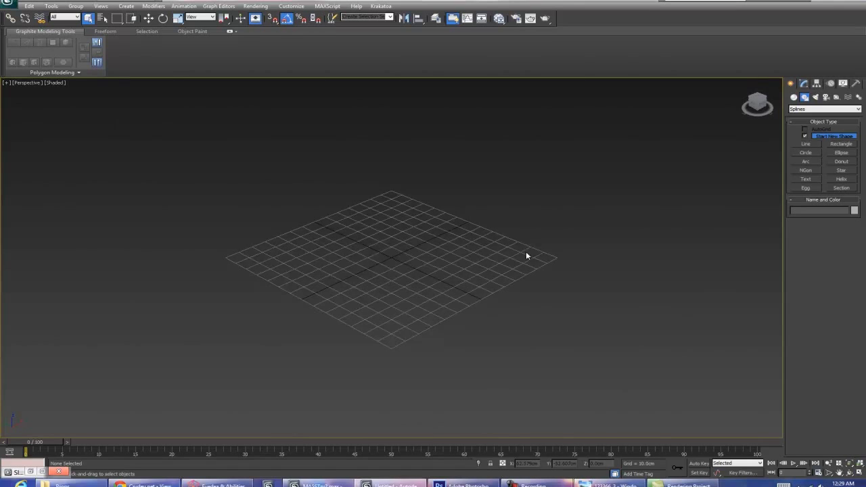
pyautogui.click(804, 84)
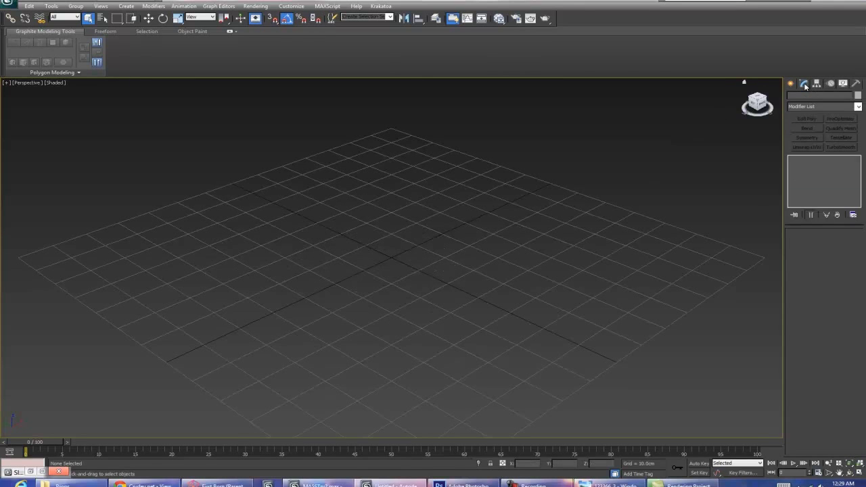
pyautogui.click(790, 84)
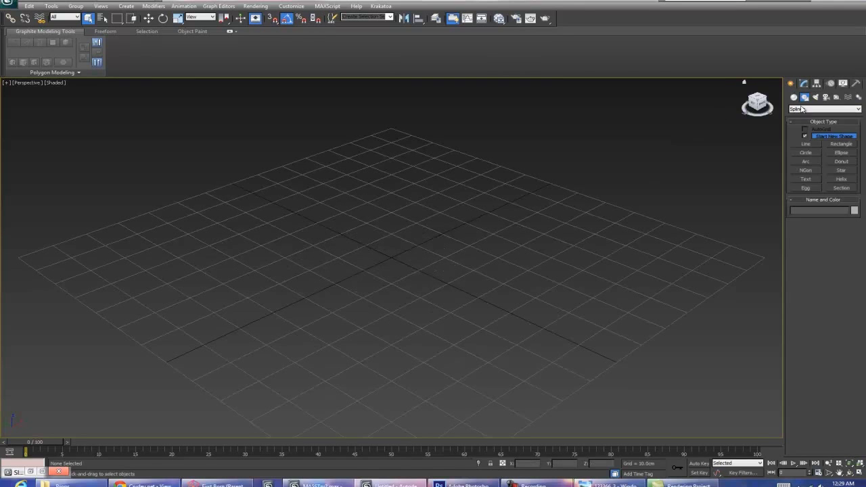
pyautogui.click(795, 97)
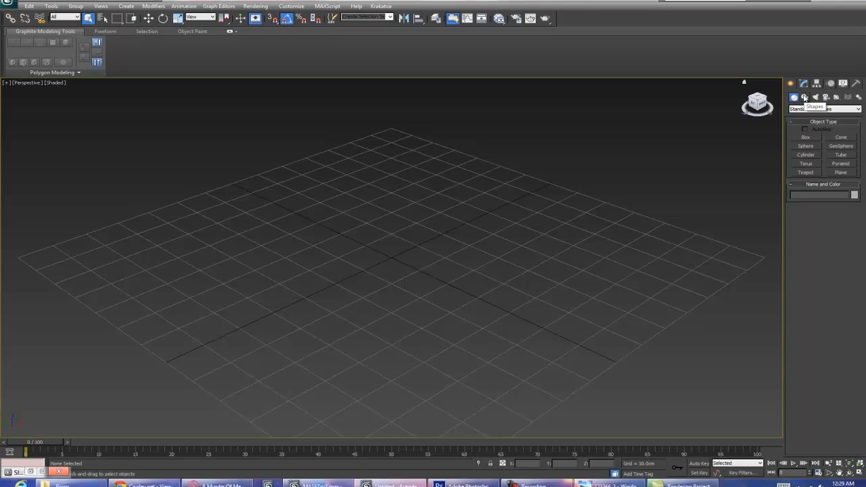
# Step: Switch to the reference image in Windows Photo Viewer and examine the metal barrier props up close and in the full scene
pyautogui.moveTo(611, 482)
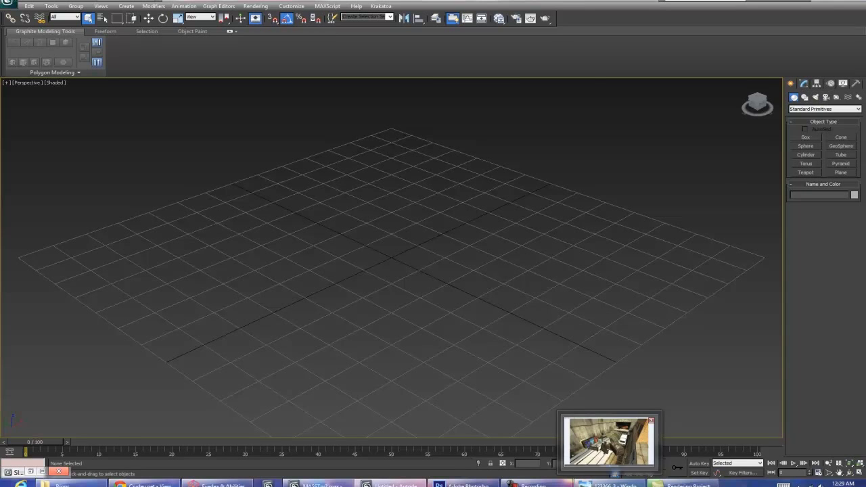
pyautogui.click(609, 440)
pyautogui.scroll(3, 382, 384)
pyautogui.scroll(1, 433, 248)
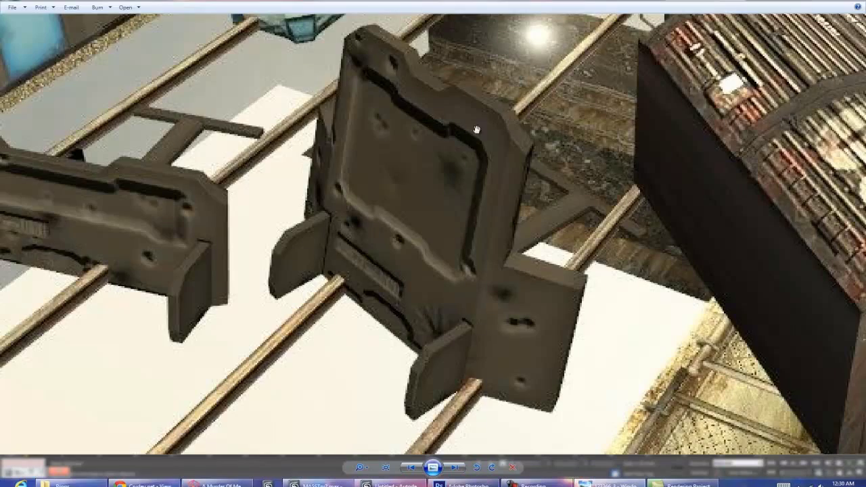
pyautogui.scroll(-5, 477, 139)
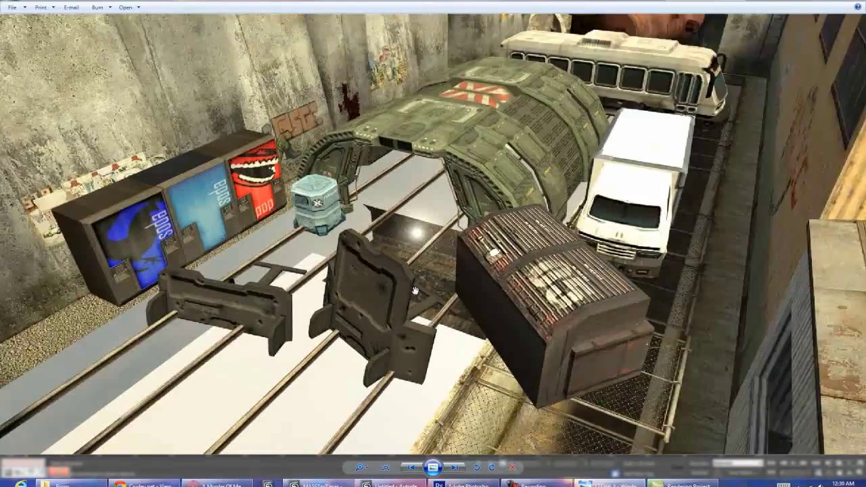
pyautogui.scroll(2, 415, 291)
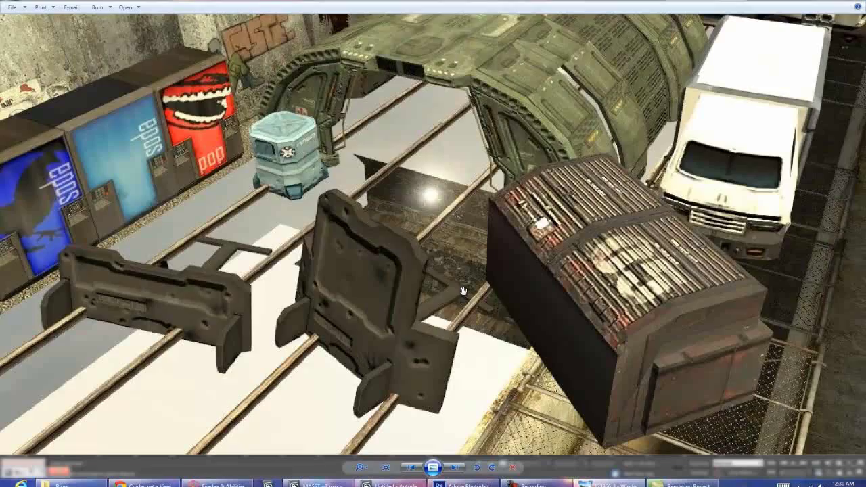
pyautogui.scroll(-3, 453, 289)
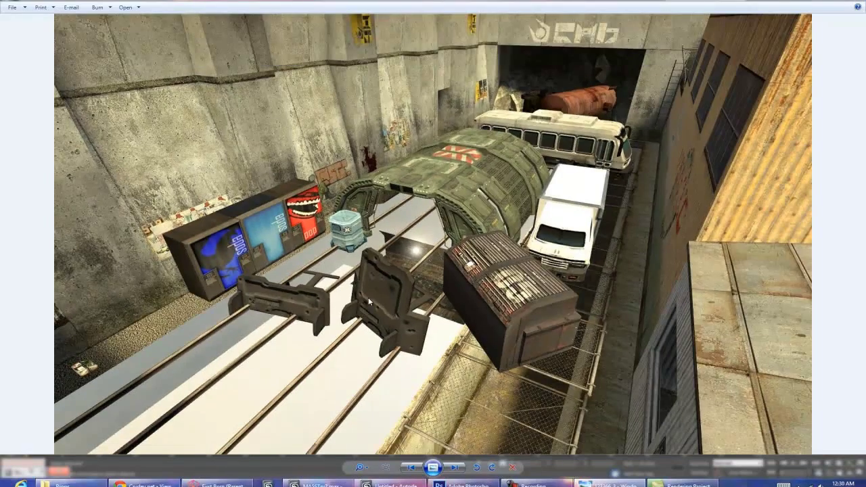
pyautogui.scroll(3, 416, 345)
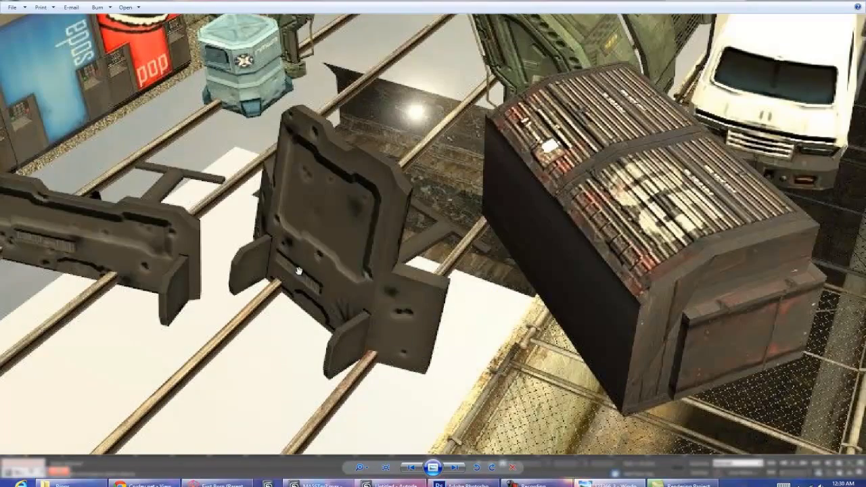
pyautogui.scroll(-3, 379, 290)
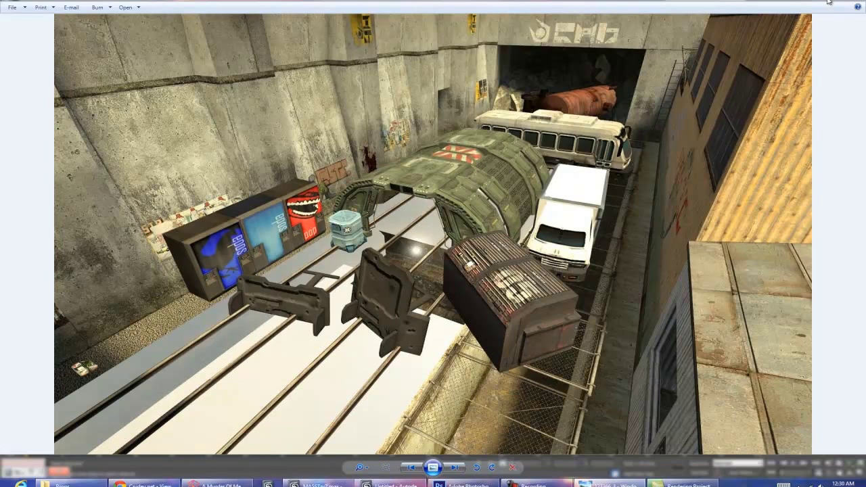
pyautogui.moveTo(685, 2); pyautogui.dragTo(0, 74)
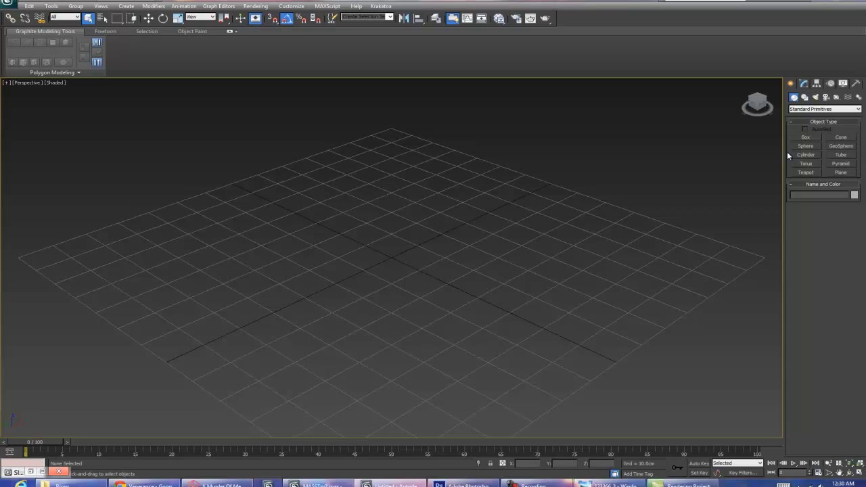
# Step: Start the spline Line tool and set the viewport to the Left view
pyautogui.click(803, 98)
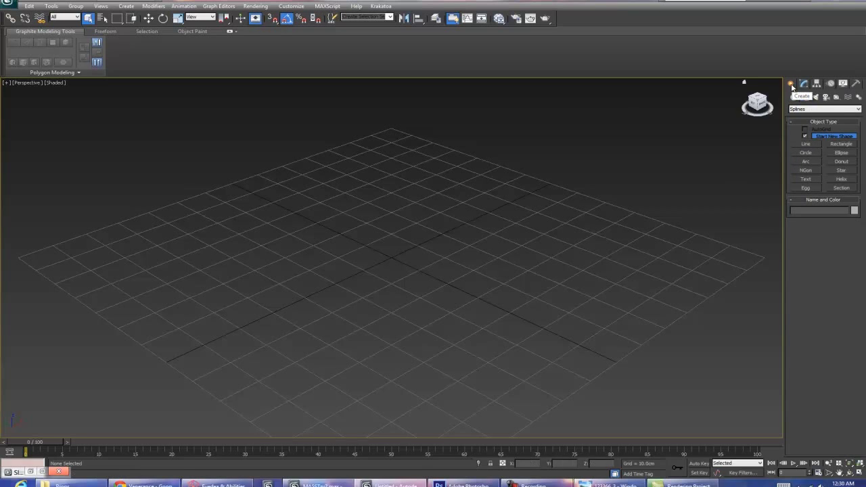
pyautogui.click(806, 145)
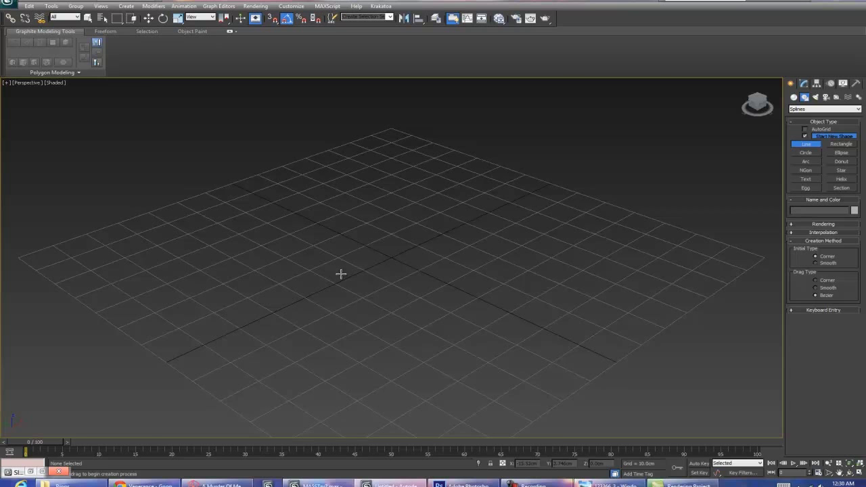
pyautogui.press('t')
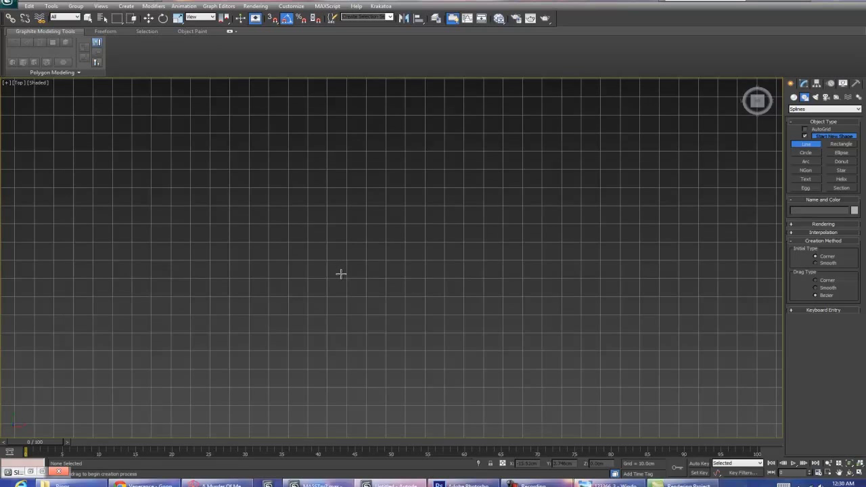
pyautogui.press('l')
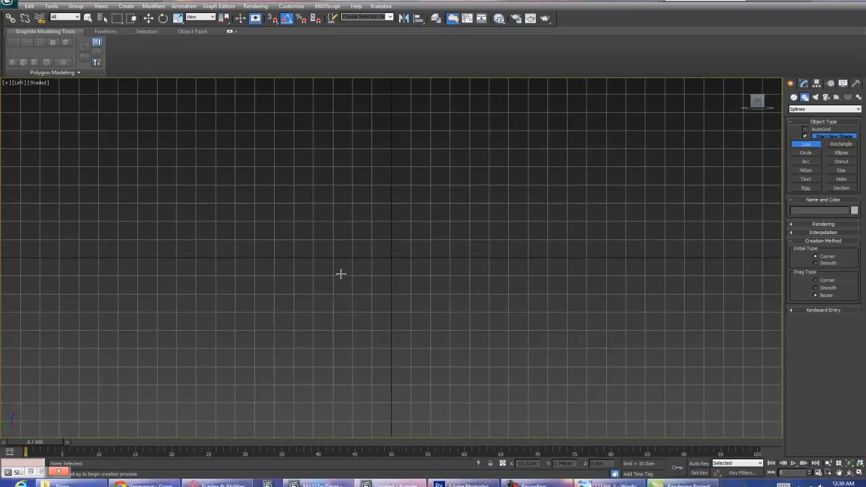
pyautogui.press('t')
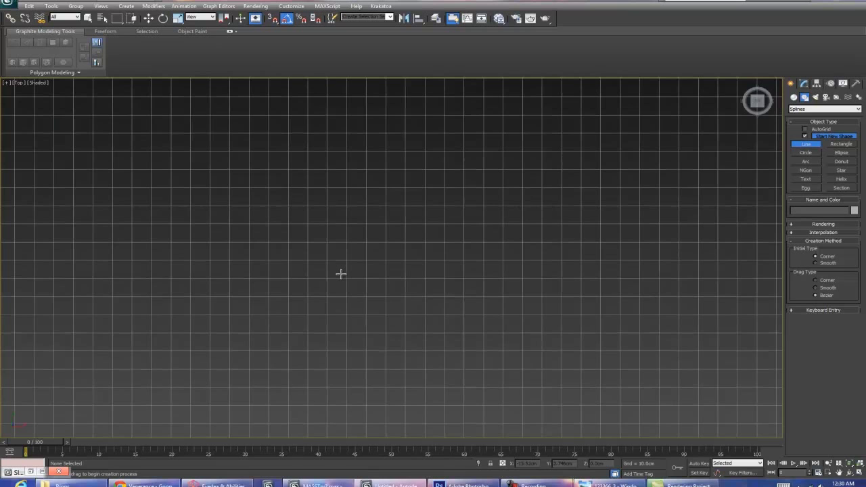
pyautogui.press('l')
pyautogui.press('p')
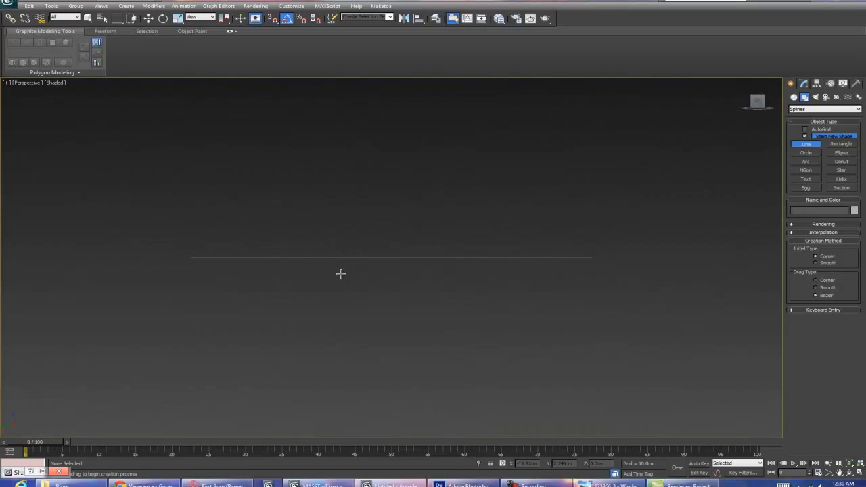
pyautogui.press('b')
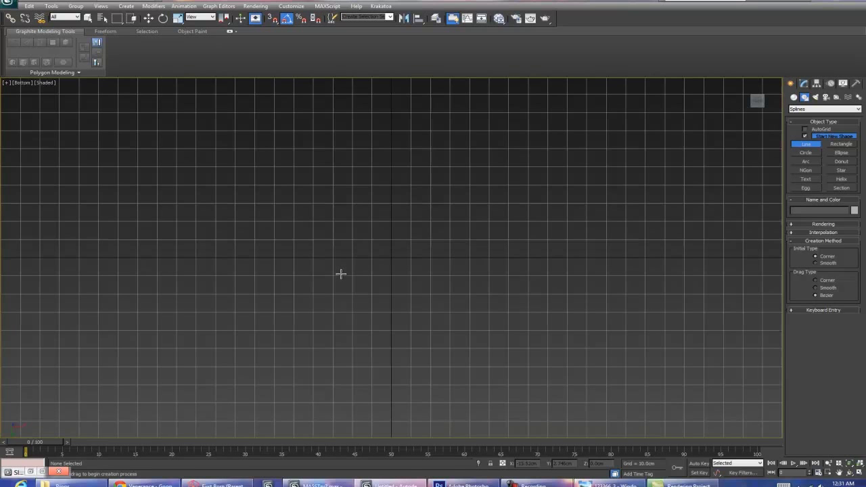
pyautogui.click(24, 83)
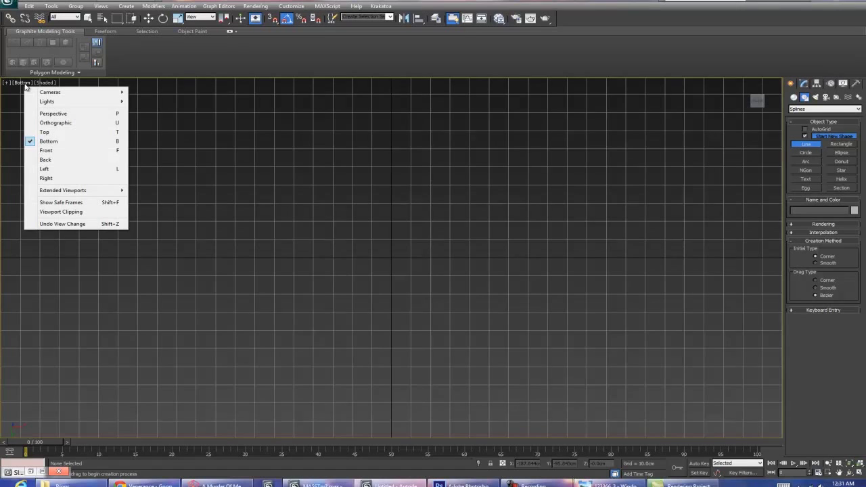
pyautogui.click(77, 169)
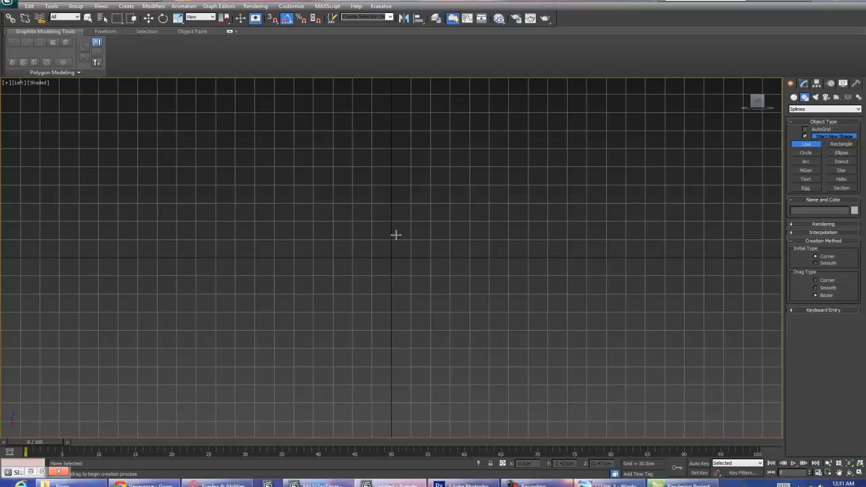
# Step: Check the barrier in the reference image and draw its top edge with corner points from the upper-left corner over the first raised section
pyautogui.hotkey('alt', 'Tab')
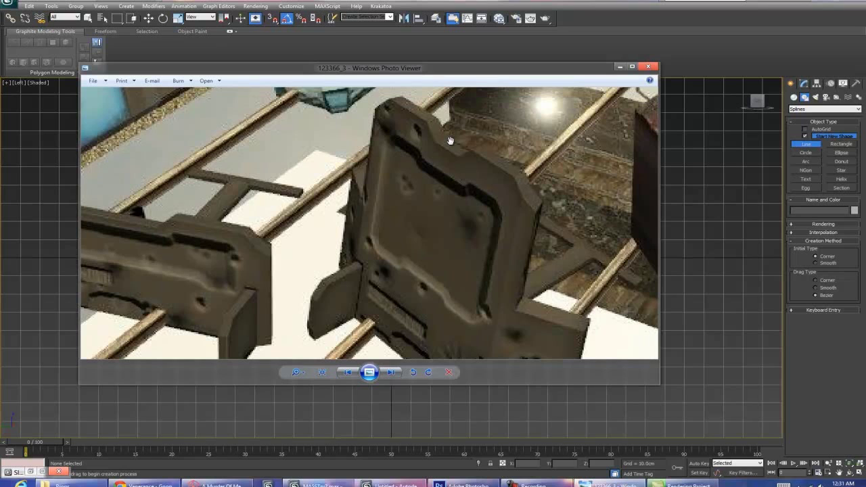
pyautogui.click(619, 67)
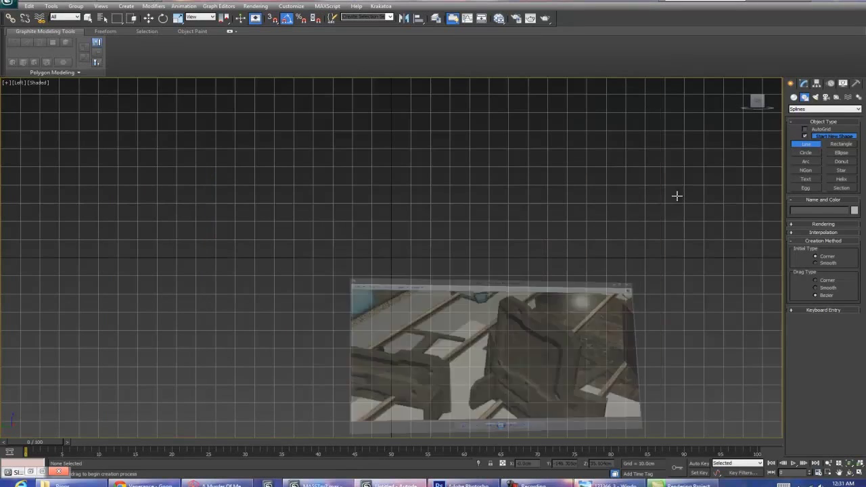
pyautogui.scroll(3, 331, 179)
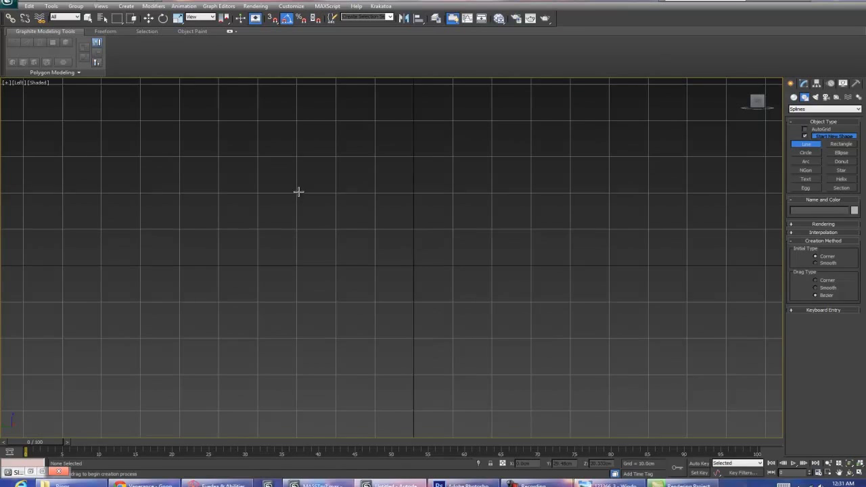
pyautogui.click(336, 192)
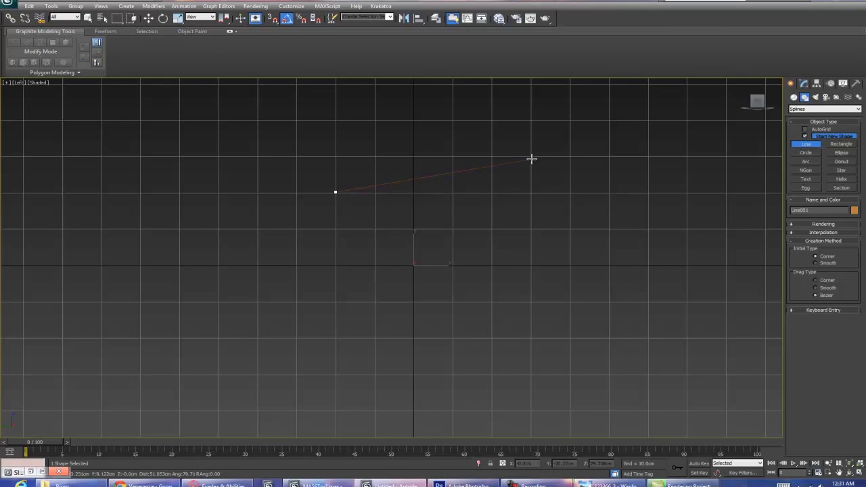
pyautogui.scroll(5, 471, 165)
pyautogui.moveTo(478, 157); pyautogui.dragTo(503, 402, button='middle')
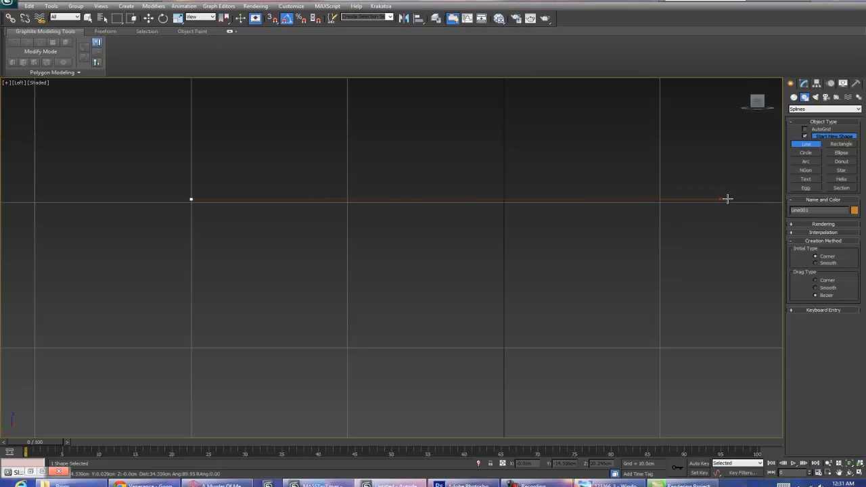
pyautogui.click(322, 199)
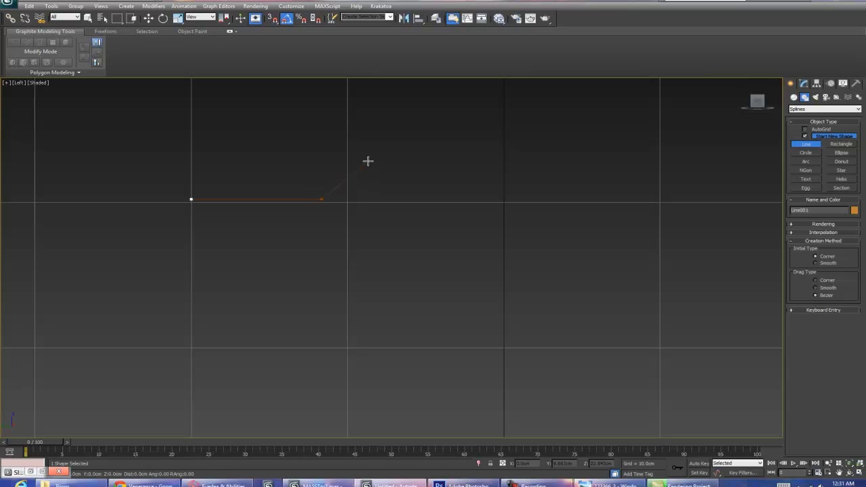
pyautogui.click(466, 161)
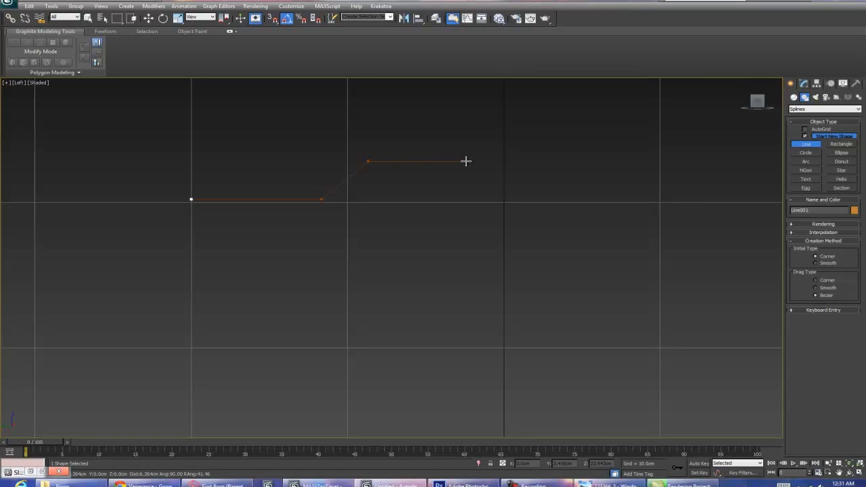
pyautogui.click(502, 195)
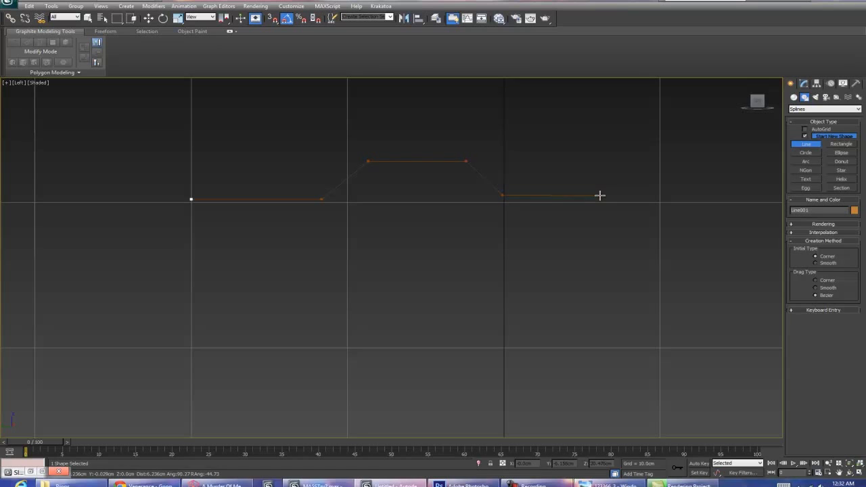
# Step: Continue the top edge over a second raised section and slope it down to the barrier's upper-right corner
pyautogui.click(629, 154)
pyautogui.click(736, 155)
pyautogui.moveTo(736, 154); pyautogui.dragTo(684, 153, button='middle')
pyautogui.scroll(-3, 685, 153)
pyautogui.click(524, 230)
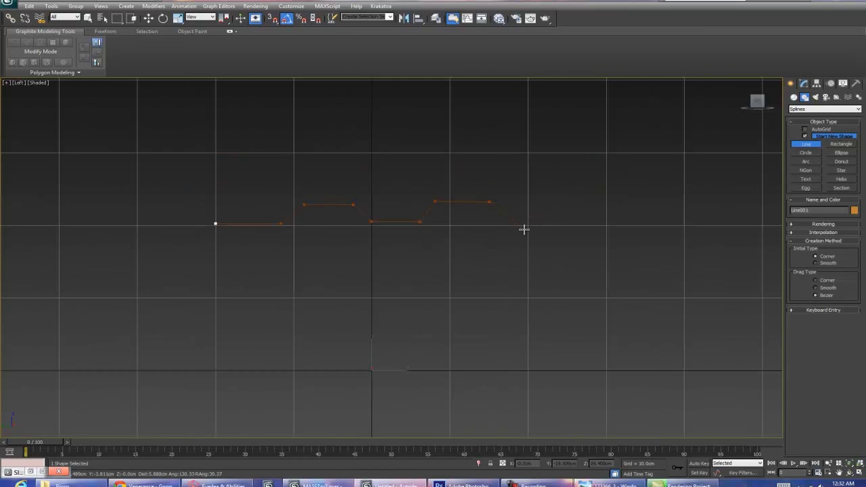
# Step: Draw the right side about 30 cm long and the bottom edge about 39 cm long, and close the spline at its starting point
pyautogui.moveTo(517, 334); pyautogui.dragTo(555, 282, button='middle')
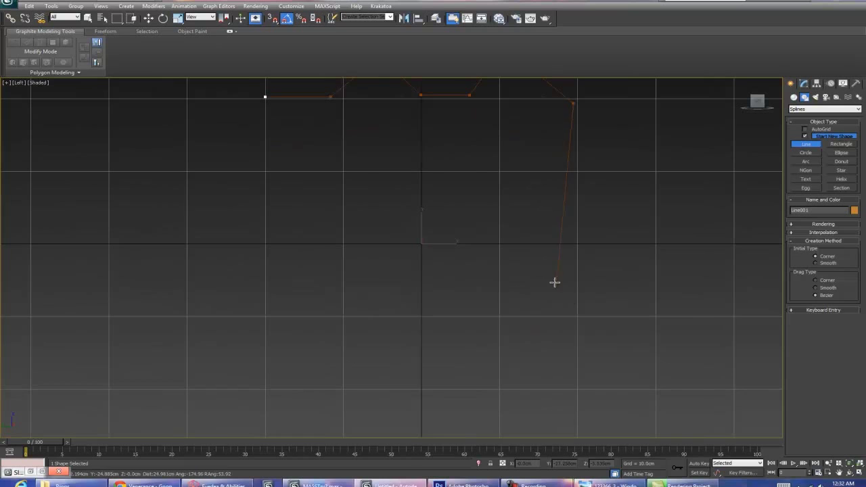
pyautogui.click(573, 321)
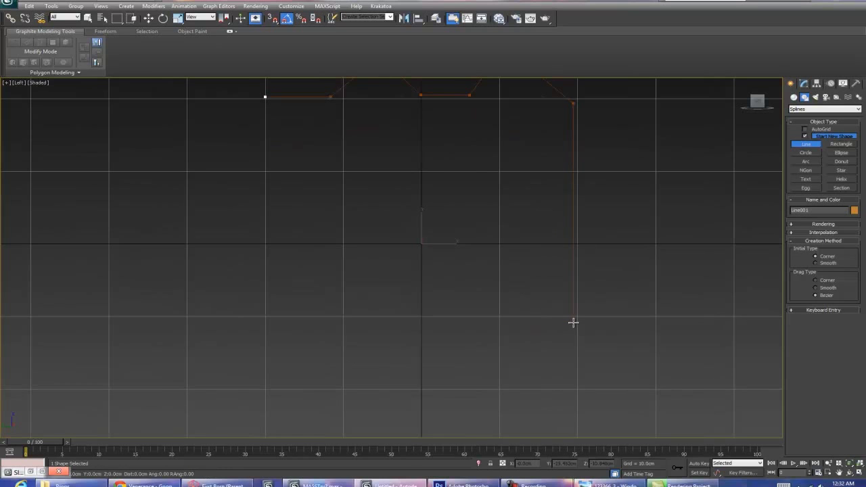
pyautogui.click(265, 322)
pyautogui.moveTo(267, 192); pyautogui.dragTo(262, 222, button='middle')
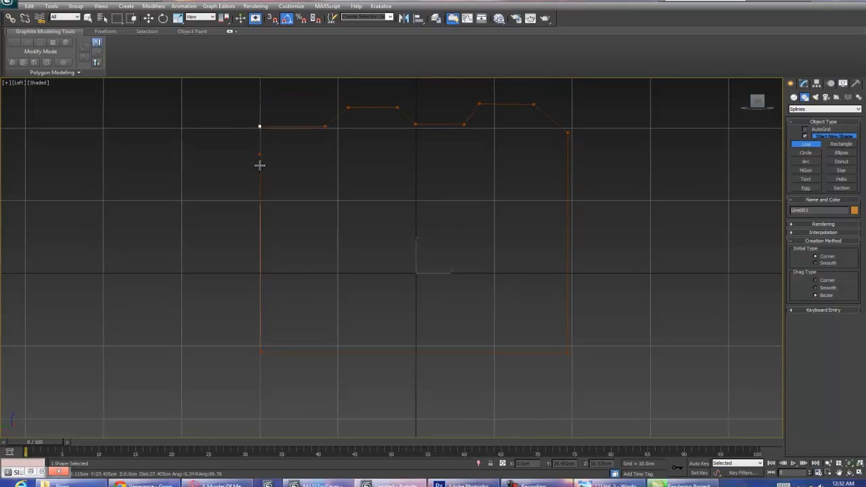
pyautogui.click(260, 128)
pyautogui.click(423, 263)
pyautogui.rightClick(433, 161)
# Step: Open the closed barrier outline for editing at the vertex level
pyautogui.moveTo(439, 124); pyautogui.dragTo(420, 149, button='middle')
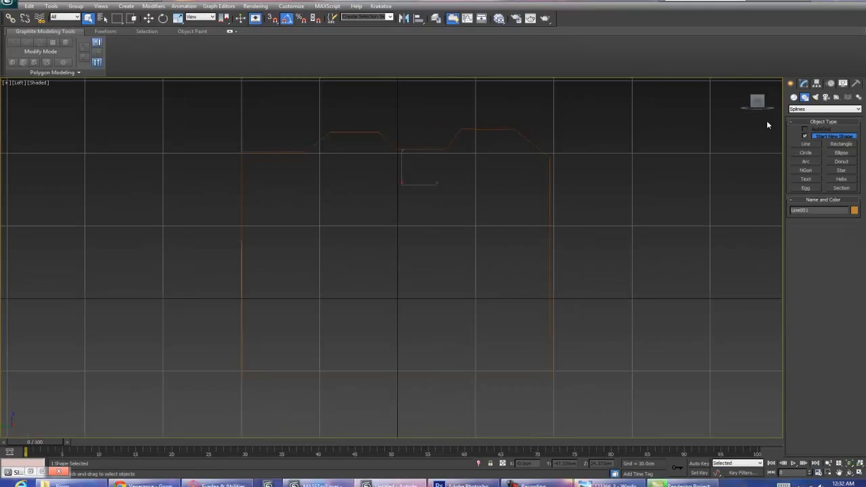
pyautogui.click(804, 83)
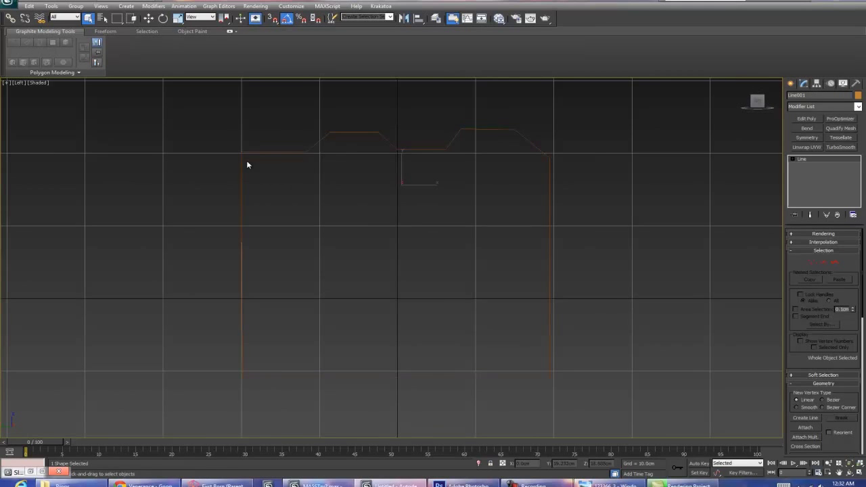
pyautogui.press('1')
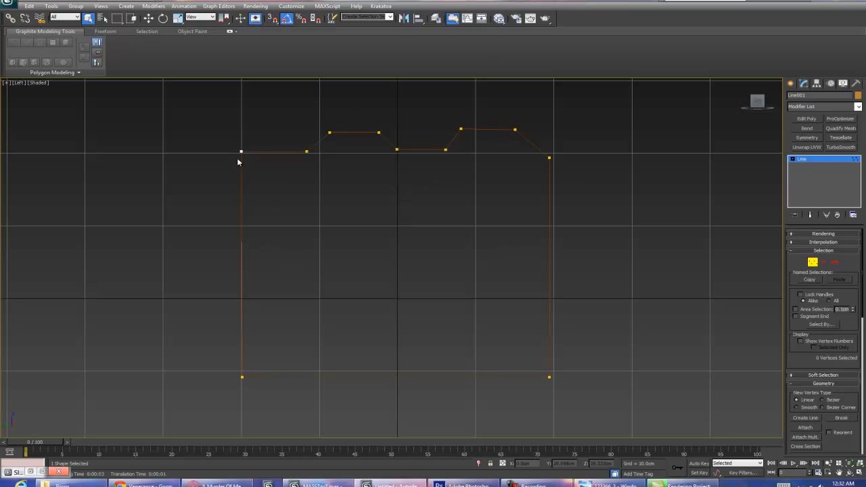
# Step: Convert the closed barrier outline to an Editable Poly and open it for editing at the vertex level
pyautogui.rightClick(808, 161)
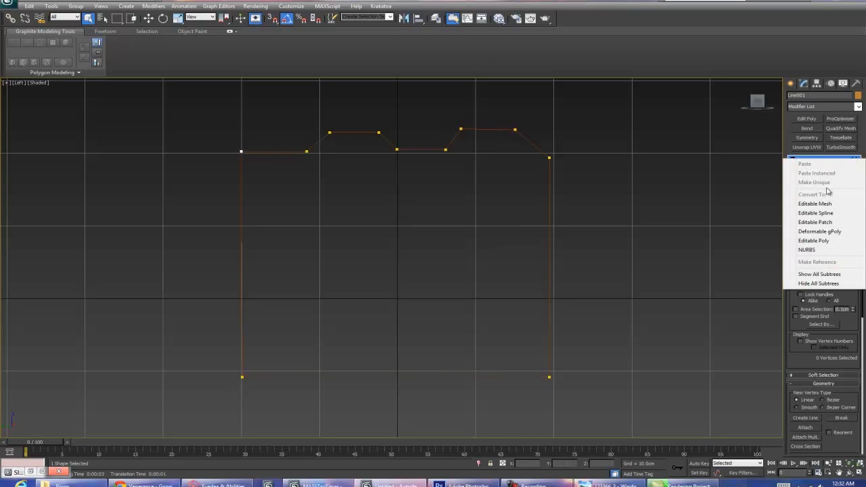
pyautogui.click(814, 241)
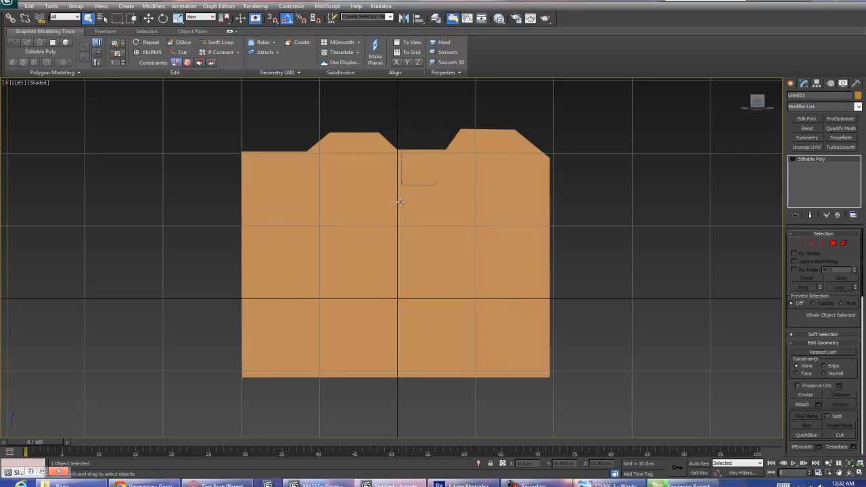
pyautogui.press('1')
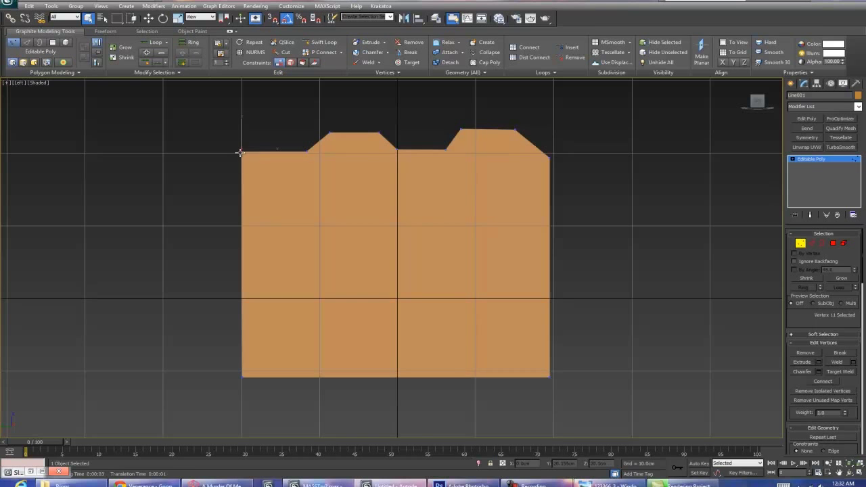
pyautogui.moveTo(519, 222); pyautogui.dragTo(472, 234, button='middle')
pyautogui.moveTo(310, 272); pyautogui.dragTo(352, 257, button='middle')
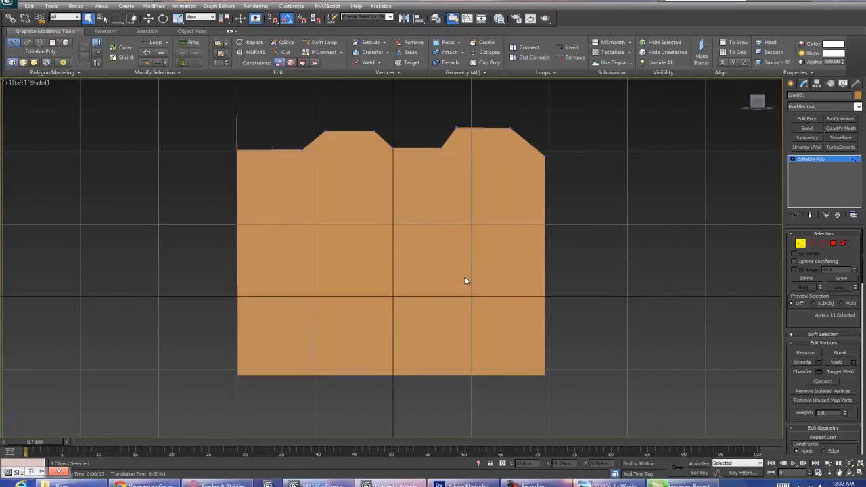
# Step: Switch to edge-level editing and display the barrier with edged faces and without the viewport grid
pyautogui.press('2')
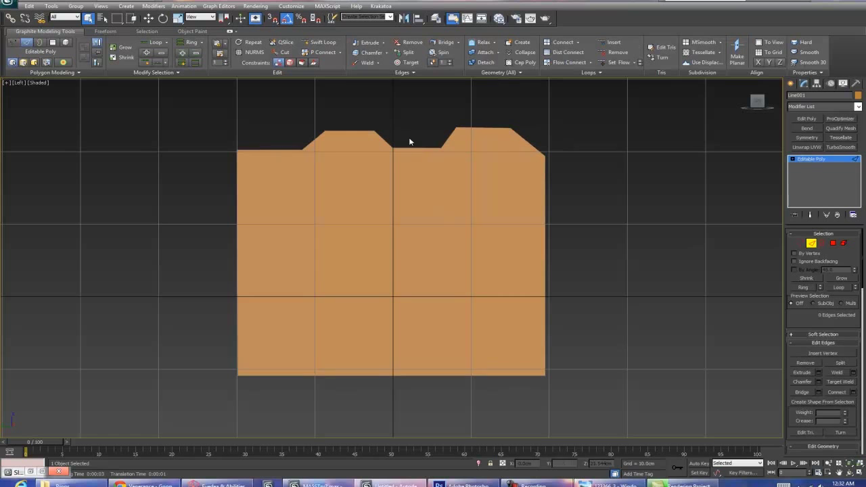
pyautogui.press('F4')
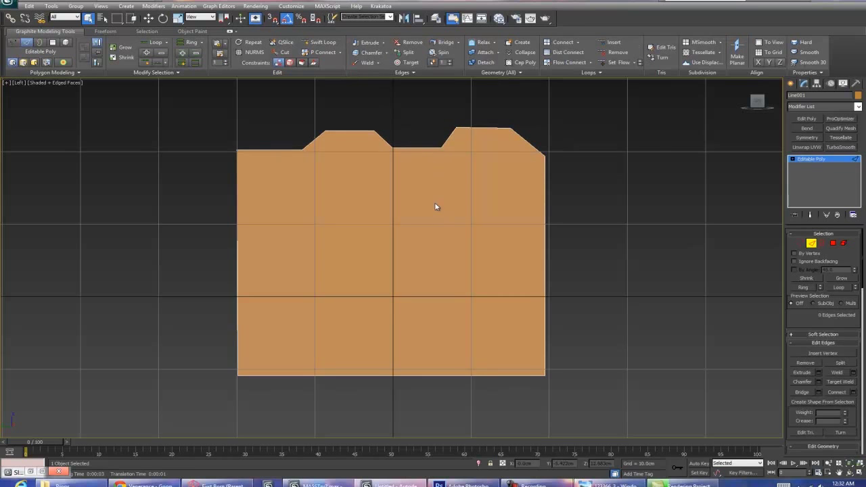
pyautogui.moveTo(436, 206); pyautogui.dragTo(490, 188, button='middle')
pyautogui.press('g')
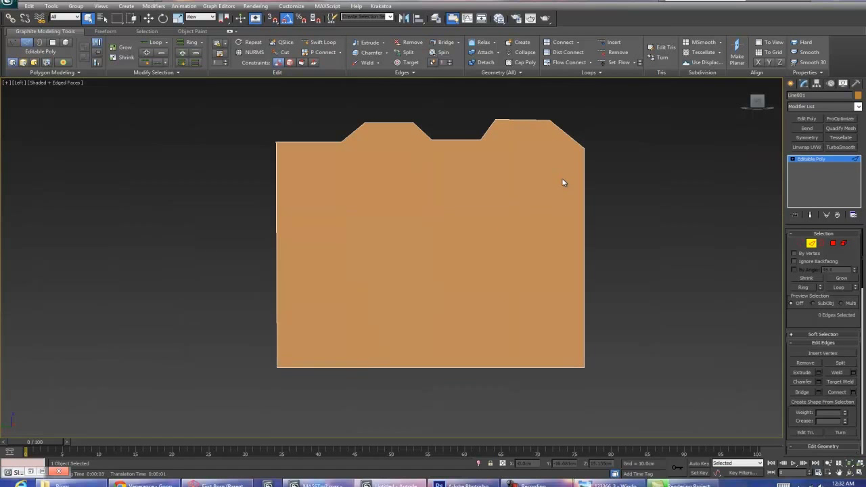
pyautogui.moveTo(562, 197); pyautogui.dragTo(578, 247, button='middle')
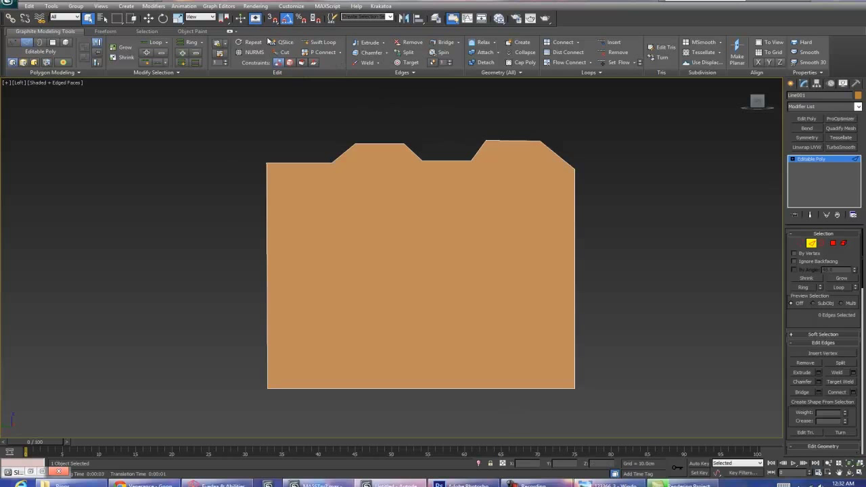
pyautogui.scroll(2, 604, 158)
pyautogui.scroll(-2, 558, 146)
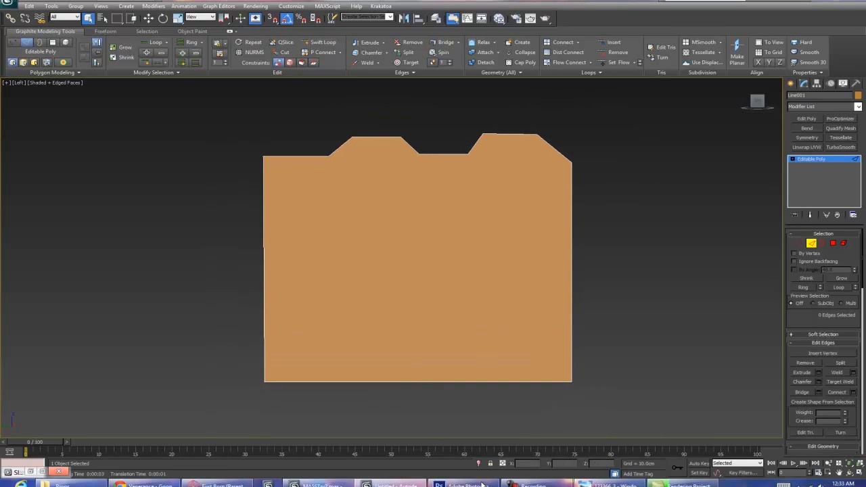
# Step: Check the barrier's overall shape and top edge in the reference image
pyautogui.click(604, 485)
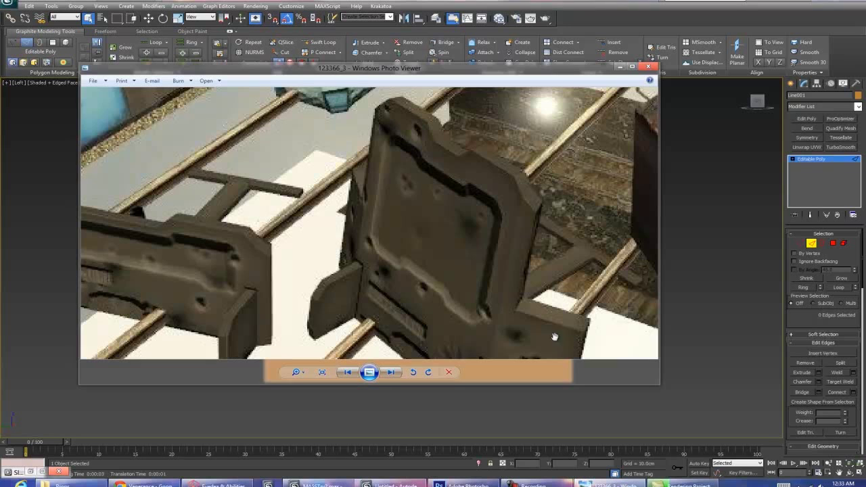
pyautogui.click(620, 66)
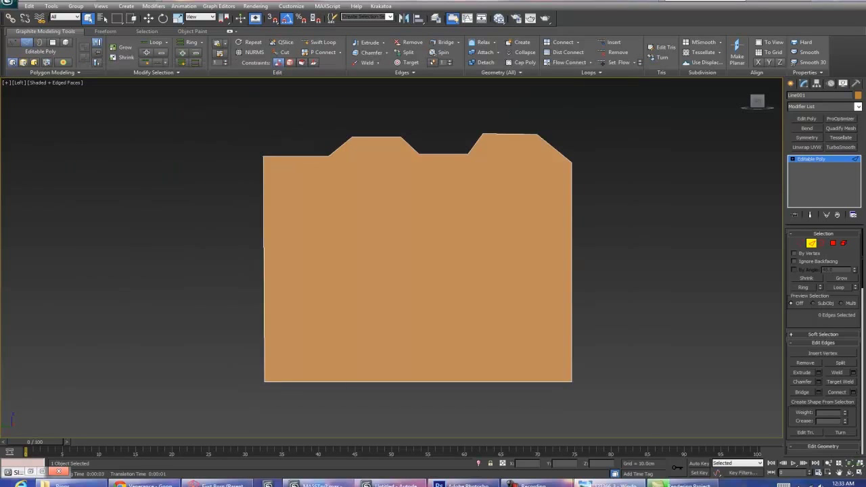
pyautogui.scroll(5, 473, 179)
pyautogui.scroll(-3, 481, 193)
# Step: Activate the Move tool and select the horizontal edge between the two raised sections at edge level
pyautogui.press('1')
pyautogui.moveTo(292, 134); pyautogui.dragTo(283, 104, button='middle')
pyautogui.scroll(-3, 285, 107)
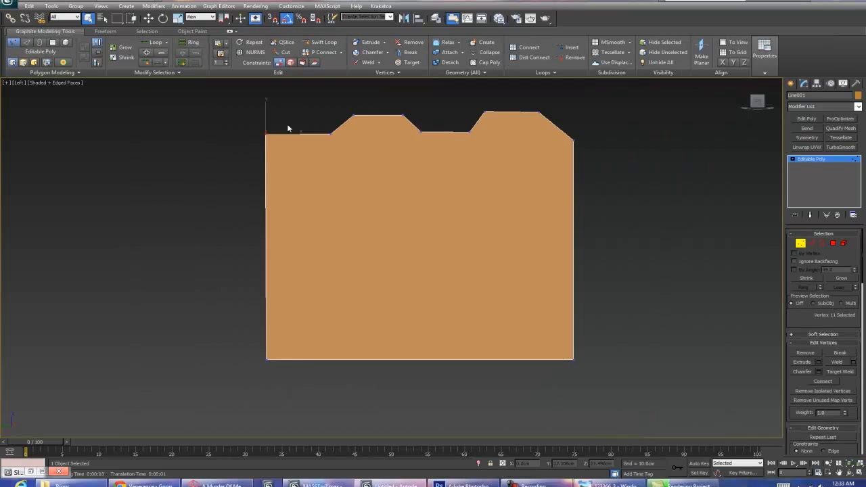
pyautogui.press('w')
pyautogui.moveTo(493, 135); pyautogui.dragTo(428, 162, button='middle')
pyautogui.press('2')
pyautogui.click(403, 158)
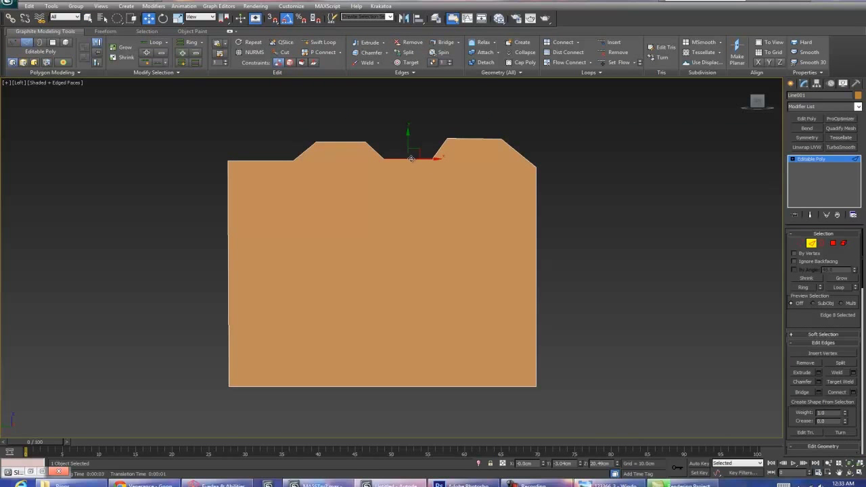
pyautogui.click(817, 106)
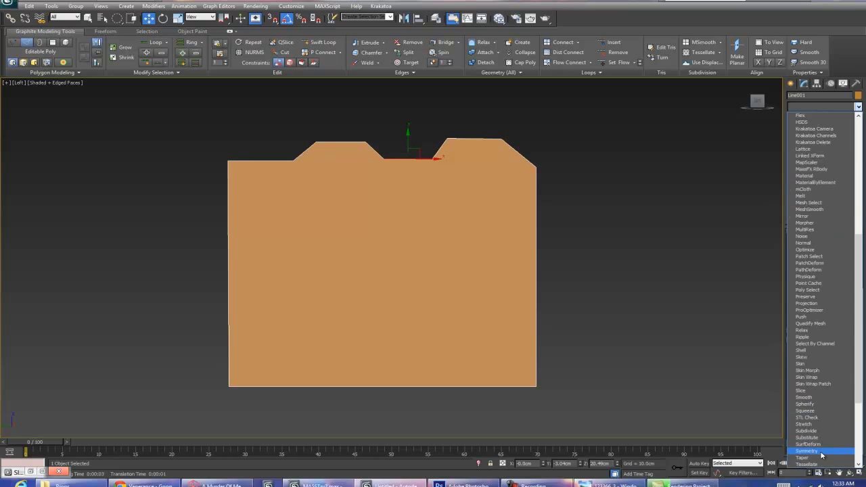
pyautogui.click(813, 107)
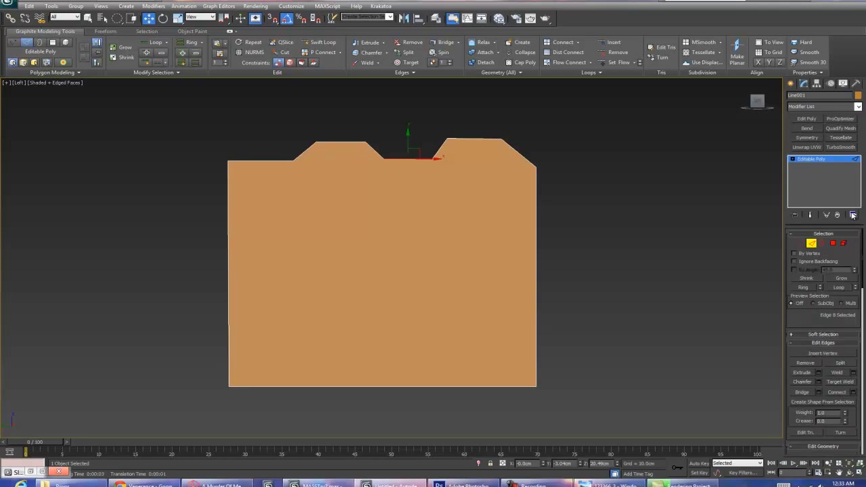
pyautogui.click(853, 216)
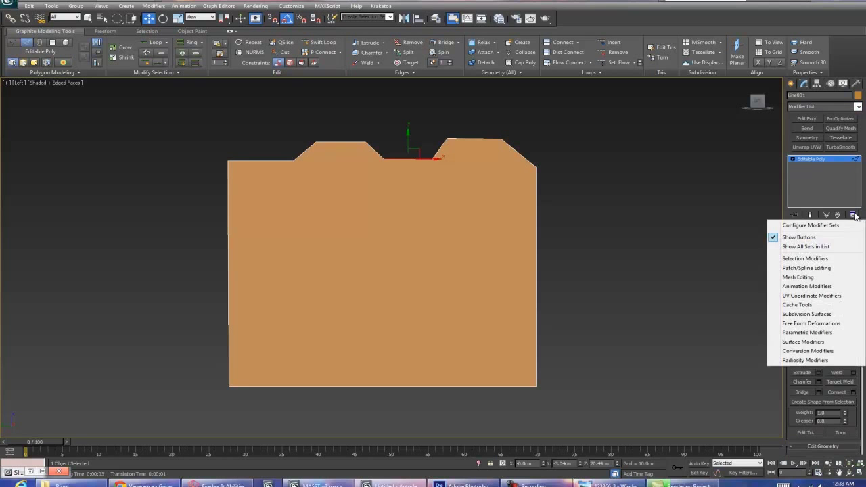
pyautogui.click(812, 226)
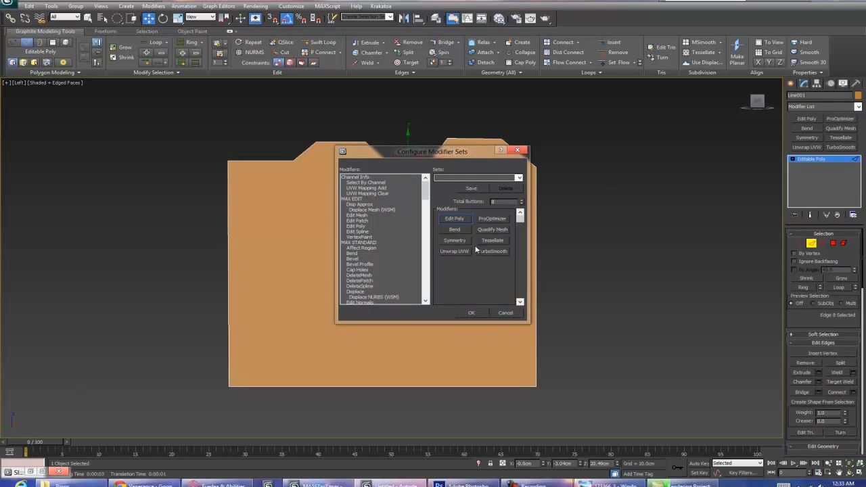
pyautogui.scroll(-5, 408, 228)
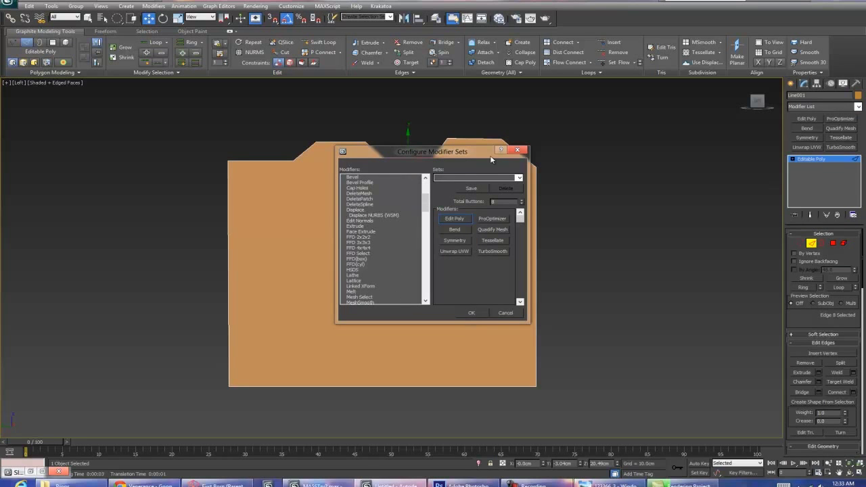
pyautogui.click(473, 315)
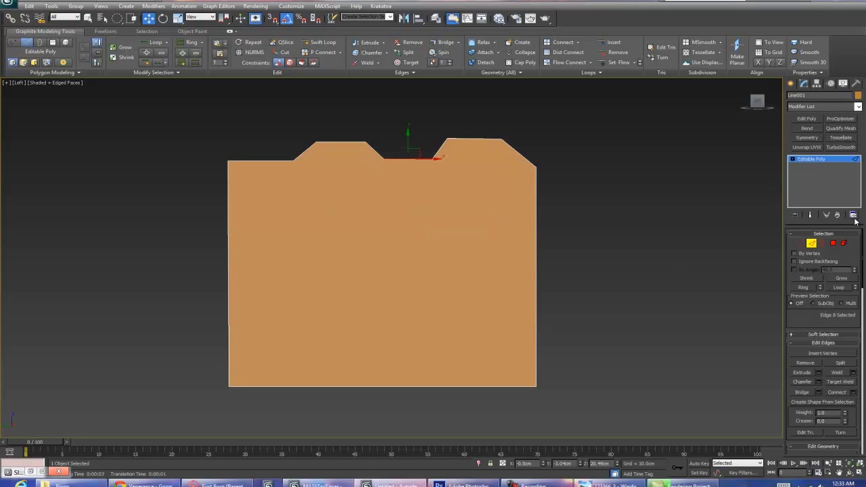
pyautogui.click(854, 215)
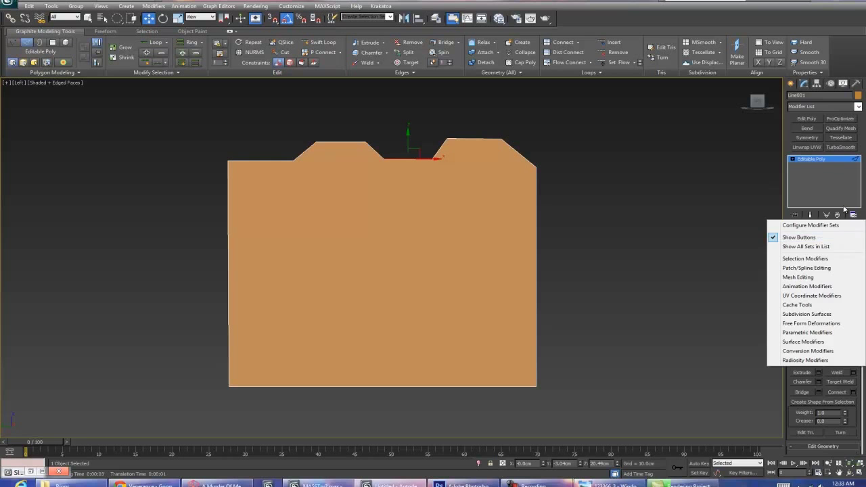
pyautogui.click(853, 120)
# Step: Apply a Symmetry modifier to the barrier, centred on the selected edge between the raised sections
pyautogui.click(854, 106)
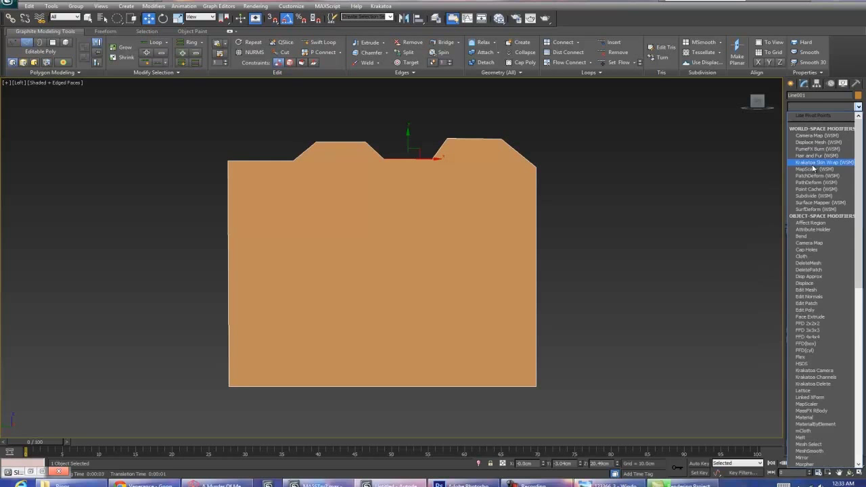
pyautogui.scroll(-10, 820, 402)
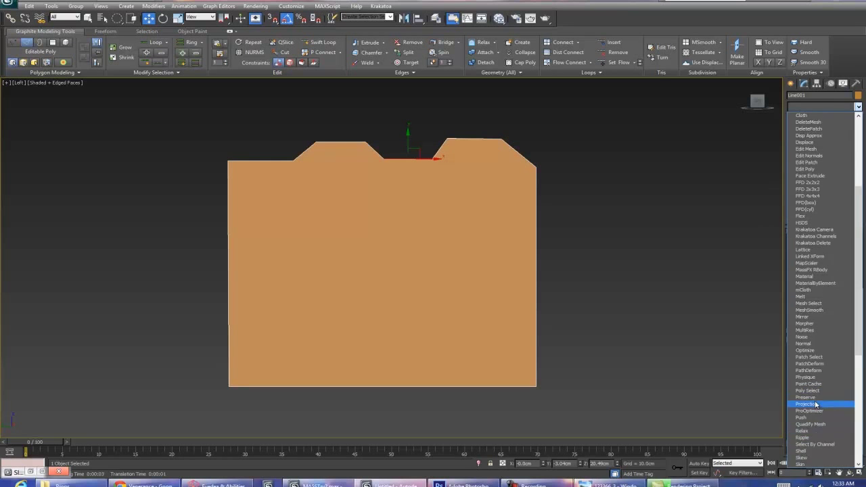
pyautogui.scroll(-4, 824, 428)
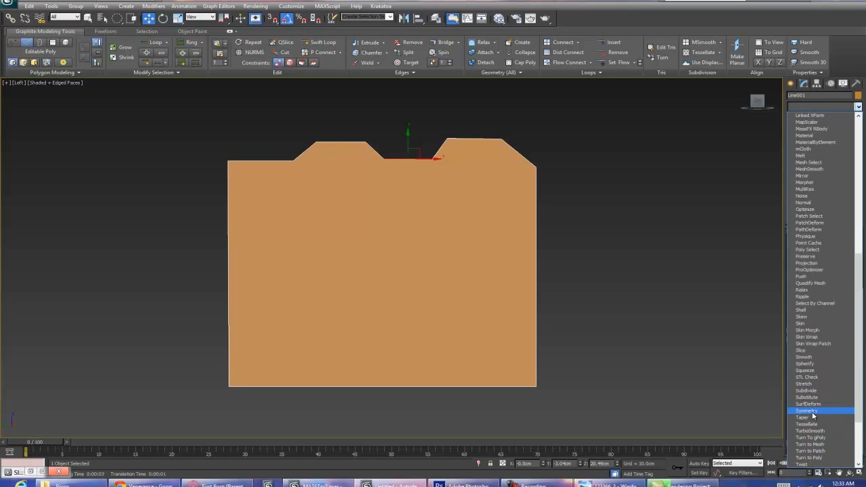
pyautogui.click(807, 411)
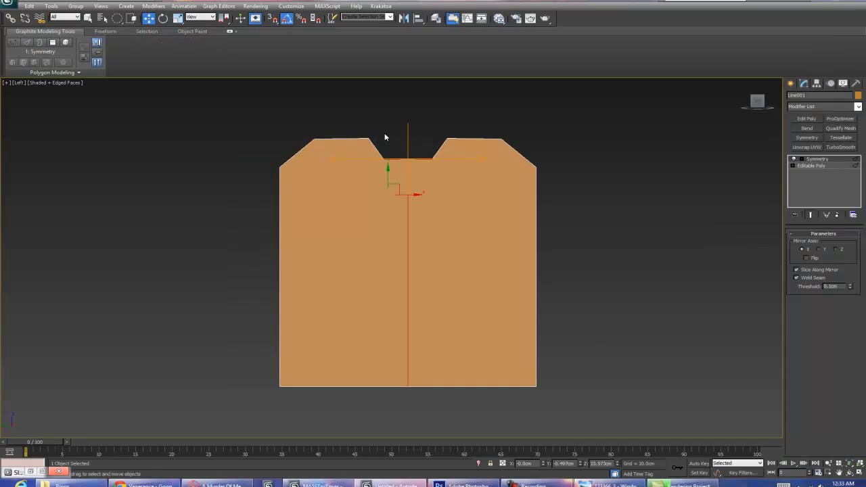
pyautogui.moveTo(437, 159); pyautogui.dragTo(485, 181, button='middle')
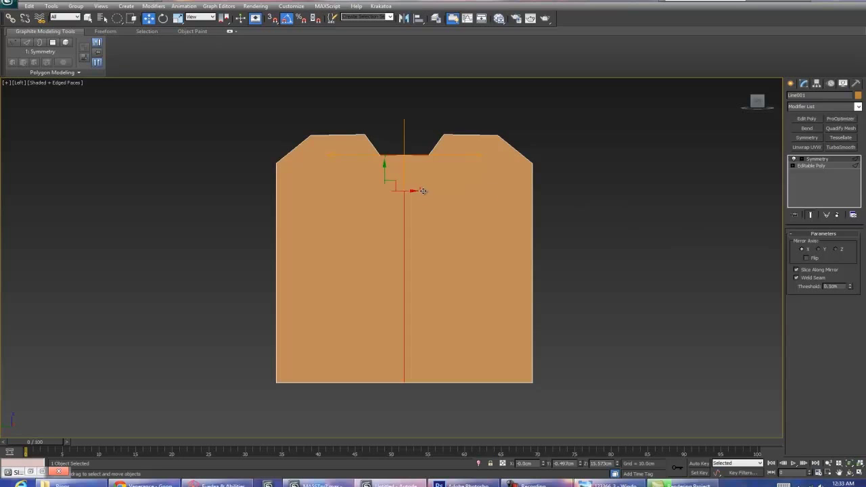
# Step: Try the symmetry's Y and Z mirror axes, return to X, and enable Flip to mirror the opposite half
pyautogui.click(819, 249)
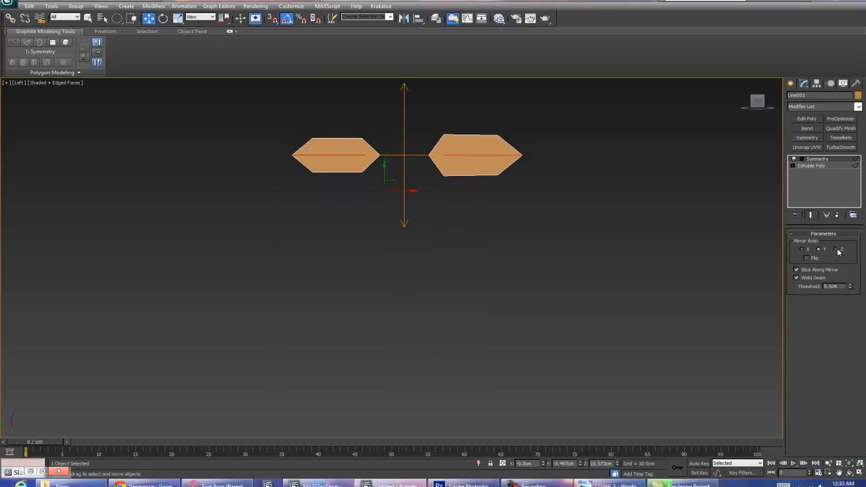
pyautogui.click(838, 249)
pyautogui.click(803, 250)
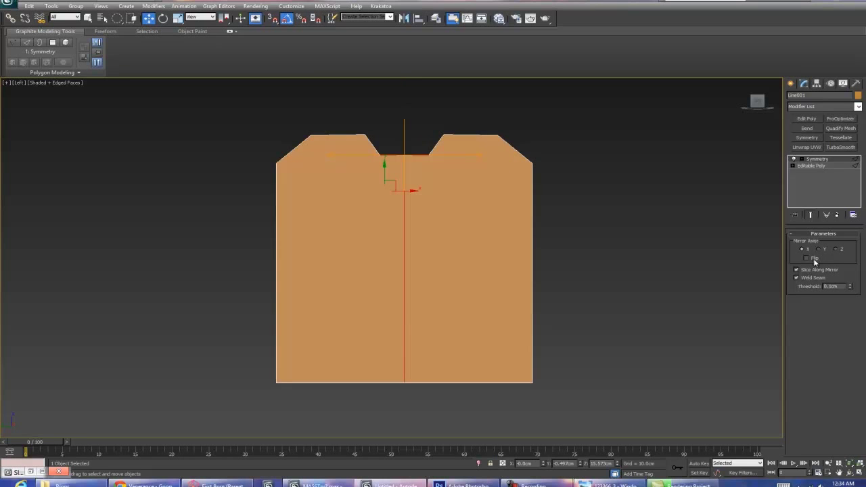
pyautogui.click(806, 258)
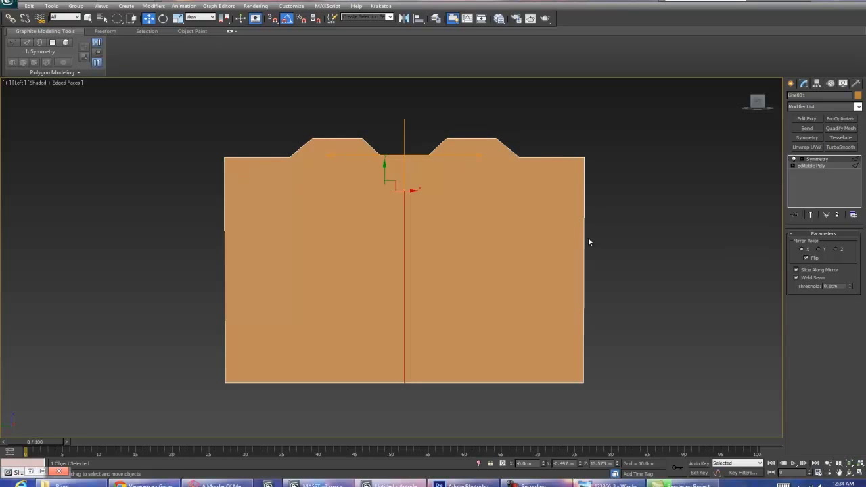
# Step: Collapse the whole modifier stack of the mirrored barrier into an Editable Poly
pyautogui.rightClick(822, 159)
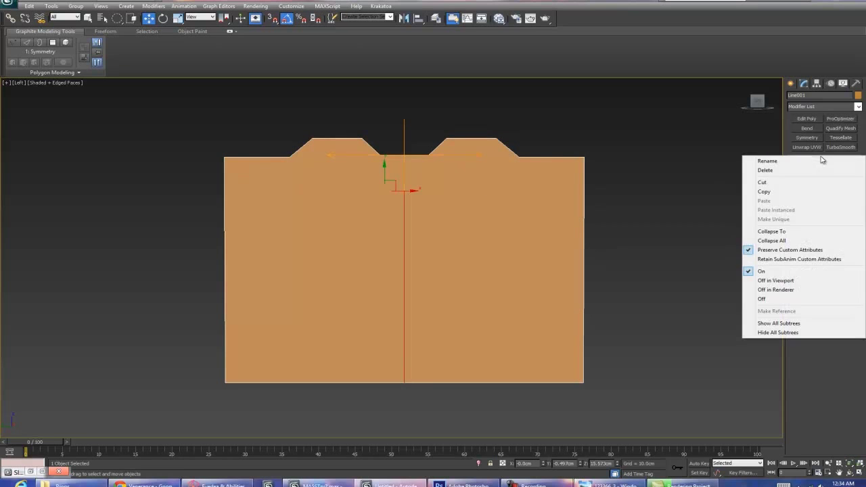
pyautogui.click(757, 119)
pyautogui.hotkey('ctrl', 'z')
pyautogui.rightClick(824, 161)
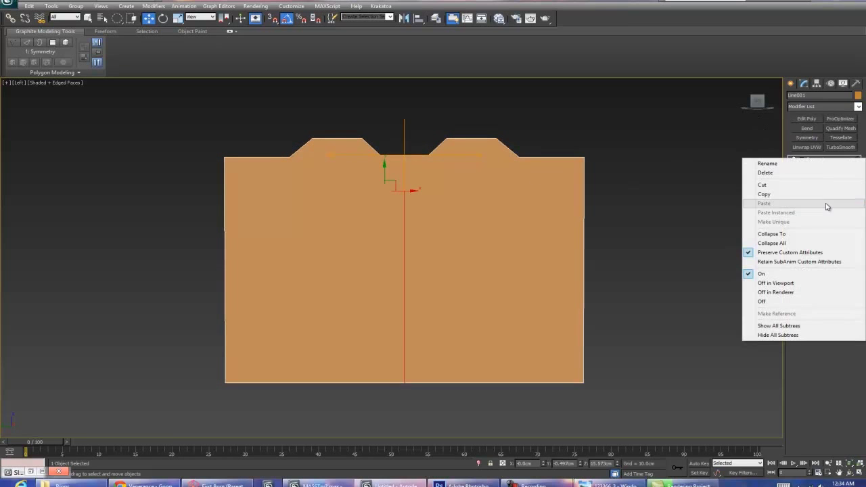
pyautogui.click(812, 243)
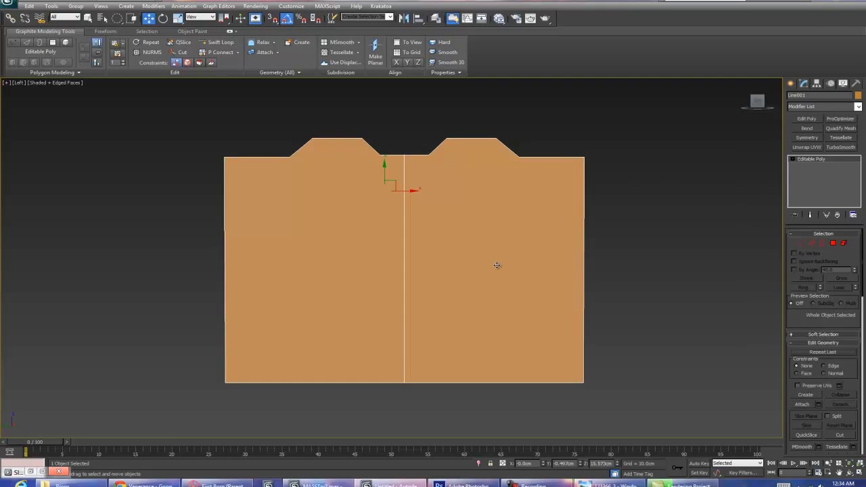
# Step: Try a second Symmetry modifier about the barrier's vertical centre edge, undo it, and clear the selection
pyautogui.press('2')
pyautogui.click(404, 201)
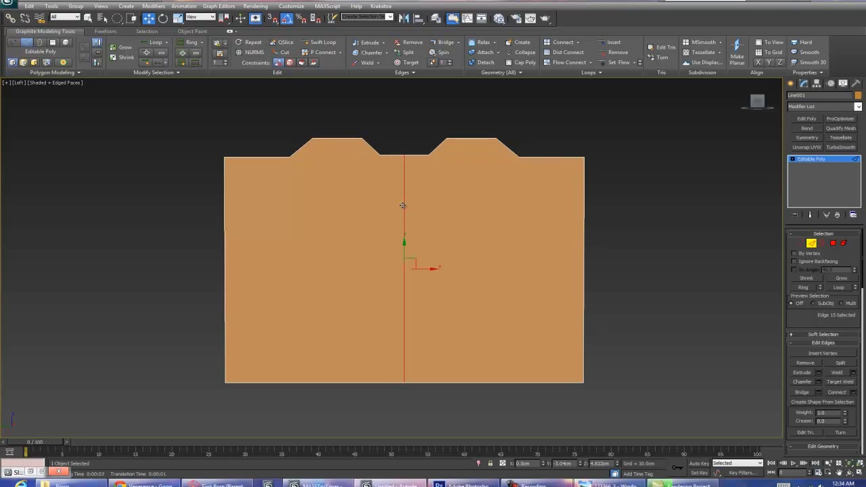
pyautogui.click(807, 137)
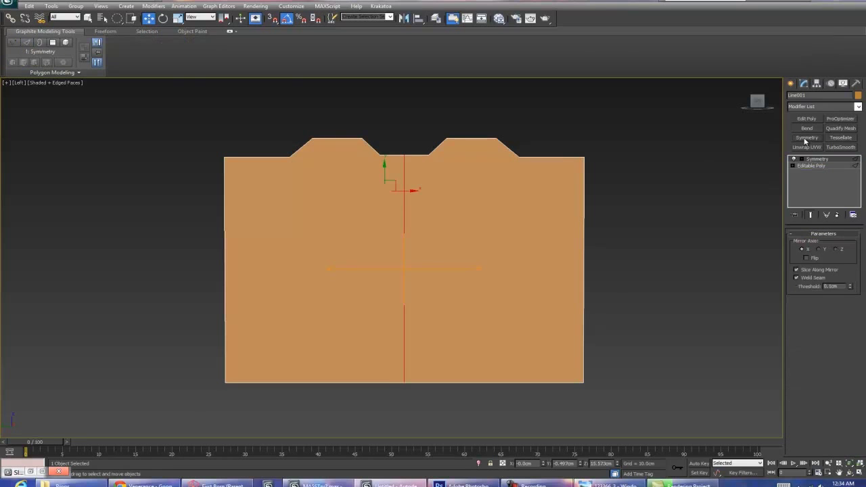
pyautogui.hotkey('ctrl', 'z')
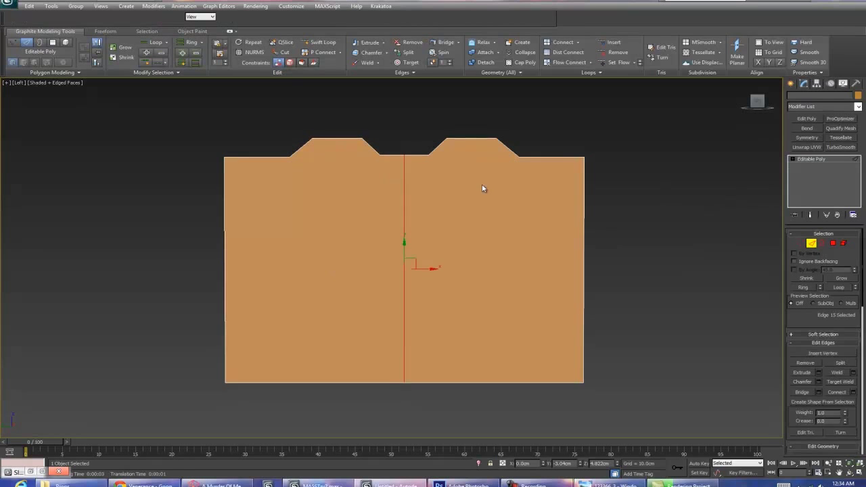
pyautogui.click(622, 134)
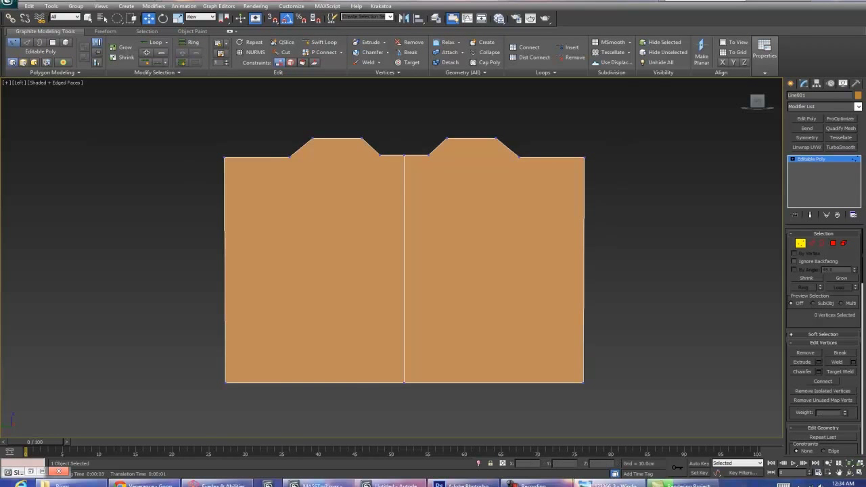
# Step: Check the reference image, then narrow the barrier by scaling the four outer corner vertices inward horizontally
pyautogui.click(611, 484)
pyautogui.moveTo(361, 129); pyautogui.dragTo(328, 49)
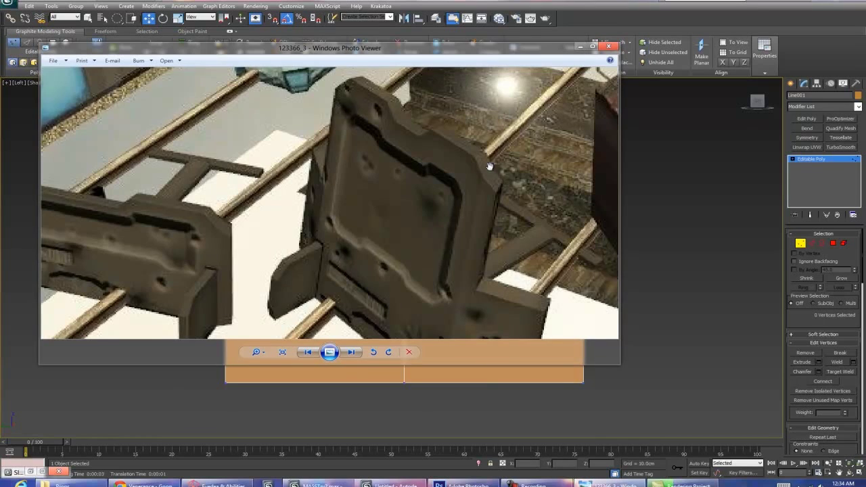
pyautogui.click(609, 46)
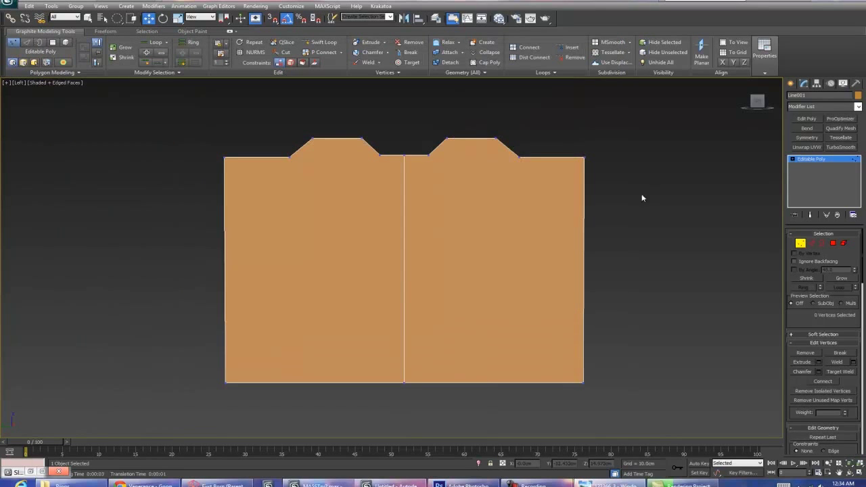
pyautogui.click(616, 134)
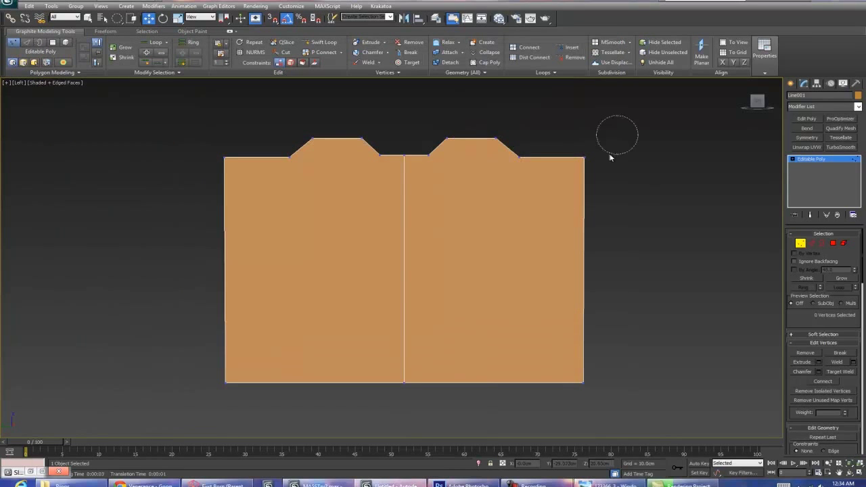
pyautogui.press('q')
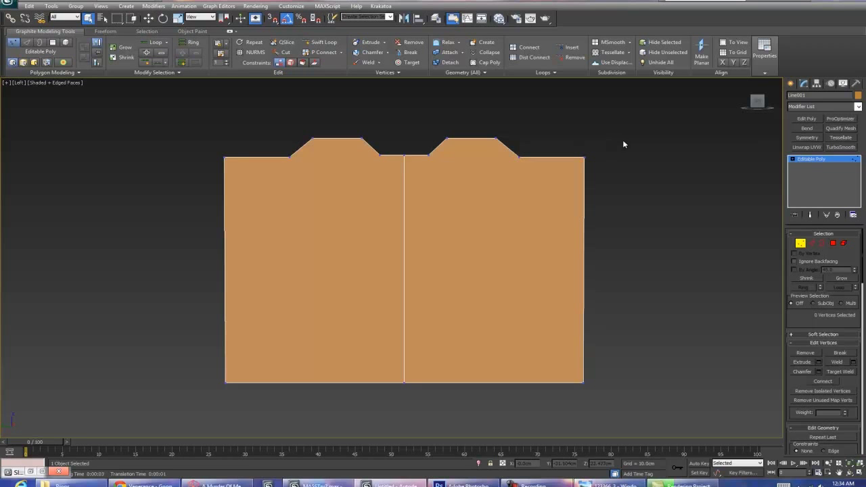
pyautogui.moveTo(618, 140); pyautogui.dragTo(609, 165)
pyautogui.moveTo(577, 270); pyautogui.dragTo(570, 398)
pyautogui.moveTo(568, 394); pyautogui.dragTo(570, 389)
pyautogui.keyDown('ctrl'); pyautogui.moveTo(254, 145); pyautogui.dragTo(184, 406); pyautogui.keyUp('ctrl')
pyautogui.press('r')
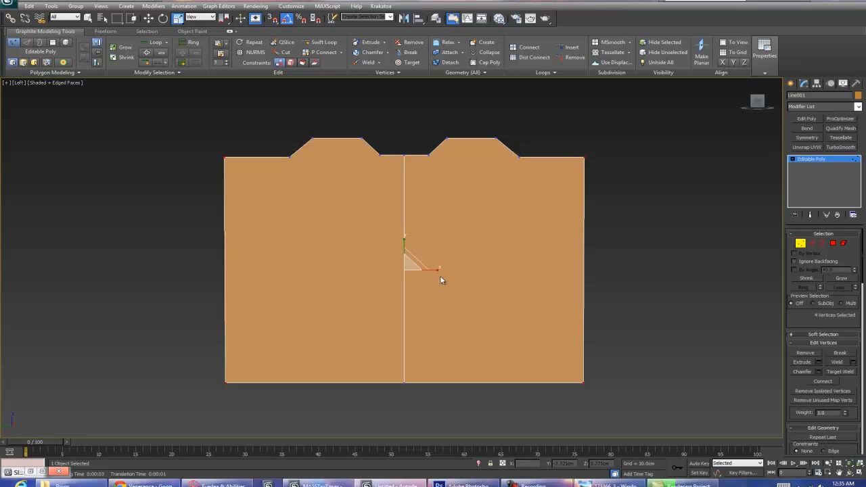
pyautogui.moveTo(440, 269); pyautogui.dragTo(428, 271)
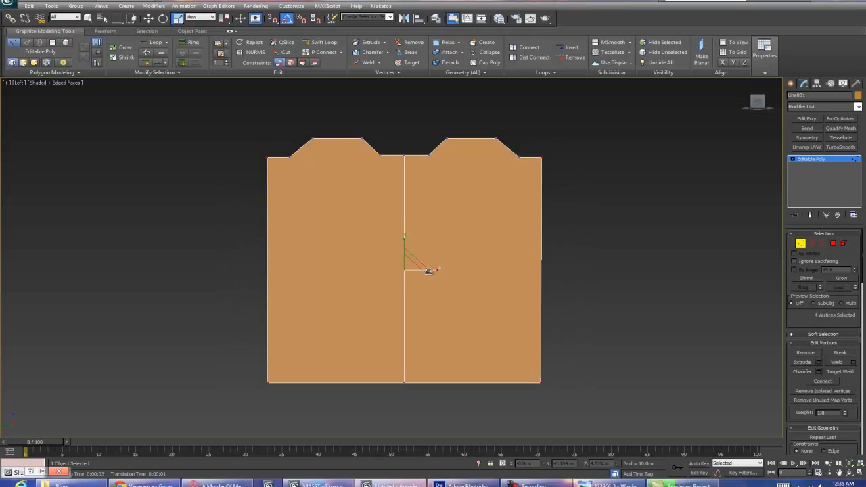
pyautogui.moveTo(406, 241); pyautogui.dragTo(429, 233)
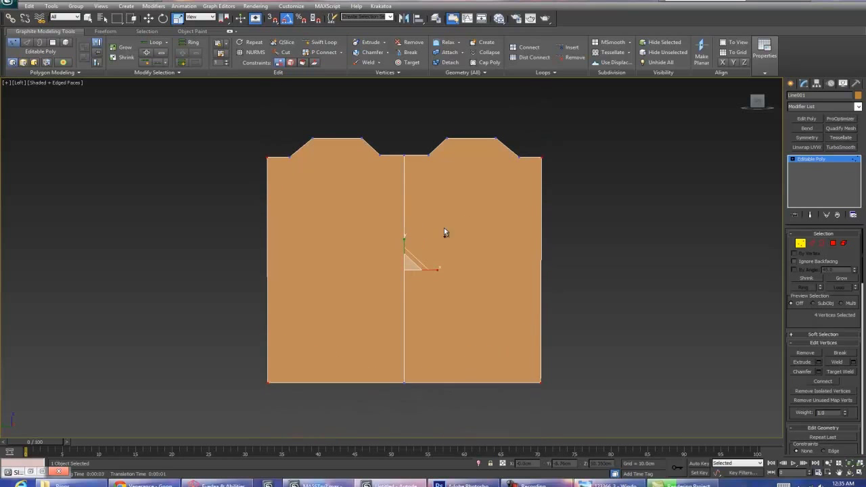
pyautogui.click(600, 190)
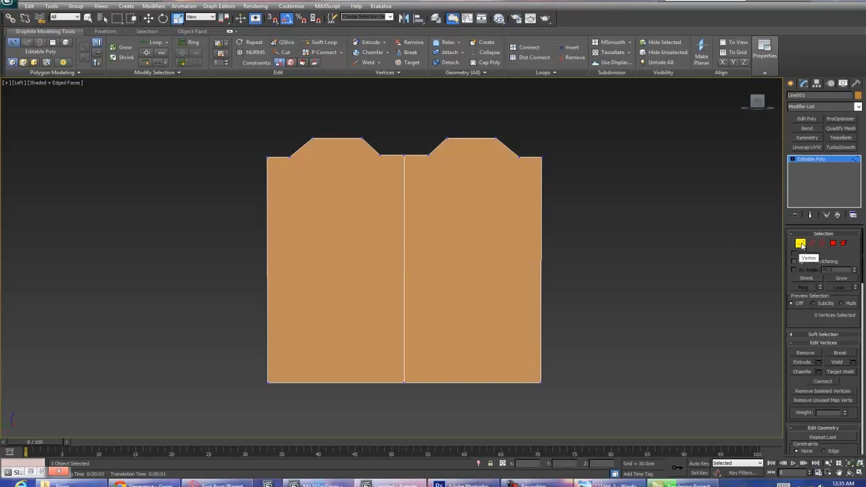
# Step: Recheck the reference image and lower the two outermost upper corner vertices so the shoulders slope downward
pyautogui.moveTo(520, 154); pyautogui.dragTo(526, 203, button='middle')
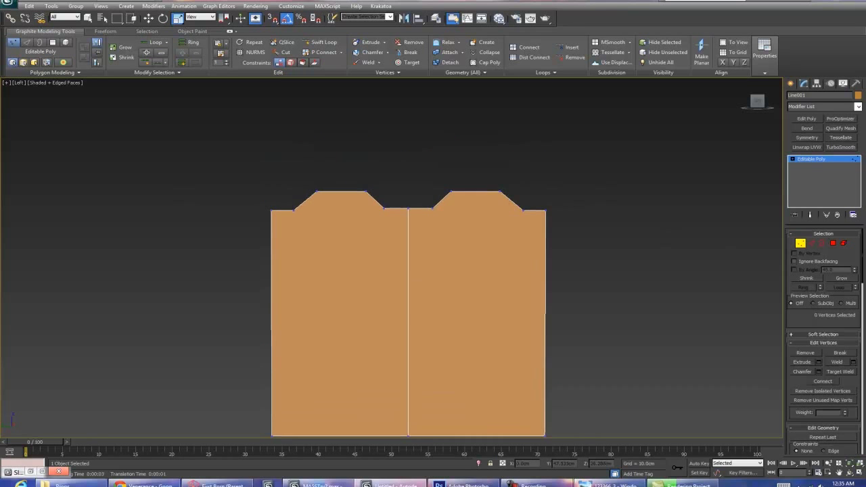
pyautogui.hotkey('alt', 'Tab')
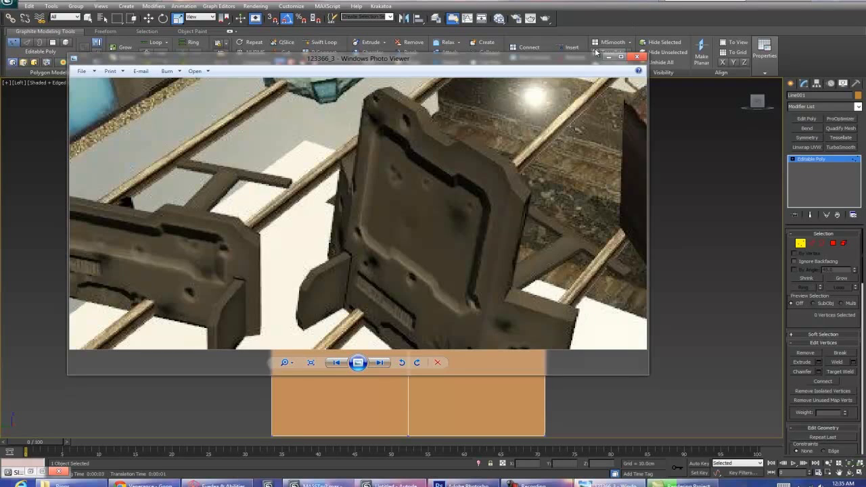
pyautogui.click(608, 57)
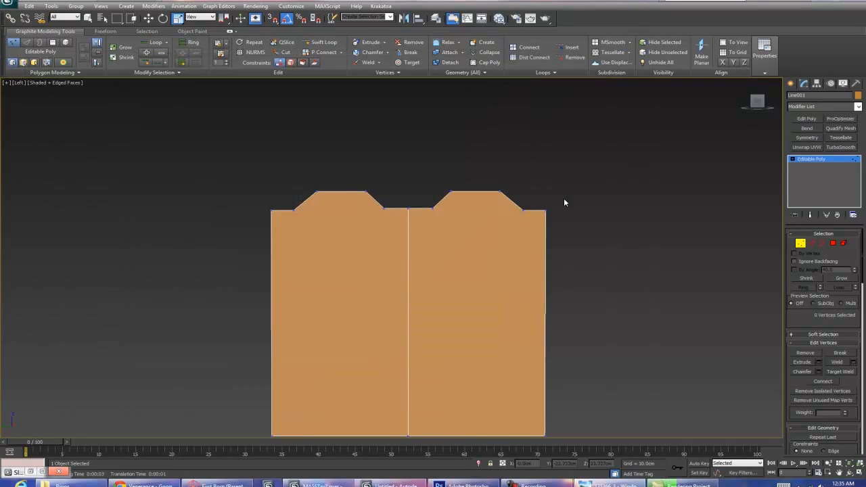
pyautogui.moveTo(566, 202); pyautogui.dragTo(535, 241)
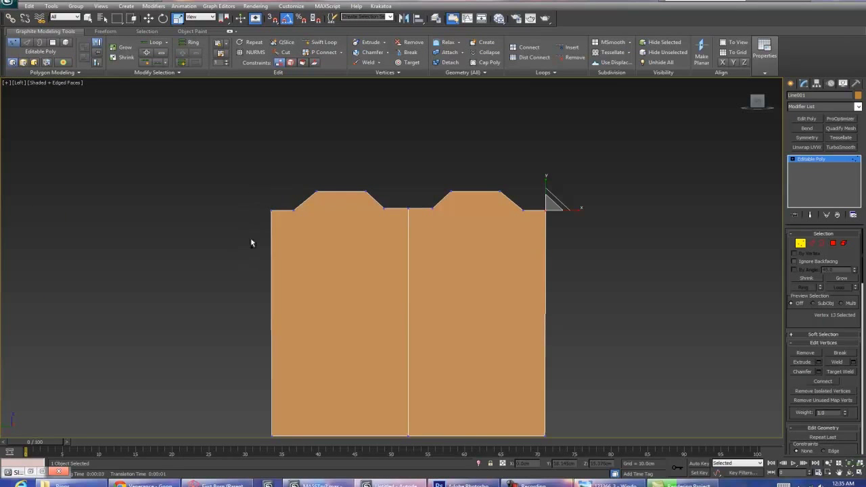
pyautogui.hotkey('ctrl', 'z')
pyautogui.press('w')
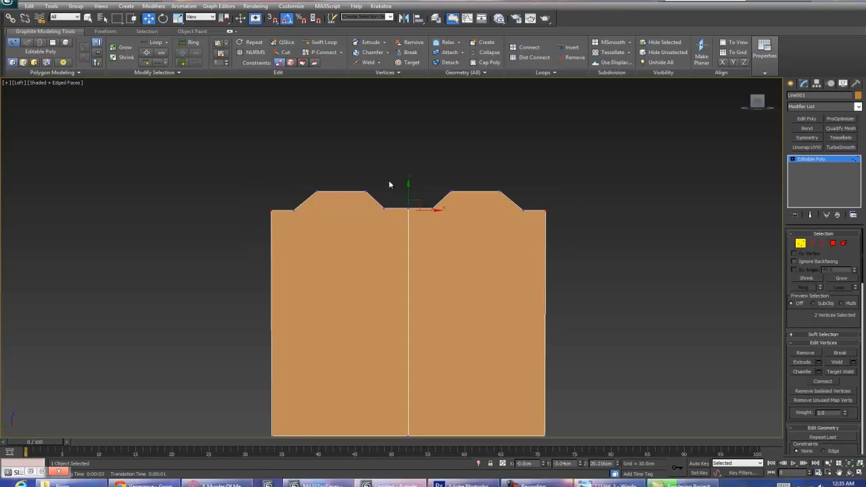
pyautogui.moveTo(409, 183); pyautogui.dragTo(414, 190)
pyautogui.click(467, 255)
pyautogui.moveTo(491, 247); pyautogui.dragTo(468, 178, button='middle')
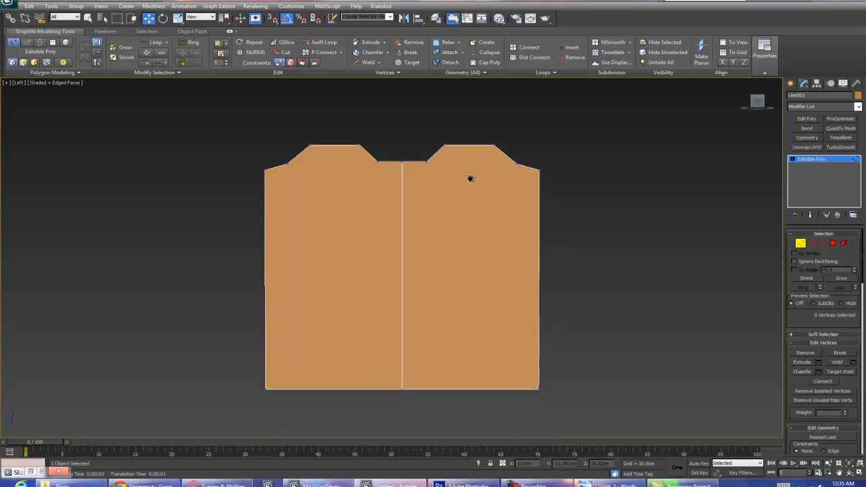
pyautogui.press('p')
pyautogui.moveTo(491, 284)
pyautogui.keyDown('alt'); pyautogui.mouseDown(button='middle')
pyautogui.moveTo(454, 257)
pyautogui.moveTo(427, 298)
pyautogui.moveTo(580, 304)
pyautogui.moveTo(643, 284)
pyautogui.moveTo(764, 309)
pyautogui.moveTo(649, 304)
pyautogui.moveTo(532, 273)
pyautogui.moveTo(555, 278)
pyautogui.moveTo(542, 273)
pyautogui.mouseUp(button='middle'); pyautogui.keyUp('alt')
pyautogui.press('4')
pyautogui.moveTo(629, 145); pyautogui.dragTo(281, 324)
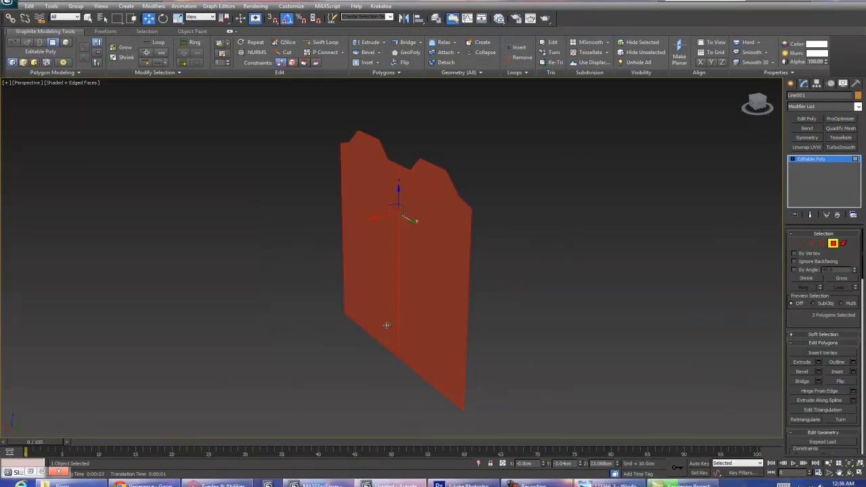
pyautogui.click(819, 364)
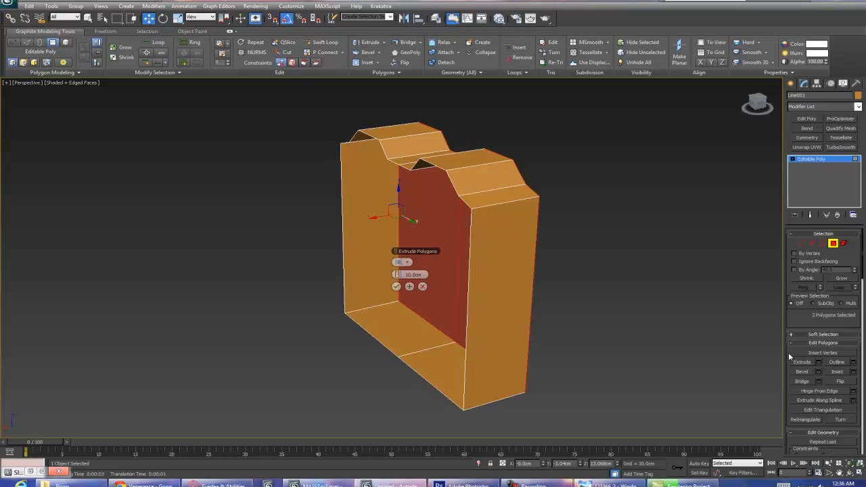
pyautogui.moveTo(392, 273); pyautogui.dragTo(328, 270)
pyautogui.moveTo(401, 276); pyautogui.dragTo(408, 278)
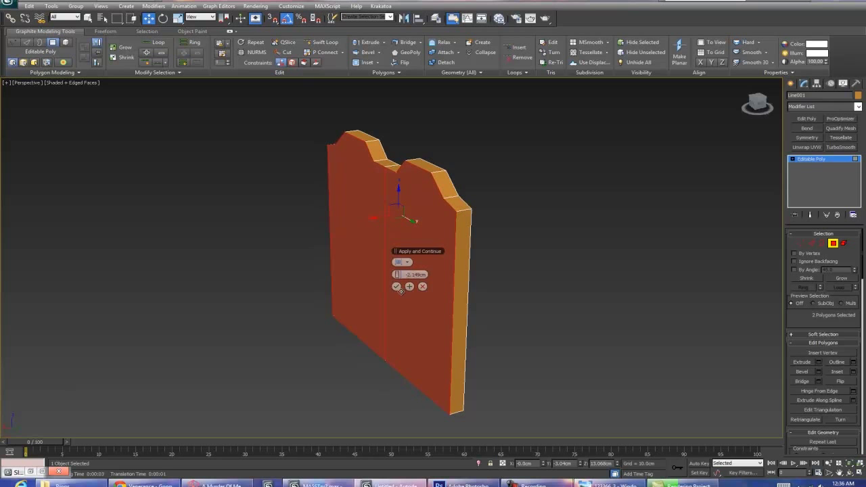
pyautogui.click(422, 287)
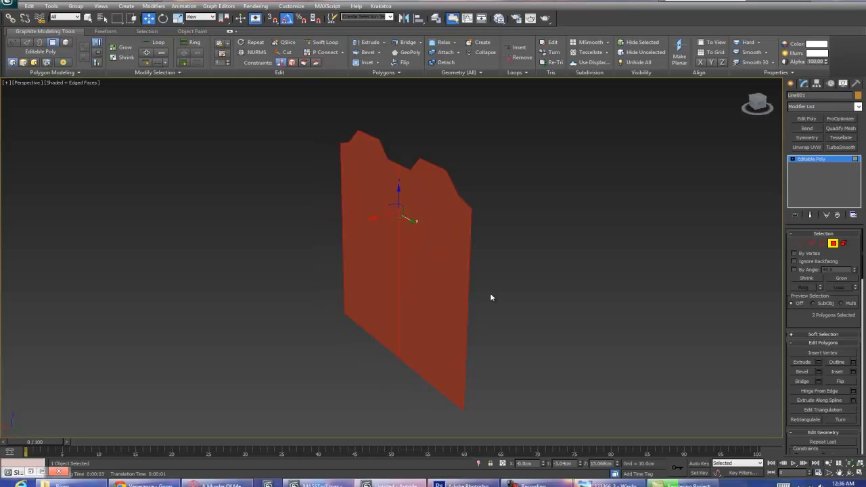
# Step: Extrude the barrier's whole outer border along X and adjust it to give the panel a thickness of about 1.3 cm
pyautogui.press('3')
pyautogui.click(472, 205)
pyautogui.keyDown('alt'); pyautogui.moveTo(490, 199); pyautogui.dragTo(441, 232, button='middle'); pyautogui.keyUp('alt')
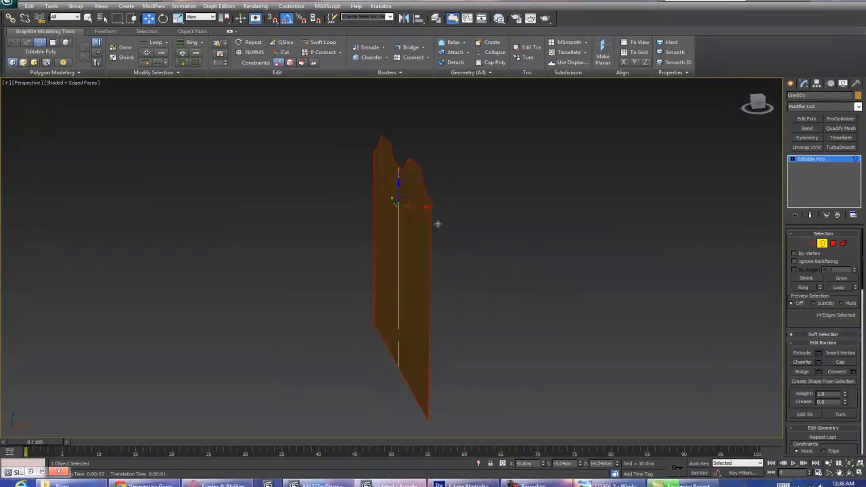
pyautogui.keyDown('shift'); pyautogui.moveTo(421, 207); pyautogui.dragTo(448, 210); pyautogui.keyUp('shift')
pyautogui.moveTo(451, 209)
pyautogui.keyDown('alt'); pyautogui.mouseDown(button='middle')
pyautogui.moveTo(446, 226)
pyautogui.moveTo(450, 210)
pyautogui.mouseUp(button='middle'); pyautogui.keyUp('alt')
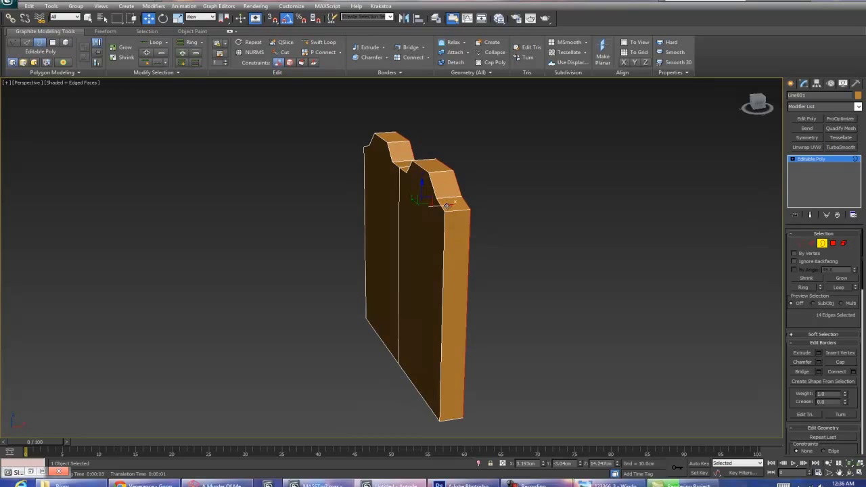
pyautogui.moveTo(447, 205)
pyautogui.keyDown('shift'); pyautogui.mouseDown()
pyautogui.moveTo(363, 210)
pyautogui.moveTo(434, 207)
pyautogui.mouseUp(); pyautogui.keyUp('shift')
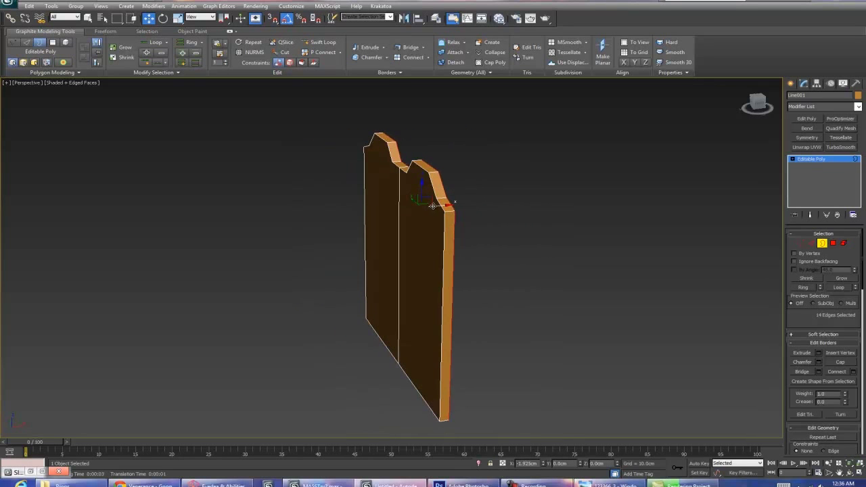
# Step: Cap the open border to close the other face of the barrier and inspect both sides
pyautogui.keyDown('alt'); pyautogui.moveTo(434, 207); pyautogui.dragTo(449, 218, button='middle'); pyautogui.keyUp('alt')
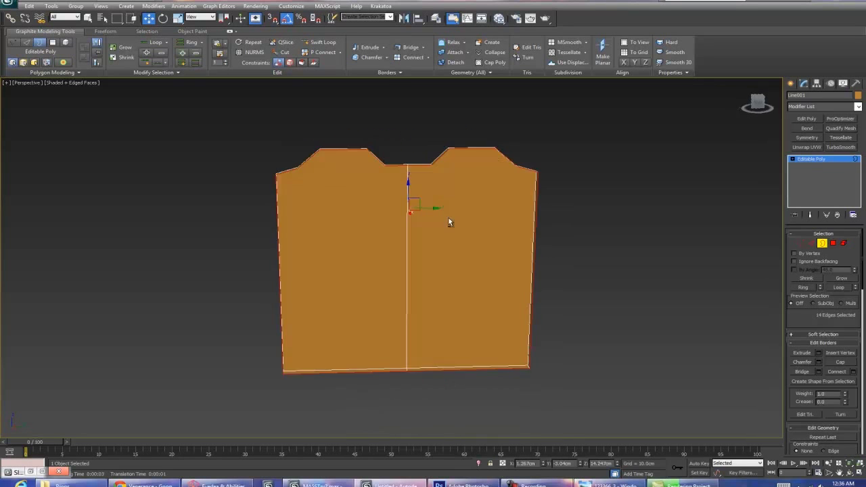
pyautogui.click(849, 364)
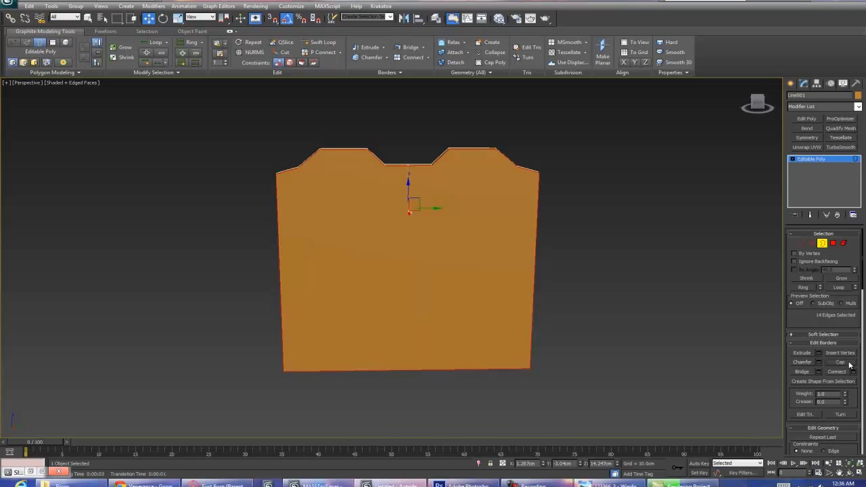
pyautogui.keyDown('alt'); pyautogui.moveTo(540, 288); pyautogui.dragTo(471, 266, button='middle'); pyautogui.keyUp('alt')
pyautogui.scroll(3, 414, 192)
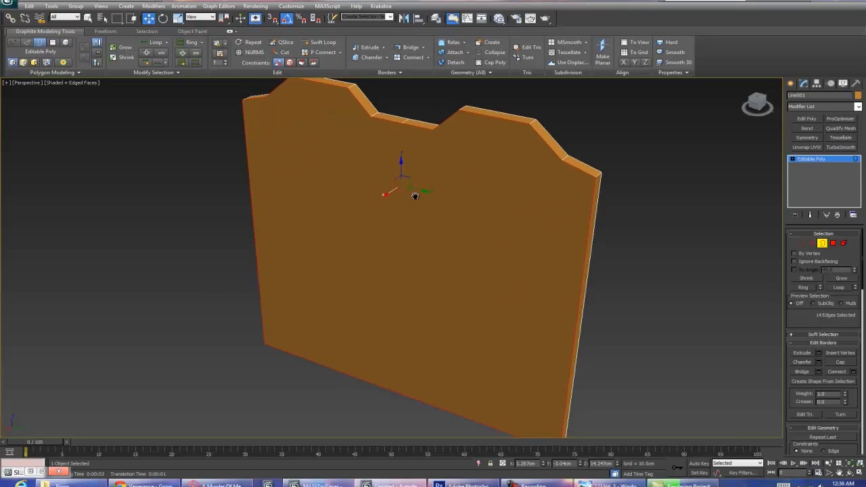
pyautogui.keyDown('alt'); pyautogui.moveTo(425, 164); pyautogui.dragTo(409, 184, button='middle'); pyautogui.keyUp('alt')
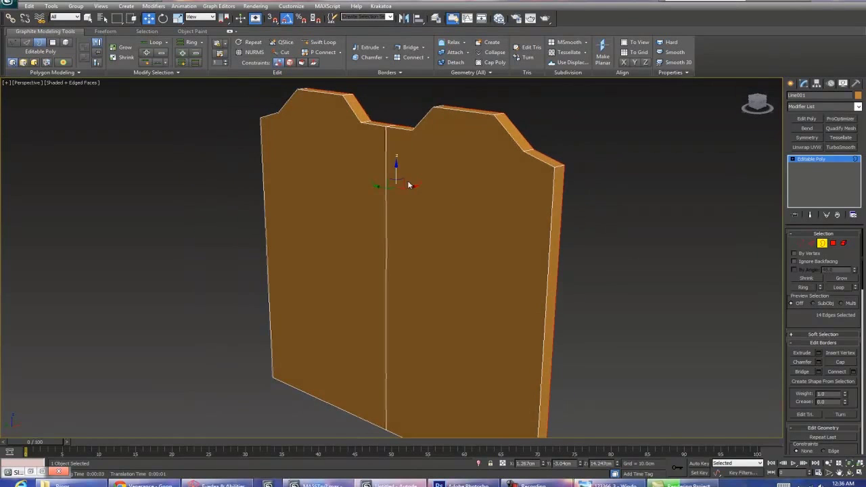
# Step: Preview NURMS smoothing on the capped barrier, examine how its edges deform, and turn the smoothing off
pyautogui.click(254, 52)
pyautogui.press('F4')
pyautogui.click(37, 139)
pyautogui.moveTo(325, 203)
pyautogui.keyDown('alt'); pyautogui.mouseDown(button='middle')
pyautogui.moveTo(355, 217)
pyautogui.moveTo(421, 207)
pyautogui.moveTo(363, 196)
pyautogui.moveTo(333, 216)
pyautogui.moveTo(241, 221)
pyautogui.moveTo(440, 201)
pyautogui.moveTo(431, 145)
pyautogui.mouseUp(button='middle'); pyautogui.keyUp('alt')
pyautogui.press('F4')
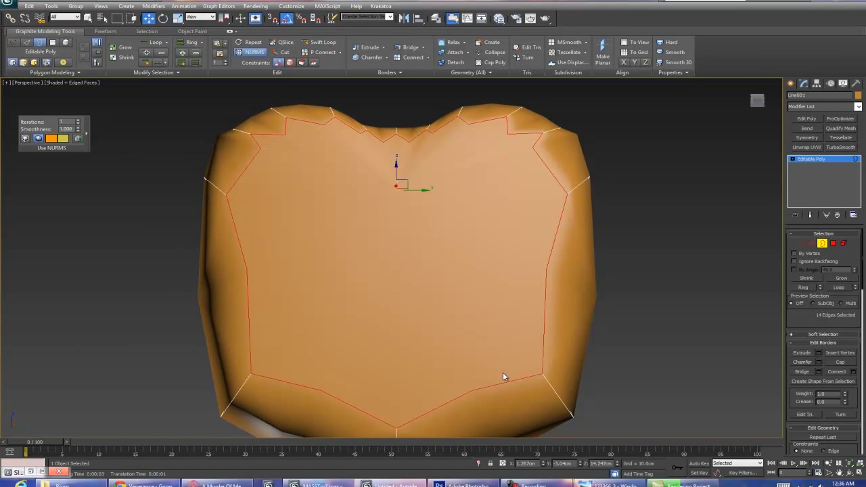
pyautogui.keyDown('alt'); pyautogui.moveTo(318, 116); pyautogui.dragTo(537, 172, button='middle'); pyautogui.keyUp('alt')
pyautogui.keyDown('alt'); pyautogui.moveTo(396, 239); pyautogui.dragTo(329, 234, button='middle'); pyautogui.keyUp('alt')
pyautogui.keyDown('alt'); pyautogui.moveTo(471, 243); pyautogui.dragTo(422, 199, button='middle'); pyautogui.keyUp('alt')
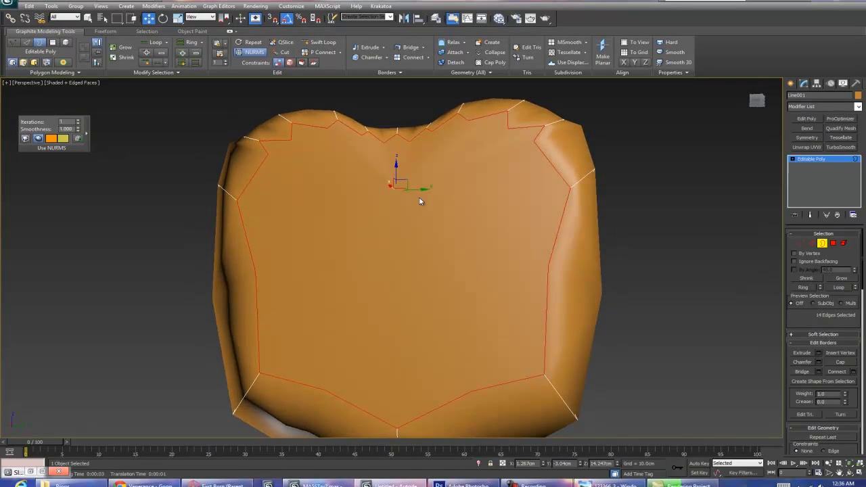
pyautogui.click(254, 52)
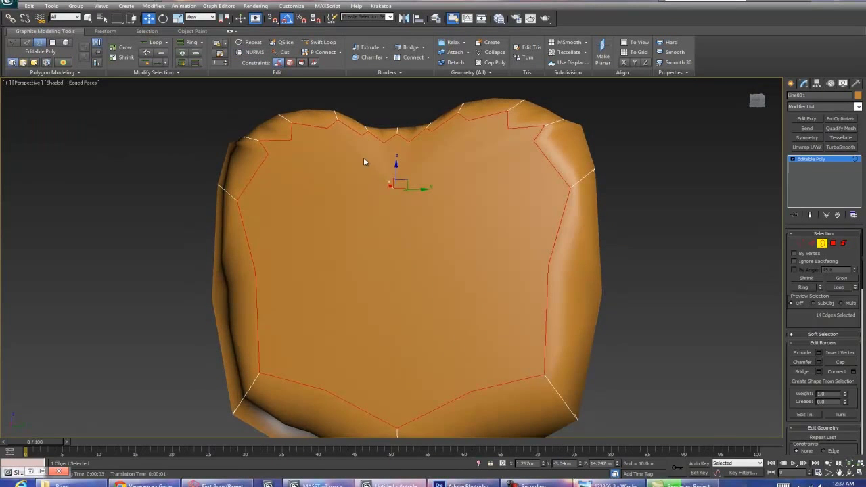
pyautogui.keyDown('alt'); pyautogui.moveTo(356, 138); pyautogui.dragTo(361, 74, button='middle'); pyautogui.keyUp('alt')
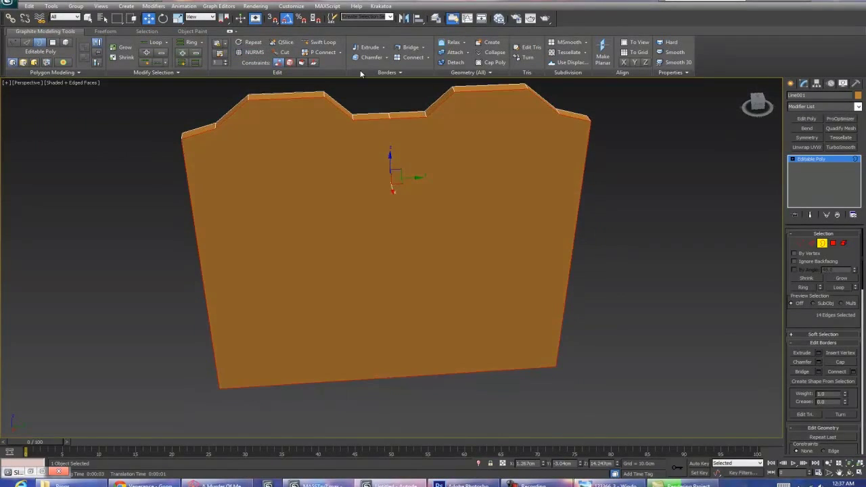
# Step: Cut a vertical centre edge across the capped face, from the notch's middle vertex to the bottom edge's middle vertex
pyautogui.click(285, 52)
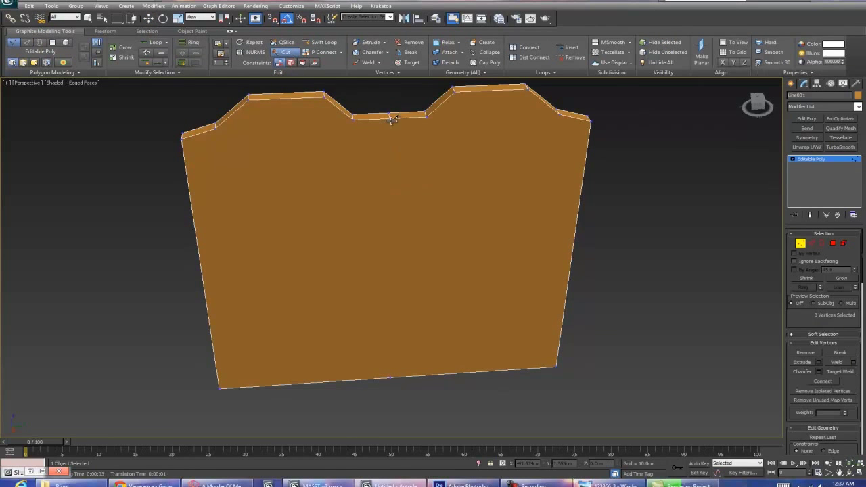
pyautogui.click(390, 117)
pyautogui.click(390, 378)
pyautogui.keyDown('alt'); pyautogui.moveTo(393, 280); pyautogui.dragTo(433, 203, button='middle'); pyautogui.keyUp('alt')
pyautogui.rightClick(447, 232)
pyautogui.click(322, 42)
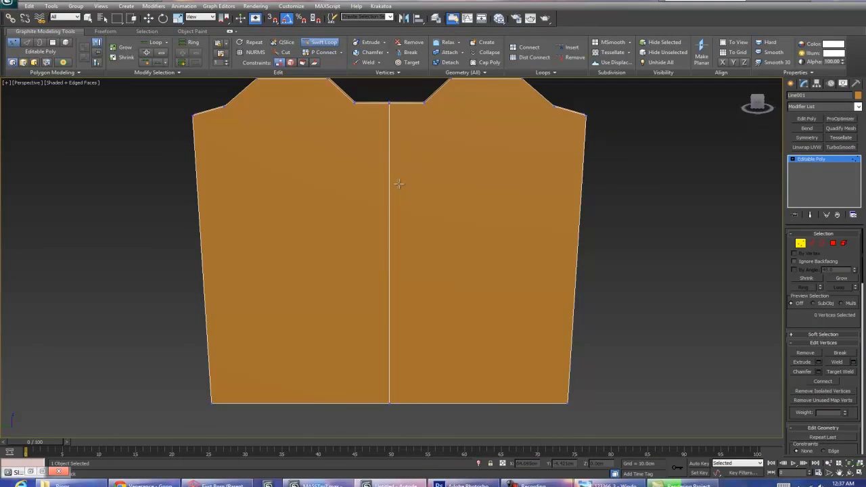
pyautogui.keyDown('alt'); pyautogui.moveTo(242, 126); pyautogui.dragTo(288, 162, button='middle'); pyautogui.keyUp('alt')
pyautogui.keyDown('alt'); pyautogui.moveTo(345, 195); pyautogui.dragTo(353, 183, button='middle'); pyautogui.keyUp('alt')
pyautogui.rightClick(354, 149)
pyautogui.press('l')
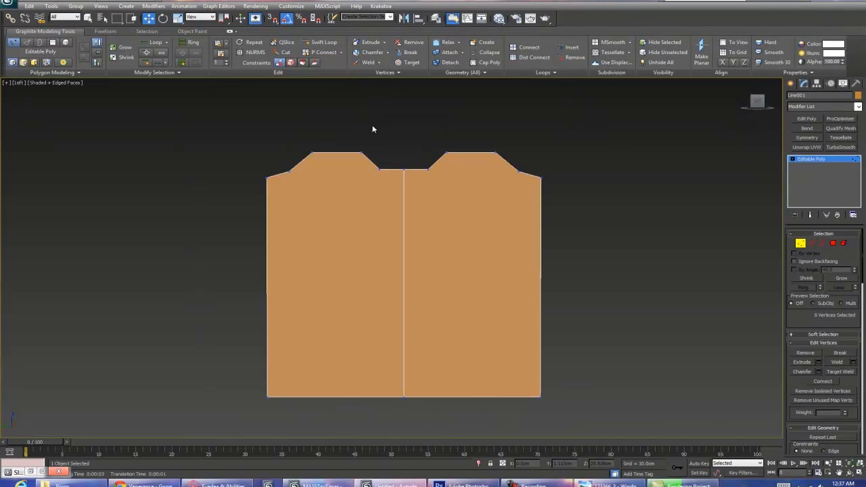
pyautogui.scroll(3, 389, 192)
pyautogui.click(284, 52)
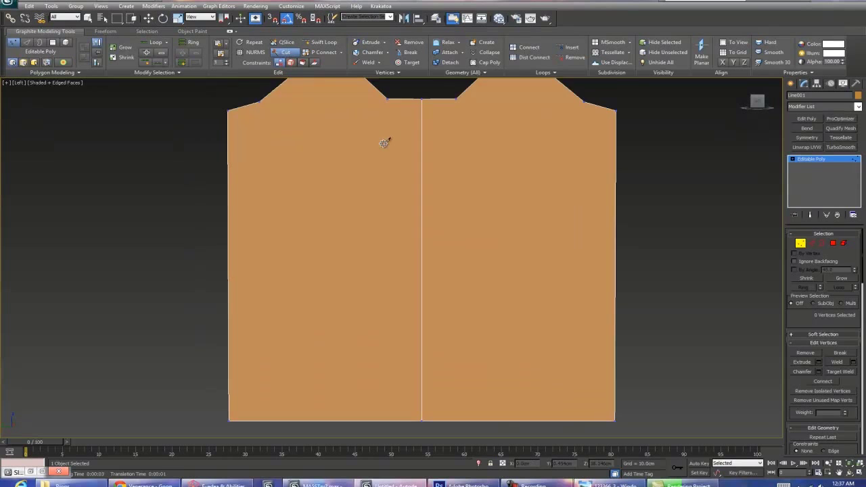
pyautogui.scroll(-1, 387, 132)
pyautogui.scroll(1, 389, 145)
pyautogui.rightClick(388, 421)
# Step: Cut an edge across the barrier's face from the notch's left corner vertex down to the bottom edge
pyautogui.keyDown('alt'); pyautogui.moveTo(401, 137); pyautogui.dragTo(467, 160, button='middle'); pyautogui.keyUp('alt')
pyautogui.click(284, 52)
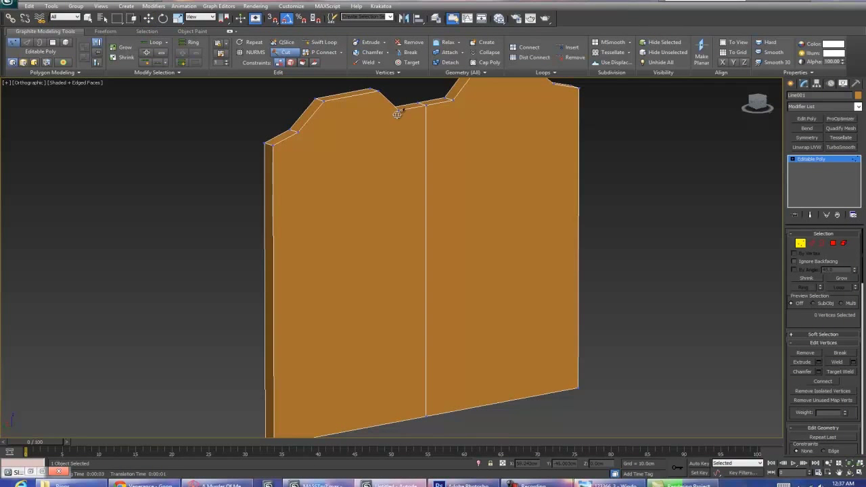
pyautogui.click(399, 109)
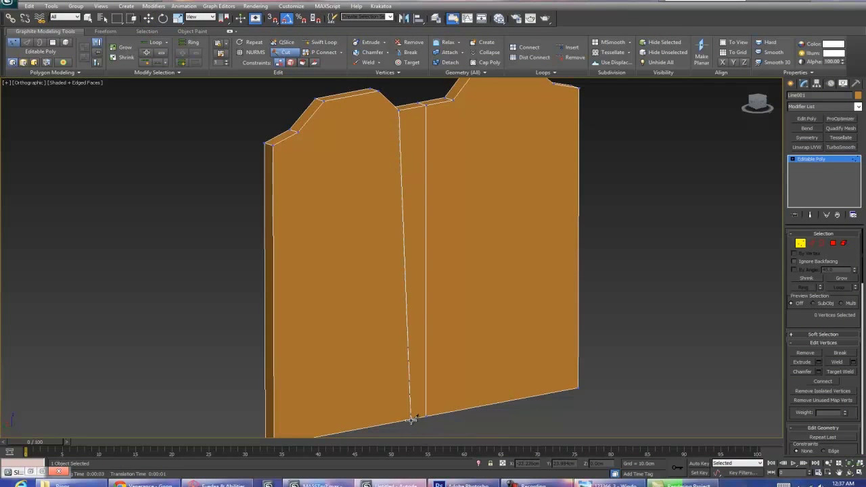
pyautogui.click(403, 421)
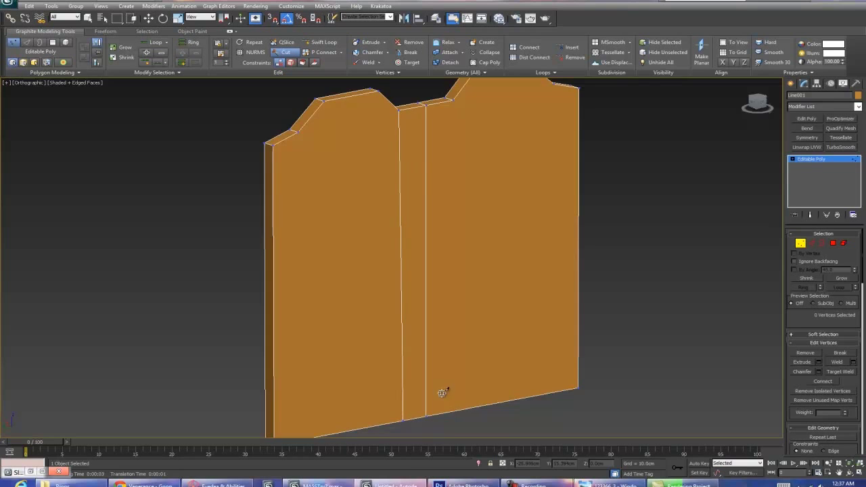
# Step: Cut three more edges on the face's left half, linking both peak corners and the shoulder vertex to the bottom edge
pyautogui.press('l')
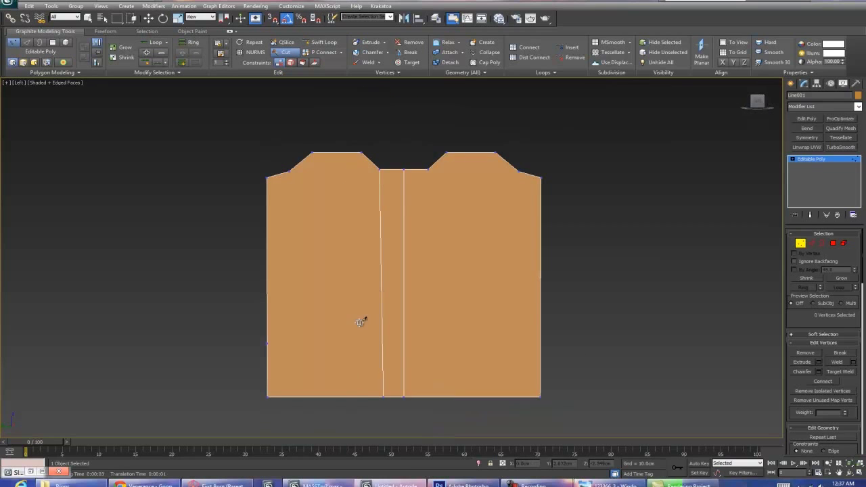
pyautogui.click(361, 396)
pyautogui.press('w')
pyautogui.click(284, 53)
pyautogui.click(310, 397)
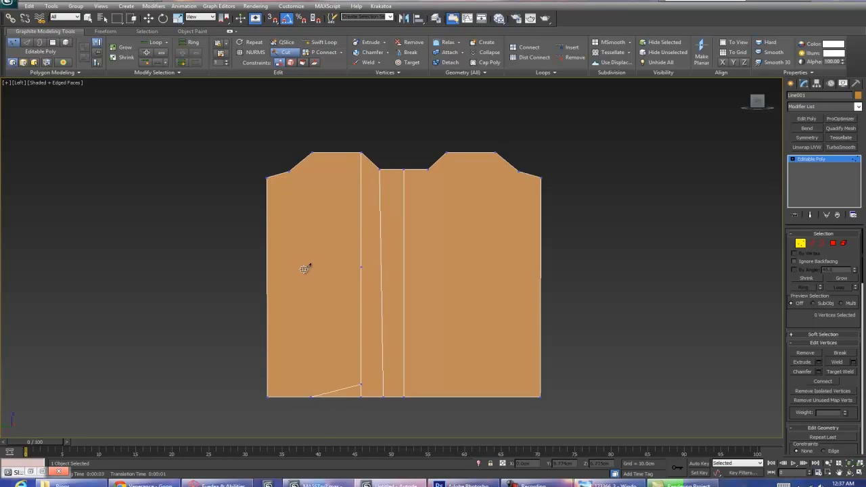
pyautogui.click(312, 153)
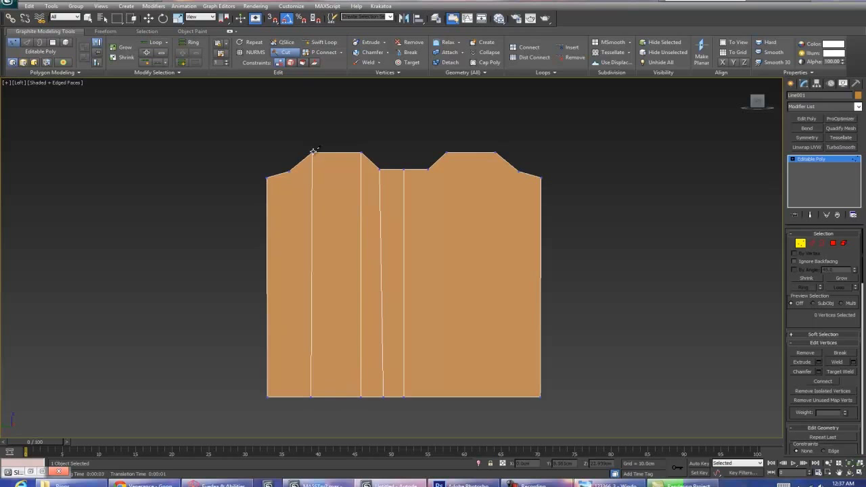
pyautogui.click(294, 397)
pyautogui.click(289, 170)
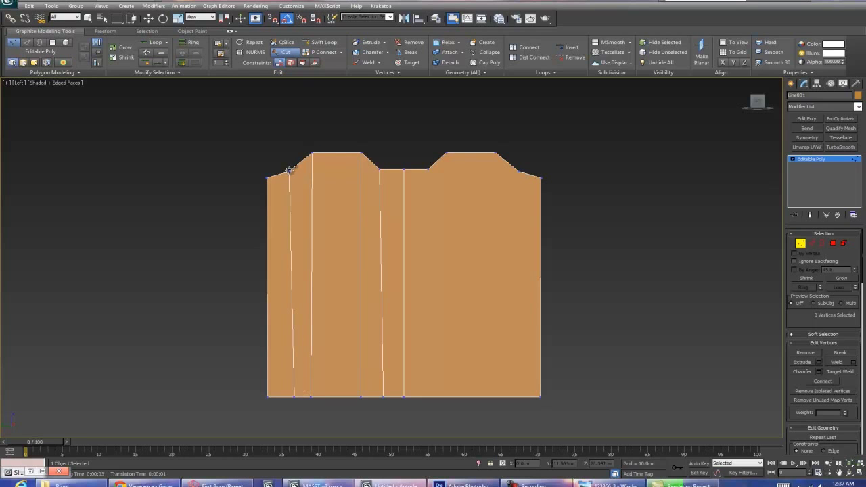
pyautogui.rightClick(428, 168)
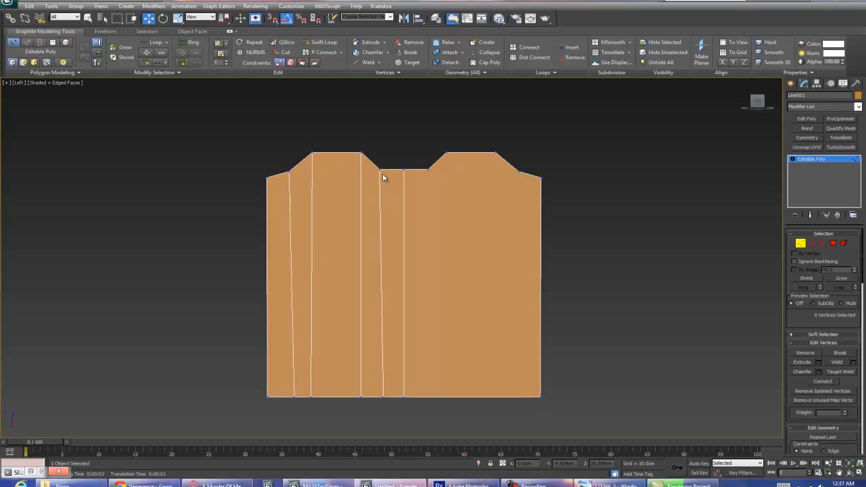
# Step: Mirror the left half's cuts onto the right half with a flipped X-axis Symmetry modifier and collapse it into the editable poly
pyautogui.press('2')
pyautogui.click(404, 203)
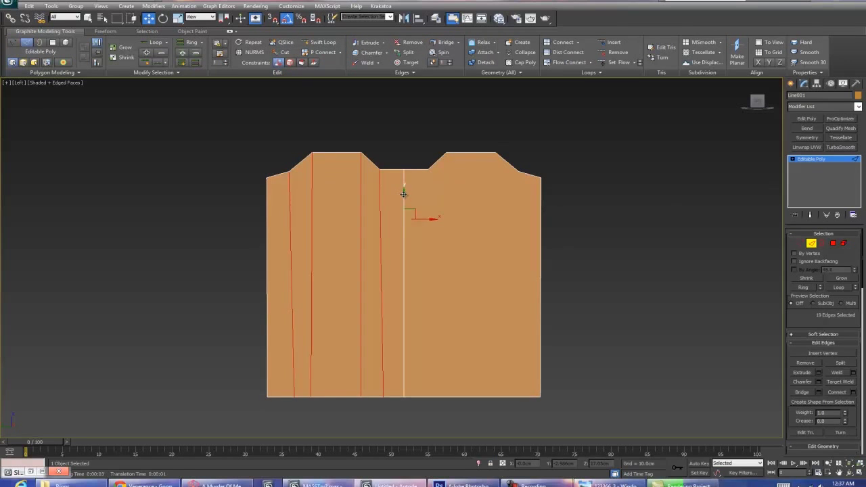
pyautogui.click(816, 138)
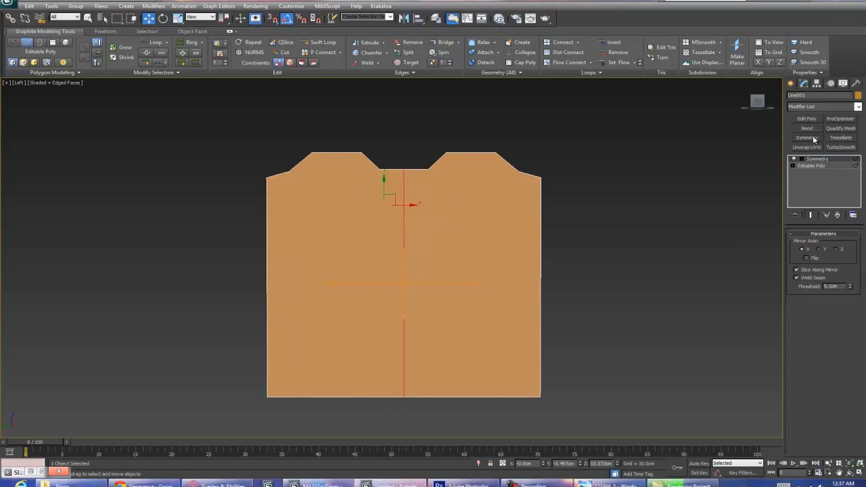
pyautogui.click(807, 258)
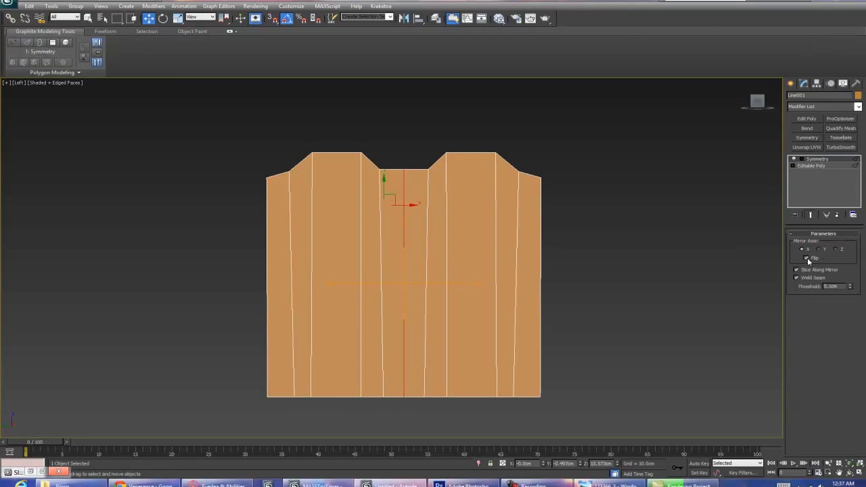
pyautogui.rightClick(811, 166)
pyautogui.click(772, 248)
# Step: Examine the barrier's uncut opposite face and the centre edge across its thickness
pyautogui.keyDown('alt'); pyautogui.moveTo(546, 243); pyautogui.dragTo(464, 172, button='middle'); pyautogui.keyUp('alt')
pyautogui.press('l')
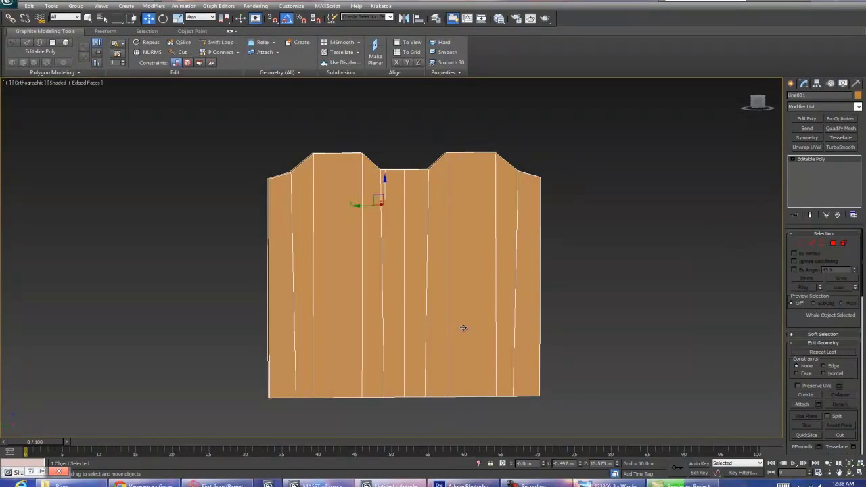
pyautogui.press('p')
pyautogui.keyDown('alt'); pyautogui.moveTo(444, 232); pyautogui.dragTo(582, 251, button='middle'); pyautogui.keyUp('alt')
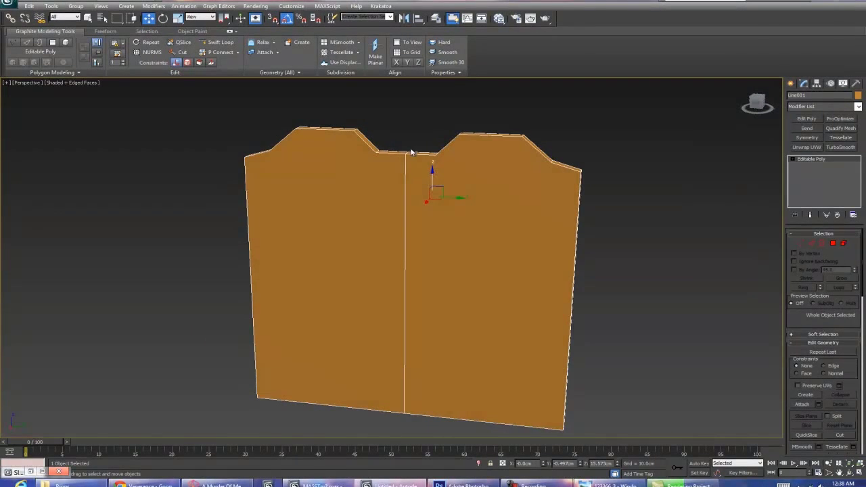
pyautogui.press('2')
pyautogui.keyDown('alt'); pyautogui.moveTo(491, 243); pyautogui.dragTo(402, 186, button='middle'); pyautogui.keyUp('alt')
pyautogui.doubleClick(404, 176)
pyautogui.moveTo(466, 316)
pyautogui.keyDown('alt'); pyautogui.mouseDown(button='middle')
pyautogui.moveTo(469, 327)
pyautogui.moveTo(426, 318)
pyautogui.moveTo(457, 323)
pyautogui.mouseUp(button='middle'); pyautogui.keyUp('alt')
pyautogui.keyDown('alt'); pyautogui.moveTo(408, 175); pyautogui.dragTo(509, 193, button='middle'); pyautogui.keyUp('alt')
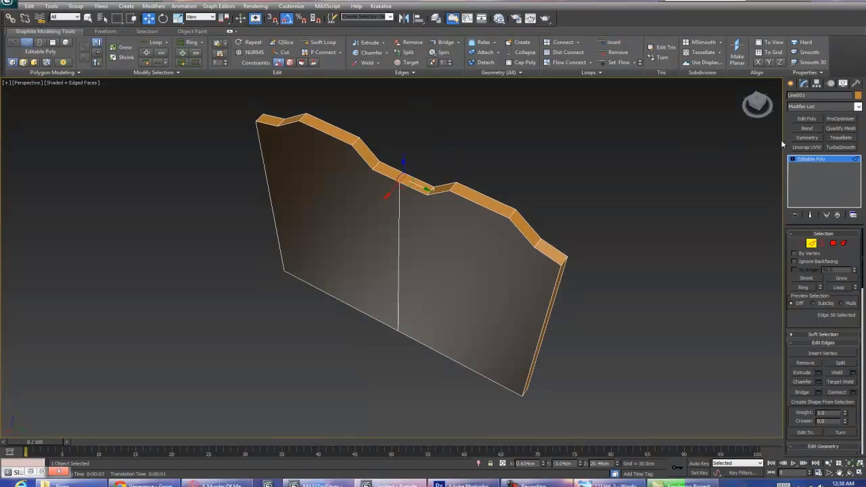
# Step: Mirror the cut face onto the opposite face with a Z-axis Symmetry modifier and collapse it into the editable poly
pyautogui.click(807, 138)
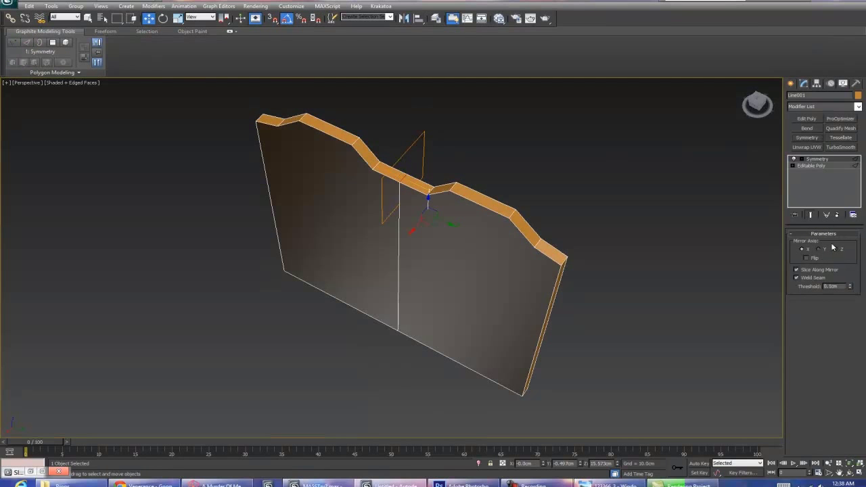
pyautogui.click(840, 251)
pyautogui.keyDown('alt'); pyautogui.moveTo(604, 227); pyautogui.dragTo(652, 211, button='middle'); pyautogui.keyUp('alt')
pyautogui.rightClick(818, 159)
pyautogui.keyDown('alt'); pyautogui.moveTo(473, 192); pyautogui.dragTo(837, 245, button='middle'); pyautogui.keyUp('alt')
pyautogui.keyDown('alt'); pyautogui.moveTo(553, 240); pyautogui.dragTo(622, 197, button='middle'); pyautogui.keyUp('alt')
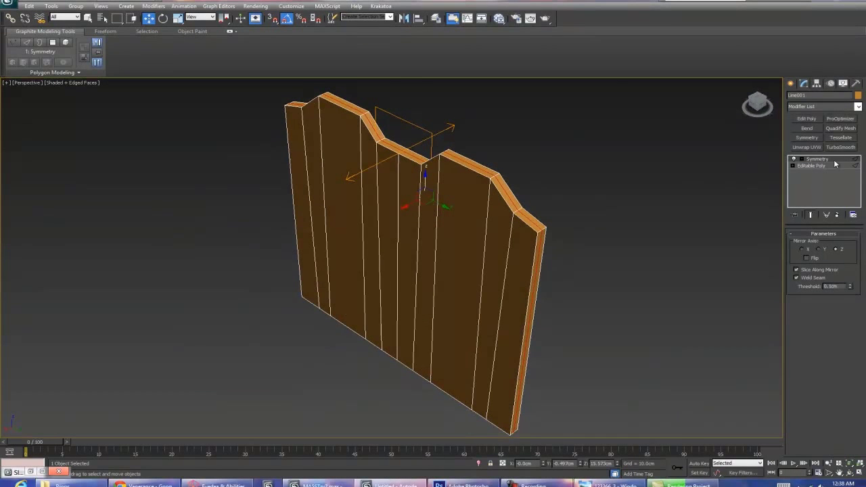
pyautogui.rightClick(834, 163)
pyautogui.click(778, 247)
pyautogui.keyDown('alt'); pyautogui.moveTo(389, 349); pyautogui.dragTo(445, 232, button='middle'); pyautogui.keyUp('alt')
pyautogui.click(182, 52)
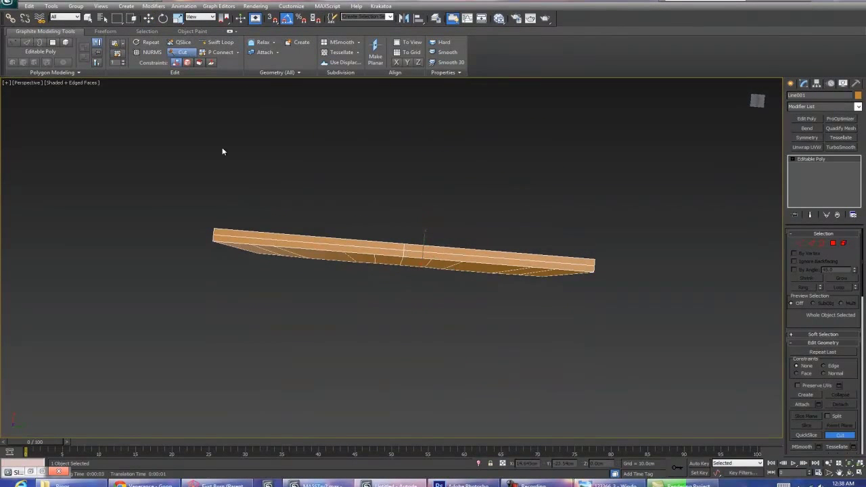
pyautogui.press('1')
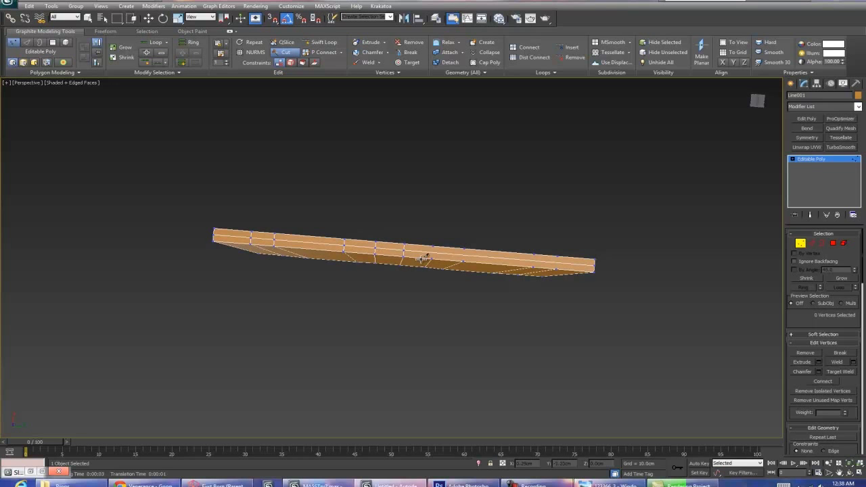
pyautogui.click(465, 263)
pyautogui.keyDown('alt'); pyautogui.moveTo(579, 255); pyautogui.dragTo(378, 296, button='middle'); pyautogui.keyUp('alt')
pyautogui.rightClick(588, 277)
pyautogui.press('2')
pyautogui.keyDown('alt'); pyautogui.moveTo(473, 287); pyautogui.dragTo(555, 276, button='middle'); pyautogui.keyUp('alt')
pyautogui.press('2')
# Step: Scale the whole barrier along X to make the panel thicker
pyautogui.keyDown('alt'); pyautogui.moveTo(609, 234); pyautogui.dragTo(415, 237, button='middle'); pyautogui.keyUp('alt')
pyautogui.press('r')
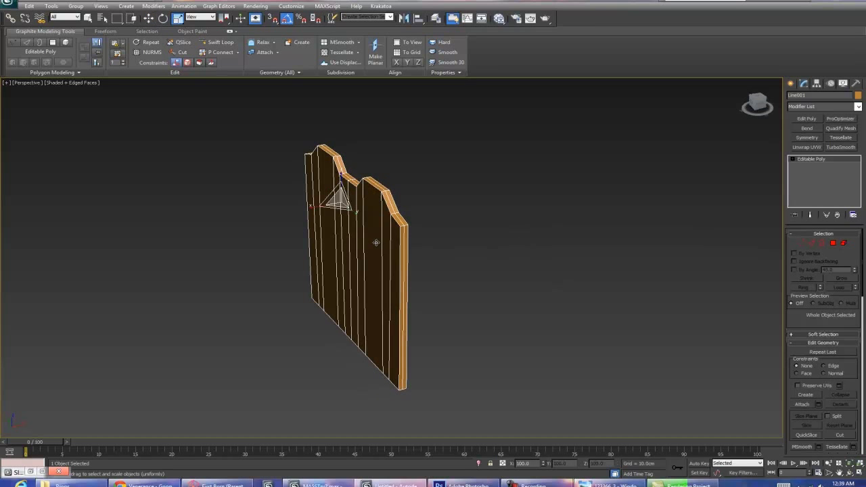
pyautogui.moveTo(314, 210); pyautogui.dragTo(299, 210)
pyautogui.keyDown('alt'); pyautogui.moveTo(533, 252); pyautogui.dragTo(428, 238, button='middle'); pyautogui.keyUp('alt')
pyautogui.press('w')
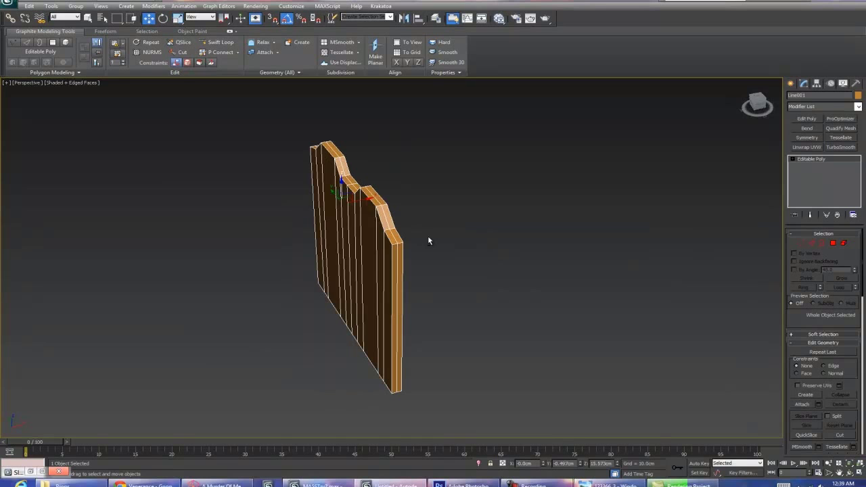
pyautogui.keyDown('alt'); pyautogui.moveTo(414, 284); pyautogui.dragTo(332, 273, button='middle'); pyautogui.keyUp('alt')
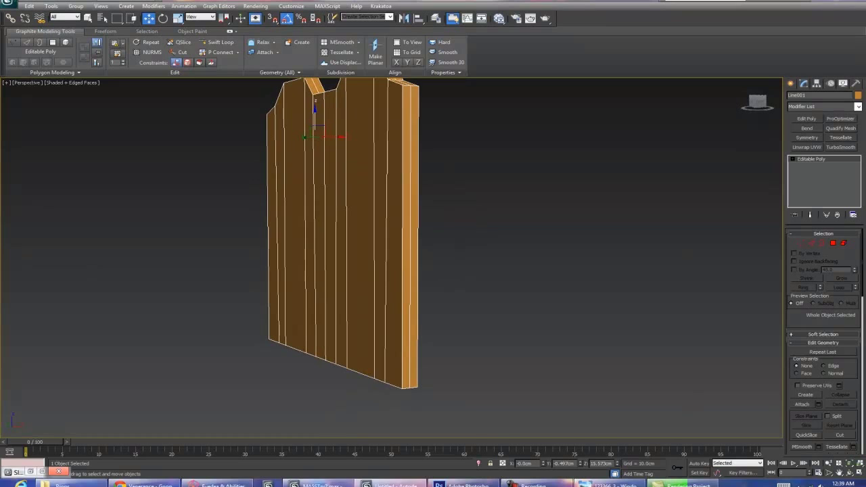
# Step: Examine the side extensions at the barrier's base in the reference image, and return to the model
pyautogui.hotkey('alt', 'Tab')
pyautogui.moveTo(516, 261); pyautogui.dragTo(423, 123, button='middle')
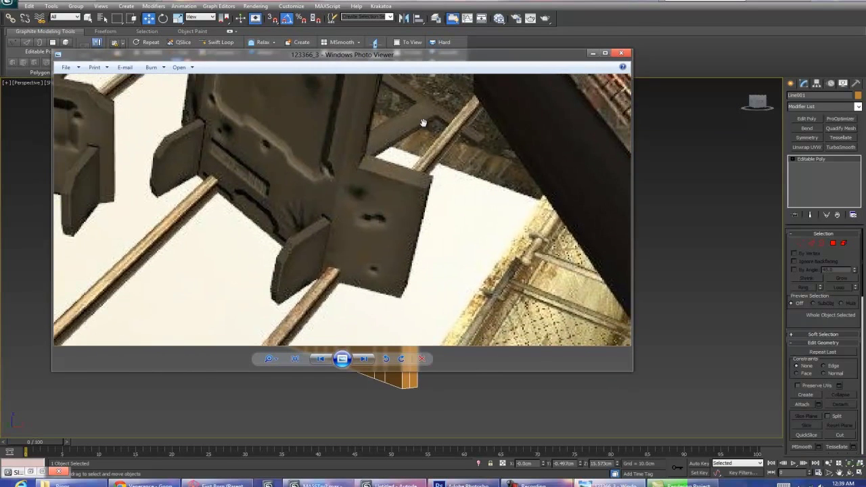
pyautogui.click(592, 54)
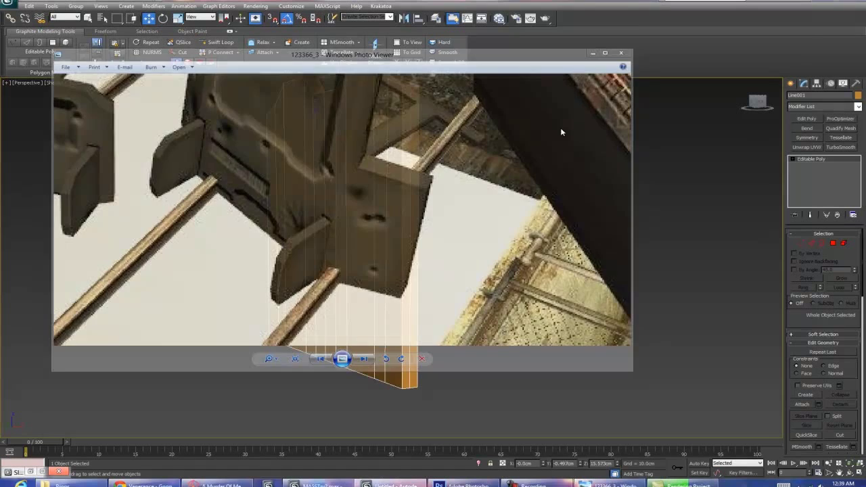
# Step: Insert a horizontal edge loop around the barrier's lower part and raise all the bottom vertices by about 3.9 cm
pyautogui.click(221, 42)
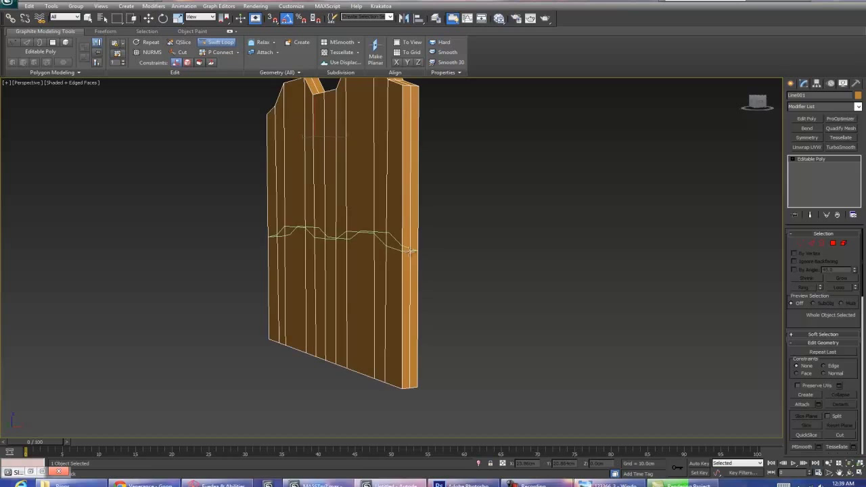
pyautogui.click(411, 278)
pyautogui.press('w')
pyautogui.press('1')
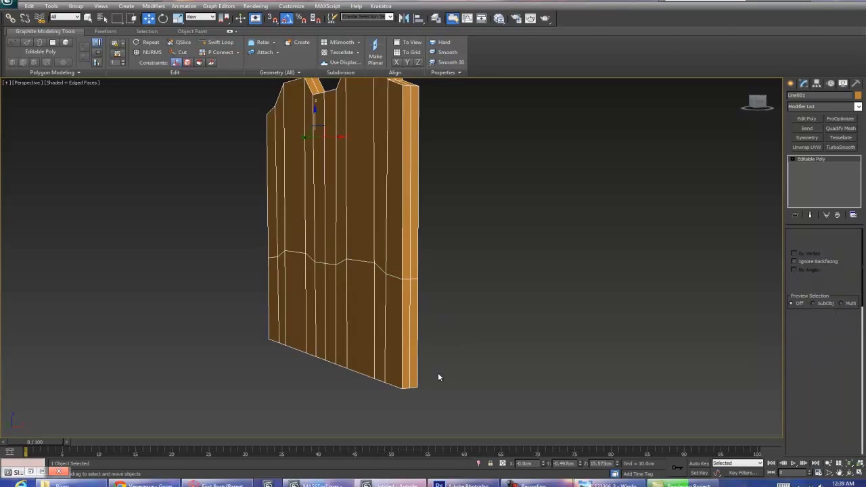
pyautogui.moveTo(462, 409); pyautogui.dragTo(250, 345)
pyautogui.moveTo(333, 344); pyautogui.dragTo(350, 303)
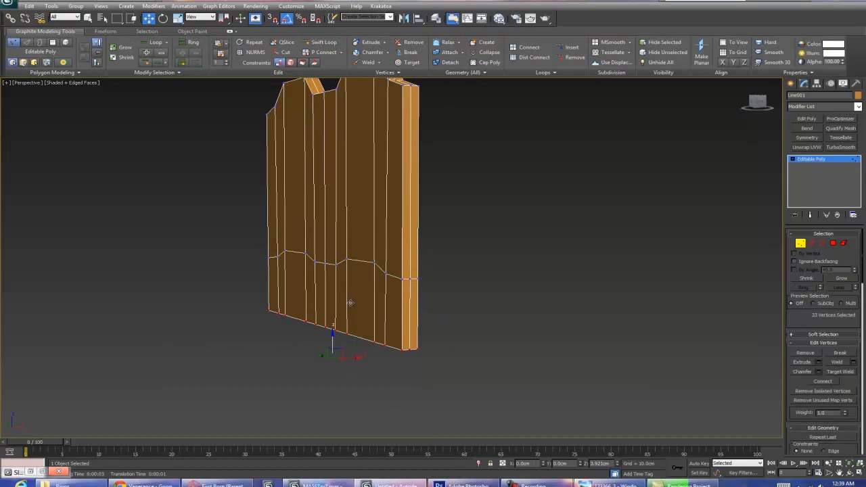
# Step: Flatten the new horizontal edge loop with Make Planar so it runs straight around the barrier
pyautogui.press('2')
pyautogui.keyDown('alt'); pyautogui.moveTo(359, 261); pyautogui.dragTo(781, 259, button='middle'); pyautogui.keyUp('alt')
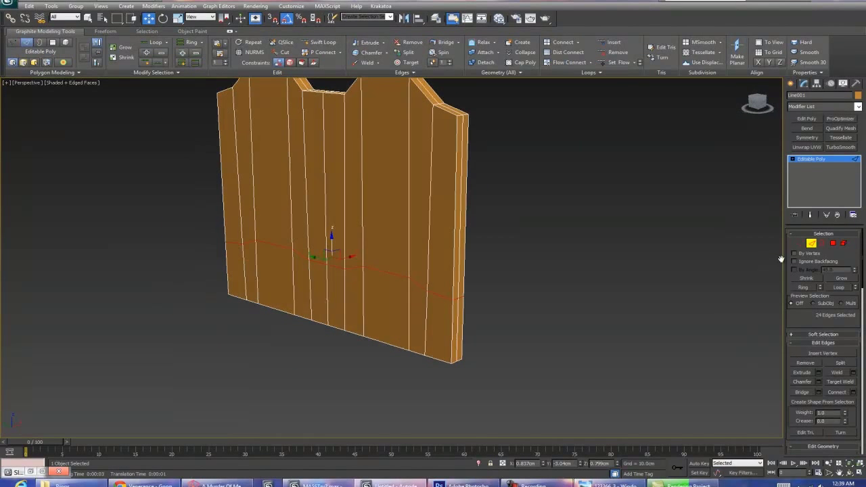
pyautogui.moveTo(848, 258); pyautogui.dragTo(844, 173)
pyautogui.scroll(-5, 853, 331)
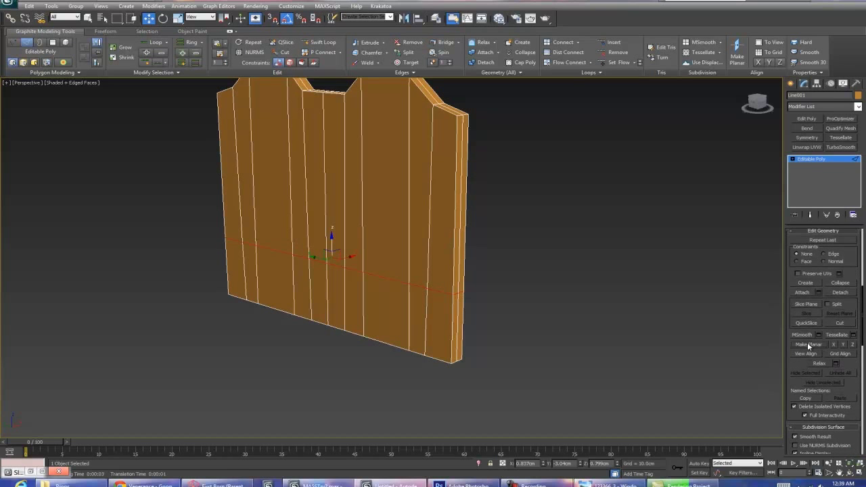
pyautogui.keyDown('alt'); pyautogui.moveTo(425, 313); pyautogui.dragTo(638, 350, button='middle'); pyautogui.keyUp('alt')
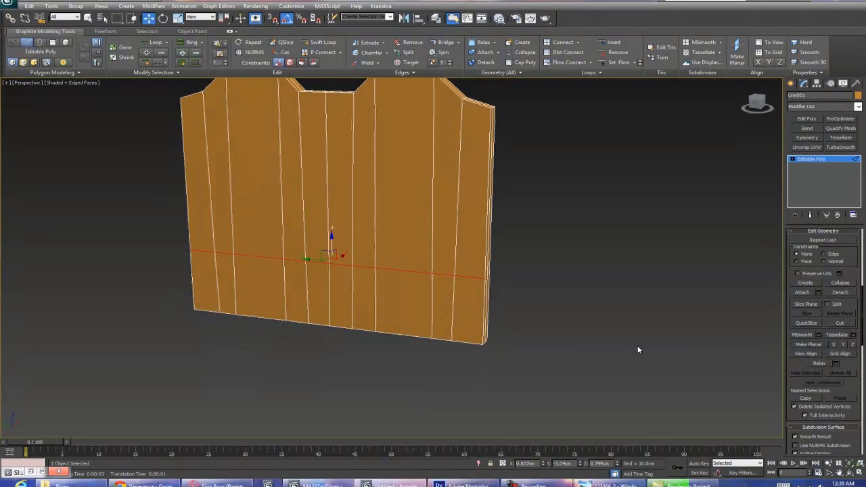
pyautogui.click(833, 345)
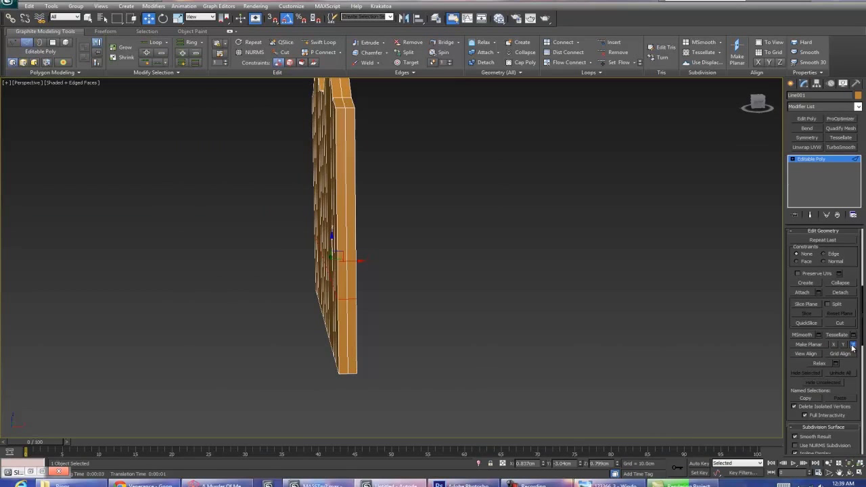
pyautogui.hotkey('ctrl', 'z')
pyautogui.keyDown('alt'); pyautogui.moveTo(621, 333); pyautogui.dragTo(648, 322, button='middle'); pyautogui.keyUp('alt')
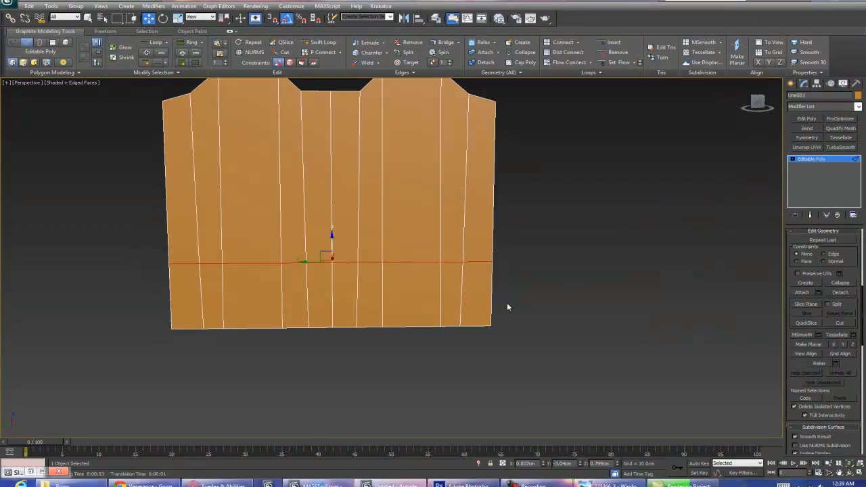
pyautogui.keyDown('alt'); pyautogui.moveTo(508, 307); pyautogui.dragTo(472, 294, button='middle'); pyautogui.keyUp('alt')
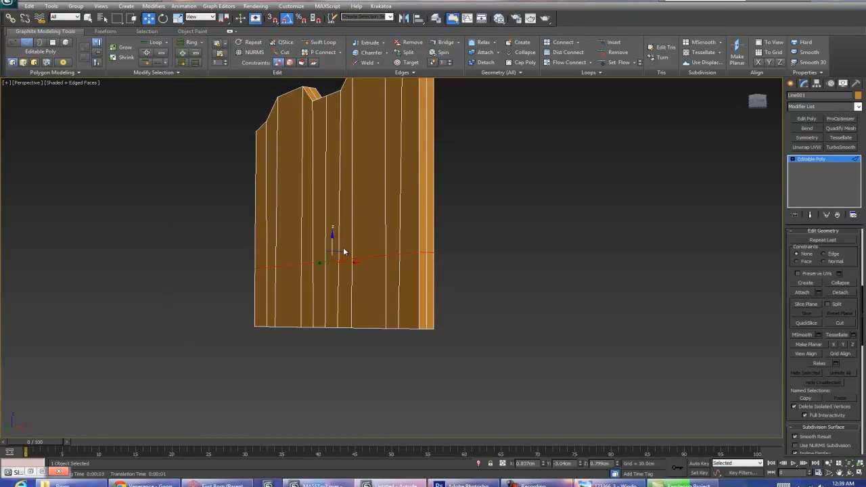
# Step: Extrude the lower end faces on both sides of the barrier outward by about 8 cm to form the base extensions
pyautogui.keyDown('alt'); pyautogui.moveTo(333, 226); pyautogui.dragTo(445, 233, button='middle'); pyautogui.keyUp('alt')
pyautogui.press('4')
pyautogui.click(424, 332)
pyautogui.keyDown('alt'); pyautogui.moveTo(421, 294); pyautogui.dragTo(530, 332, button='middle'); pyautogui.keyUp('alt')
pyautogui.keyDown('ctrl'); pyautogui.click(345, 284); pyautogui.keyUp('ctrl')
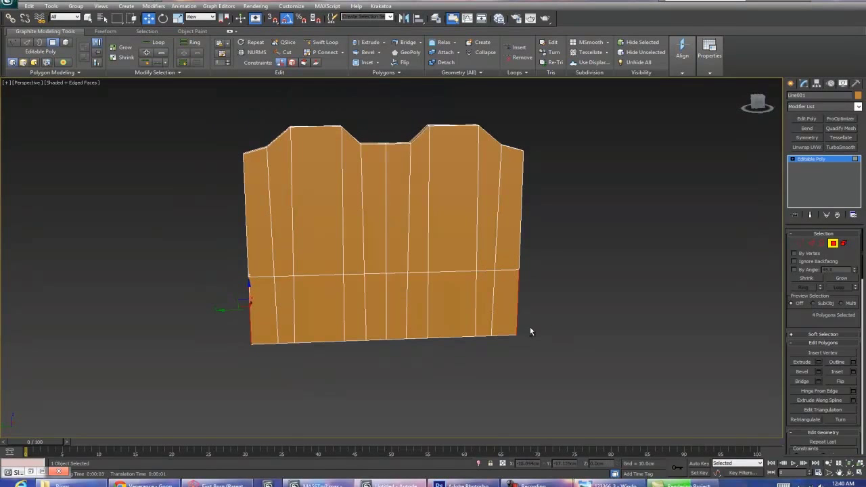
pyautogui.click(818, 363)
pyautogui.keyDown('alt'); pyautogui.moveTo(528, 288); pyautogui.dragTo(574, 305, button='middle'); pyautogui.keyUp('alt')
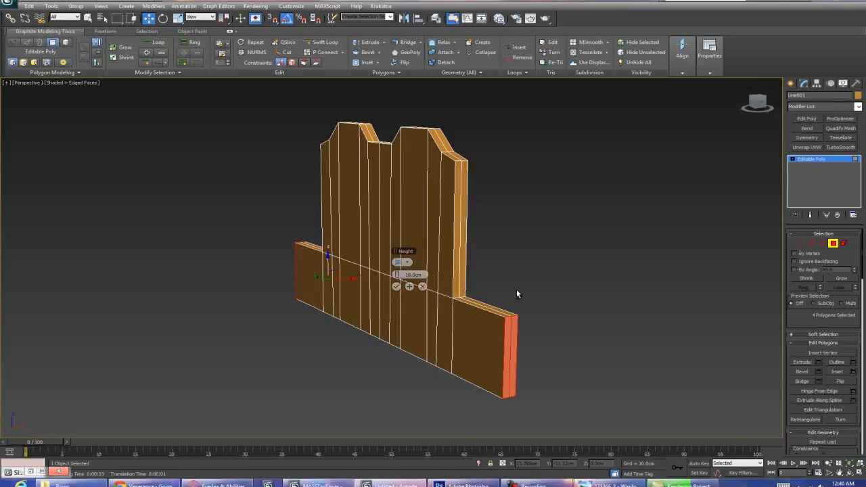
pyautogui.keyDown('alt'); pyautogui.moveTo(516, 294); pyautogui.dragTo(531, 291, button='middle'); pyautogui.keyUp('alt')
pyautogui.moveTo(396, 274); pyautogui.dragTo(392, 275)
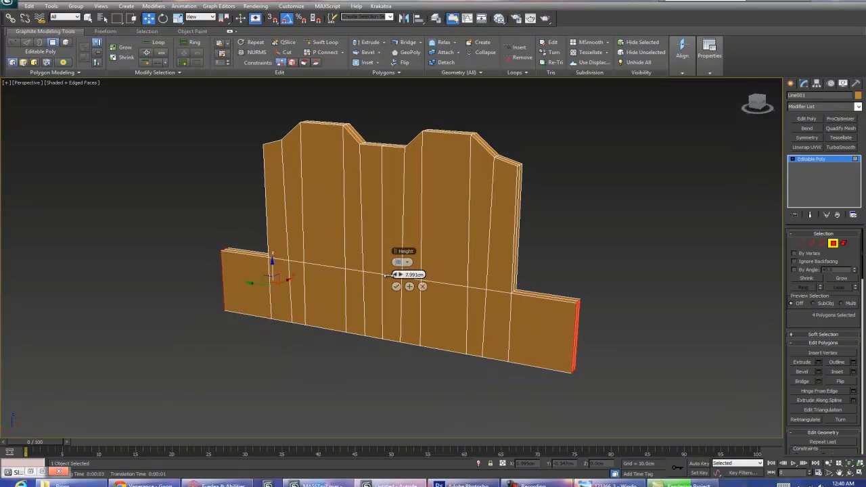
pyautogui.click(397, 286)
# Step: Compare the width of the barrier and its base extensions with the barrier in the reference image
pyautogui.keyDown('alt'); pyautogui.moveTo(563, 299); pyautogui.dragTo(516, 452, button='middle'); pyautogui.keyUp('alt')
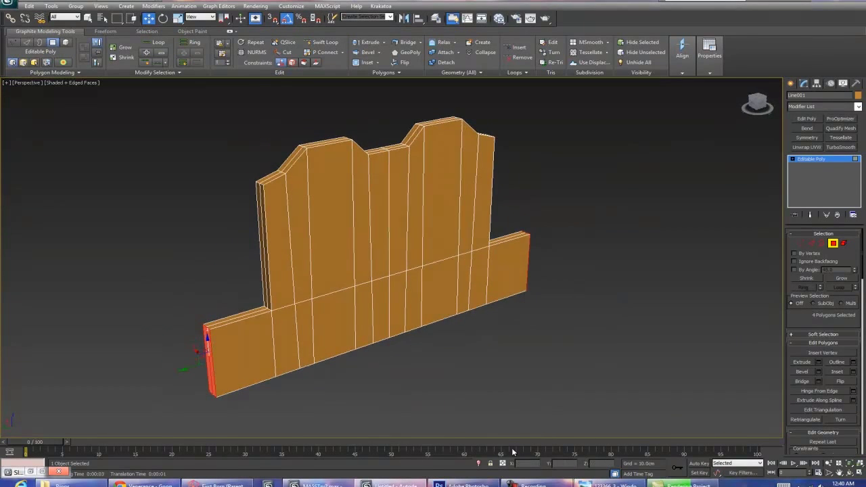
pyautogui.click(606, 482)
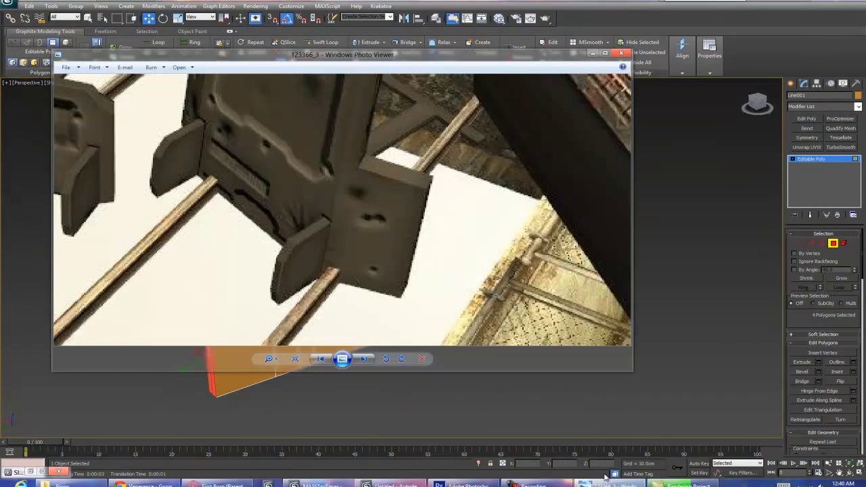
pyautogui.click(593, 55)
pyautogui.keyDown('alt'); pyautogui.moveTo(633, 245); pyautogui.dragTo(677, 245, button='middle'); pyautogui.keyUp('alt')
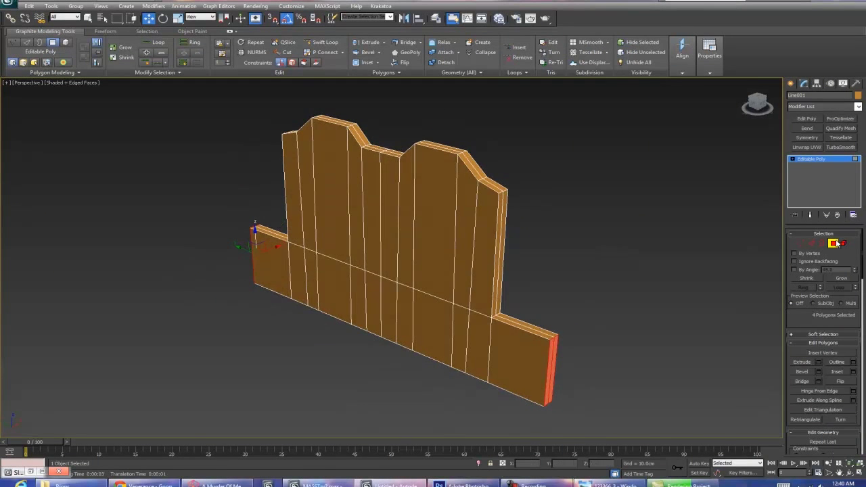
pyautogui.click(837, 243)
pyautogui.keyDown('alt'); pyautogui.moveTo(596, 255); pyautogui.dragTo(496, 256, button='middle'); pyautogui.keyUp('alt')
pyautogui.press('1')
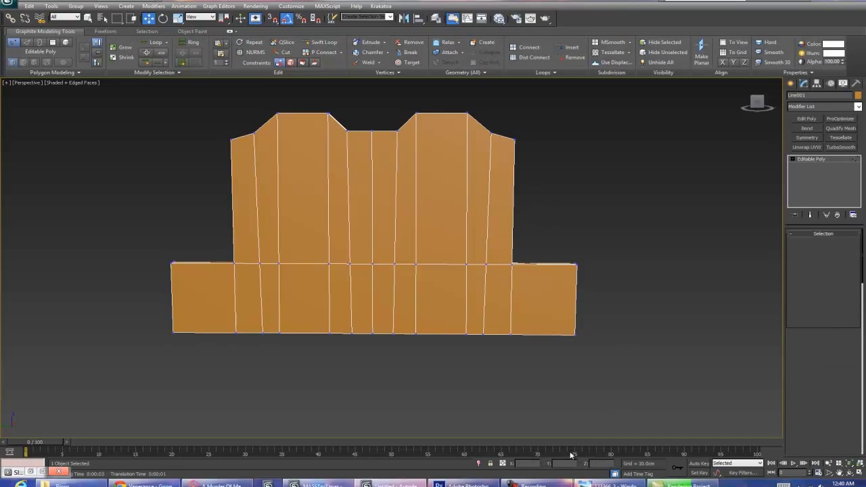
pyautogui.click(606, 484)
pyautogui.scroll(-2, 433, 250)
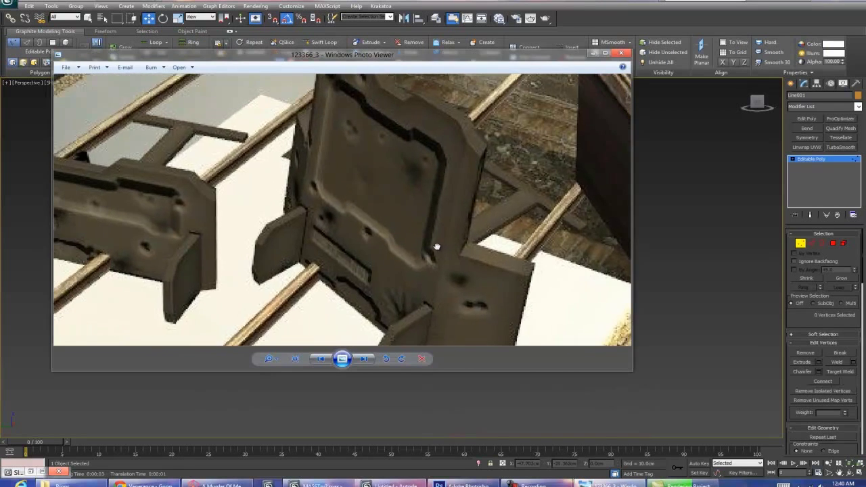
pyautogui.scroll(-1, 416, 77)
pyautogui.moveTo(412, 60); pyautogui.dragTo(421, 154)
pyautogui.click(601, 144)
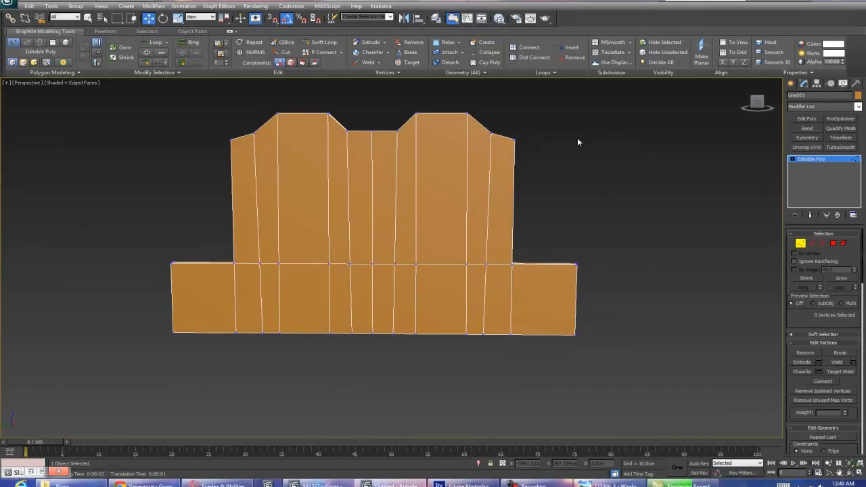
# Step: Narrow the barrier by scaling the outer vertices on both sides to 80% along Y, leaving out the central vertices
pyautogui.moveTo(521, 324); pyautogui.dragTo(467, 370)
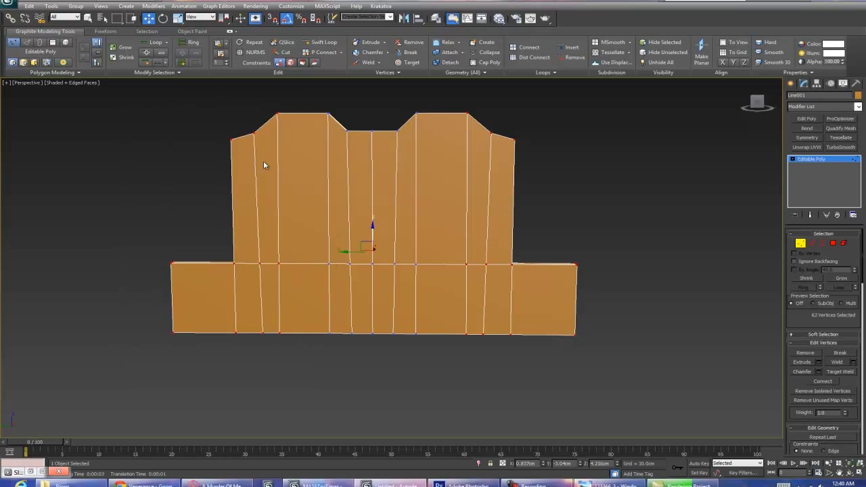
pyautogui.press('r')
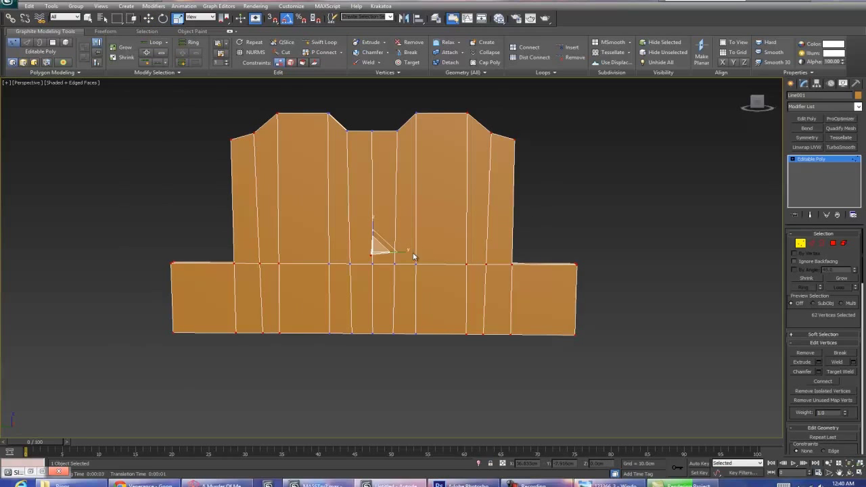
pyautogui.moveTo(401, 252); pyautogui.dragTo(393, 250)
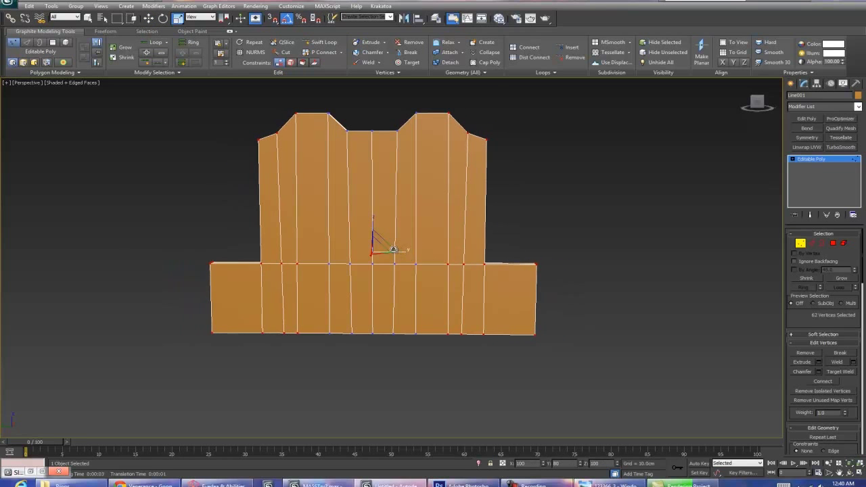
pyautogui.click(566, 250)
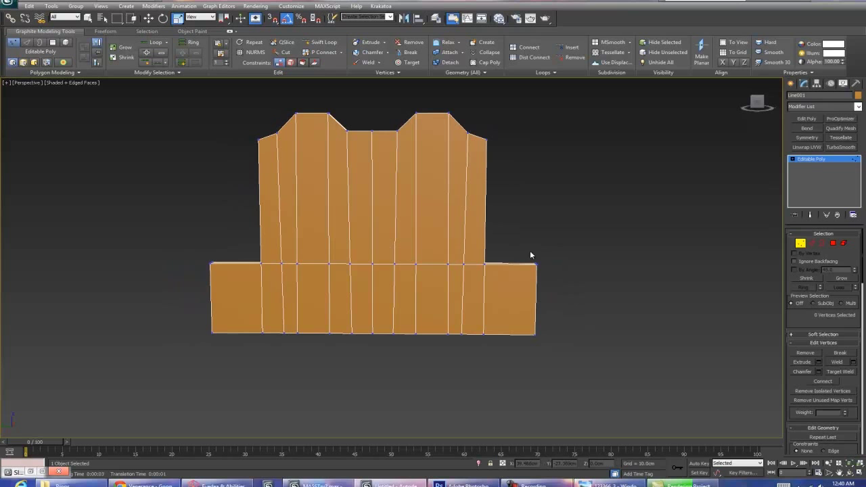
pyautogui.keyDown('alt'); pyautogui.moveTo(516, 247); pyautogui.dragTo(508, 274, button='middle'); pyautogui.keyUp('alt')
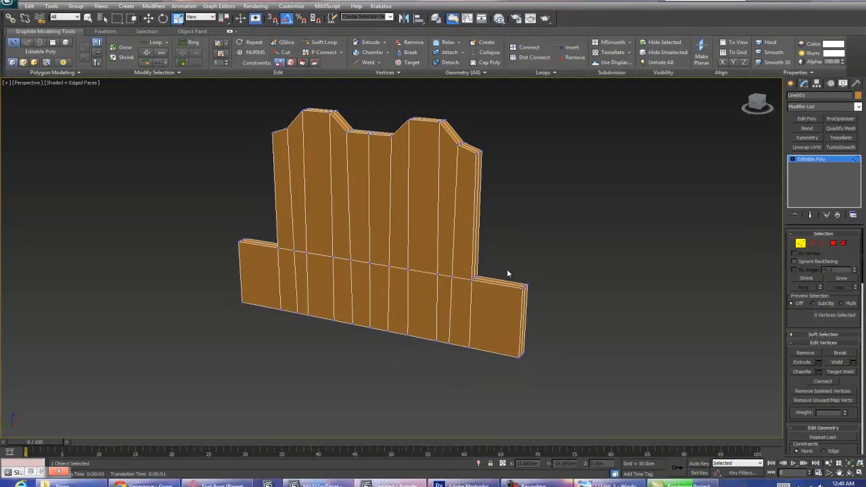
pyautogui.keyDown('alt'); pyautogui.moveTo(459, 243); pyautogui.dragTo(483, 248, button='middle'); pyautogui.keyUp('alt')
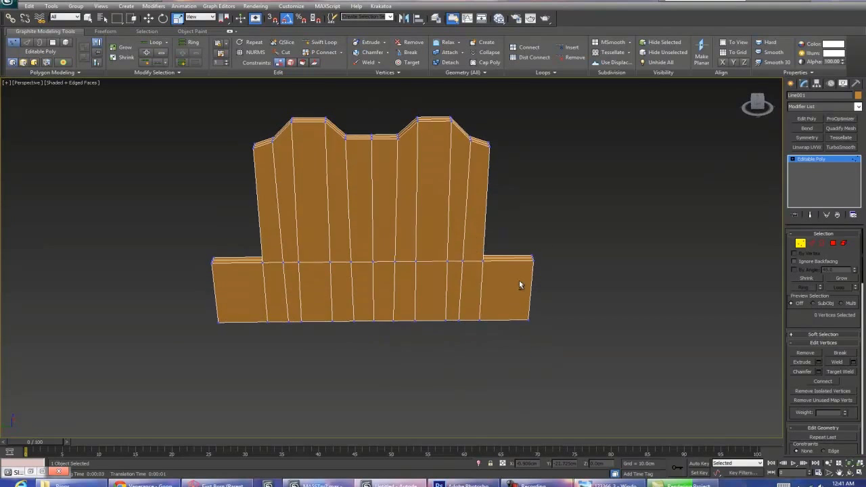
# Step: Add Swift Loop support edges near the base's upper and lower edges, its end, and the inner corner of one extension
pyautogui.keyDown('alt'); pyautogui.moveTo(518, 285); pyautogui.dragTo(483, 269, button='middle'); pyautogui.keyUp('alt')
pyautogui.scroll(3, 397, 210)
pyautogui.keyDown('alt'); pyautogui.moveTo(397, 209); pyautogui.dragTo(415, 207, button='middle'); pyautogui.keyUp('alt')
pyautogui.click(323, 42)
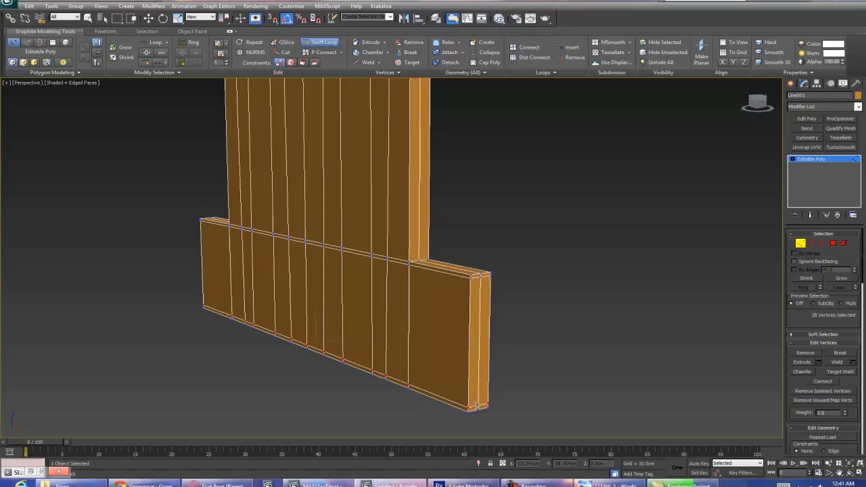
pyautogui.click(465, 335)
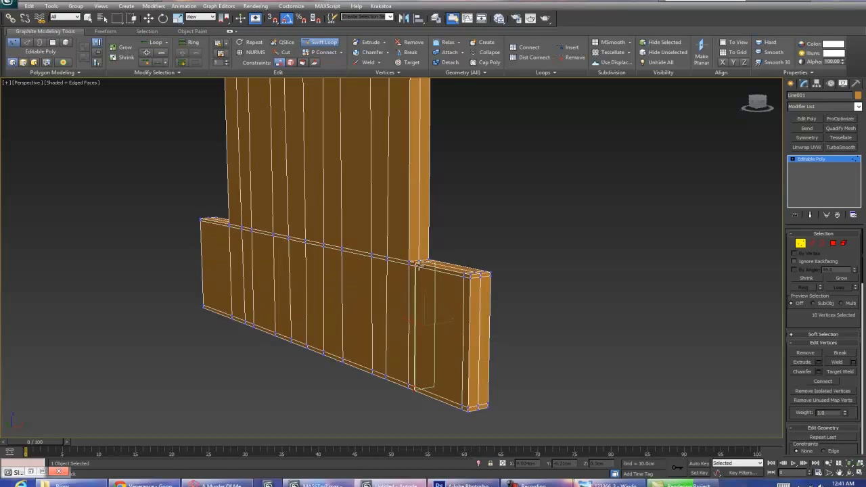
pyautogui.scroll(3, 391, 291)
pyautogui.scroll(2, 494, 284)
# Step: Hide the edged faces, assign the standard Material #27 to the barrier, and put the material editor away
pyautogui.press('F4')
pyautogui.press('w')
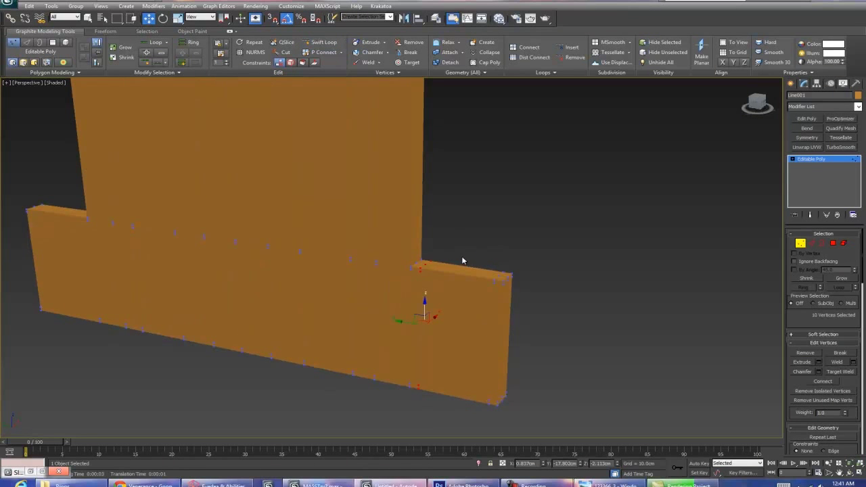
pyautogui.press('2')
pyautogui.press('m')
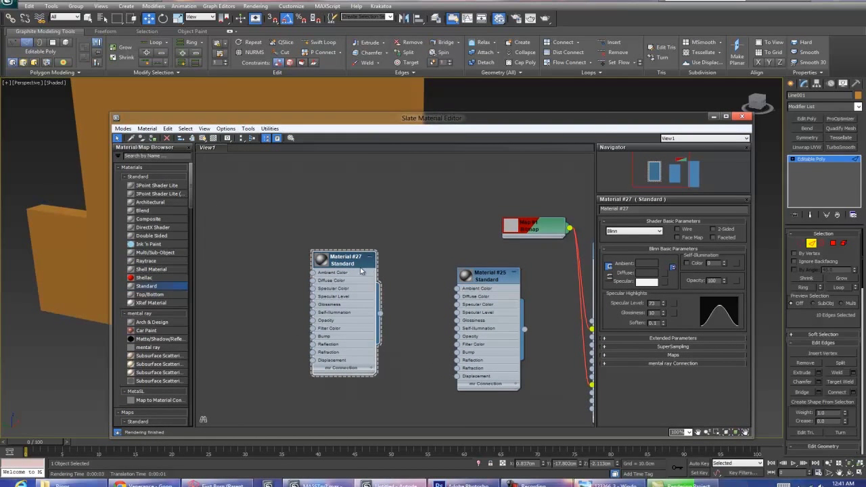
pyautogui.rightClick(361, 268)
pyautogui.click(402, 54)
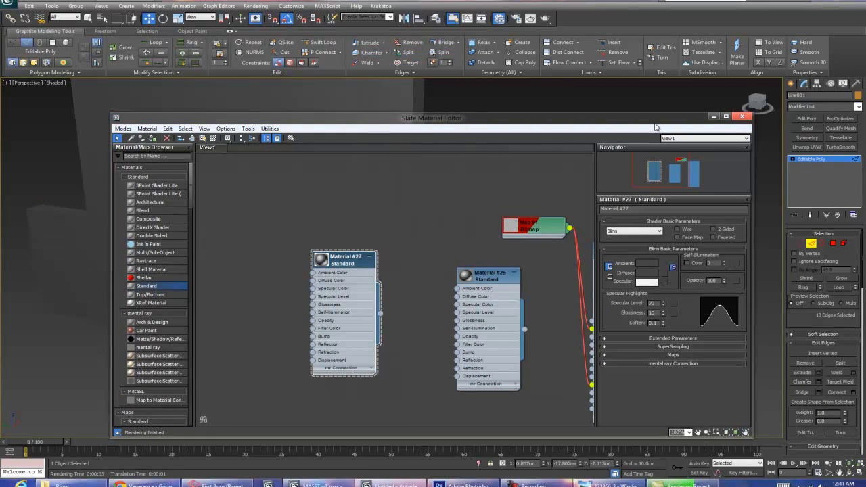
pyautogui.click(712, 117)
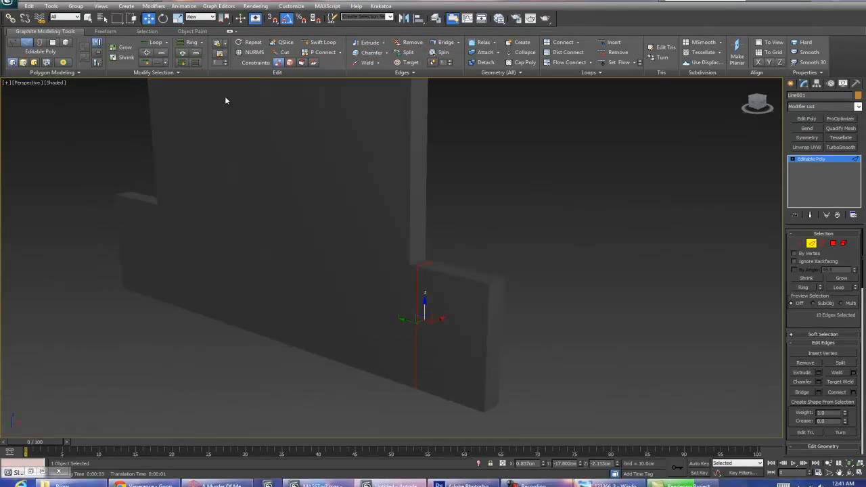
# Step: Preview the barrier with NURMS smoothing at 3 iterations without the control cage, and inspect the rounded corners and top edge
pyautogui.click(252, 53)
pyautogui.press('F4')
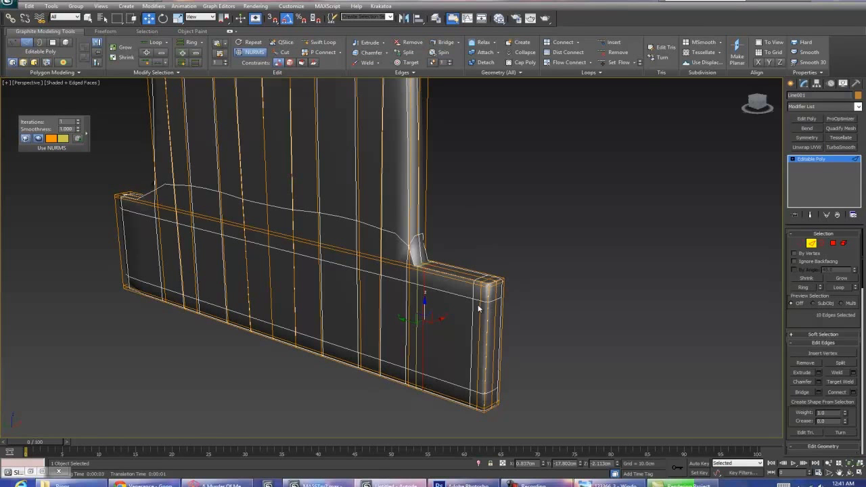
pyautogui.click(26, 139)
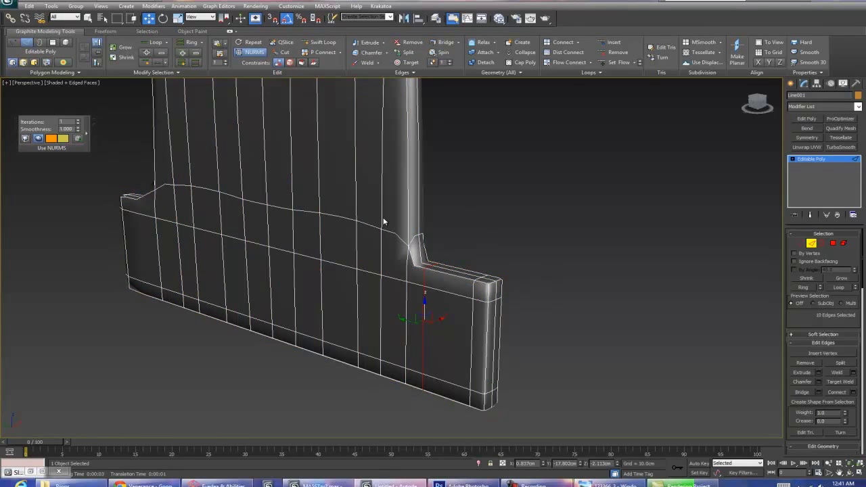
pyautogui.press('F4')
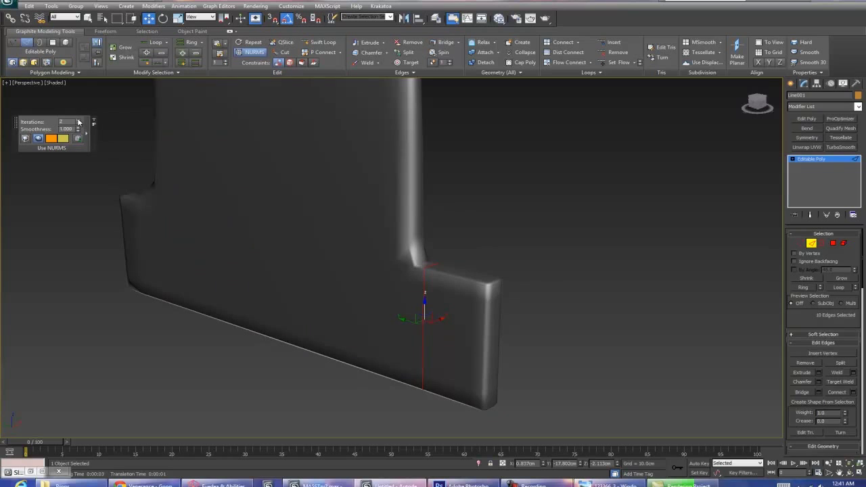
pyautogui.keyDown('alt'); pyautogui.moveTo(502, 317); pyautogui.dragTo(477, 313, button='middle'); pyautogui.keyUp('alt')
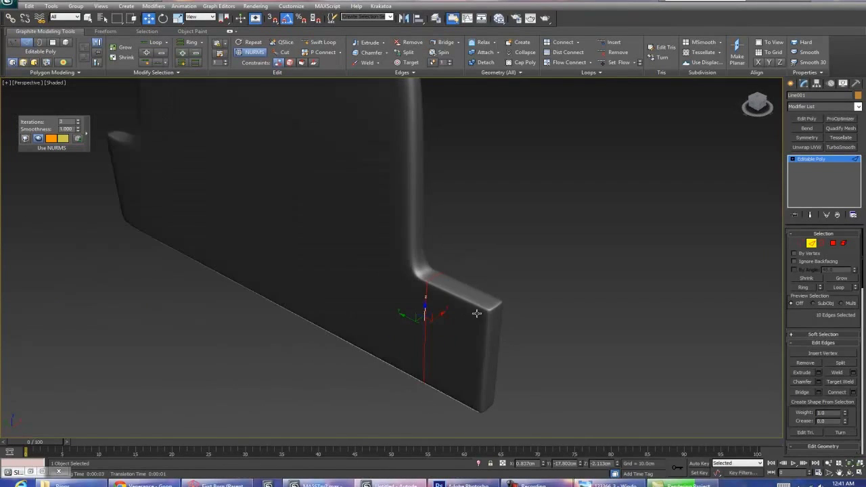
pyautogui.moveTo(427, 244)
pyautogui.keyDown('alt'); pyautogui.mouseDown(button='middle')
pyautogui.moveTo(446, 257)
pyautogui.moveTo(471, 207)
pyautogui.moveTo(419, 223)
pyautogui.mouseUp(button='middle'); pyautogui.keyUp('alt')
pyautogui.scroll(5, 373, 209)
pyautogui.scroll(-5, 343, 196)
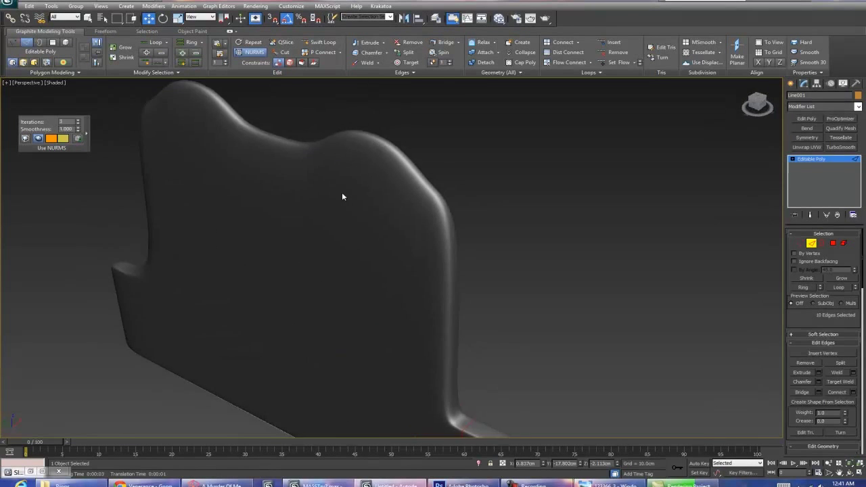
pyautogui.press('F4')
pyautogui.press('F4')
pyautogui.moveTo(362, 269)
pyautogui.keyDown('alt'); pyautogui.mouseDown(button='middle')
pyautogui.moveTo(413, 257)
pyautogui.moveTo(426, 222)
pyautogui.moveTo(377, 258)
pyautogui.moveTo(482, 353)
pyautogui.moveTo(478, 331)
pyautogui.mouseUp(button='middle'); pyautogui.keyUp('alt')
# Step: Compare the smoothed barrier with the reference image, show the edged faces again, and turn off NURMS smoothing
pyautogui.click(598, 484)
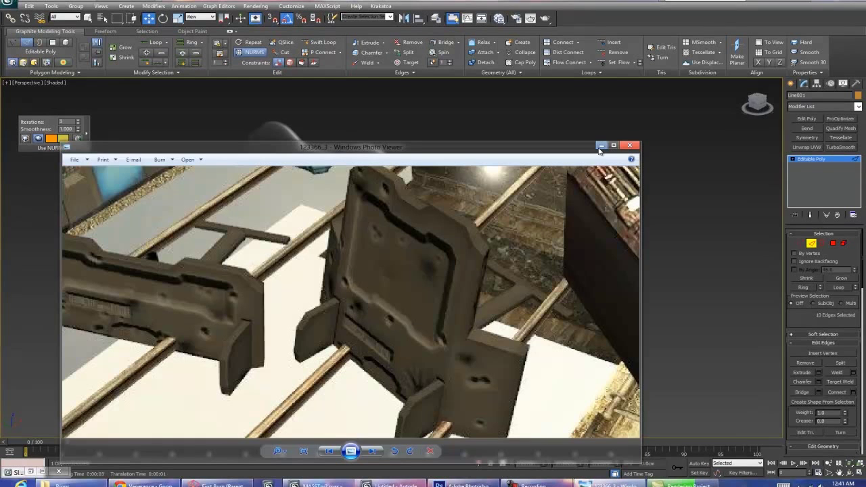
pyautogui.click(600, 146)
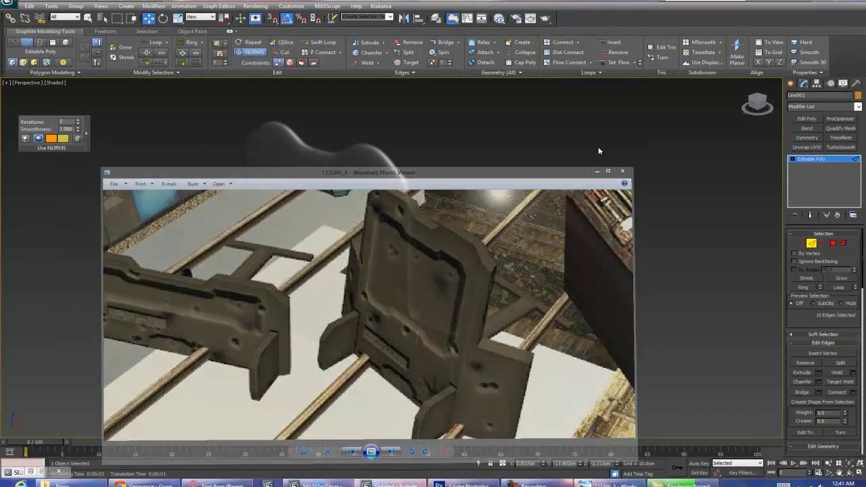
pyautogui.scroll(4, 506, 289)
pyautogui.press('F4')
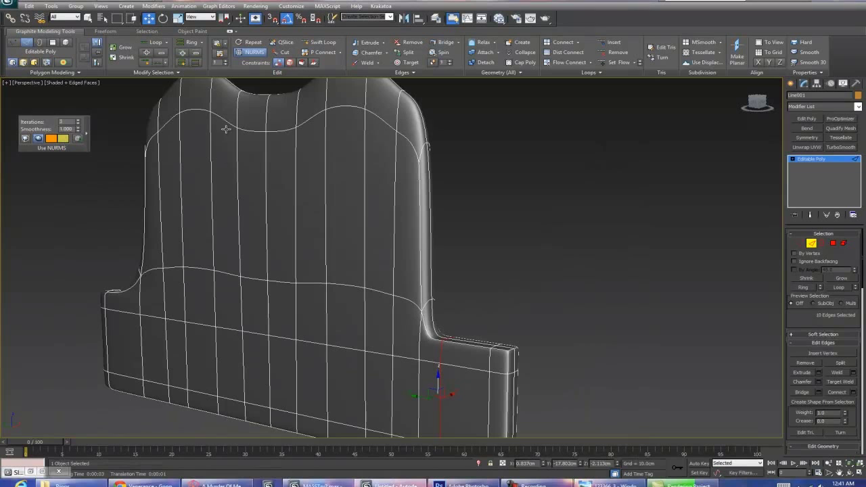
pyautogui.click(252, 53)
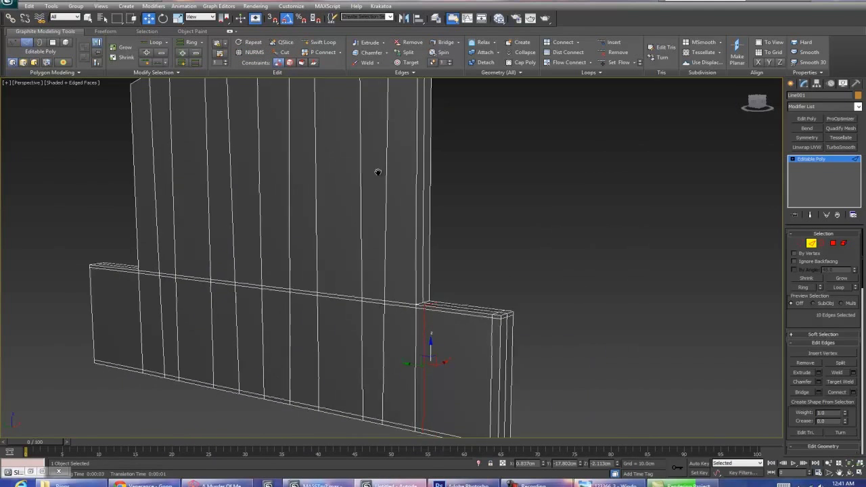
# Step: Insert a support edge loop with Swift Loop around the upper panel, just above where it meets the base
pyautogui.click(322, 42)
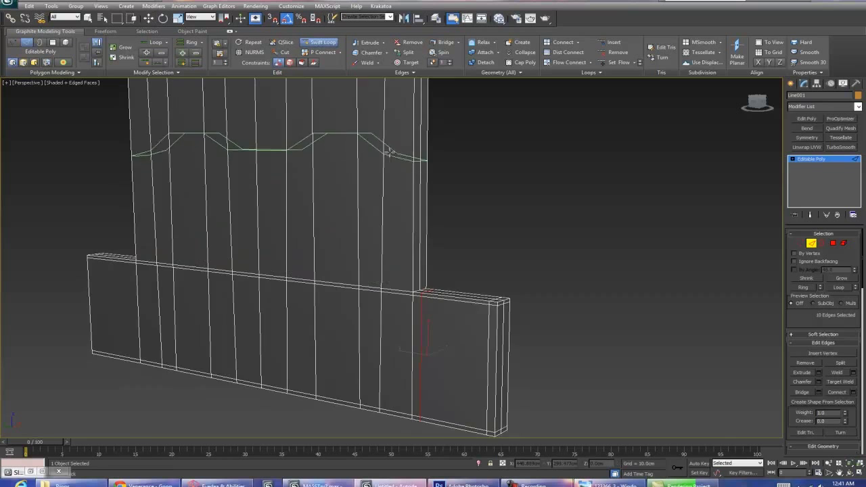
pyautogui.moveTo(420, 146); pyautogui.dragTo(421, 232, button='middle')
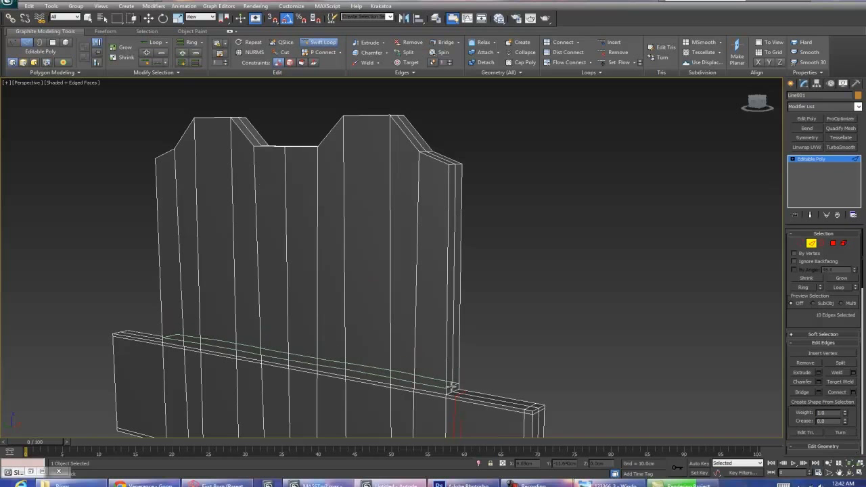
pyautogui.click(452, 387)
pyautogui.keyDown('alt'); pyautogui.moveTo(452, 387); pyautogui.dragTo(473, 370, button='middle'); pyautogui.keyUp('alt')
pyautogui.keyDown('alt'); pyautogui.moveTo(298, 359); pyautogui.dragTo(436, 271, button='middle'); pyautogui.keyUp('alt')
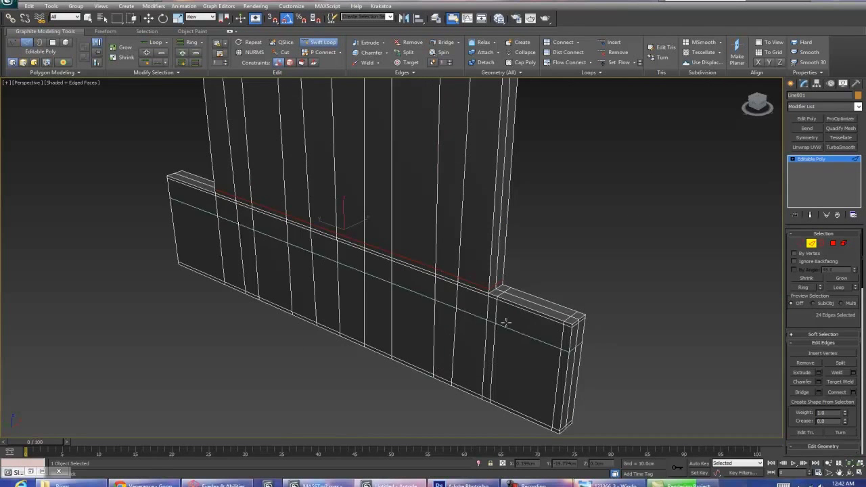
pyautogui.moveTo(518, 301); pyautogui.dragTo(554, 403, button='middle')
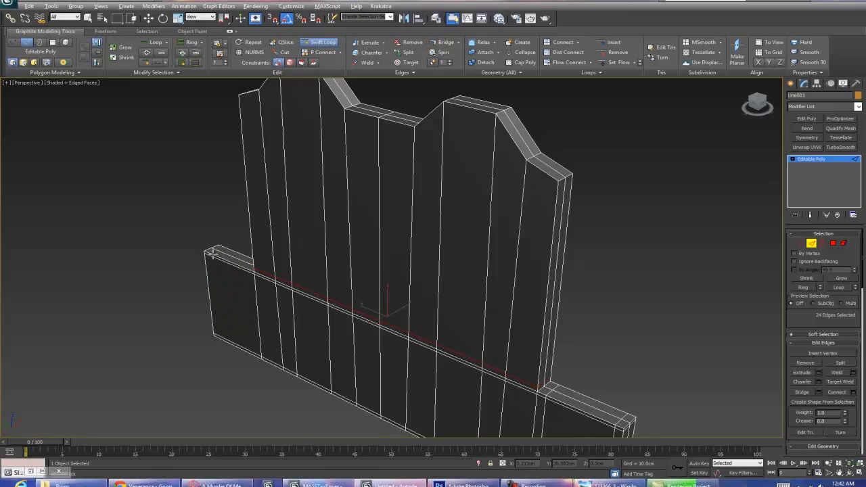
pyautogui.keyDown('alt'); pyautogui.moveTo(213, 254); pyautogui.dragTo(400, 296, button='middle'); pyautogui.keyUp('alt')
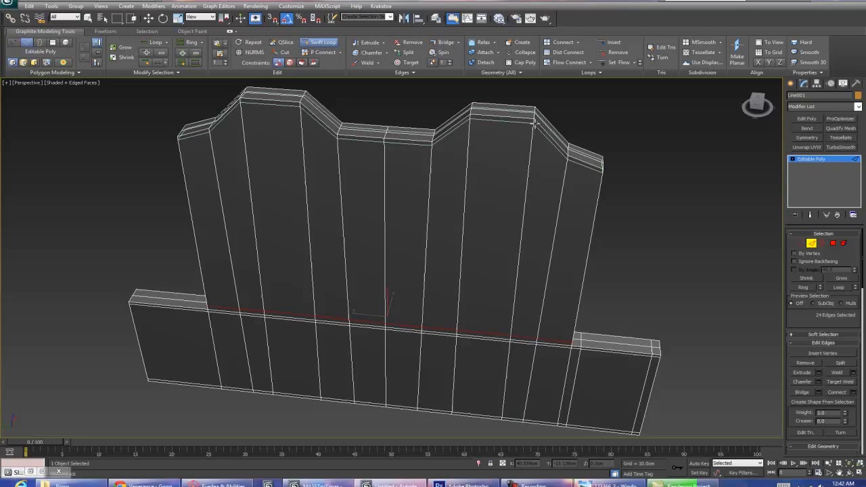
# Step: Insert Swift Loop support loops along the panel's top rim near both faces, and vertical ones beside its right end and outer shoulder corner
pyautogui.click(534, 126)
pyautogui.keyDown('alt'); pyautogui.moveTo(535, 151); pyautogui.dragTo(499, 216, button='middle'); pyautogui.keyUp('alt')
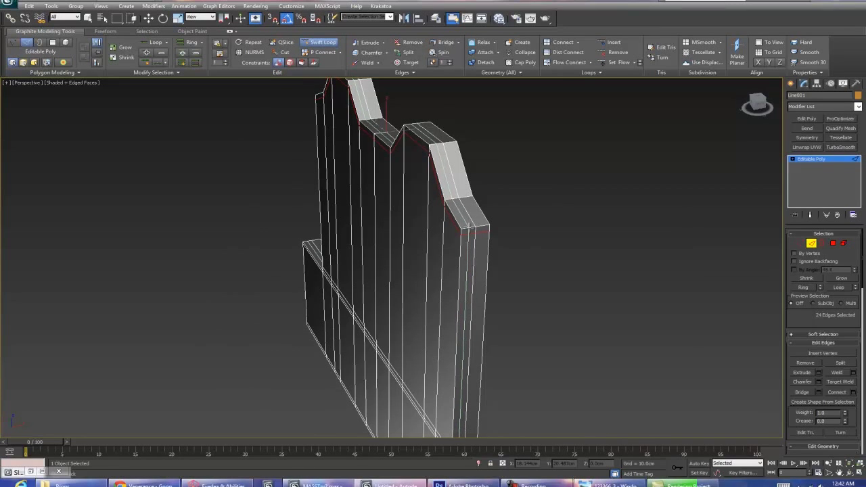
pyautogui.keyDown('alt'); pyautogui.moveTo(386, 102); pyautogui.dragTo(475, 232, button='middle'); pyautogui.keyUp('alt')
pyautogui.click(410, 238)
pyautogui.keyDown('alt'); pyautogui.moveTo(411, 238); pyautogui.dragTo(528, 203, button='middle'); pyautogui.keyUp('alt')
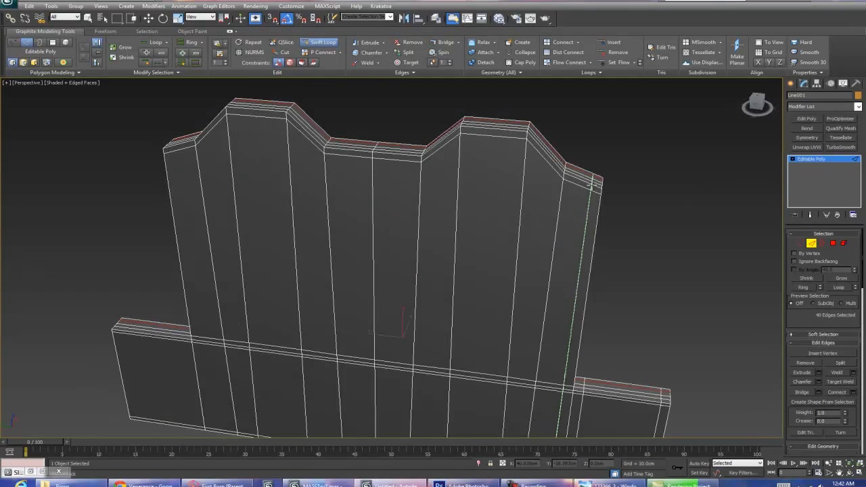
pyautogui.click(596, 184)
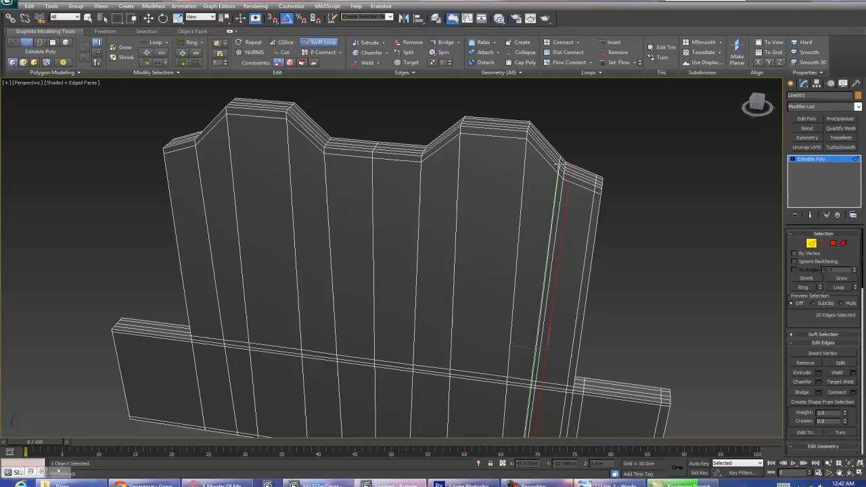
# Step: Preview the barrier with NURMS smoothing and no edged faces, inspect the top profile's right shoulder, and turn the smoothing off
pyautogui.keyDown('alt'); pyautogui.moveTo(636, 214); pyautogui.dragTo(611, 207, button='middle'); pyautogui.keyUp('alt')
pyautogui.press('w')
pyautogui.press('F4')
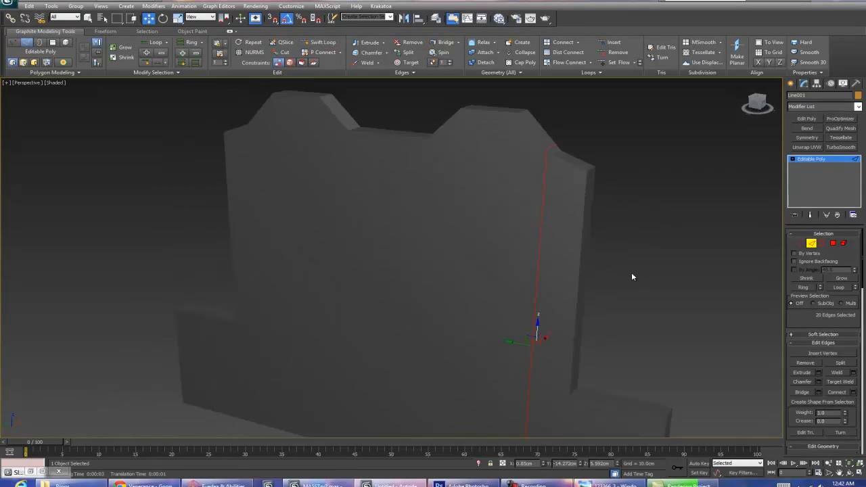
pyautogui.scroll(5, 630, 275)
pyautogui.click(252, 53)
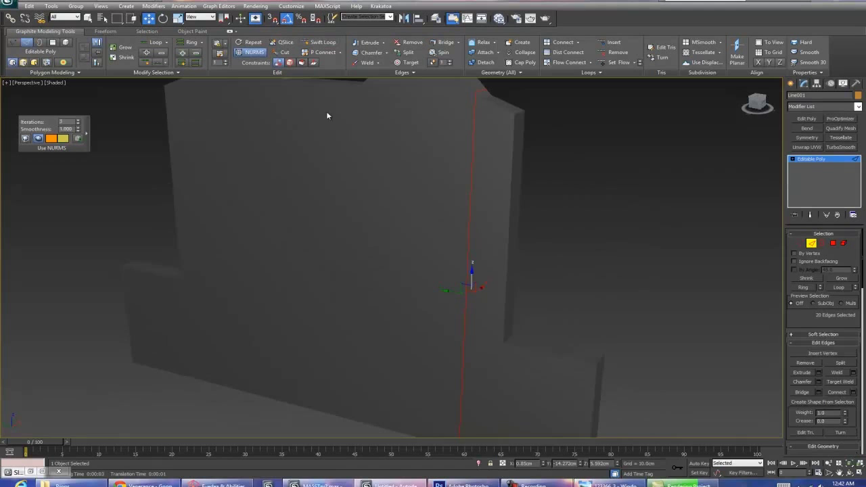
pyautogui.keyDown('alt'); pyautogui.moveTo(538, 208); pyautogui.dragTo(501, 264, button='middle'); pyautogui.keyUp('alt')
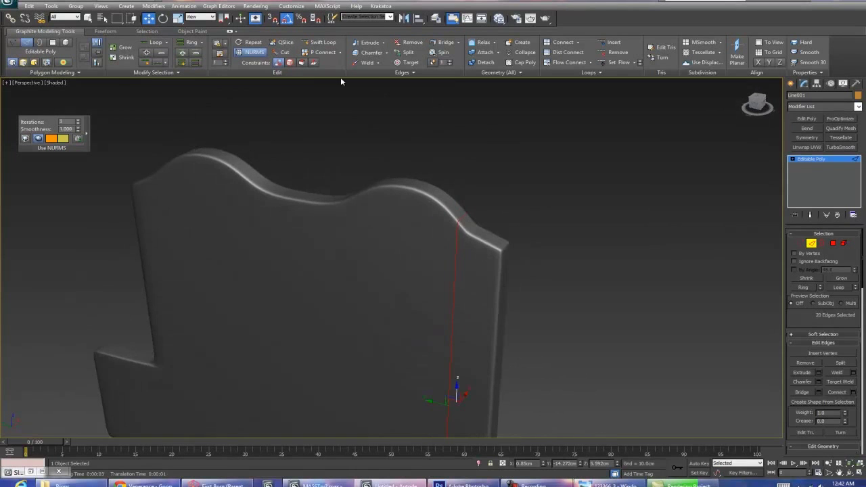
pyautogui.click(252, 52)
# Step: Show edged faces and insert vertical Swift Loop support loops beside the right hump's corners and the adjoining corner of the central recess
pyautogui.click(322, 42)
pyautogui.press('F4')
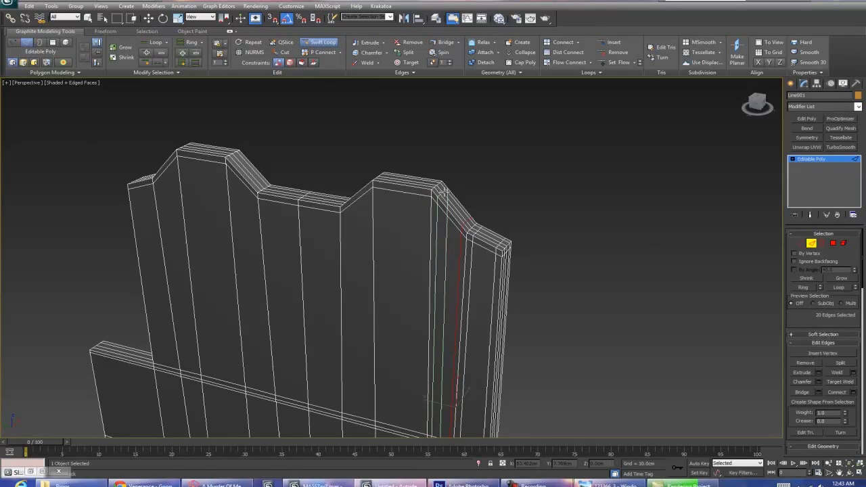
pyautogui.keyDown('alt'); pyautogui.moveTo(406, 388); pyautogui.dragTo(393, 391, button='middle'); pyautogui.keyUp('alt')
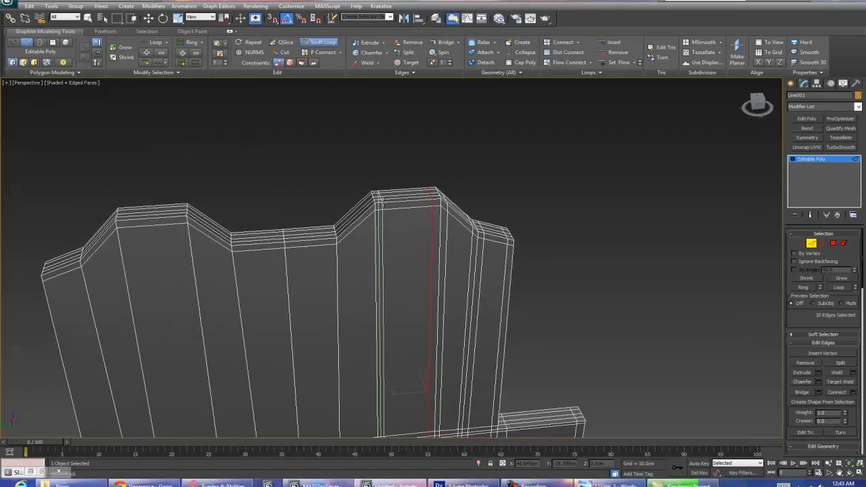
pyautogui.click(383, 201)
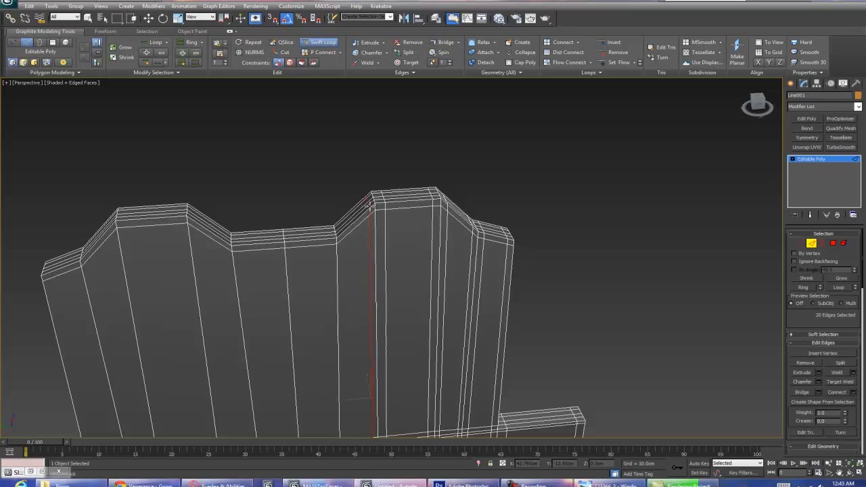
pyautogui.click(326, 234)
pyautogui.moveTo(326, 234)
pyautogui.keyDown('alt'); pyautogui.mouseDown(button='middle')
pyautogui.moveTo(289, 226)
pyautogui.moveTo(445, 255)
pyautogui.moveTo(437, 237)
pyautogui.moveTo(404, 288)
pyautogui.moveTo(425, 174)
pyautogui.moveTo(426, 232)
pyautogui.moveTo(373, 243)
pyautogui.moveTo(393, 243)
pyautogui.moveTo(397, 221)
pyautogui.mouseUp(button='middle'); pyautogui.keyUp('alt')
# Step: Hide the edged faces and preview the whole barrier with NURMS smoothing to compare its supported right half with its left half
pyautogui.press('w')
pyautogui.scroll(-5, 393, 243)
pyautogui.press('F4')
pyautogui.click(254, 53)
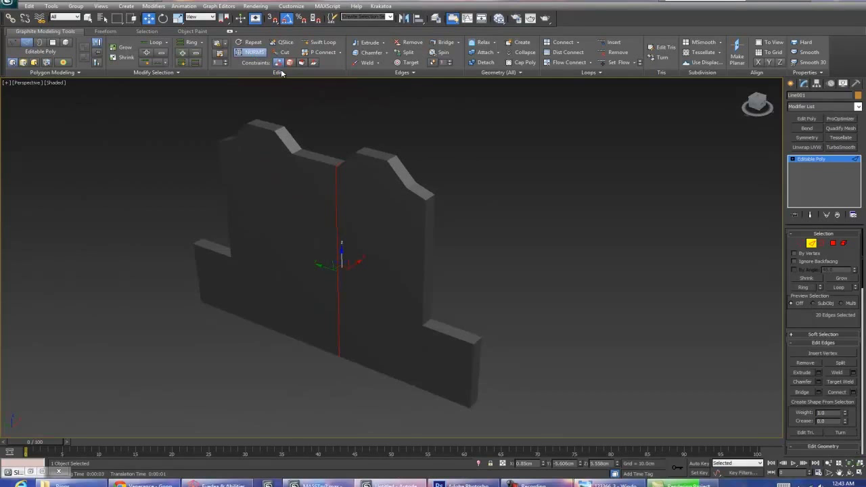
pyautogui.moveTo(459, 220)
pyautogui.keyDown('alt'); pyautogui.mouseDown(button='middle')
pyautogui.moveTo(443, 203)
pyautogui.moveTo(466, 212)
pyautogui.moveTo(467, 196)
pyautogui.moveTo(439, 202)
pyautogui.moveTo(416, 193)
pyautogui.moveTo(415, 228)
pyautogui.moveTo(456, 207)
pyautogui.moveTo(465, 176)
pyautogui.moveTo(454, 207)
pyautogui.mouseUp(button='middle'); pyautogui.keyUp('alt')
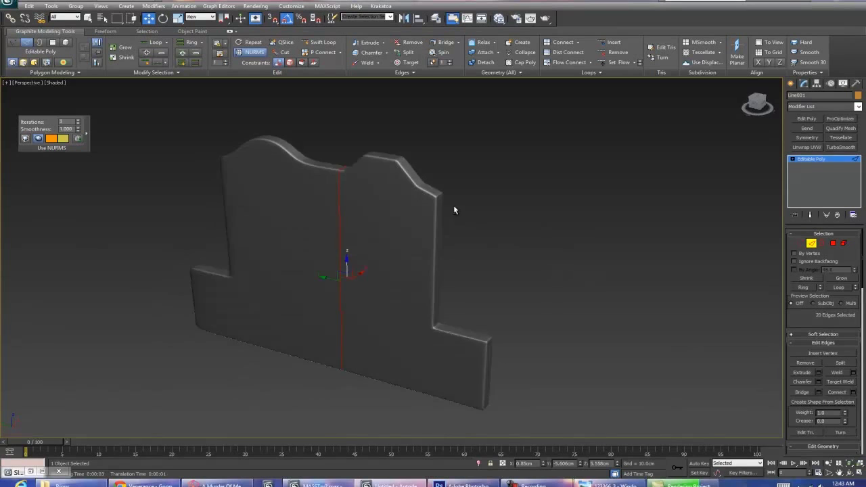
# Step: Examine the barrier's outline and the side brackets at its base in the reference image 123366_3
pyautogui.click(602, 485)
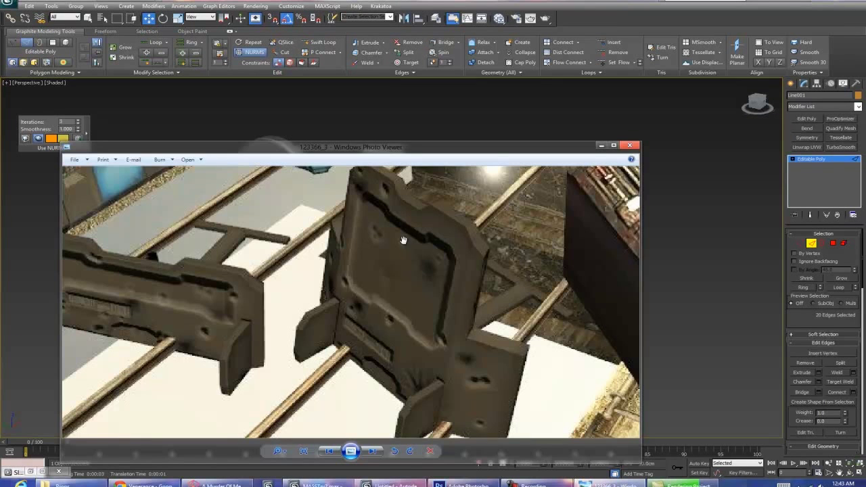
pyautogui.click(601, 145)
pyautogui.keyDown('alt'); pyautogui.moveTo(496, 207); pyautogui.dragTo(484, 189, button='middle'); pyautogui.keyUp('alt')
pyautogui.click(623, 485)
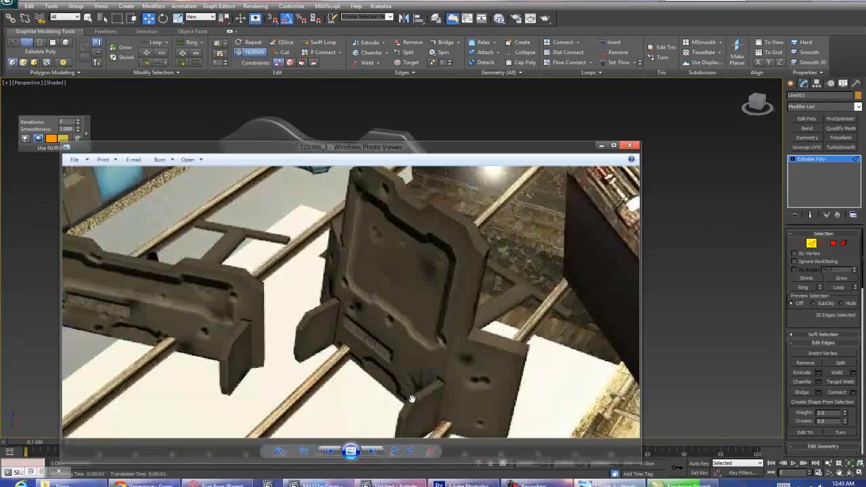
pyautogui.scroll(8, 416, 416)
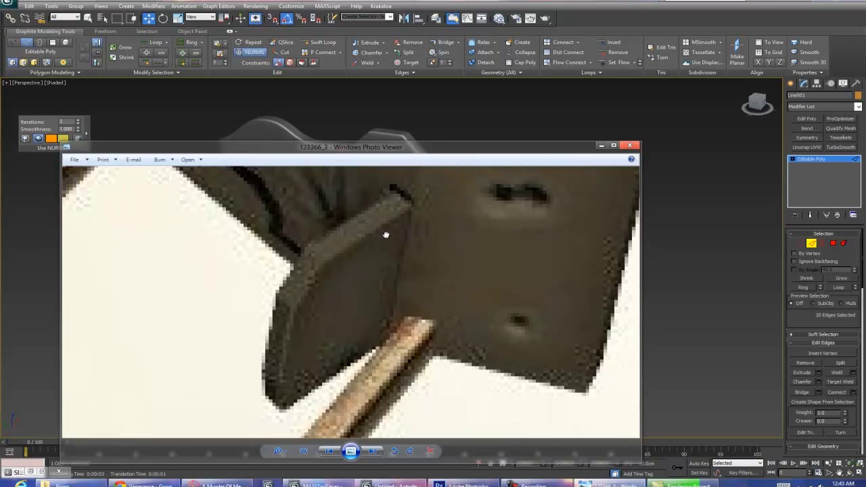
pyautogui.click(601, 145)
# Step: Show the edged faces, inspect the smoothed barrier's wireframe, and turn off NURMS smoothing
pyautogui.press('F4')
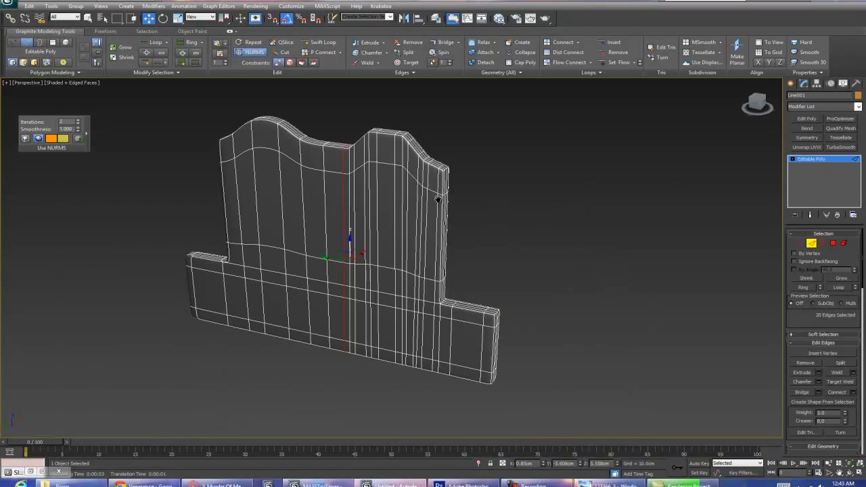
pyautogui.scroll(3, 524, 255)
pyautogui.moveTo(525, 255); pyautogui.dragTo(497, 228, button='middle')
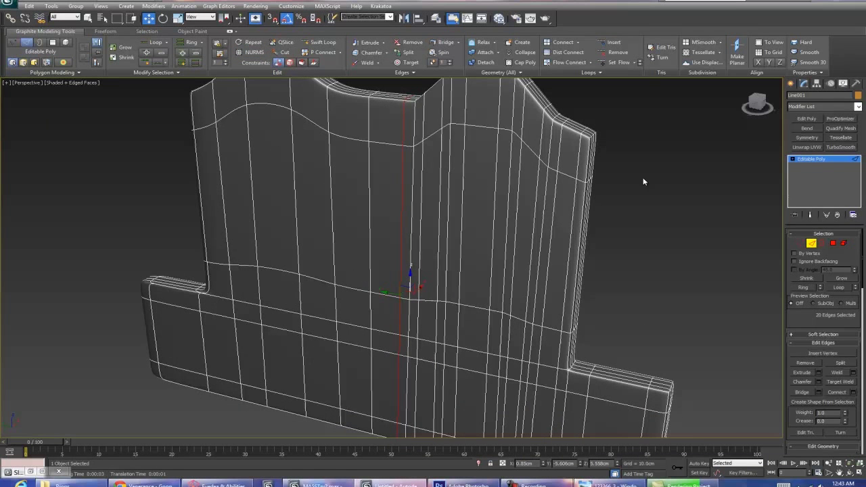
pyautogui.keyDown('alt'); pyautogui.moveTo(642, 105); pyautogui.dragTo(813, 140, button='middle'); pyautogui.keyUp('alt')
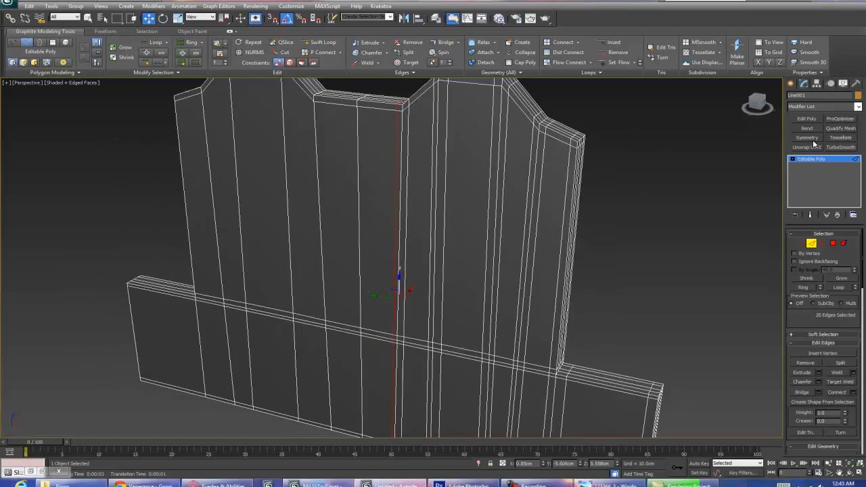
# Step: Try a TurboSmooth modifier on the barrier with the edged faces hidden, and undo it
pyautogui.click(841, 146)
pyautogui.keyDown('alt'); pyautogui.moveTo(586, 345); pyautogui.dragTo(457, 214, button='middle'); pyautogui.keyUp('alt')
pyautogui.scroll(-5, 456, 214)
pyautogui.press('F4')
pyautogui.hotkey('ctrl', 'z')
pyautogui.press('F4')
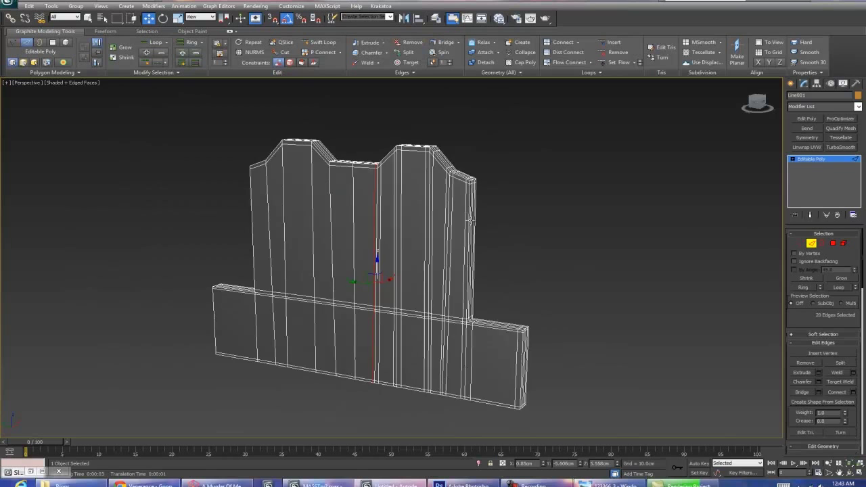
# Step: Try TurboSmooth on the barrier again with a different iteration count, inspect its base and side edges, and delete the modifier
pyautogui.keyDown('alt'); pyautogui.moveTo(465, 263); pyautogui.dragTo(494, 264, button='middle'); pyautogui.keyUp('alt')
pyautogui.scroll(4, 494, 264)
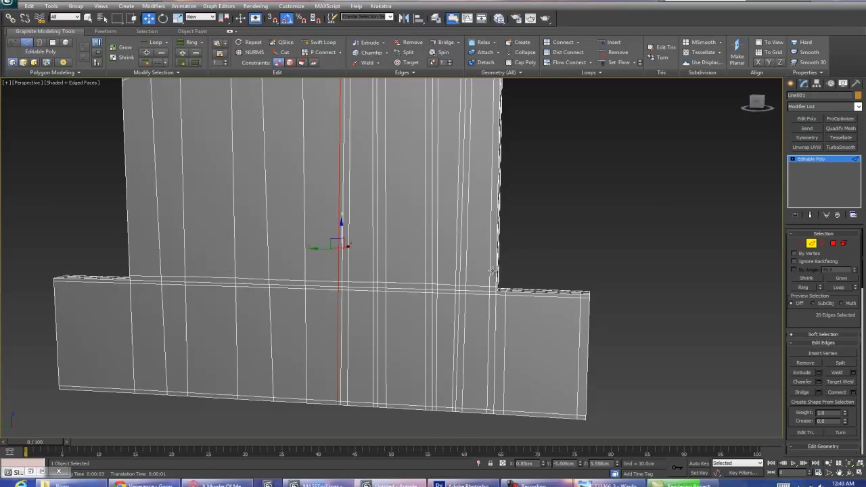
pyautogui.click(840, 147)
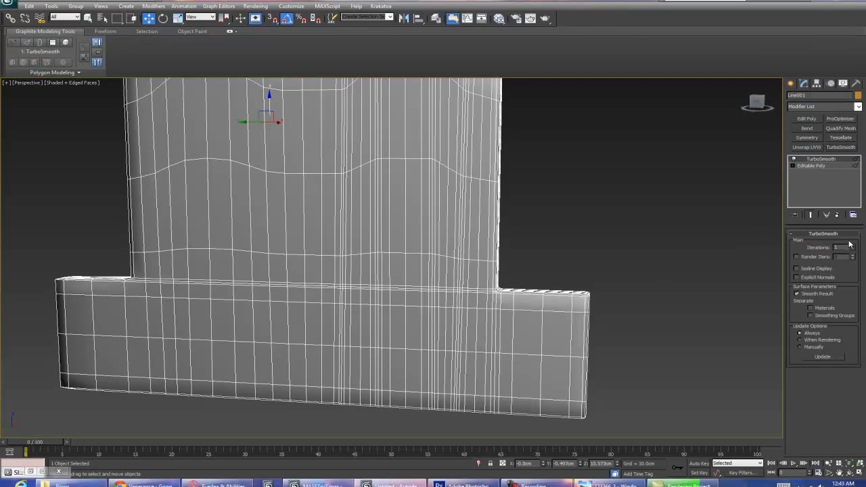
pyautogui.click(852, 246)
pyautogui.keyDown('alt'); pyautogui.moveTo(584, 298); pyautogui.dragTo(524, 296, button='middle'); pyautogui.keyUp('alt')
pyautogui.hotkey('ctrl', 'z')
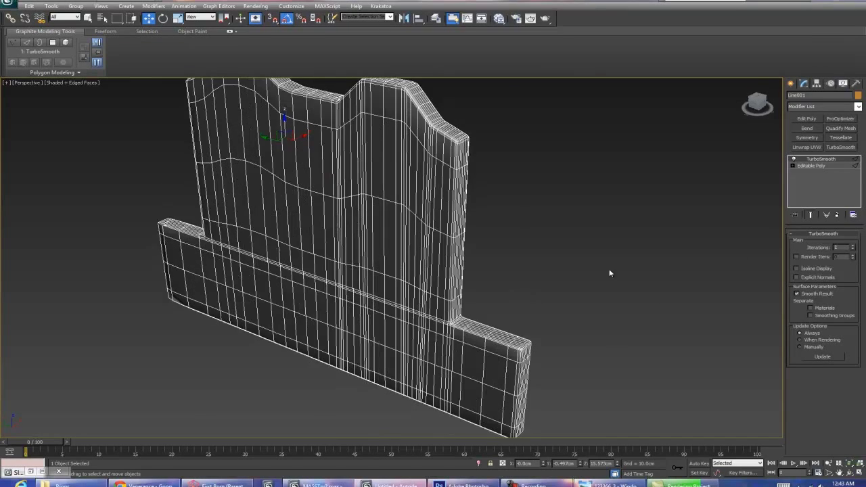
pyautogui.rightClick(818, 160)
pyautogui.click(767, 176)
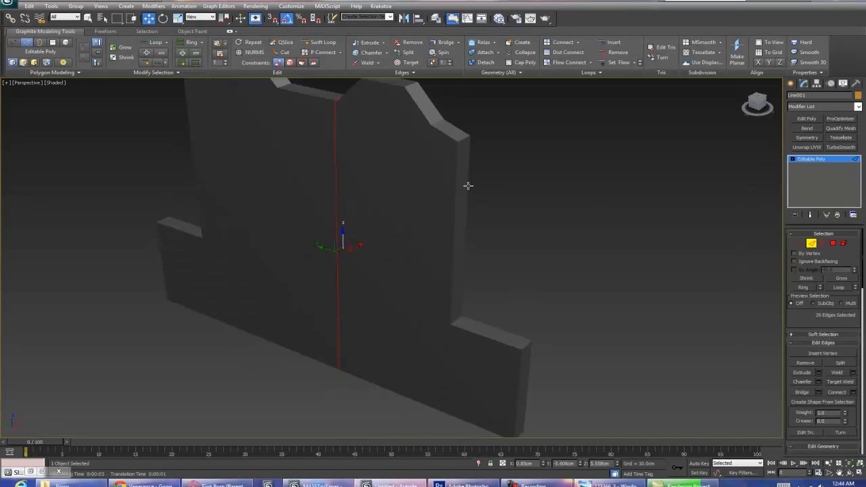
# Step: Mirror the barrier's right half with its support loops across the centre using Symmetry on the X axis, and collapse it to Editable Poly
pyautogui.keyDown('alt'); pyautogui.moveTo(460, 187); pyautogui.dragTo(467, 183, button='middle'); pyautogui.keyUp('alt')
pyautogui.click(306, 113)
pyautogui.click(806, 138)
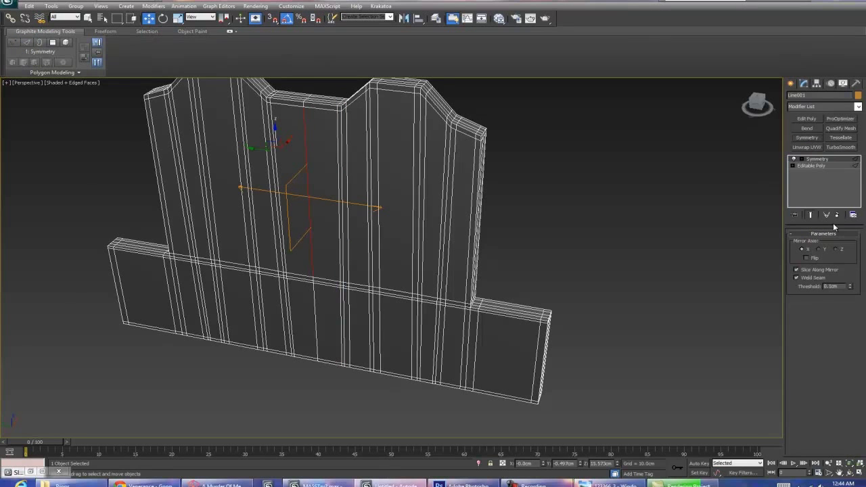
pyautogui.rightClick(835, 158)
pyautogui.click(810, 240)
# Step: Preview the mirrored barrier with NURMS at 3 iterations, without the control cage or edged faces, and inspect its front outline
pyautogui.keyDown('alt'); pyautogui.moveTo(514, 174); pyautogui.dragTo(572, 191, button='middle'); pyautogui.keyUp('alt')
pyautogui.scroll(-4, 573, 189)
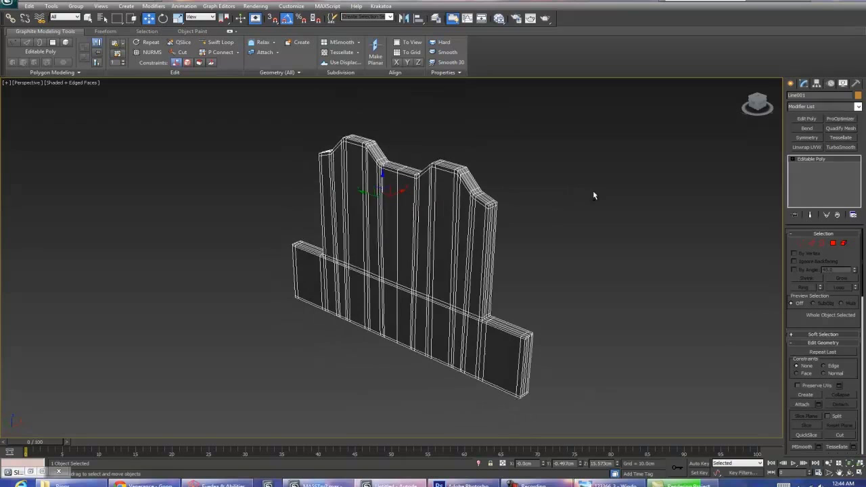
pyautogui.click(148, 53)
pyautogui.press('F4')
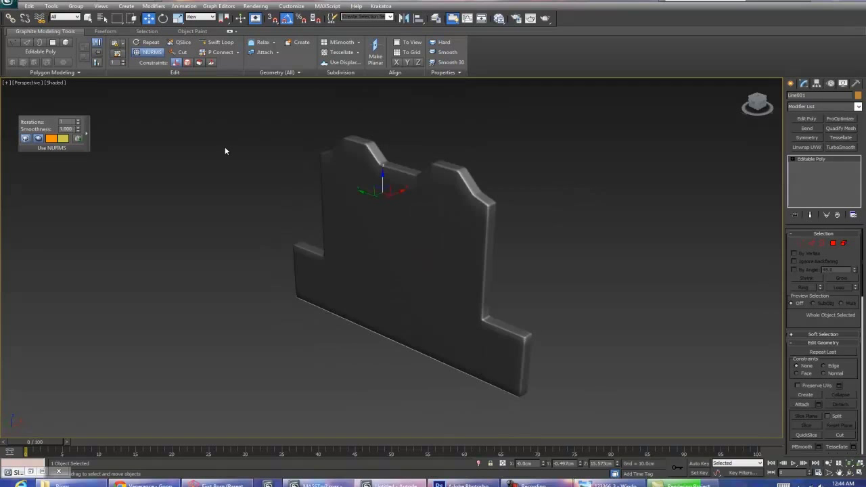
pyautogui.keyDown('alt'); pyautogui.moveTo(231, 149); pyautogui.dragTo(211, 149, button='middle'); pyautogui.keyUp('alt')
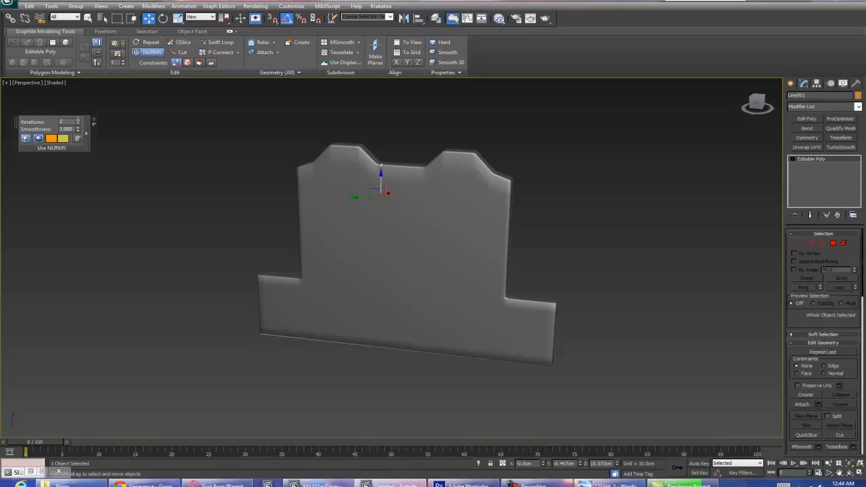
pyautogui.keyDown('alt'); pyautogui.moveTo(172, 176); pyautogui.dragTo(267, 244, button='middle'); pyautogui.keyUp('alt')
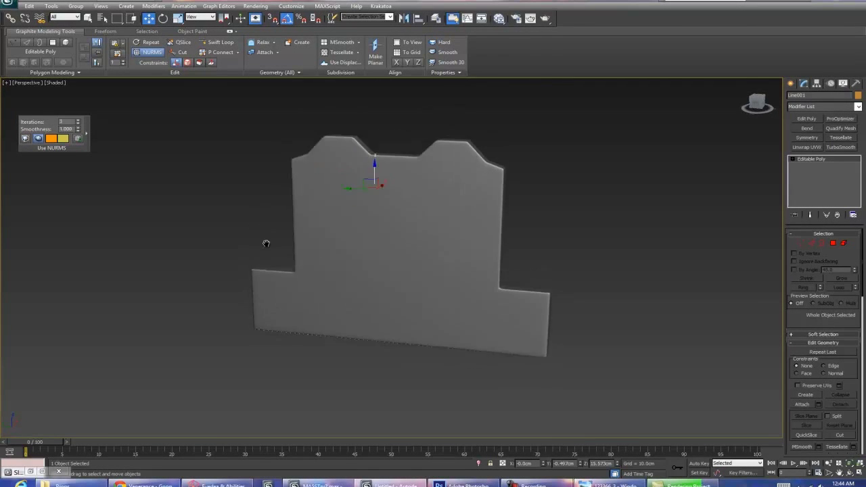
pyautogui.scroll(4, 277, 245)
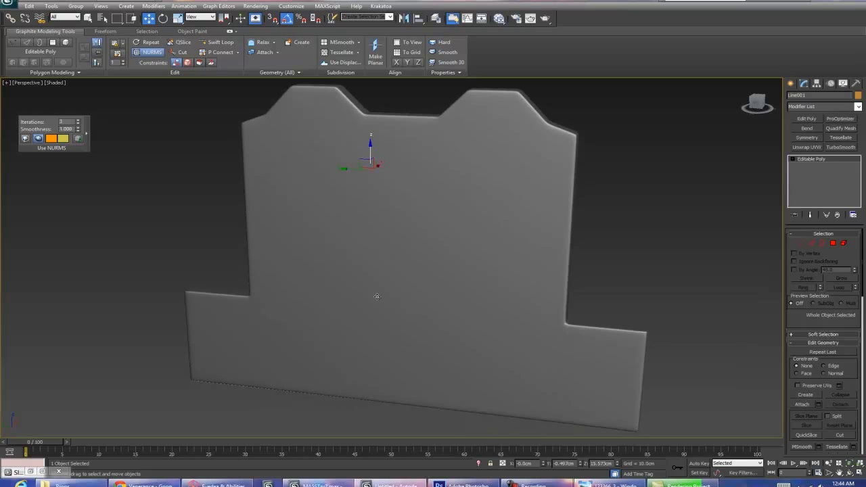
pyautogui.keyDown('alt'); pyautogui.moveTo(560, 245); pyautogui.dragTo(580, 245, button='middle'); pyautogui.keyUp('alt')
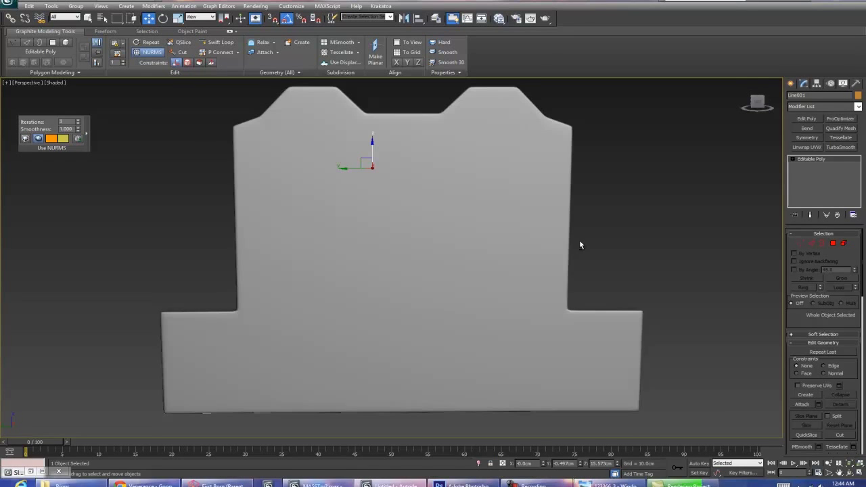
# Step: Turn off NURMS smoothing, select all vertices of the barrier's right half, and move them along Y toward the centre to narrow the recess
pyautogui.press('1')
pyautogui.scroll(-3, 578, 162)
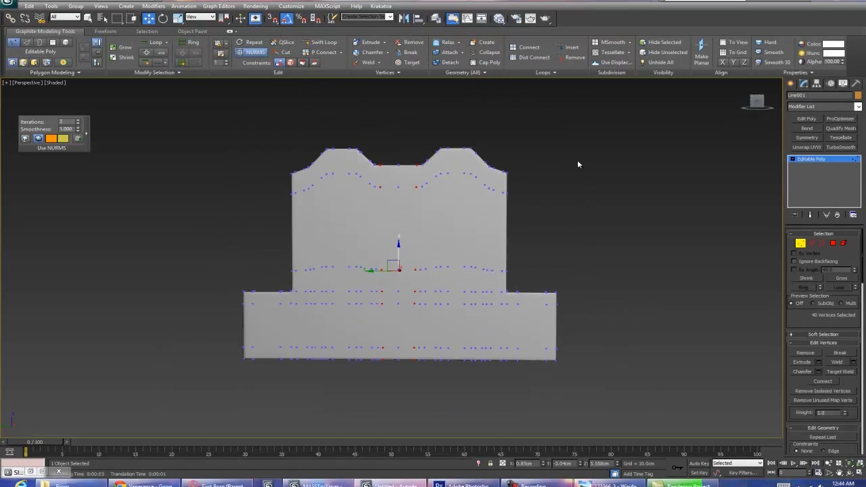
pyautogui.press('F4')
pyautogui.hotkey('ctrl', 'BackSpace')
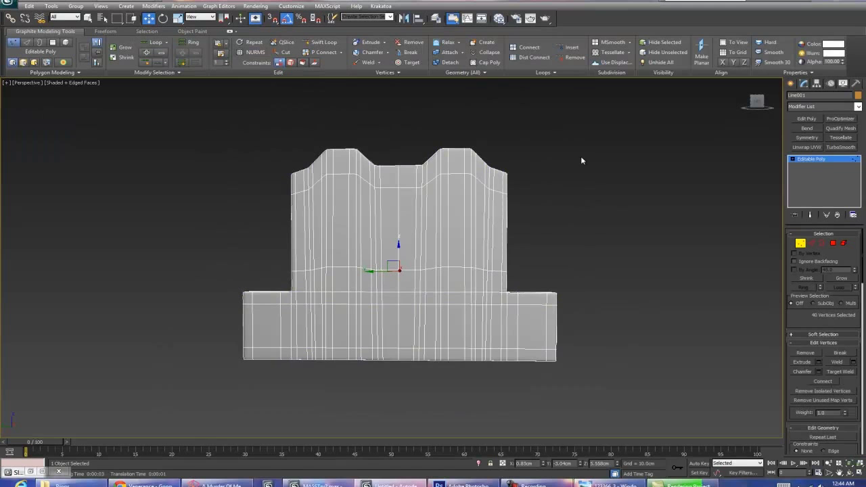
pyautogui.moveTo(410, 389); pyautogui.dragTo(410, 388)
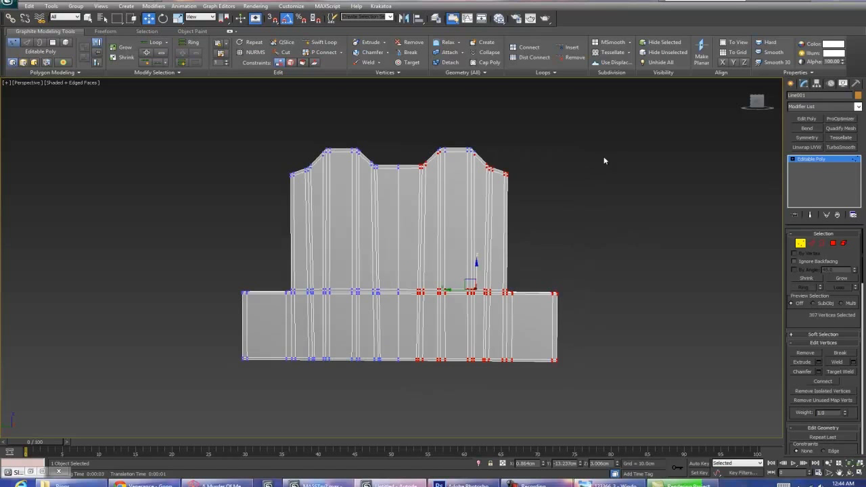
pyautogui.keyDown('ctrl'); pyautogui.moveTo(428, 194); pyautogui.dragTo(429, 193); pyautogui.keyUp('ctrl')
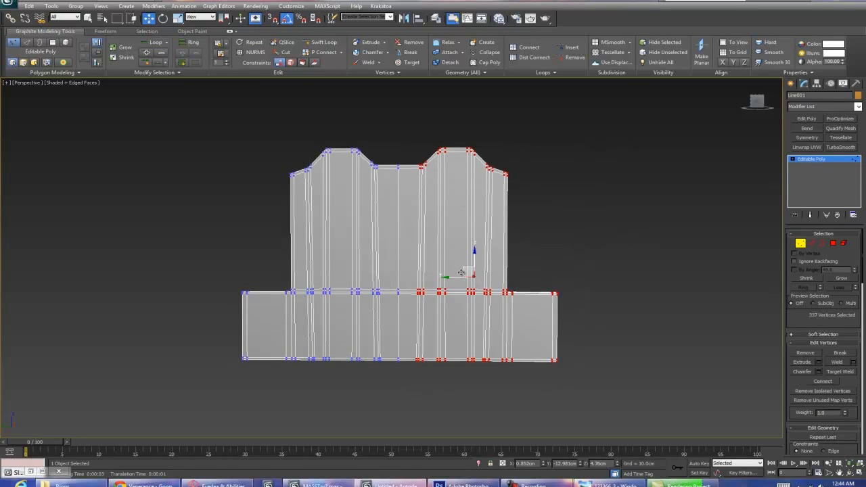
pyautogui.moveTo(456, 279); pyautogui.dragTo(443, 278)
# Step: Mirror the narrowed barrier half across the centre using Symmetry on the X axis, and collapse it to Editable Poly
pyautogui.press('2')
pyautogui.click(397, 251)
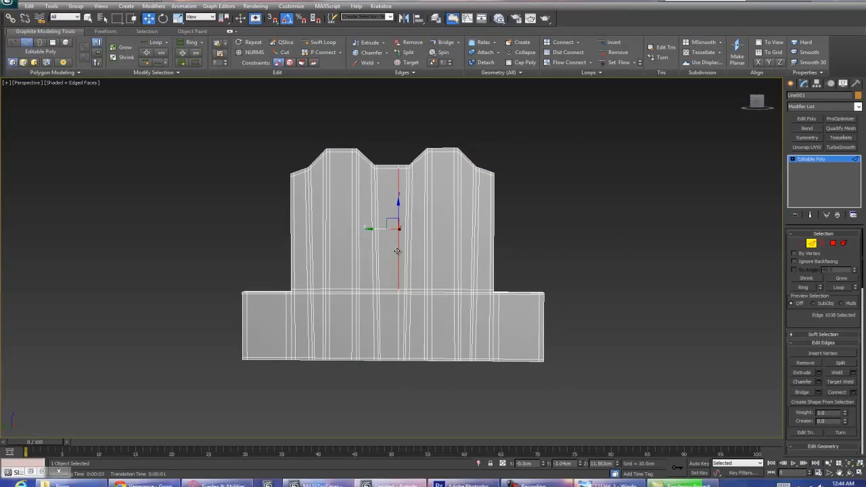
pyautogui.click(809, 138)
pyautogui.rightClick(808, 180)
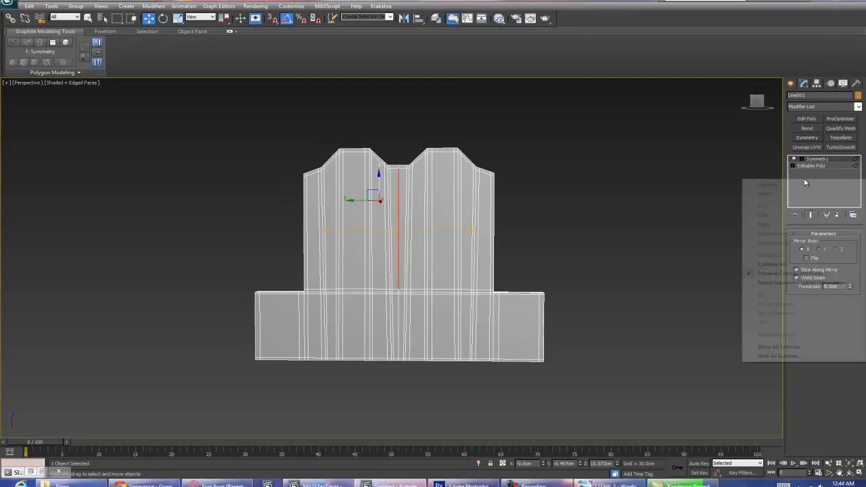
pyautogui.click(801, 263)
# Step: Examine the back and base of the mirrored barrier and compare them with the reference photo's brace
pyautogui.keyDown('alt'); pyautogui.moveTo(489, 195); pyautogui.dragTo(541, 233, button='middle'); pyautogui.keyUp('alt')
pyautogui.scroll(5, 477, 215)
pyautogui.keyDown('alt'); pyautogui.moveTo(402, 148); pyautogui.dragTo(419, 243, button='middle'); pyautogui.keyUp('alt')
pyautogui.scroll(5, 418, 262)
pyautogui.scroll(-4, 534, 406)
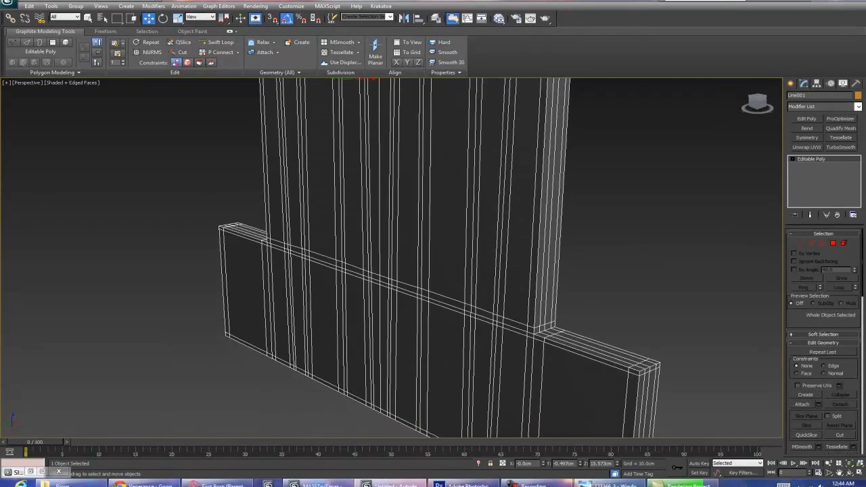
pyautogui.hotkey('alt', 'Tab')
pyautogui.click(600, 145)
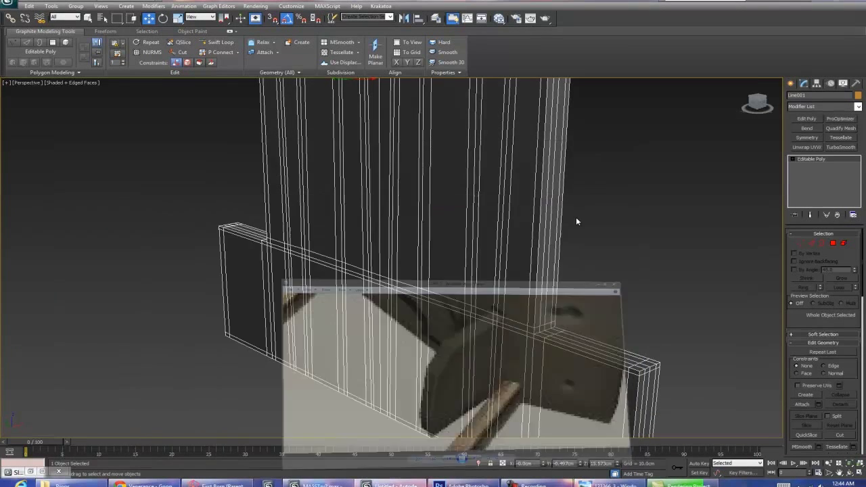
pyautogui.keyDown('alt'); pyautogui.moveTo(548, 248); pyautogui.dragTo(559, 242, button='middle'); pyautogui.keyUp('alt')
# Step: Try drawing an AutoGrid box in front of the barrier's base, and delete it
pyautogui.click(790, 83)
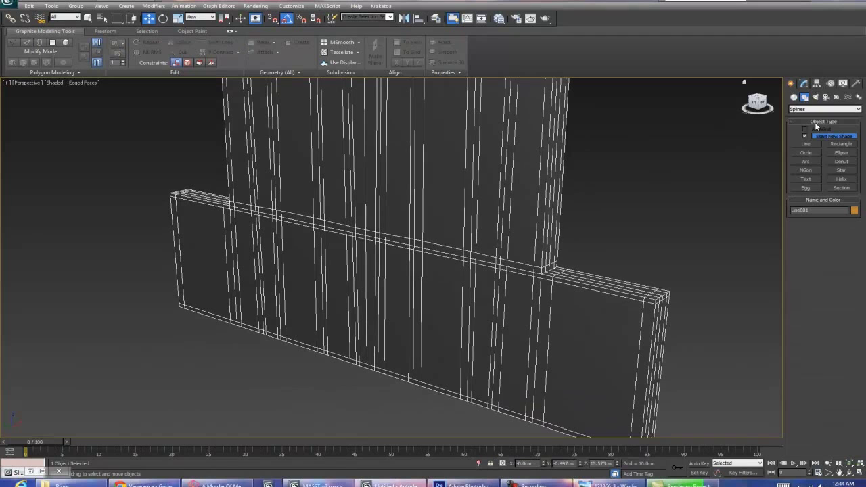
pyautogui.click(795, 96)
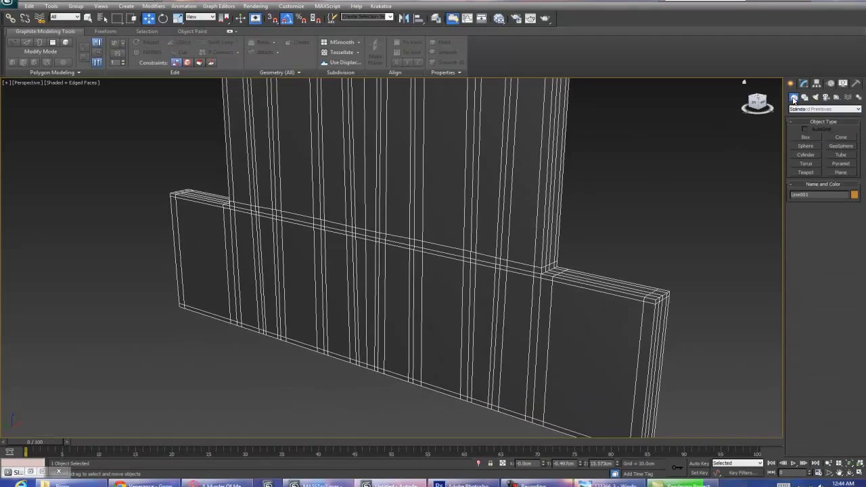
pyautogui.click(812, 135)
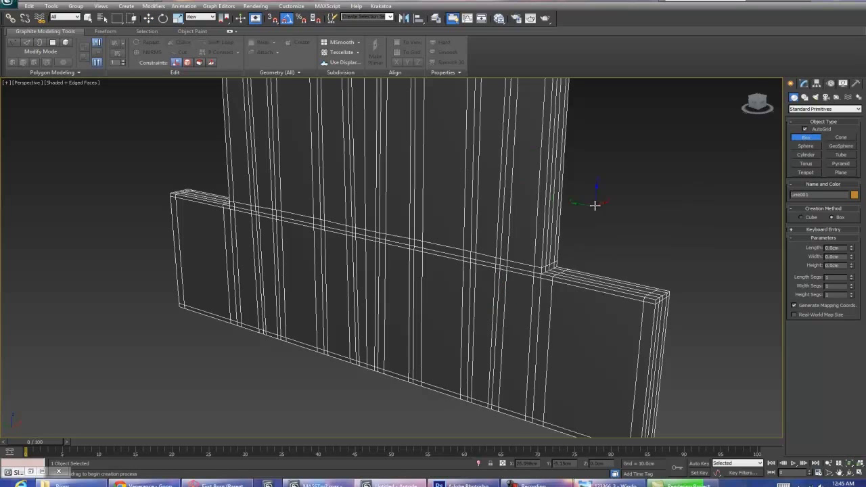
pyautogui.moveTo(464, 202); pyautogui.dragTo(588, 377)
pyautogui.click(408, 320)
pyautogui.press('w')
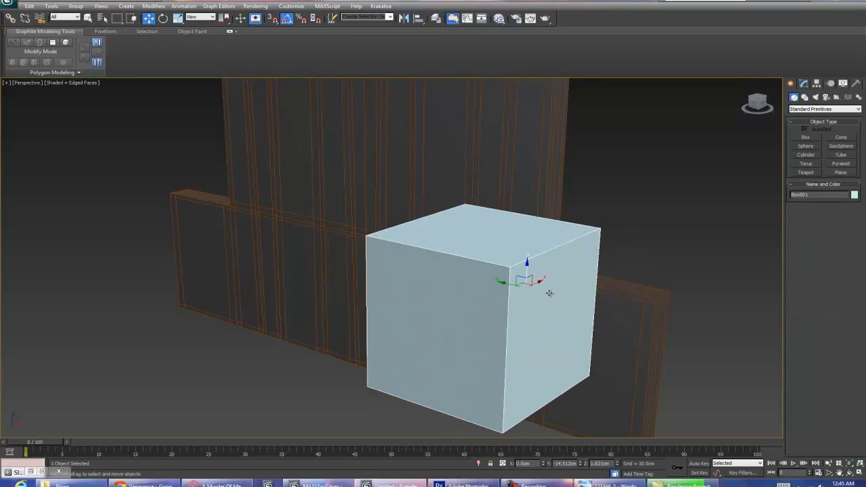
pyautogui.press('Delete')
# Step: Try drawing a narrow AutoGrid box, about 7.4 by 1.1 cm, on the barrier's side face, and delete it
pyautogui.click(811, 136)
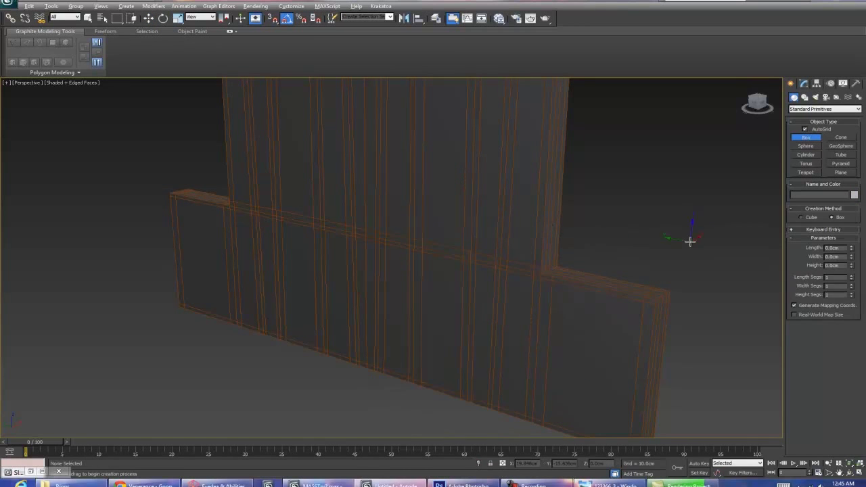
pyautogui.keyDown('alt'); pyautogui.moveTo(690, 240); pyautogui.dragTo(430, 286, button='middle'); pyautogui.keyUp('alt')
pyautogui.moveTo(406, 193); pyautogui.dragTo(427, 321)
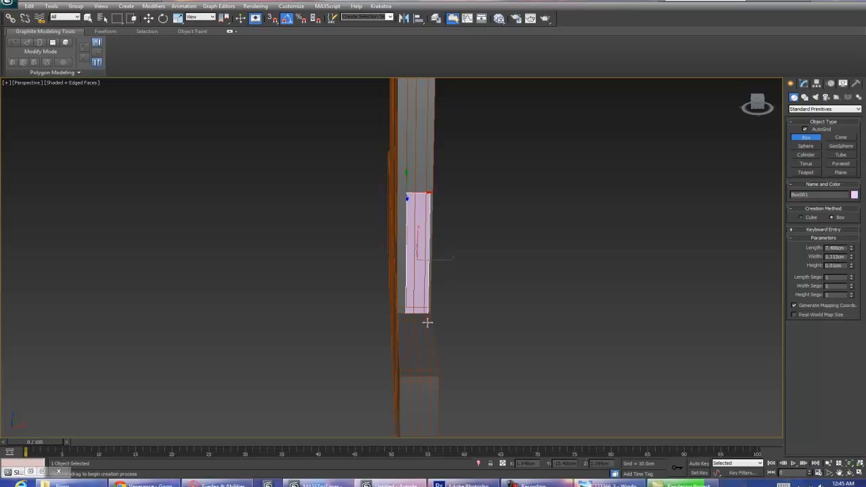
pyautogui.keyDown('alt'); pyautogui.moveTo(459, 398); pyautogui.dragTo(544, 284, button='middle'); pyautogui.keyUp('alt')
pyautogui.press('Delete')
# Step: Draw an upright AutoGrid box projecting from the barrier's base face, and scale it narrower along Y into a thin brace plate
pyautogui.keyDown('alt'); pyautogui.moveTo(497, 255); pyautogui.dragTo(522, 236, button='middle'); pyautogui.keyUp('alt')
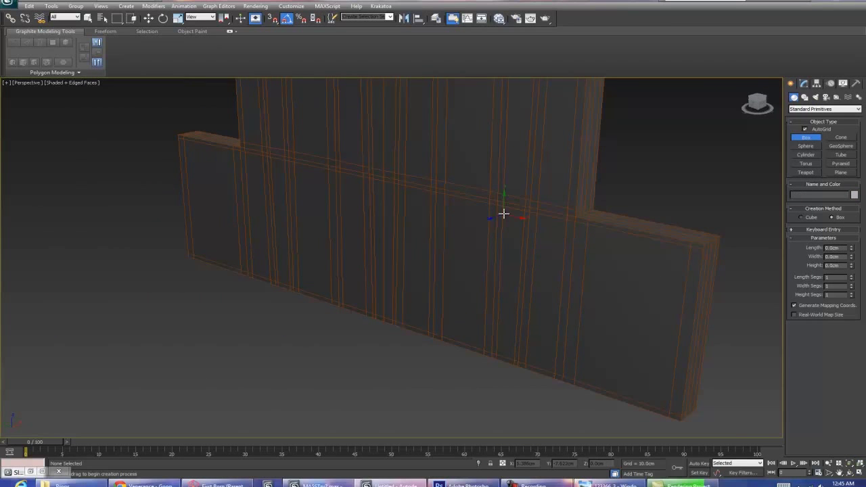
pyautogui.moveTo(504, 208); pyautogui.dragTo(554, 371)
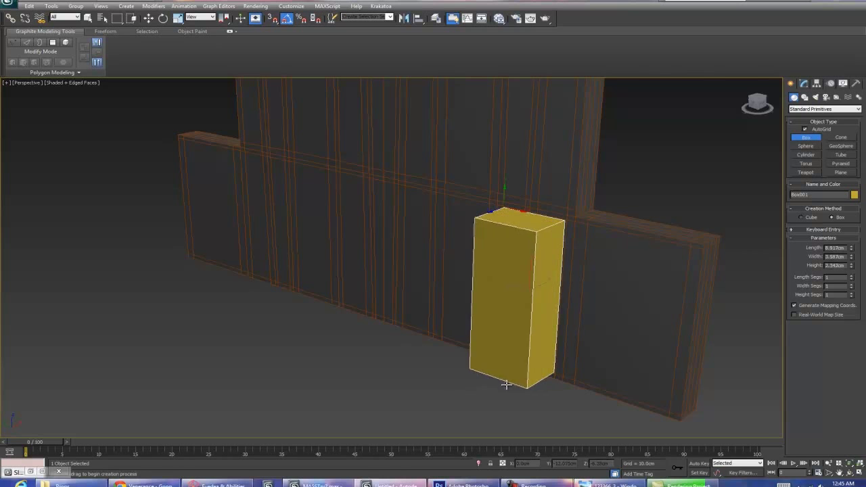
pyautogui.click(415, 413)
pyautogui.press('w')
pyautogui.keyDown('alt'); pyautogui.moveTo(420, 410); pyautogui.dragTo(459, 392, button='middle'); pyautogui.keyUp('alt')
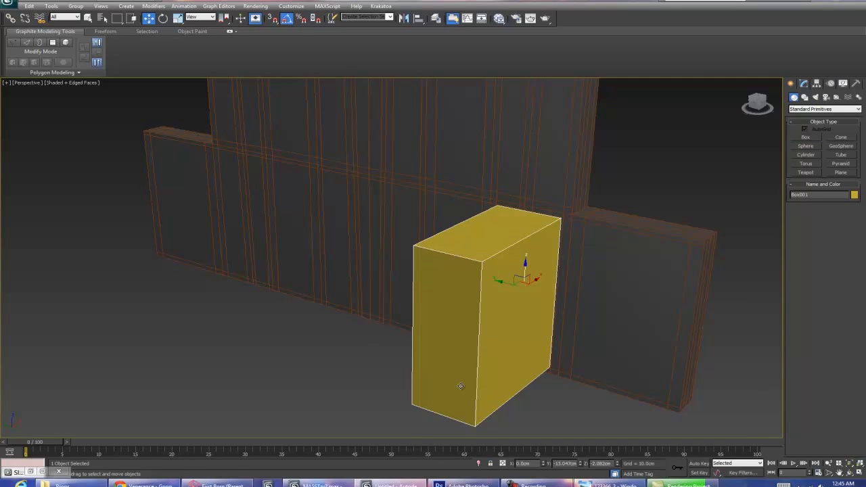
pyautogui.press('r')
pyautogui.moveTo(550, 298); pyautogui.dragTo(533, 307)
# Step: Compare the brace plate with the reference photo and shift it about 1 cm along Y toward the base's nearer end
pyautogui.click(604, 485)
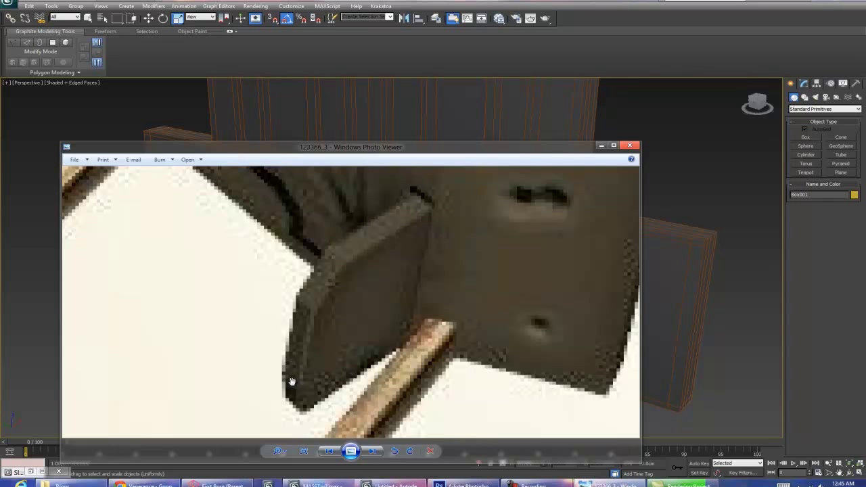
pyautogui.click(600, 146)
pyautogui.keyDown('alt'); pyautogui.moveTo(576, 294); pyautogui.dragTo(535, 309, button='middle'); pyautogui.keyUp('alt')
pyautogui.press('w')
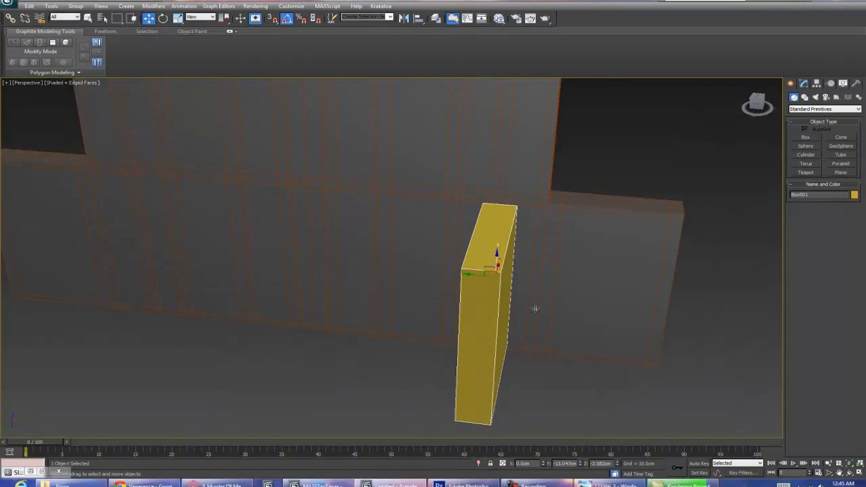
pyautogui.click(574, 484)
pyautogui.click(601, 145)
pyautogui.keyDown('alt'); pyautogui.moveTo(478, 272); pyautogui.dragTo(454, 197, button='middle'); pyautogui.keyUp('alt')
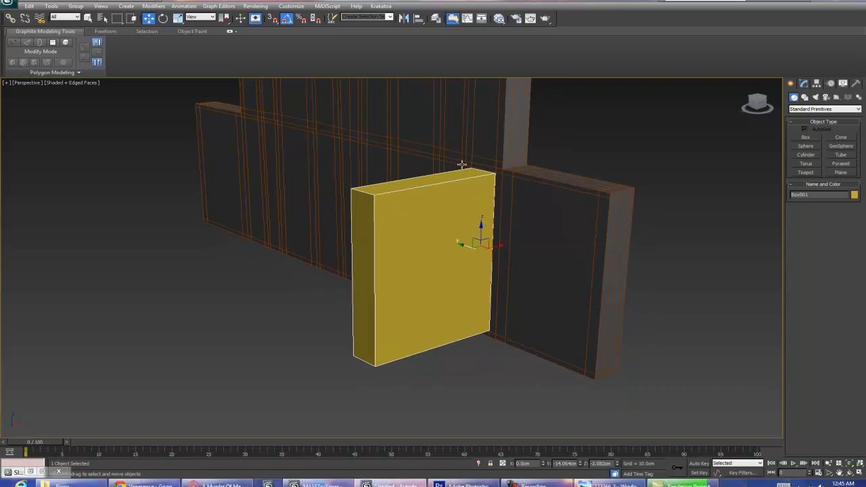
# Step: Isolate the brace plate and convert it to Editable Poly
pyautogui.rightClick(448, 198)
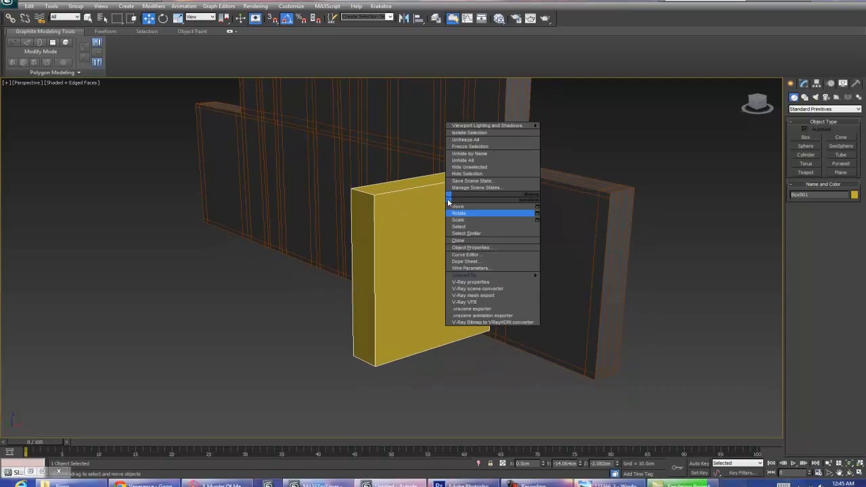
pyautogui.click(469, 132)
pyautogui.keyDown('alt'); pyautogui.moveTo(588, 230); pyautogui.dragTo(532, 165, button='middle'); pyautogui.keyUp('alt')
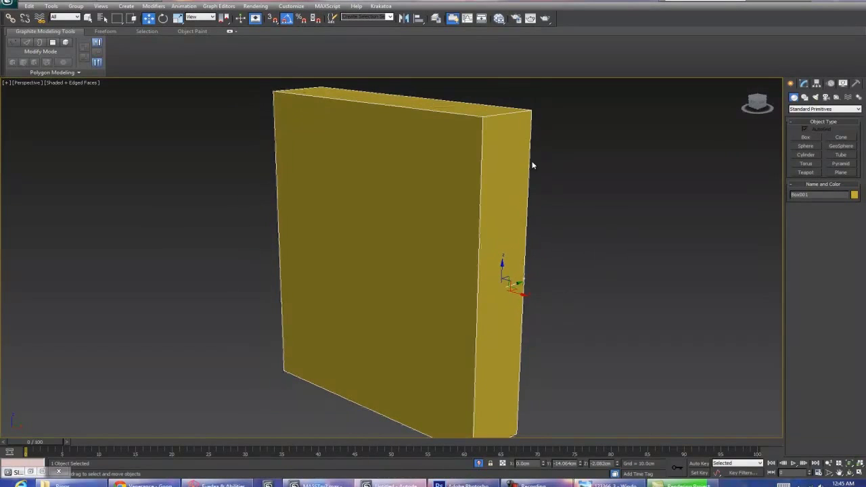
pyautogui.click(803, 82)
pyautogui.rightClick(816, 160)
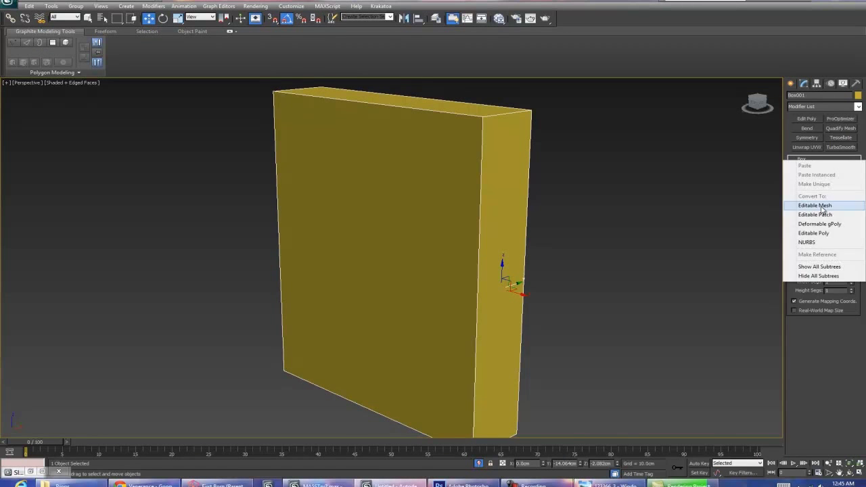
pyautogui.click(812, 209)
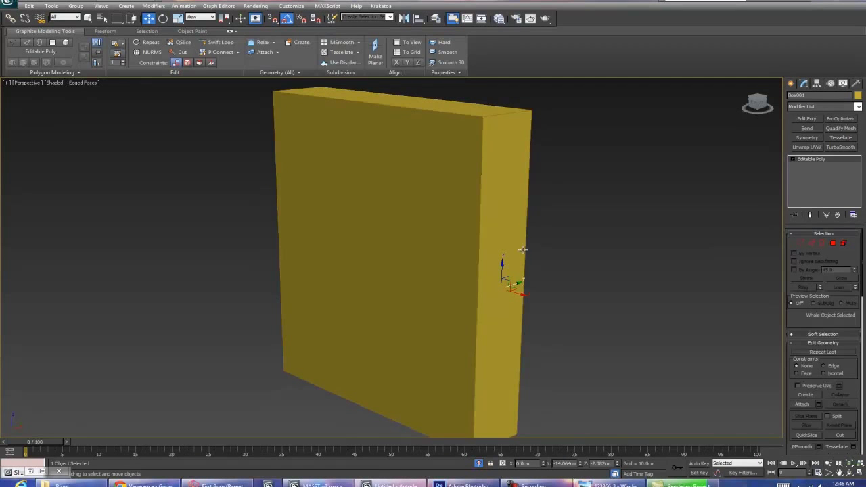
# Step: Delete the brace plate's narrow end polygon that meets the barrier, and leave polygon editing
pyautogui.press('4')
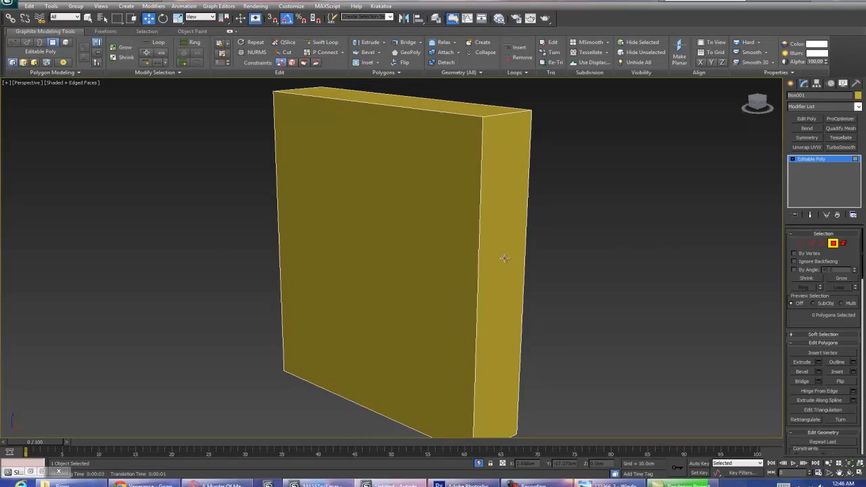
pyautogui.click(504, 258)
pyautogui.keyDown('alt'); pyautogui.moveTo(508, 279); pyautogui.dragTo(468, 239, button='middle'); pyautogui.keyUp('alt')
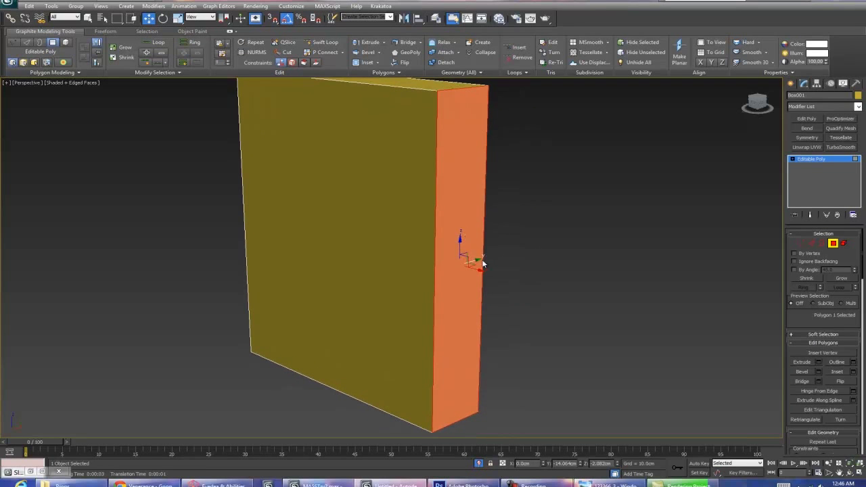
pyautogui.press('Delete')
pyautogui.click(834, 244)
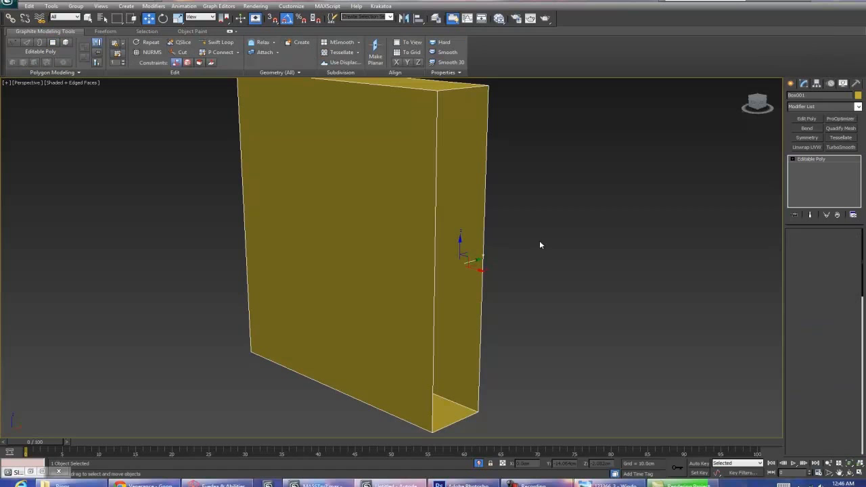
# Step: Change the brace plate's object colour to light grey and assign Material #27 to it
pyautogui.click(858, 96)
pyautogui.click(478, 284)
pyautogui.keyDown('alt'); pyautogui.moveTo(479, 284); pyautogui.dragTo(480, 261, button='middle'); pyautogui.keyUp('alt')
pyautogui.press('m')
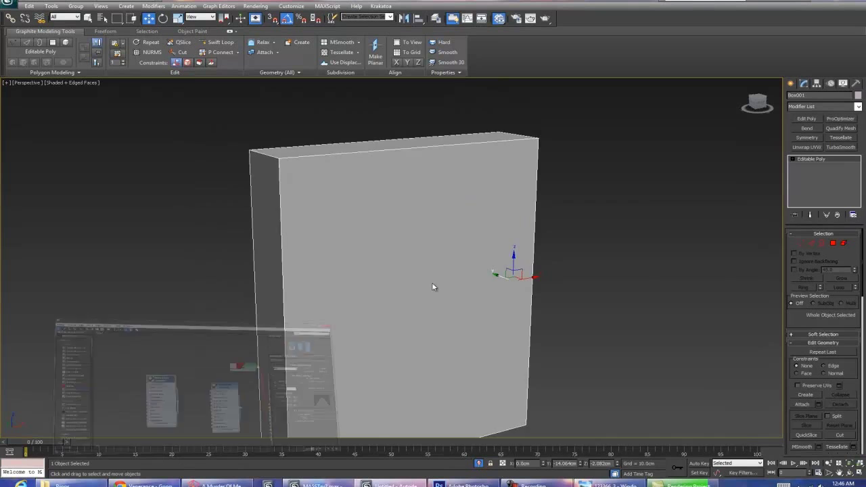
pyautogui.rightClick(361, 262)
pyautogui.click(400, 46)
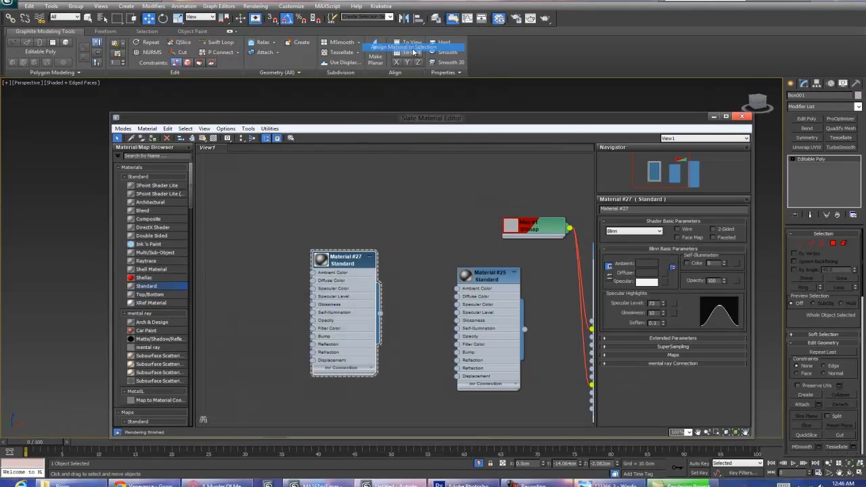
pyautogui.click(713, 117)
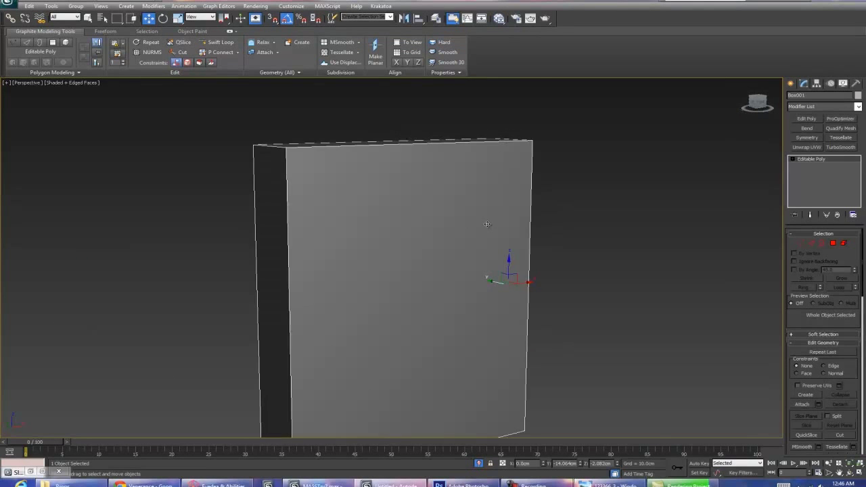
# Step: Exit isolation of the brace plate to bring the barrier back into view
pyautogui.scroll(-5, 488, 228)
pyautogui.keyDown('alt'); pyautogui.moveTo(503, 251); pyautogui.dragTo(516, 267, button='middle'); pyautogui.keyUp('alt')
pyautogui.rightClick(472, 231)
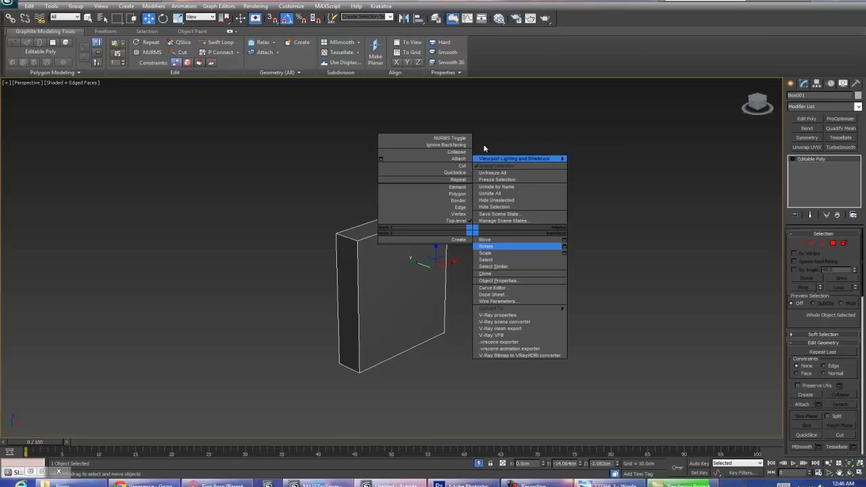
pyautogui.click(531, 165)
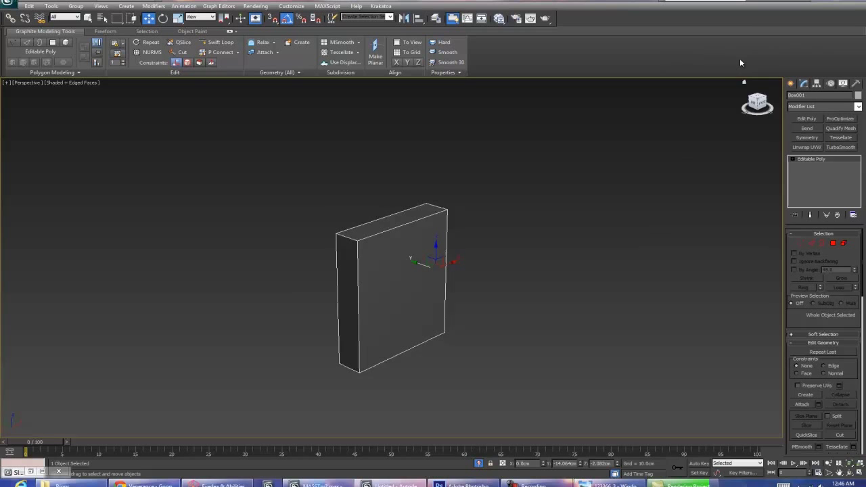
pyautogui.rightClick(510, 194)
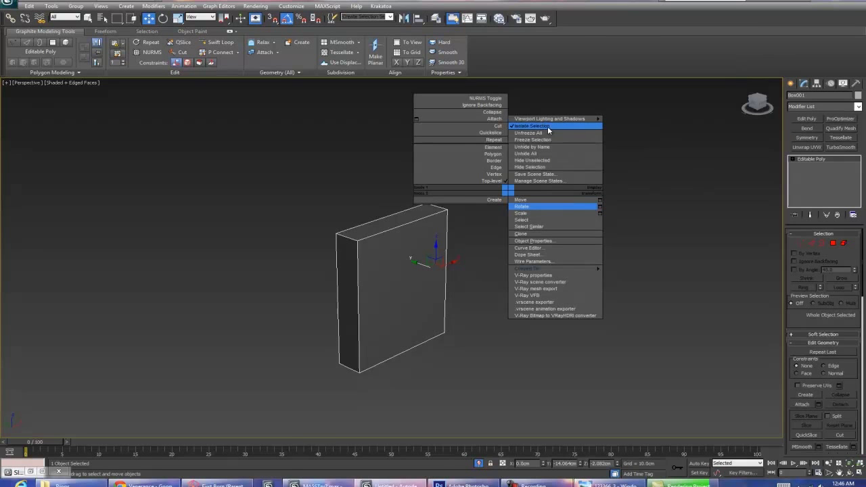
pyautogui.click(547, 127)
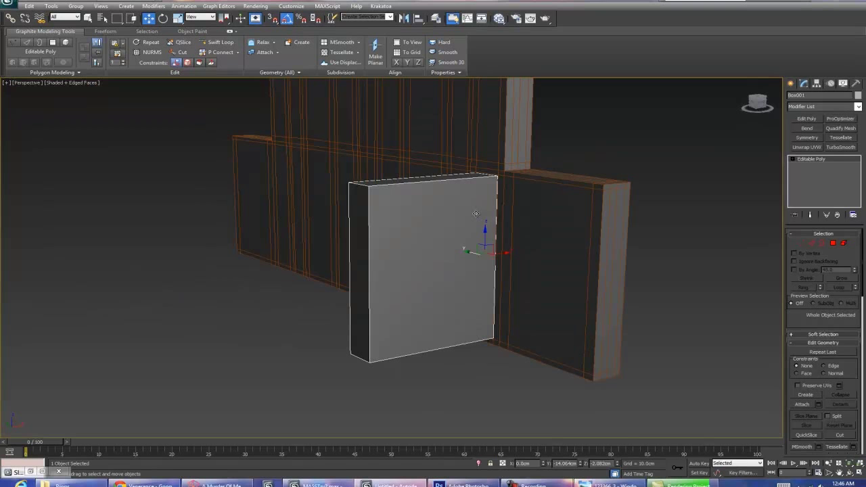
# Step: Select the barrier, inspect where the brace plate meets its base, and isolate the barrier
pyautogui.click(512, 194)
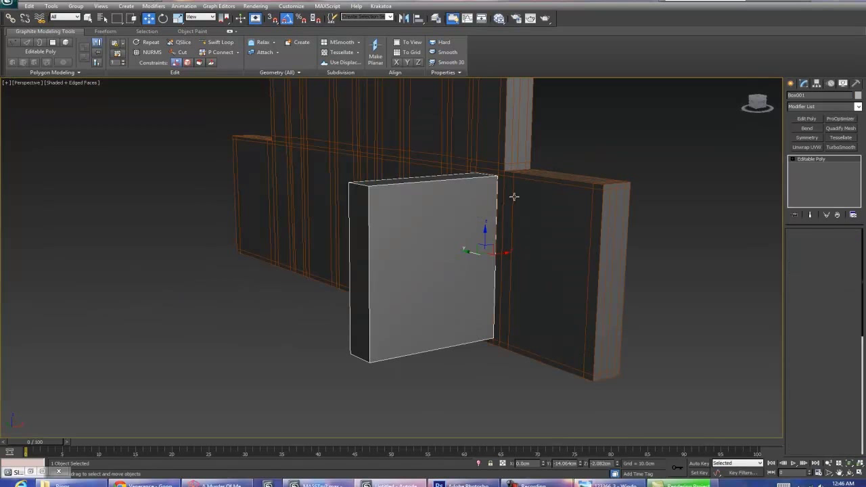
pyautogui.rightClick(512, 193)
pyautogui.keyDown('alt'); pyautogui.moveTo(228, 199); pyautogui.dragTo(579, 194, button='middle'); pyautogui.keyUp('alt')
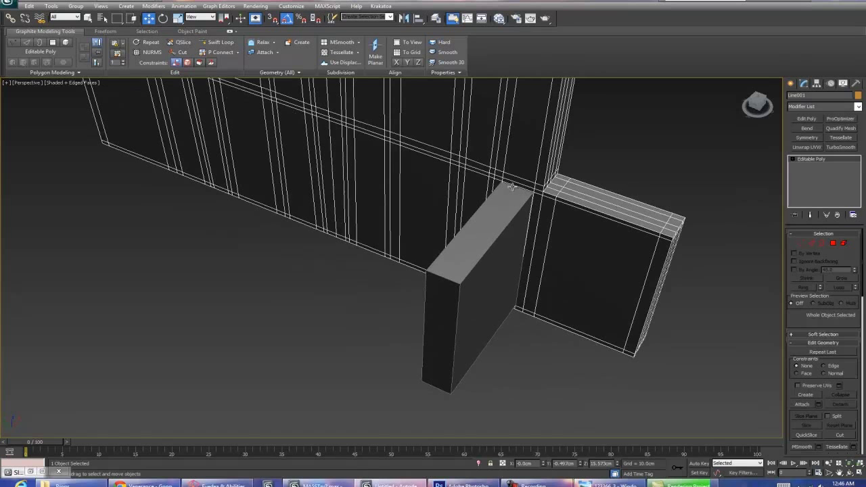
pyautogui.keyDown('alt'); pyautogui.moveTo(513, 287); pyautogui.dragTo(484, 170, button='middle'); pyautogui.keyUp('alt')
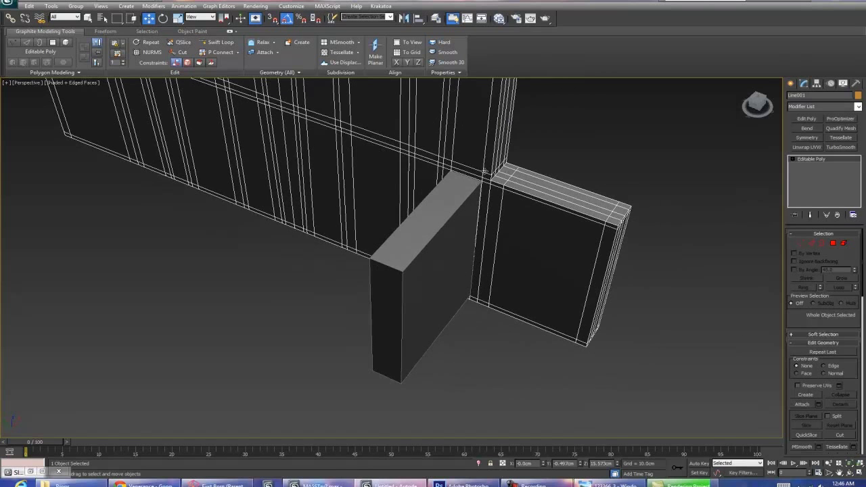
pyautogui.rightClick(481, 178)
pyautogui.click(493, 139)
# Step: Delete the tall narrow polygon on the front of the barrier's base where the brace plate joins it
pyautogui.scroll(4, 512, 193)
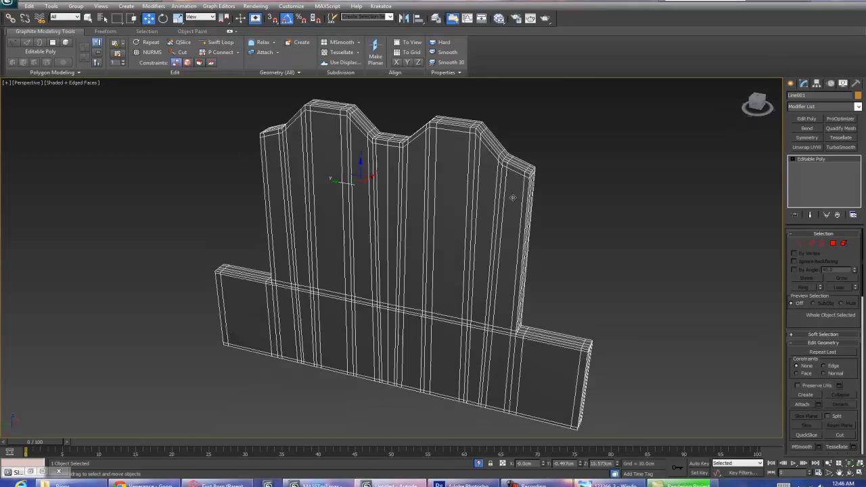
pyautogui.scroll(2, 458, 160)
pyautogui.press('4')
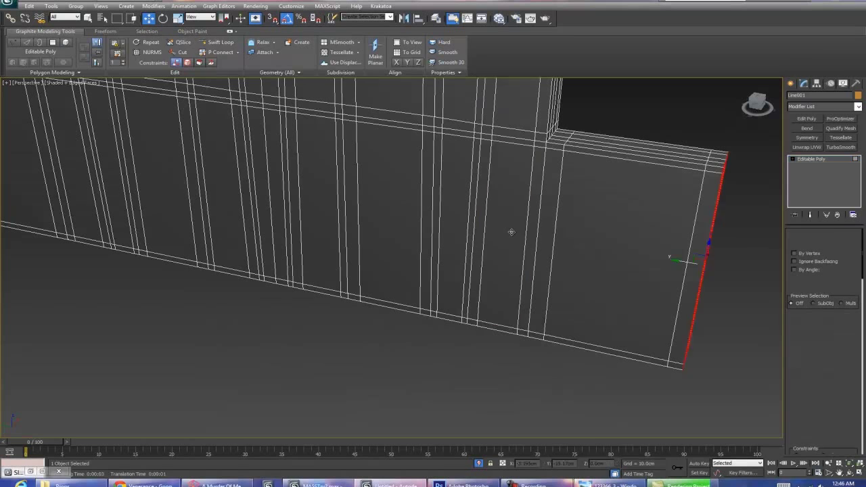
pyautogui.click(508, 231)
pyautogui.press('Delete')
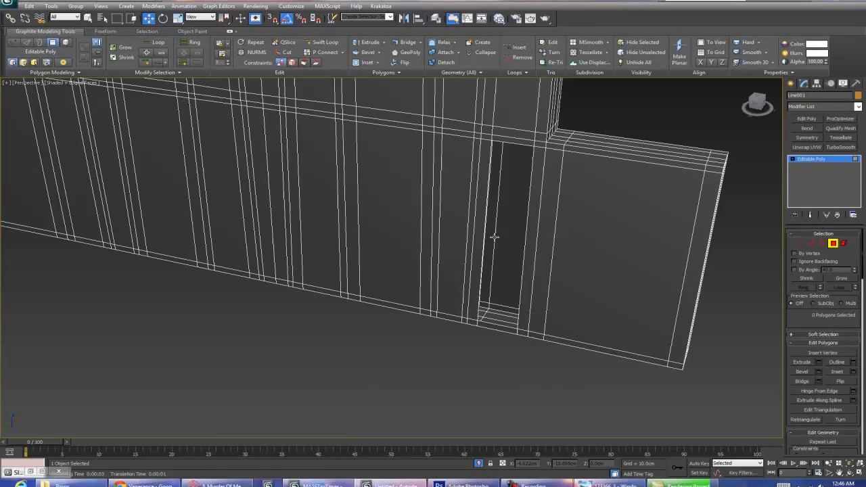
# Step: Exit isolation of the barrier to bring back the brace plate, and leave polygon editing
pyautogui.keyDown('alt'); pyautogui.moveTo(525, 229); pyautogui.dragTo(505, 218, button='middle'); pyautogui.keyUp('alt')
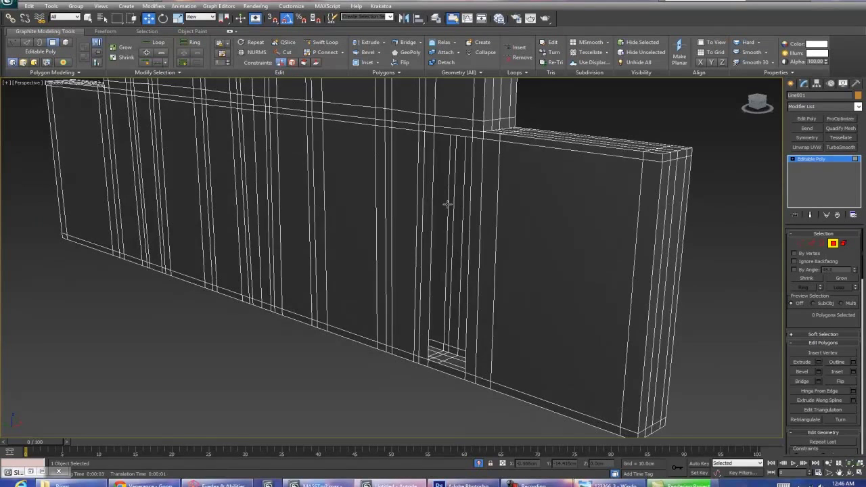
pyautogui.scroll(-3, 447, 203)
pyautogui.moveTo(447, 203); pyautogui.dragTo(470, 238, button='middle')
pyautogui.scroll(2, 470, 240)
pyautogui.rightClick(471, 226)
pyautogui.click(493, 166)
pyautogui.moveTo(484, 243)
pyautogui.keyDown('alt'); pyautogui.mouseDown(button='middle')
pyautogui.moveTo(439, 243)
pyautogui.moveTo(395, 201)
pyautogui.moveTo(438, 216)
pyautogui.mouseUp(button='middle'); pyautogui.keyUp('alt')
pyautogui.scroll(3, 438, 217)
pyautogui.click(833, 243)
# Step: Examine in wireframe and shaded display how the brace plate's corners line up with the vertices of the base opening
pyautogui.press('F3')
pyautogui.keyDown('alt'); pyautogui.moveTo(590, 234); pyautogui.dragTo(474, 274, button='middle'); pyautogui.keyUp('alt')
pyautogui.scroll(-3, 555, 240)
pyautogui.scroll(-4, 548, 244)
pyautogui.scroll(5, 504, 242)
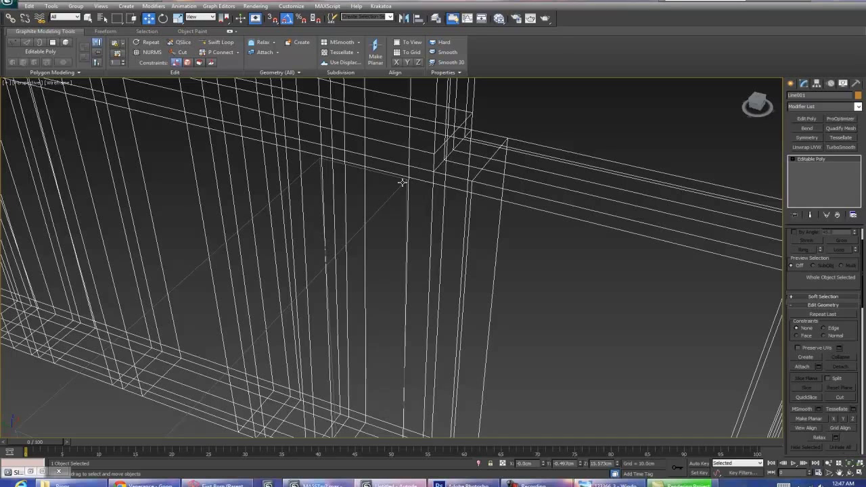
pyautogui.press('F3')
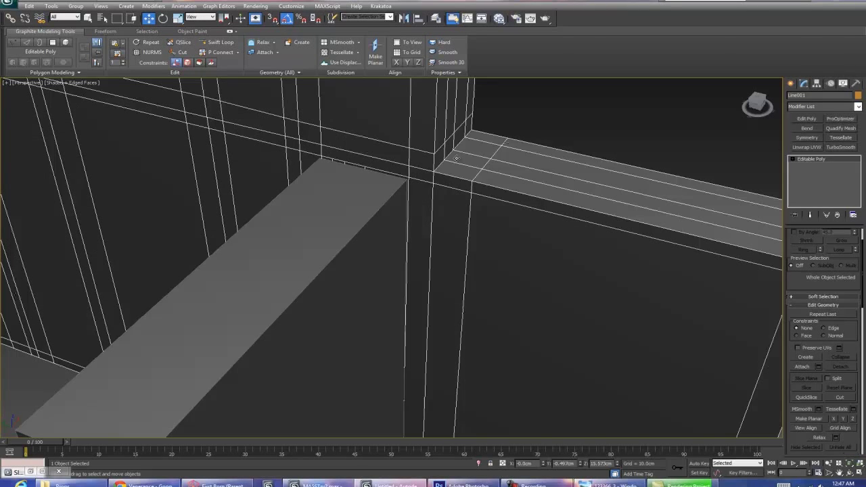
pyautogui.press('1')
pyautogui.click(406, 177)
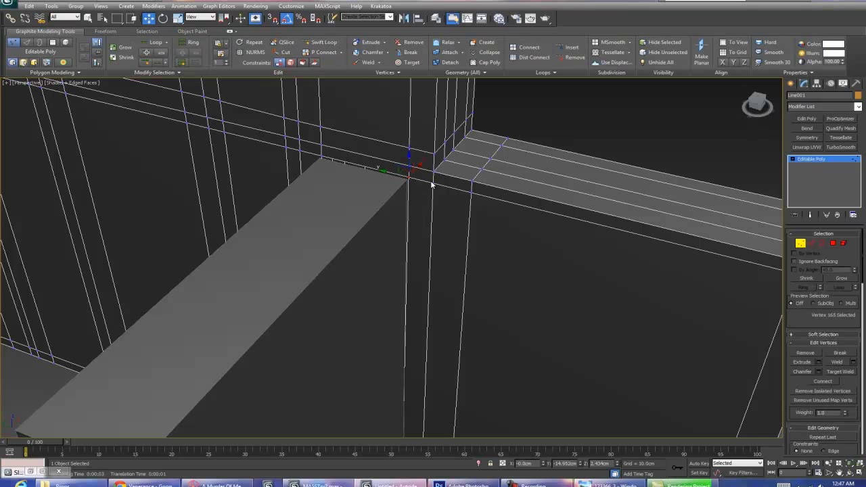
pyautogui.click(400, 195)
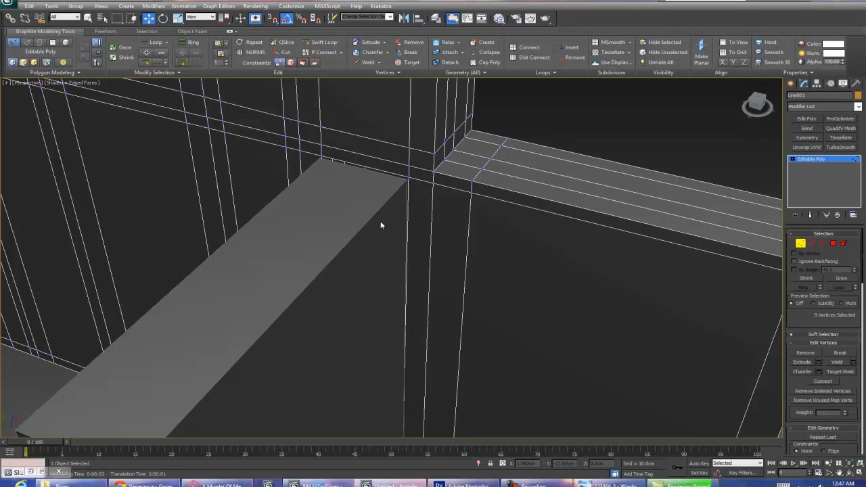
pyautogui.moveTo(807, 316); pyautogui.dragTo(833, 267)
pyautogui.press('1')
# Step: Attach the brace plate to the barrier so both belong to one editable poly
pyautogui.scroll(-5, 511, 196)
pyautogui.moveTo(459, 247); pyautogui.dragTo(482, 256, button='middle')
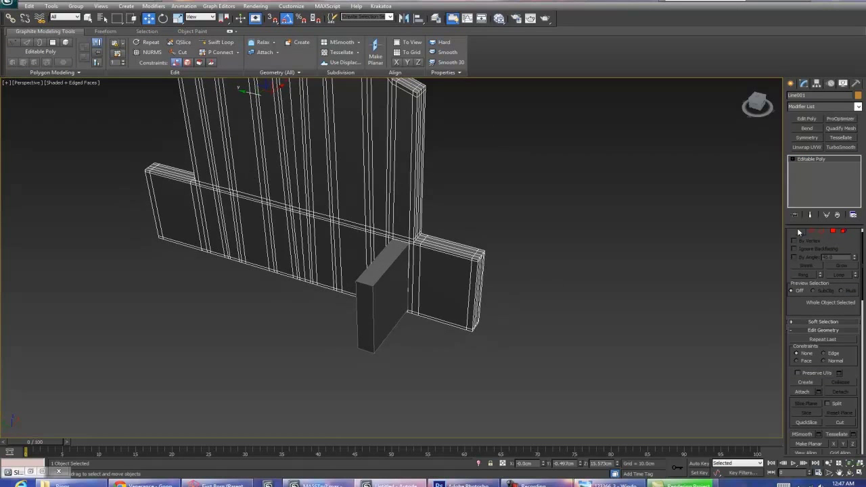
pyautogui.scroll(-5, 819, 291)
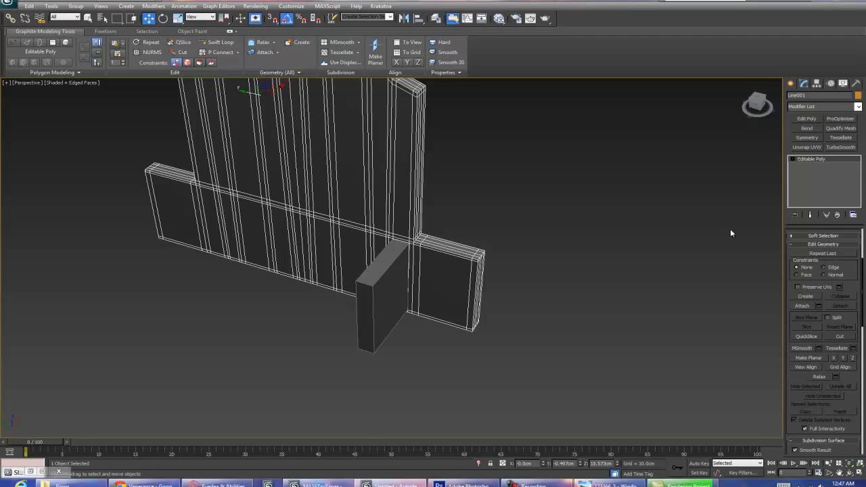
pyautogui.scroll(3, 459, 249)
pyautogui.click(803, 318)
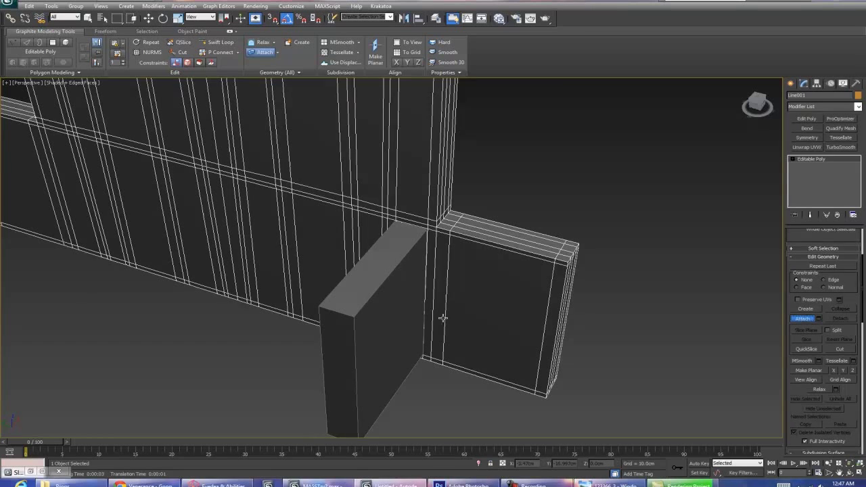
pyautogui.keyDown('alt'); pyautogui.moveTo(445, 300); pyautogui.dragTo(509, 249, button='middle'); pyautogui.keyUp('alt')
pyautogui.click(509, 249)
pyautogui.rightClick(516, 253)
# Step: Select the brace plate's upper corner vertex at the joint and examine the gap between plate and base opening
pyautogui.scroll(5, 521, 254)
pyautogui.press('1')
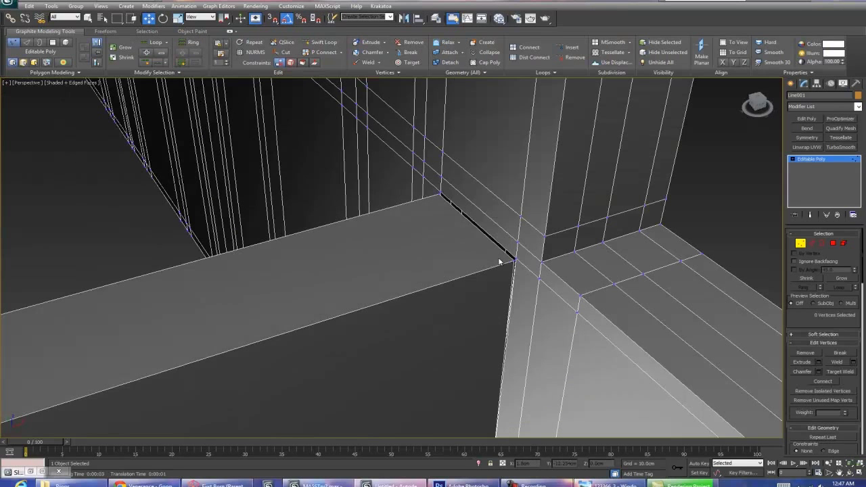
pyautogui.click(514, 260)
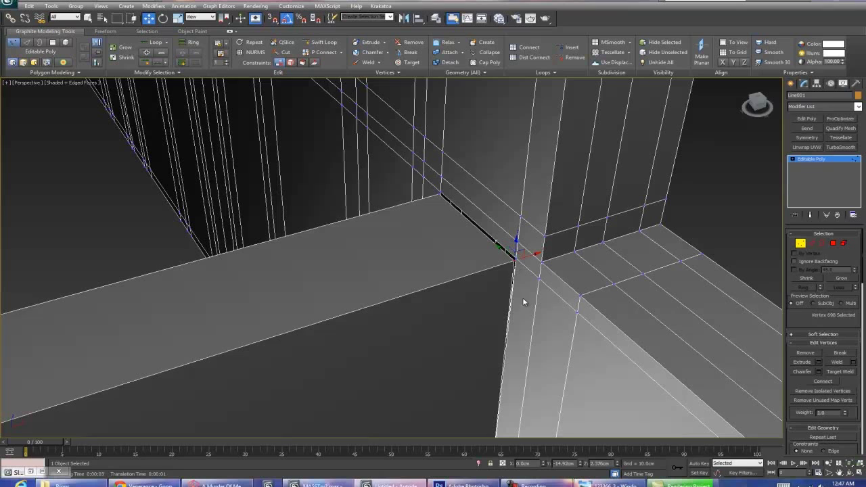
pyautogui.moveTo(514, 260)
pyautogui.keyDown('alt'); pyautogui.mouseDown(button='middle')
pyautogui.moveTo(491, 265)
pyautogui.moveTo(498, 267)
pyautogui.mouseUp(button='middle'); pyautogui.keyUp('alt')
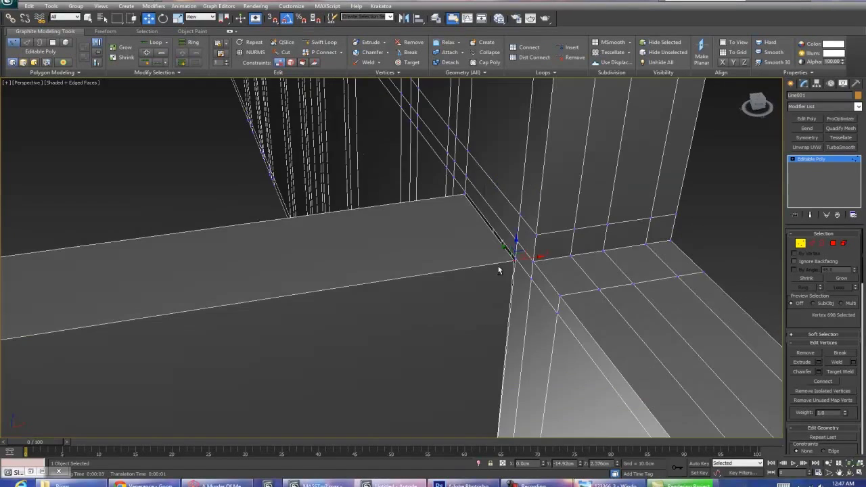
pyautogui.moveTo(439, 248); pyautogui.dragTo(682, 213, button='middle')
pyautogui.scroll(-3, 512, 241)
pyautogui.keyDown('alt'); pyautogui.moveTo(512, 242); pyautogui.dragTo(445, 187, button='middle'); pyautogui.keyUp('alt')
pyautogui.scroll(4, 485, 203)
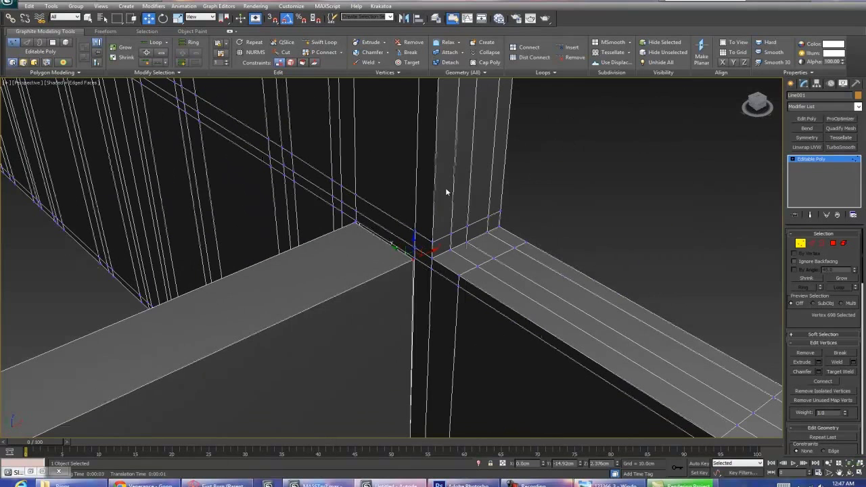
# Step: Target-weld the brace plate's two upper corner vertices to the matching corners of the base opening
pyautogui.click(403, 62)
pyautogui.scroll(2, 412, 260)
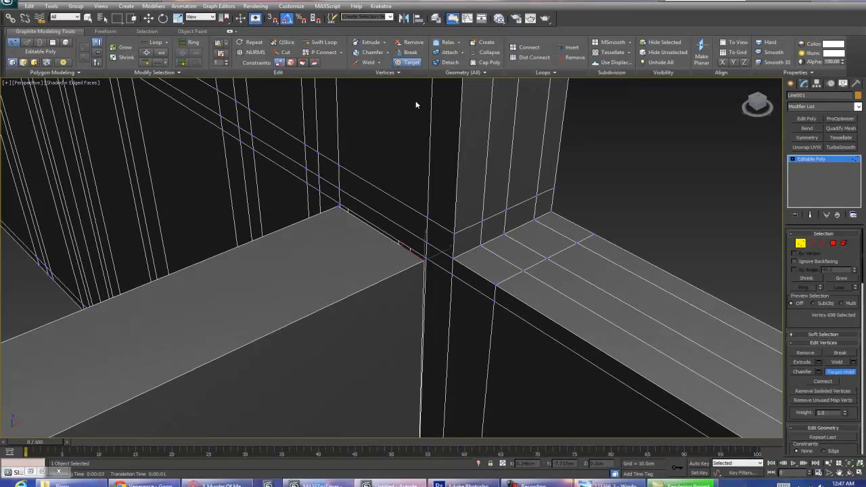
pyautogui.click(229, 31)
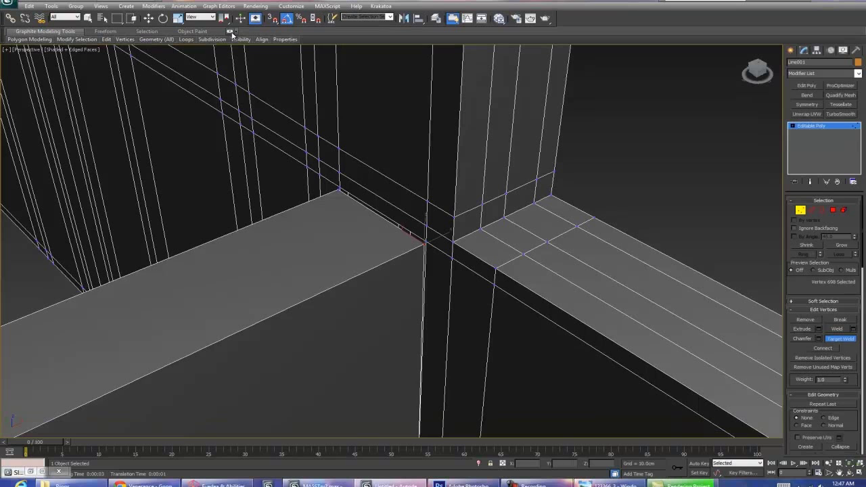
pyautogui.click(229, 31)
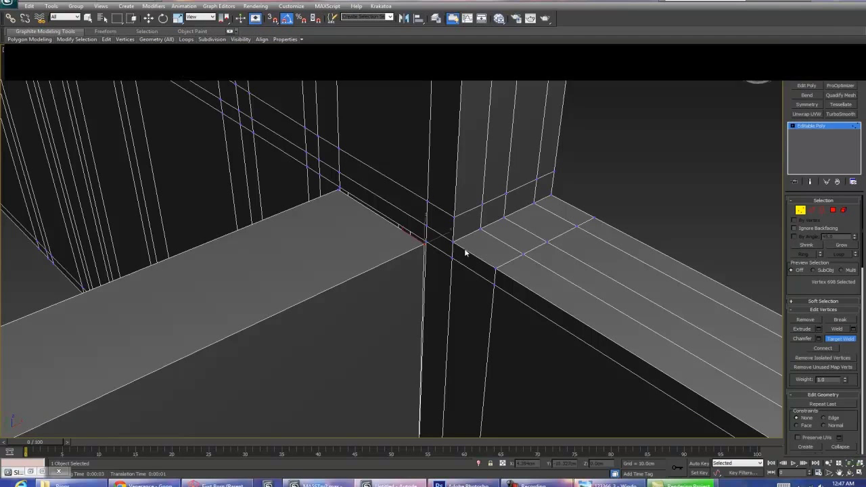
pyautogui.click(421, 253)
pyautogui.moveTo(408, 254); pyautogui.dragTo(391, 251, button='middle')
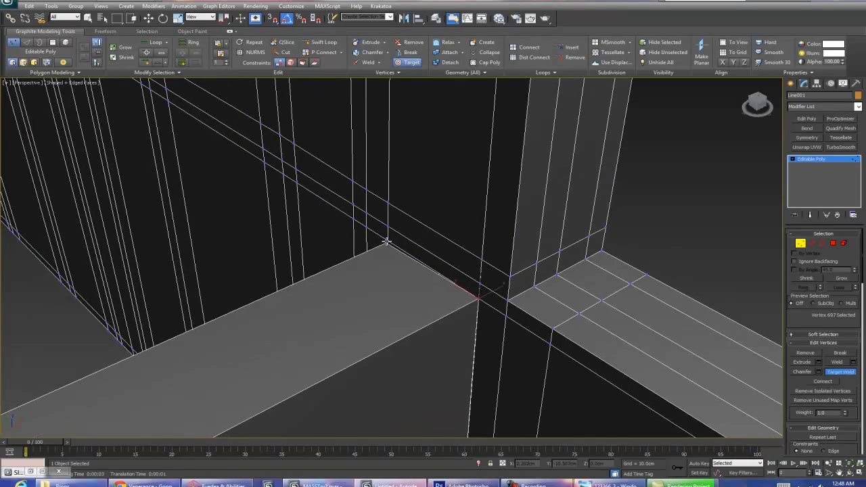
pyautogui.click(387, 242)
# Step: Target-weld the brace plate's two lower corner vertices to the matching corners of the base opening
pyautogui.scroll(5, 386, 280)
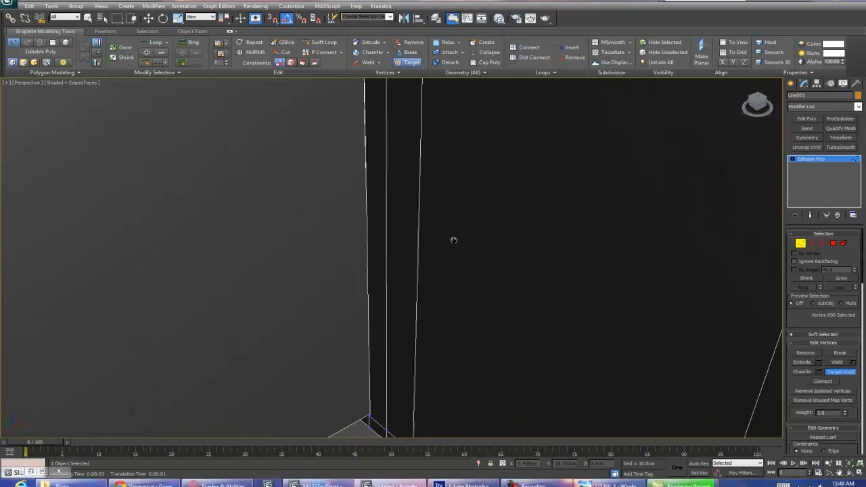
pyautogui.scroll(-2, 452, 239)
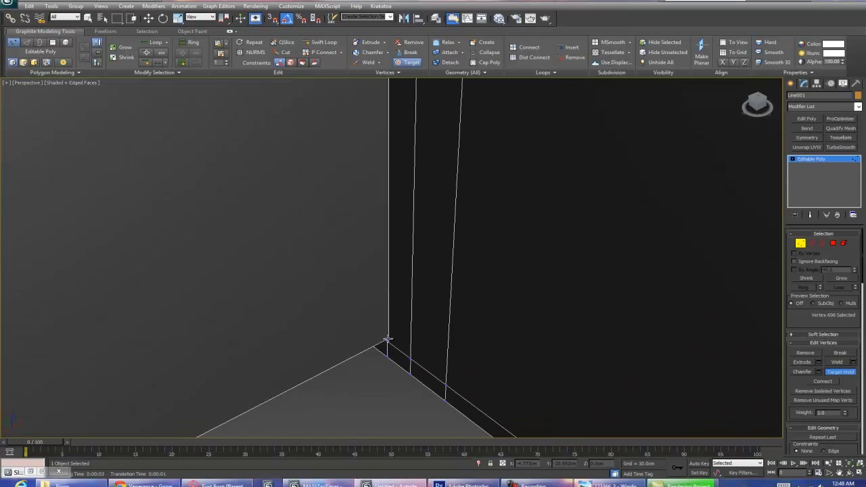
pyautogui.click(387, 341)
pyautogui.scroll(5, 388, 347)
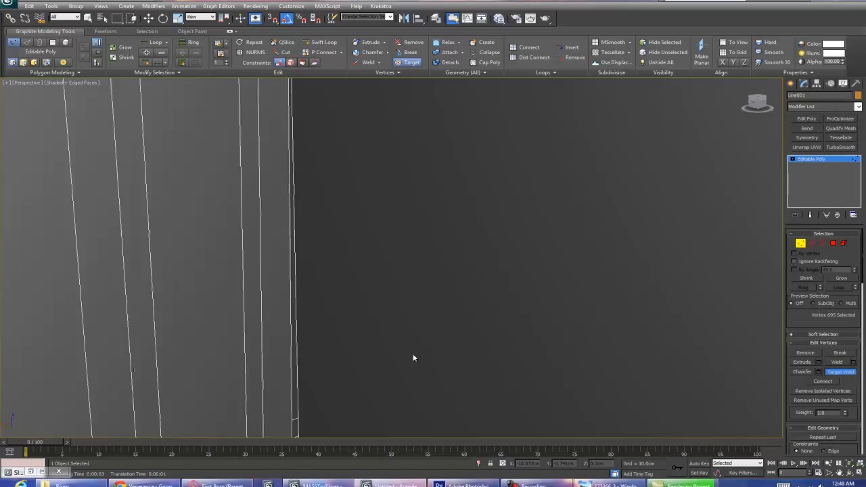
pyautogui.moveTo(368, 314); pyautogui.dragTo(388, 342, button='middle')
pyautogui.scroll(-1, 388, 342)
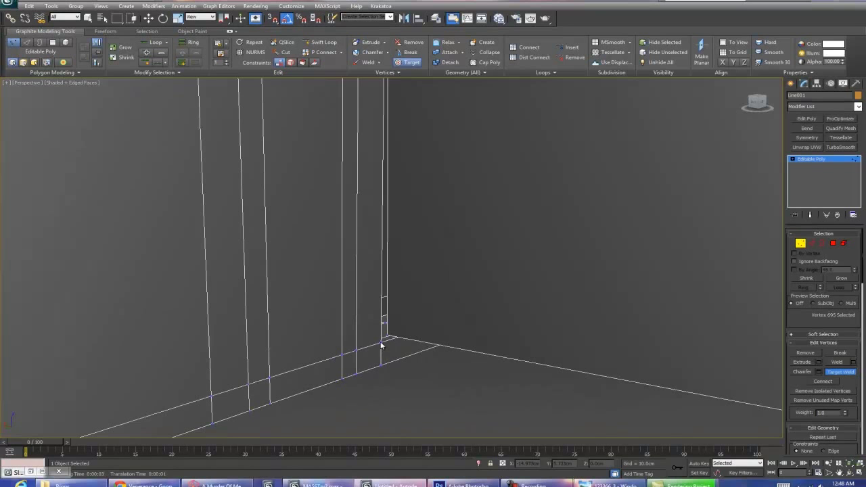
pyautogui.click(381, 344)
pyautogui.scroll(-4, 422, 332)
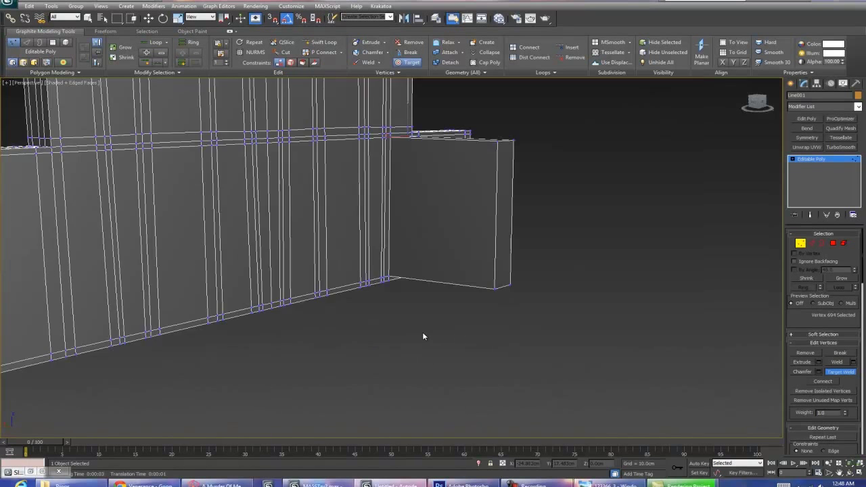
# Step: Preview the whole mesh shaded with NURMS smoothing at more iterations, and return to the unsmoothed model with its edges shown
pyautogui.keyDown('alt'); pyautogui.moveTo(383, 336); pyautogui.dragTo(344, 332, button='middle'); pyautogui.keyUp('alt')
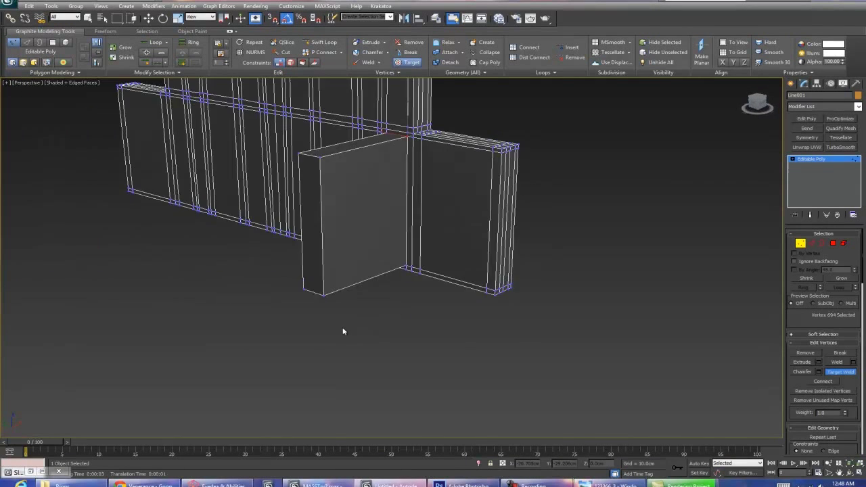
pyautogui.scroll(4, 412, 332)
pyautogui.click(800, 243)
pyautogui.keyDown('alt'); pyautogui.moveTo(413, 260); pyautogui.dragTo(369, 223, button='middle'); pyautogui.keyUp('alt')
pyautogui.press('F4')
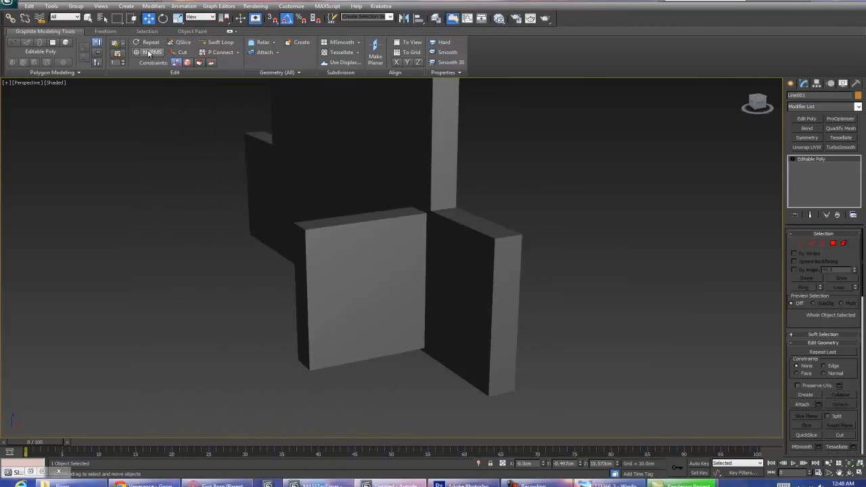
pyautogui.click(149, 53)
pyautogui.keyDown('alt'); pyautogui.moveTo(355, 271); pyautogui.dragTo(425, 278, button='middle'); pyautogui.keyUp('alt')
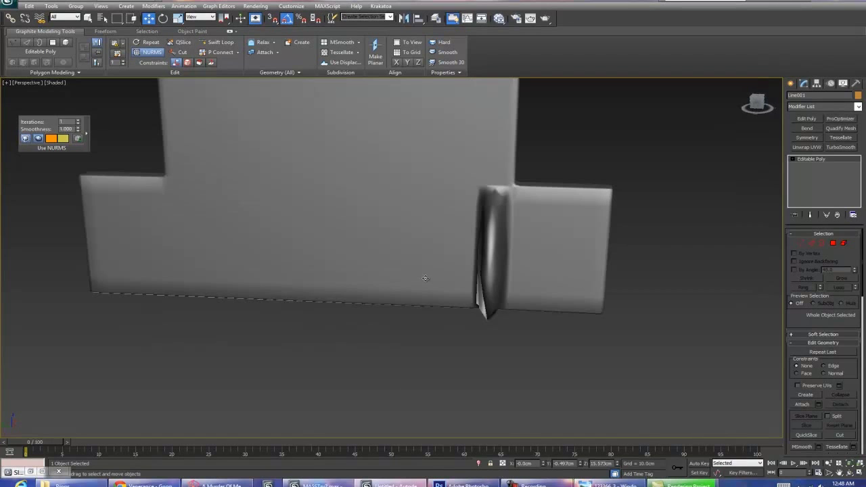
pyautogui.click(78, 122)
pyautogui.keyDown('alt'); pyautogui.moveTo(204, 234); pyautogui.dragTo(77, 179, button='middle'); pyautogui.keyUp('alt')
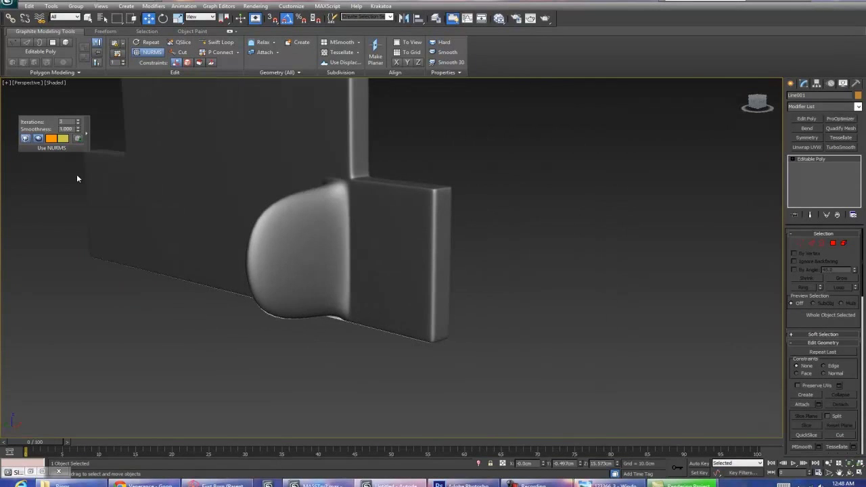
pyautogui.click(148, 53)
pyautogui.press('F4')
pyautogui.scroll(3, 348, 222)
pyautogui.keyDown('alt'); pyautogui.moveTo(387, 223); pyautogui.dragTo(236, 63, button='middle'); pyautogui.keyUp('alt')
pyautogui.click(217, 42)
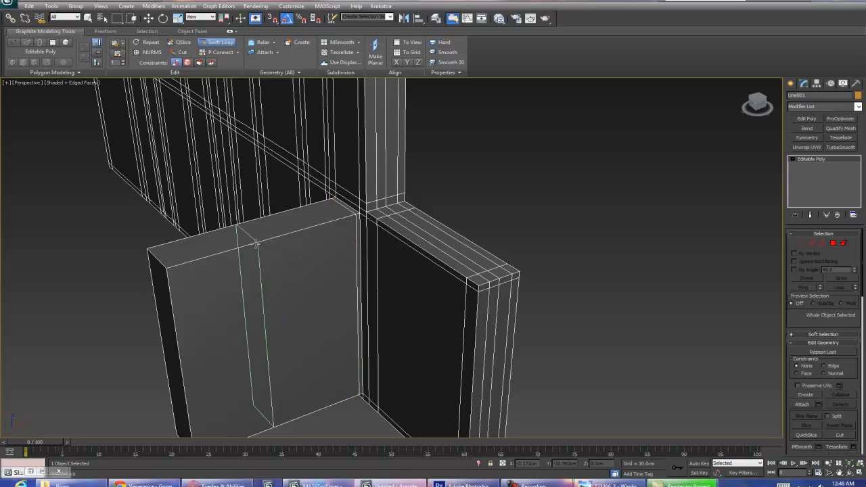
pyautogui.press('w')
# Step: Check the reference photo and chamfer the two short upper and lower edges at the projecting flange's outer end by 2.052 cm
pyautogui.press('2')
pyautogui.keyDown('alt'); pyautogui.moveTo(170, 263); pyautogui.dragTo(316, 186, button='middle'); pyautogui.keyUp('alt')
pyautogui.click(309, 196)
pyautogui.keyDown('ctrl'); pyautogui.click(313, 403); pyautogui.keyUp('ctrl')
pyautogui.keyDown('alt'); pyautogui.moveTo(312, 404); pyautogui.dragTo(541, 386, button='middle'); pyautogui.keyUp('alt')
pyautogui.keyDown('alt'); pyautogui.moveTo(689, 332); pyautogui.dragTo(315, 163, button='middle'); pyautogui.keyUp('alt')
pyautogui.click(609, 485)
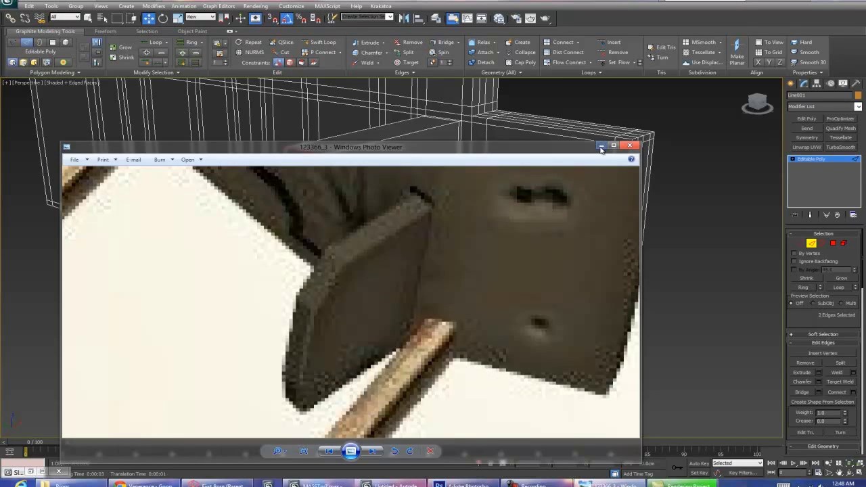
pyautogui.click(601, 146)
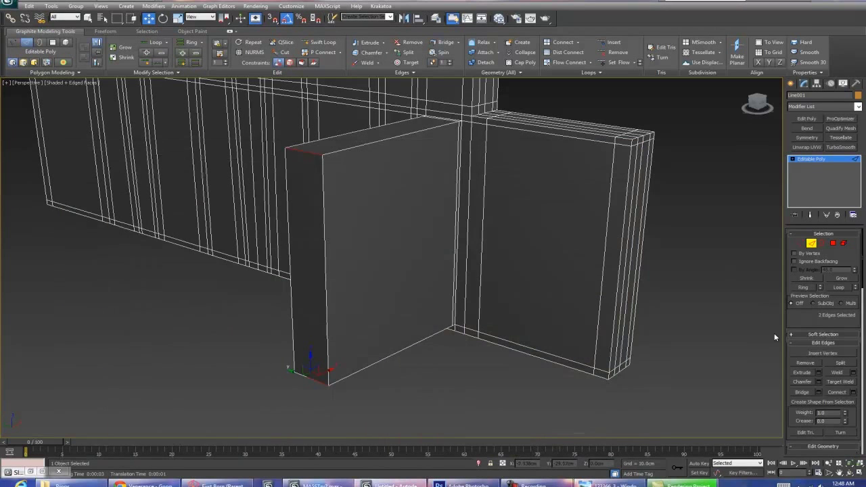
pyautogui.click(819, 386)
pyautogui.moveTo(399, 261); pyautogui.dragTo(401, 262)
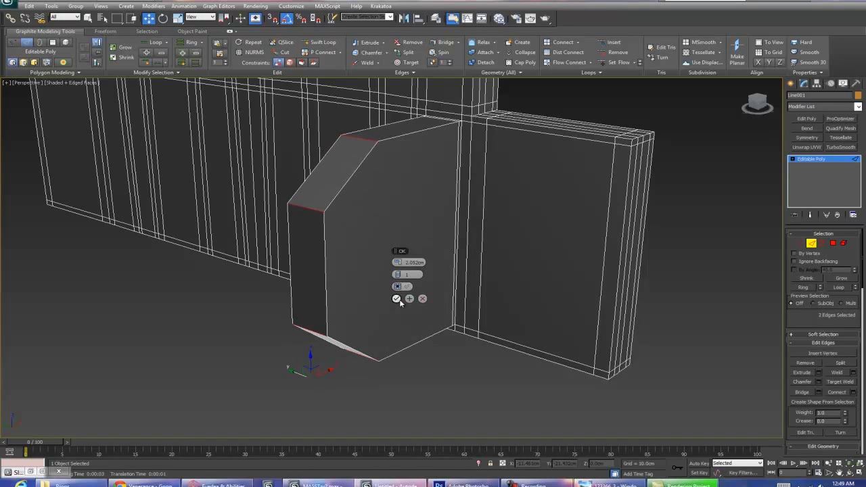
pyautogui.click(398, 302)
# Step: Cut a vertical edge across the flange's front face between the inner vertices of the upper and lower chamfers
pyautogui.keyDown('alt'); pyautogui.moveTo(398, 302); pyautogui.dragTo(322, 123, button='middle'); pyautogui.keyUp('alt')
pyautogui.click(323, 42)
pyautogui.keyDown('alt'); pyautogui.moveTo(406, 169); pyautogui.dragTo(377, 155, button='middle'); pyautogui.keyUp('alt')
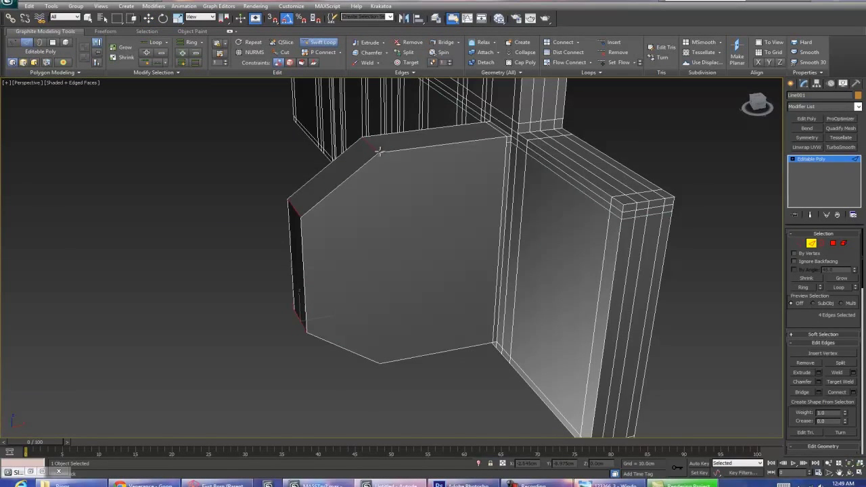
pyautogui.keyDown('alt'); pyautogui.moveTo(371, 208); pyautogui.dragTo(366, 199, button='middle'); pyautogui.keyUp('alt')
pyautogui.hotkey('alt', 'c')
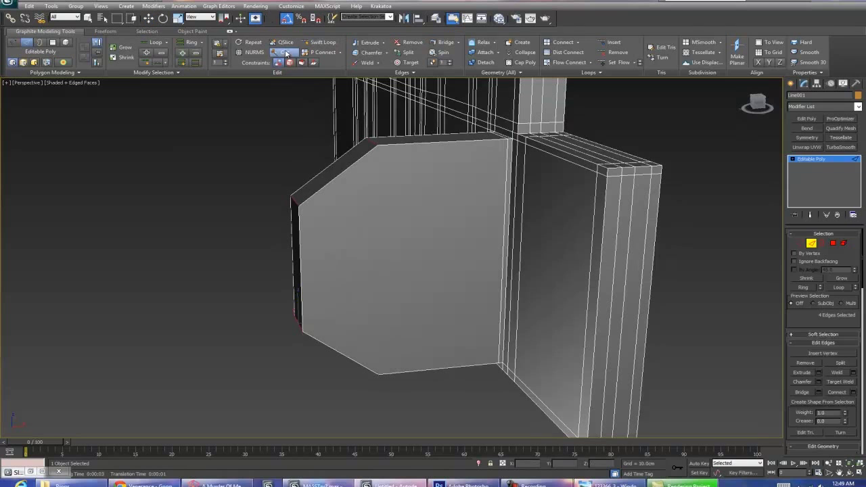
pyautogui.press('1')
pyautogui.click(378, 144)
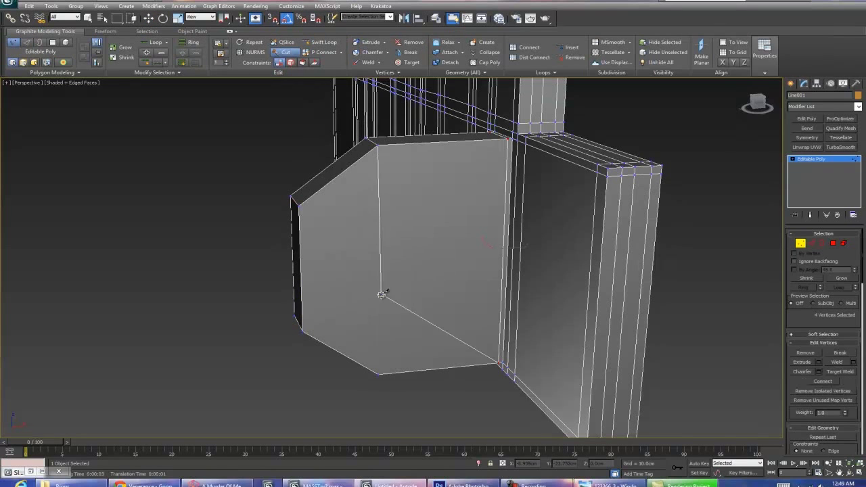
pyautogui.click(378, 372)
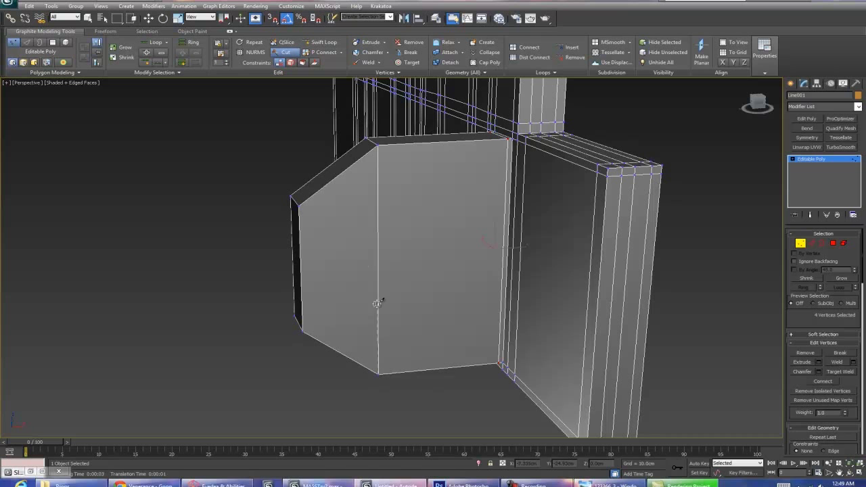
# Step: Cut the matching vertical edge between the chamfer vertices on the opposite face of the flange
pyautogui.keyDown('alt'); pyautogui.moveTo(384, 169); pyautogui.dragTo(628, 173, button='middle'); pyautogui.keyUp('alt')
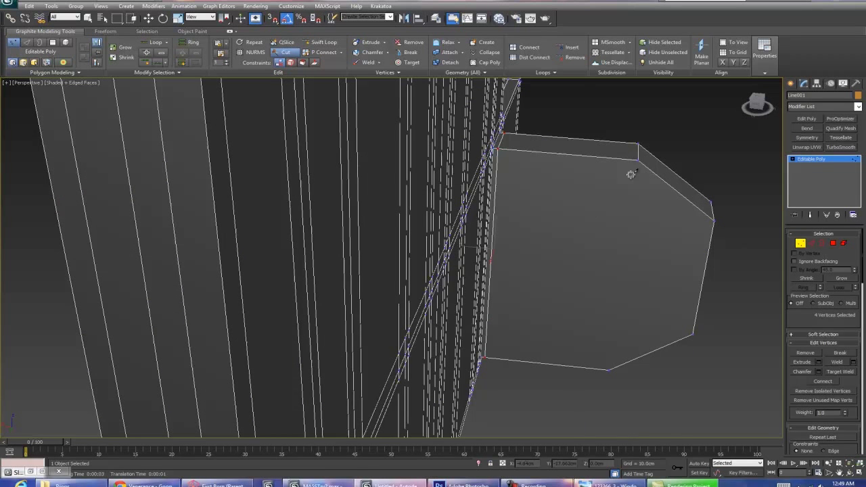
pyautogui.click(638, 159)
pyautogui.click(610, 369)
pyautogui.keyDown('alt'); pyautogui.moveTo(649, 356); pyautogui.dragTo(518, 328, button='middle'); pyautogui.keyUp('alt')
# Step: Insert an edge loop around the model just below the flange's upper edges with Swift Loop
pyautogui.hotkey('shift', 'alt', 'w')
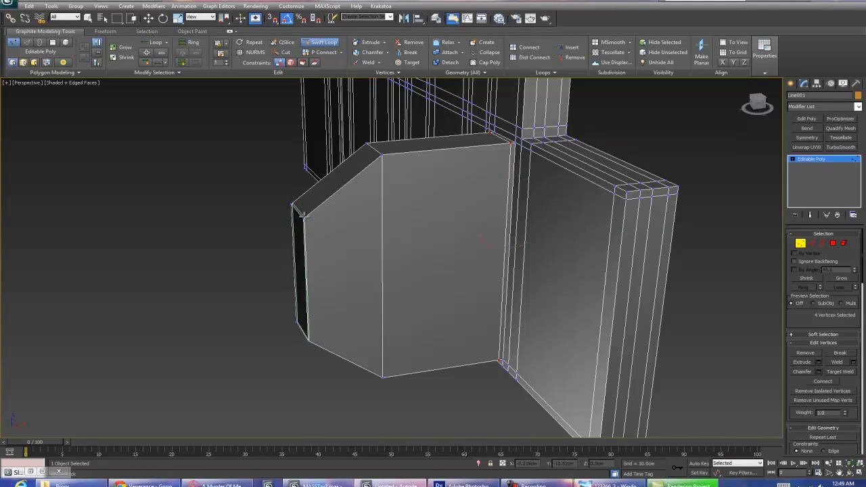
pyautogui.hotkey('shift', 'z')
pyautogui.hotkey('shift', 'z')
pyautogui.hotkey('shift', 'z')
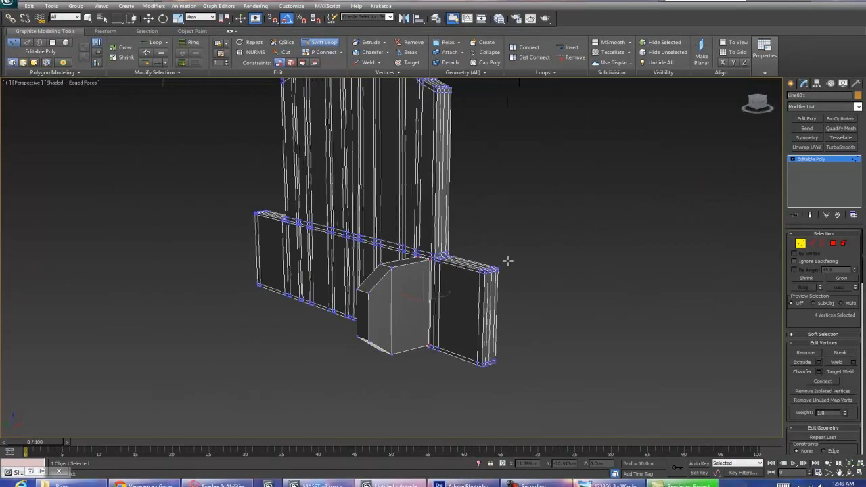
pyautogui.keyDown('alt'); pyautogui.moveTo(508, 260); pyautogui.dragTo(512, 264, button='middle'); pyautogui.keyUp('alt')
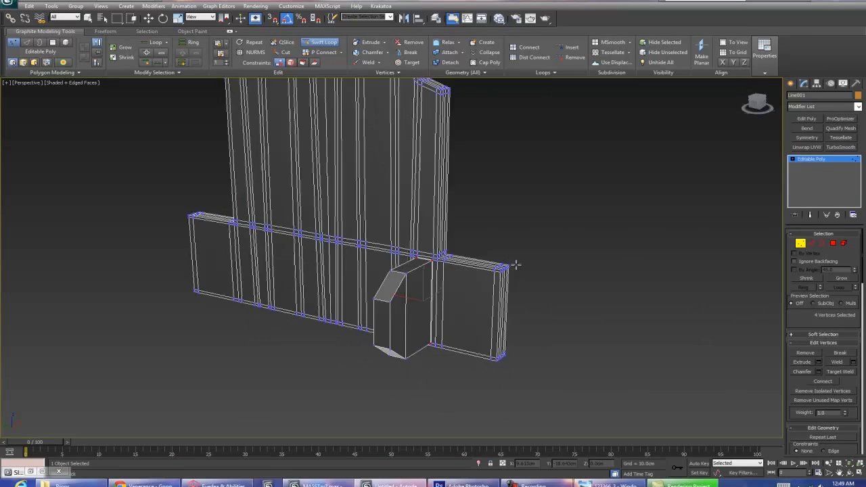
pyautogui.keyDown('alt'); pyautogui.moveTo(640, 240); pyautogui.dragTo(425, 189, button='middle'); pyautogui.keyUp('alt')
pyautogui.scroll(5, 412, 291)
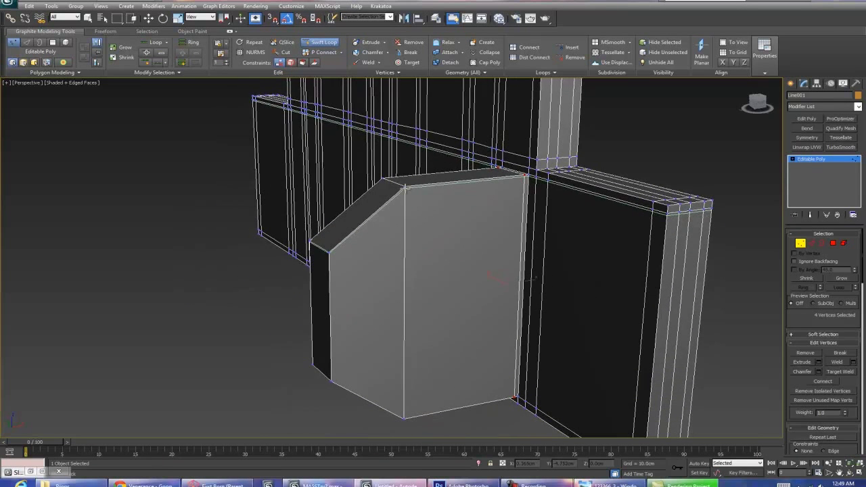
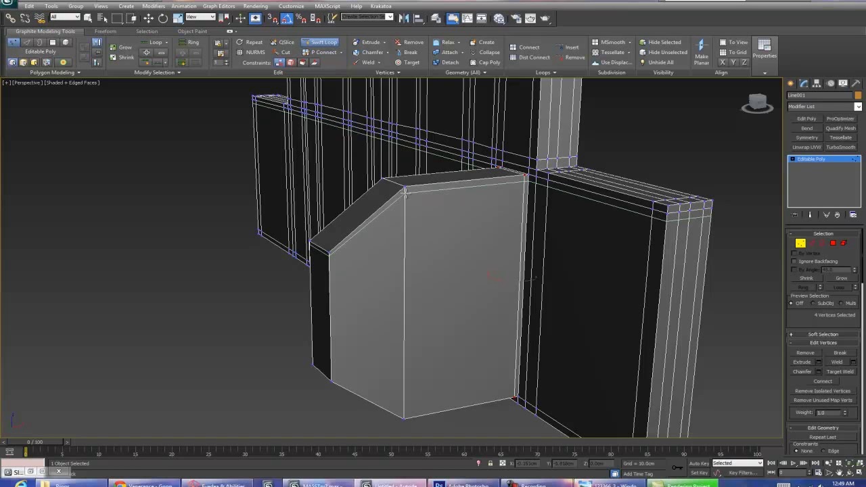
pyautogui.click(405, 192)
# Step: Move the new loop's two vertices at the flange's outer end vertically to even out the spacing below the chamfer
pyautogui.press('w')
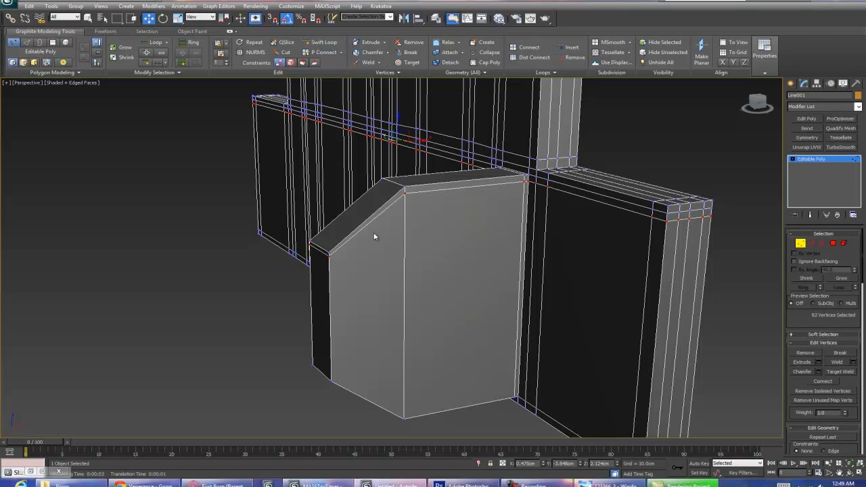
pyautogui.click(332, 261)
pyautogui.keyDown('ctrl'); pyautogui.click(313, 249); pyautogui.keyUp('ctrl')
pyautogui.moveTo(318, 233); pyautogui.dragTo(323, 241)
# Step: Try an edge loop just above the flange's lower edges and raise its two outer-end vertices
pyautogui.click(323, 41)
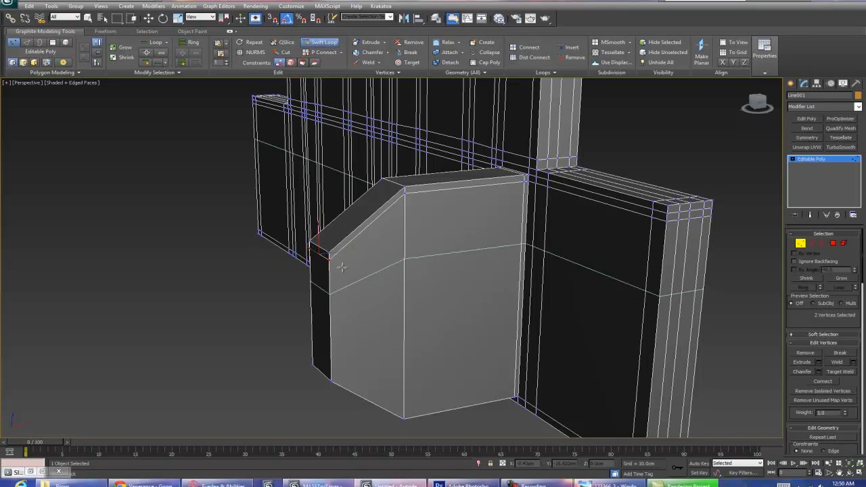
pyautogui.keyDown('alt'); pyautogui.moveTo(332, 284); pyautogui.dragTo(339, 372, button='middle'); pyautogui.keyUp('alt')
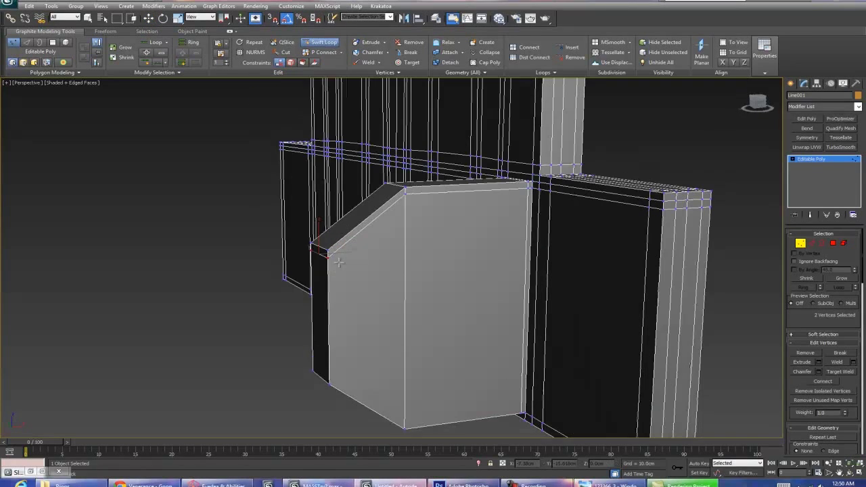
pyautogui.click(329, 379)
pyautogui.press('w')
pyautogui.click(320, 370)
pyautogui.moveTo(321, 357); pyautogui.dragTo(320, 349)
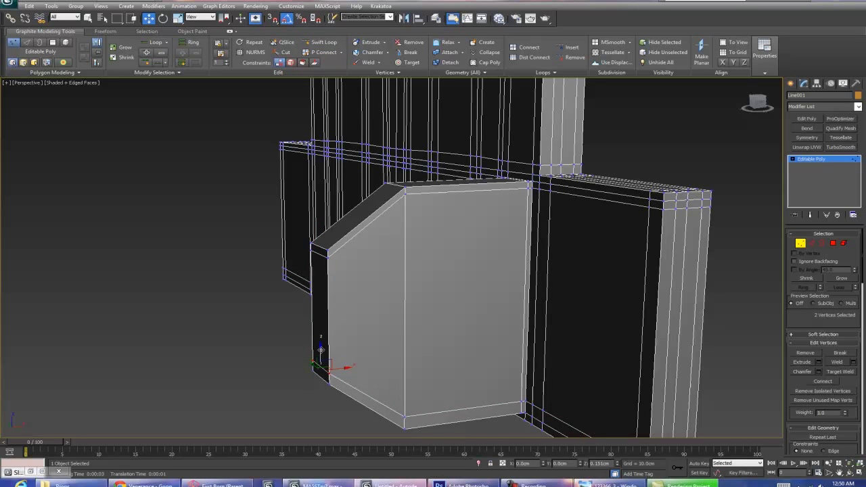
pyautogui.moveTo(406, 414); pyautogui.dragTo(416, 420)
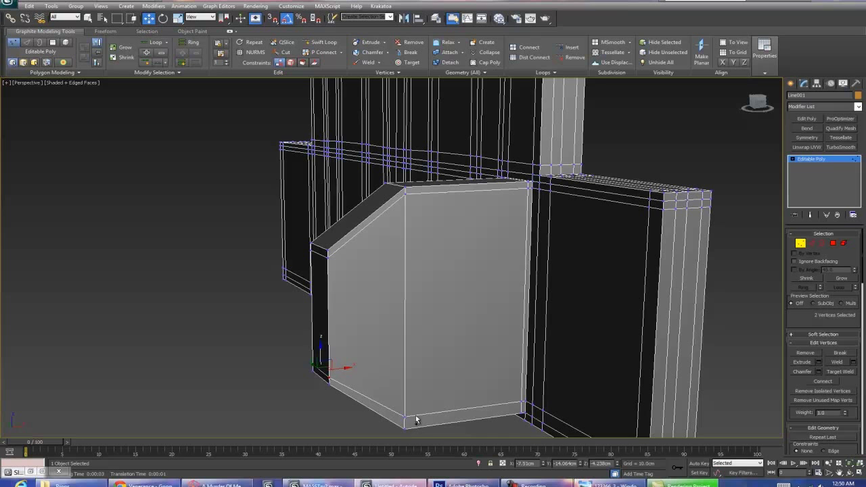
pyautogui.click(328, 250)
# Step: Insert an edge loop very close to the flange's lower edges and adjust the height of its two outer-end vertices
pyautogui.click(320, 42)
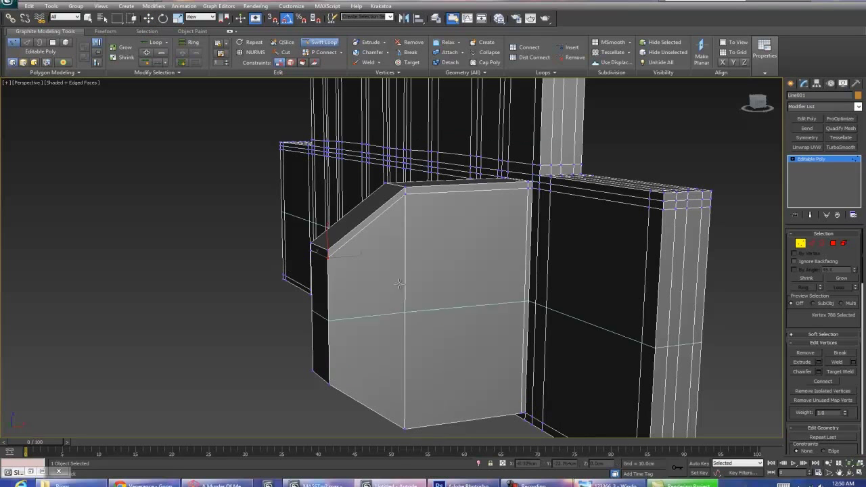
pyautogui.press('w')
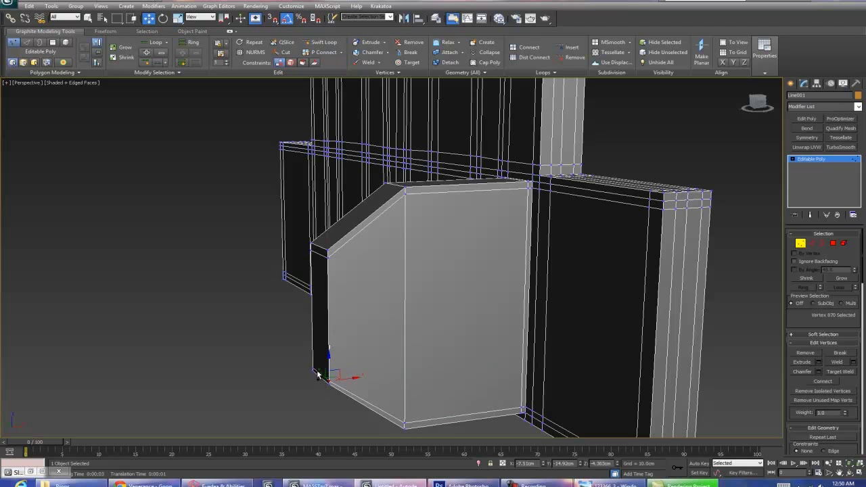
pyautogui.keyDown('alt'); pyautogui.moveTo(317, 355); pyautogui.dragTo(316, 350, button='middle'); pyautogui.keyUp('alt')
pyautogui.moveTo(320, 355); pyautogui.dragTo(322, 355)
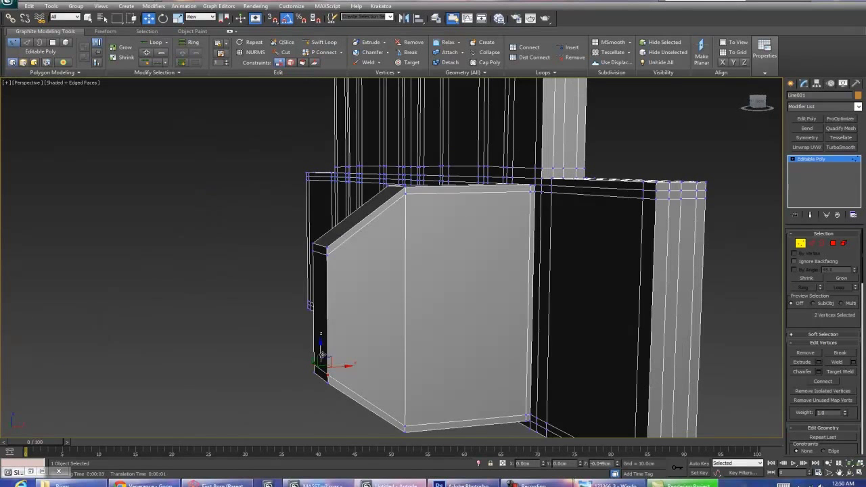
# Step: Insert a supporting edge loop around the flange right beside its outer end edges
pyautogui.keyDown('alt'); pyautogui.moveTo(342, 220); pyautogui.dragTo(383, 248, button='middle'); pyautogui.keyUp('alt')
pyautogui.click(332, 43)
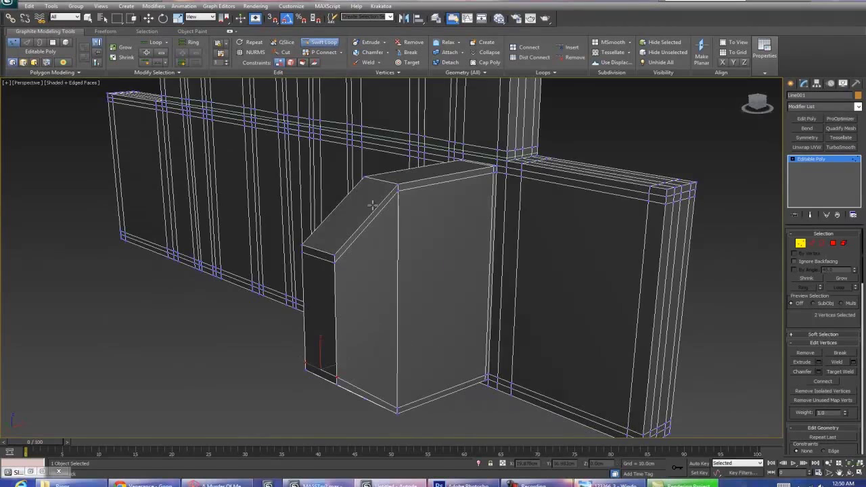
pyautogui.keyDown('alt'); pyautogui.moveTo(396, 298); pyautogui.dragTo(340, 311, button='middle'); pyautogui.keyUp('alt')
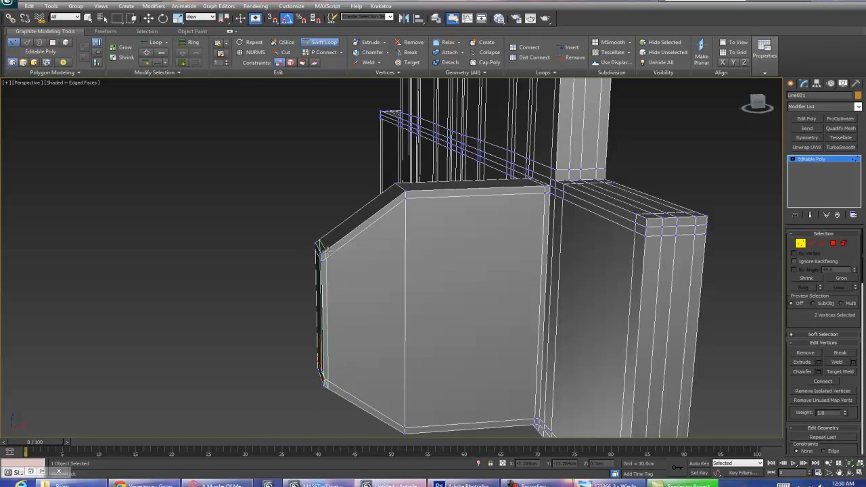
pyautogui.keyDown('alt'); pyautogui.moveTo(323, 250); pyautogui.dragTo(362, 241, button='middle'); pyautogui.keyUp('alt')
pyautogui.click(406, 211)
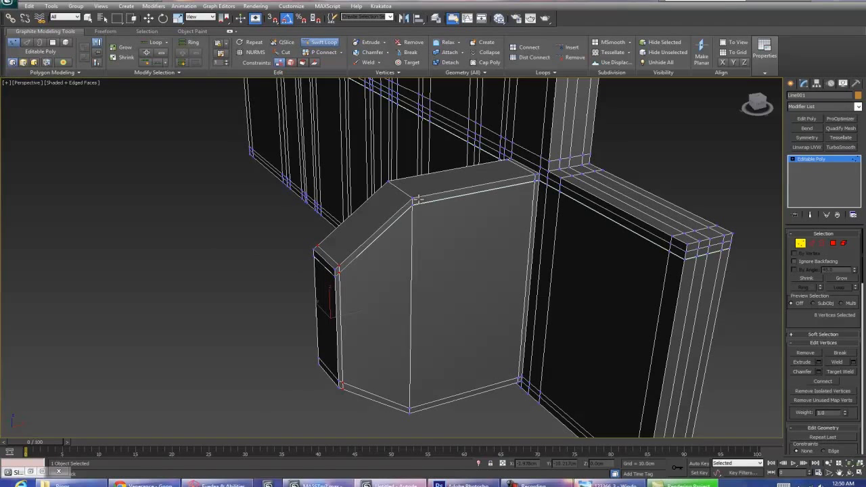
# Step: Insert supporting edge loops close to the flange's central vertical edge, one on each side of it
pyautogui.click(408, 203)
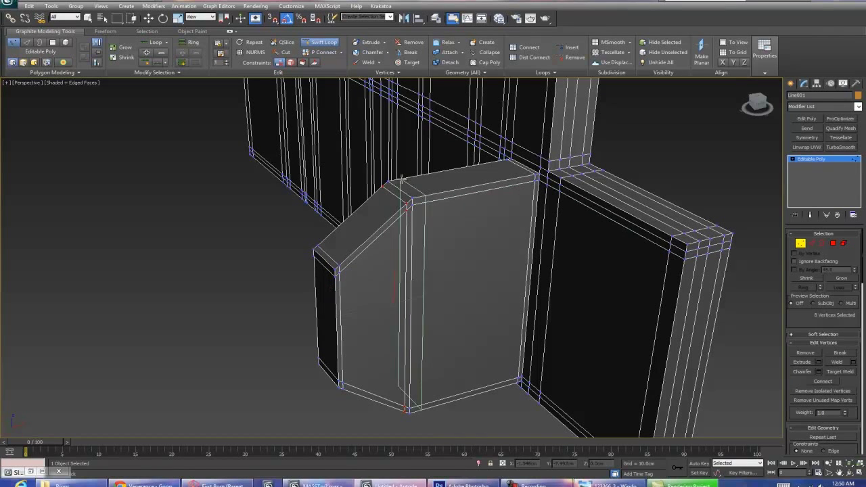
pyautogui.moveTo(395, 181)
pyautogui.keyDown('alt'); pyautogui.mouseDown(button='middle')
pyautogui.moveTo(447, 215)
pyautogui.moveTo(493, 218)
pyautogui.mouseUp(button='middle'); pyautogui.keyUp('alt')
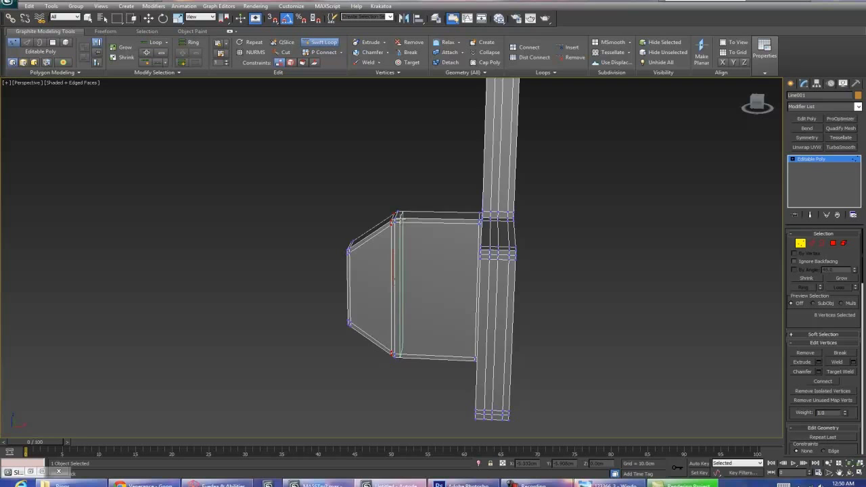
pyautogui.keyDown('alt'); pyautogui.moveTo(399, 218); pyautogui.dragTo(467, 213, button='middle'); pyautogui.keyUp('alt')
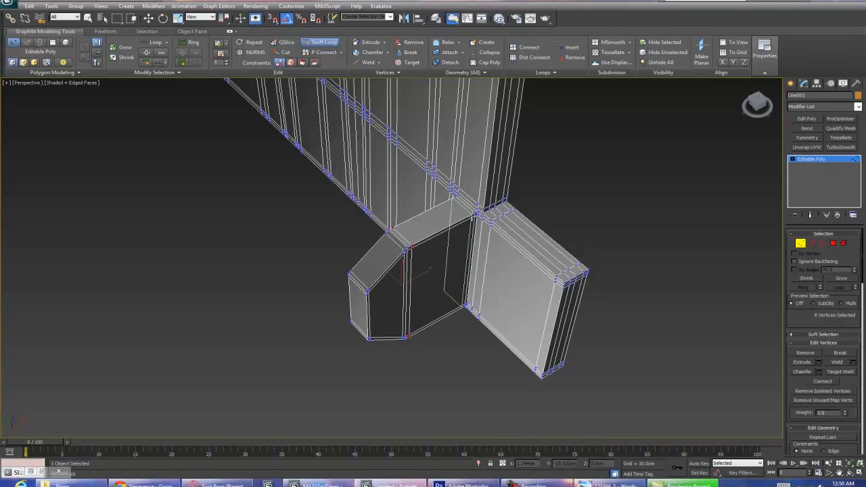
pyautogui.keyDown('alt'); pyautogui.moveTo(467, 215); pyautogui.dragTo(442, 281, button='middle'); pyautogui.keyUp('alt')
pyautogui.press('w')
# Step: Hide the edge display, turn on NURMS smoothing for the mesh, and switch to edge level
pyautogui.press('F4')
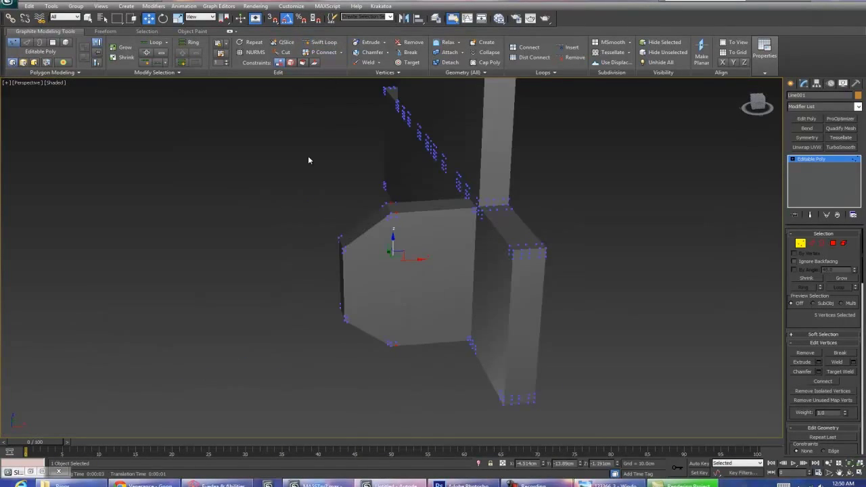
pyautogui.click(255, 54)
pyautogui.keyDown('alt'); pyautogui.moveTo(269, 201); pyautogui.dragTo(298, 198, button='middle'); pyautogui.keyUp('alt')
pyautogui.press('2')
# Step: Examine the smoothed flange, its chamfered corners and its junction with the plate from several angles
pyautogui.keyDown('alt'); pyautogui.moveTo(237, 217); pyautogui.dragTo(228, 161, button='middle'); pyautogui.keyUp('alt')
pyautogui.keyDown('alt'); pyautogui.moveTo(427, 186); pyautogui.dragTo(336, 301, button='middle'); pyautogui.keyUp('alt')
pyautogui.scroll(2, 406, 280)
pyautogui.scroll(2, 351, 205)
pyautogui.moveTo(364, 214); pyautogui.dragTo(499, 250, button='middle')
pyautogui.scroll(-10, 530, 271)
pyautogui.keyDown('alt'); pyautogui.moveTo(532, 274); pyautogui.dragTo(407, 262, button='middle'); pyautogui.keyUp('alt')
pyautogui.scroll(8, 407, 263)
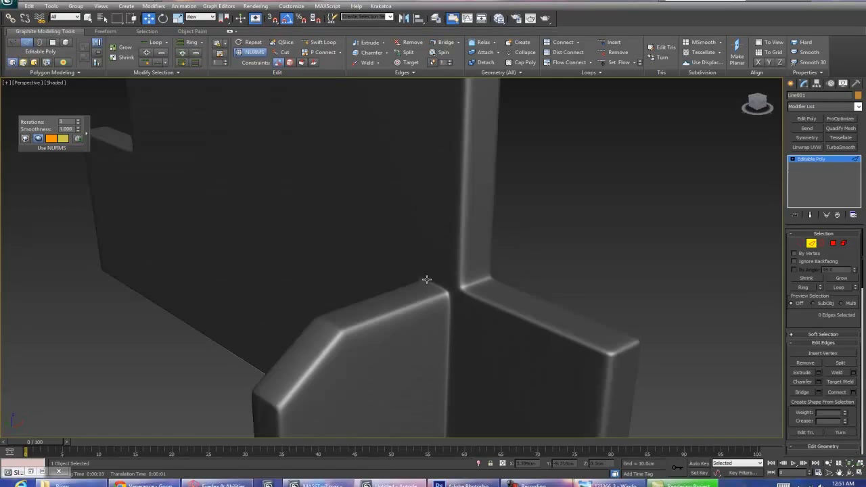
pyautogui.keyDown('alt'); pyautogui.moveTo(460, 306); pyautogui.dragTo(464, 276, button='middle'); pyautogui.keyUp('alt')
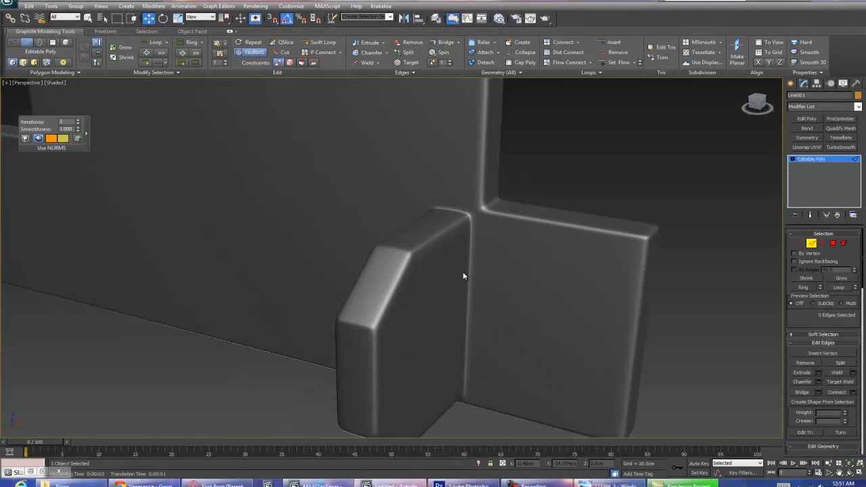
# Step: Leave edge level, display the mesh edges and turn off NURMS smoothing
pyautogui.keyDown('alt'); pyautogui.moveTo(472, 247); pyautogui.dragTo(467, 301, button='middle'); pyautogui.keyUp('alt')
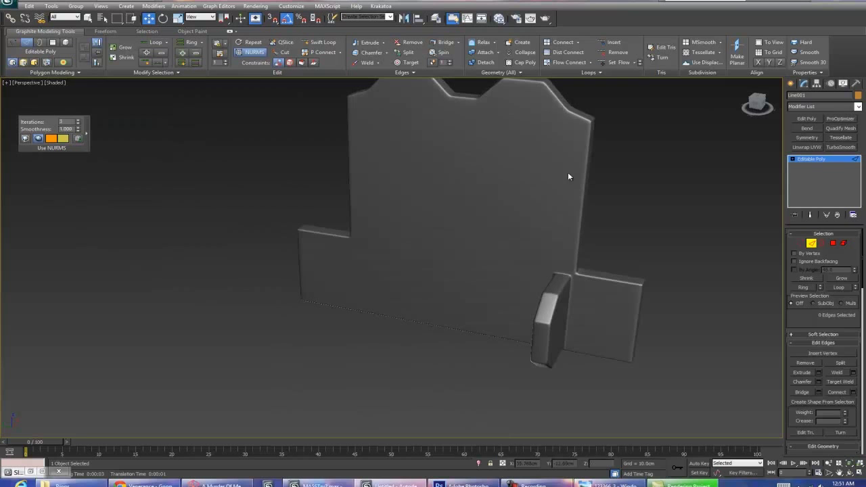
pyautogui.click(813, 245)
pyautogui.press('F4')
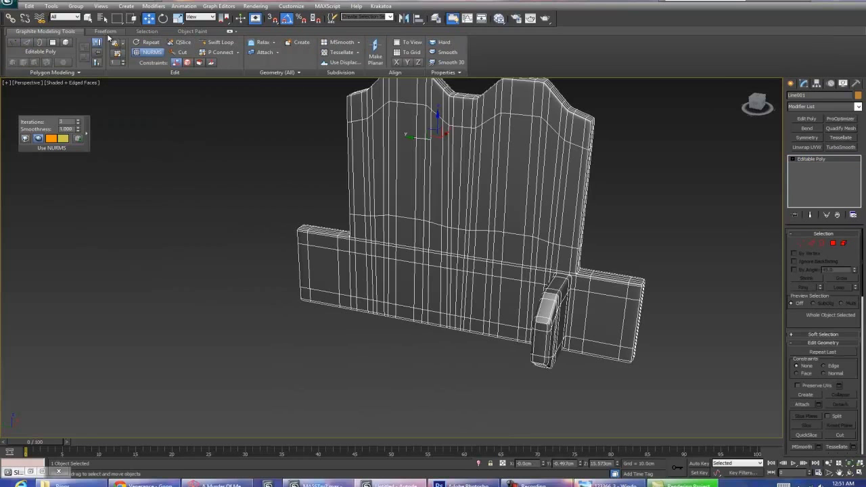
pyautogui.click(147, 52)
pyautogui.press('F4')
pyautogui.press('F4')
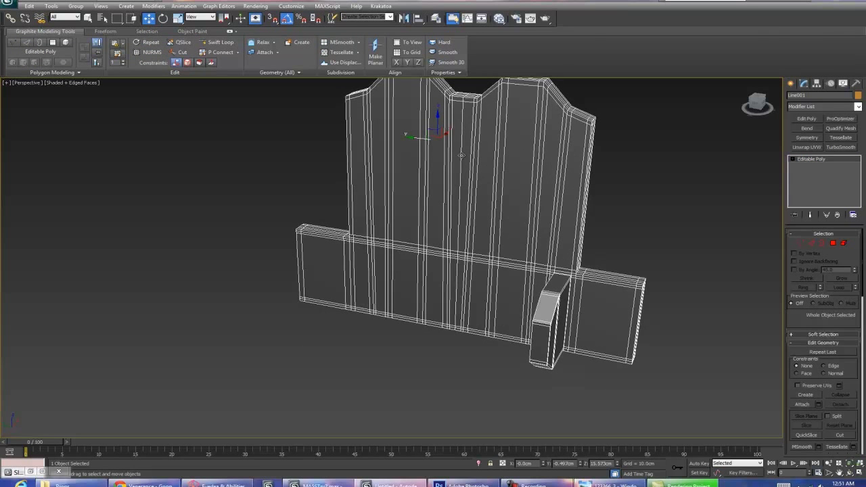
# Step: Mirror the flange onto the plate's other side with a Symmetry modifier on the X axis and collapse the stack
pyautogui.press('2')
pyautogui.click(461, 155)
pyautogui.click(806, 138)
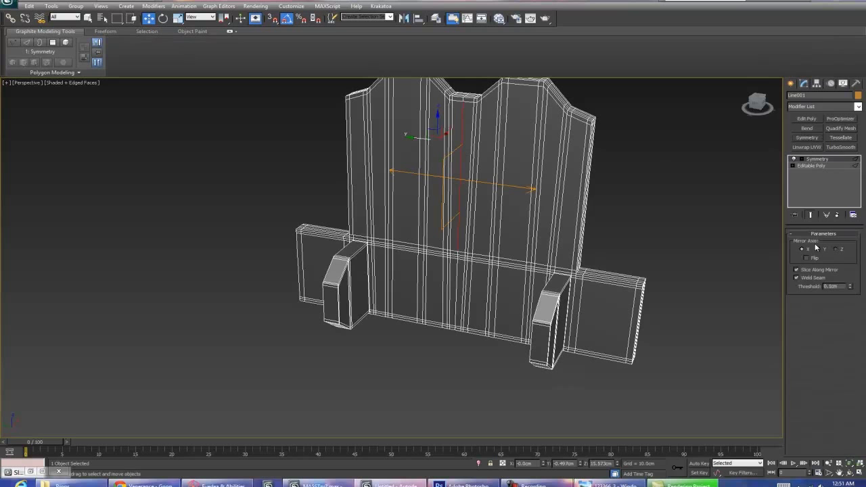
pyautogui.rightClick(807, 158)
pyautogui.click(811, 245)
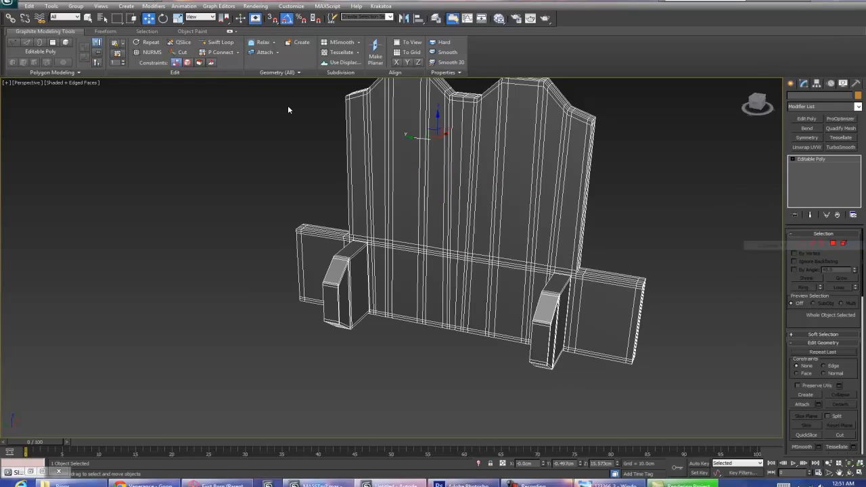
# Step: Turn NURMS smoothing back on for the mirrored model and hide the edge display
pyautogui.click(145, 52)
pyautogui.press('F4')
pyautogui.keyDown('alt'); pyautogui.moveTo(223, 162); pyautogui.dragTo(264, 181, button='middle'); pyautogui.keyUp('alt')
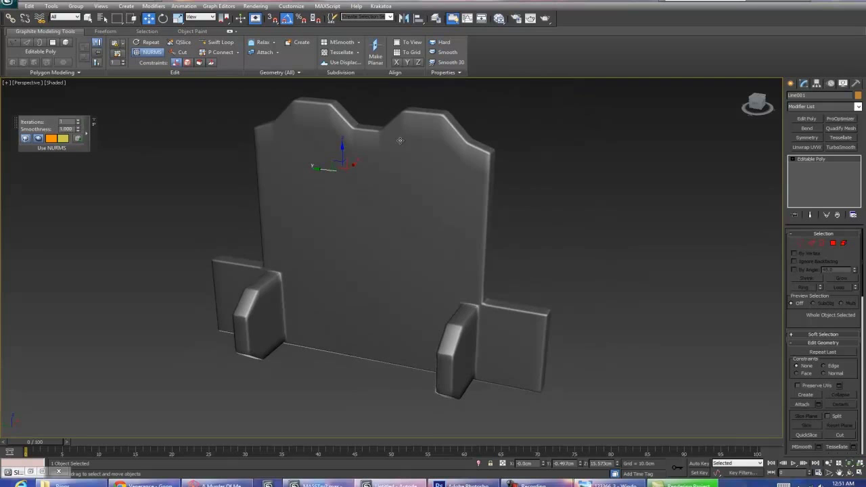
pyautogui.keyDown('alt'); pyautogui.moveTo(437, 146); pyautogui.dragTo(353, 148, button='middle'); pyautogui.keyUp('alt')
# Step: Compare the plate with and without NURMS smoothing and examine both flanges from several angles
pyautogui.click(218, 42)
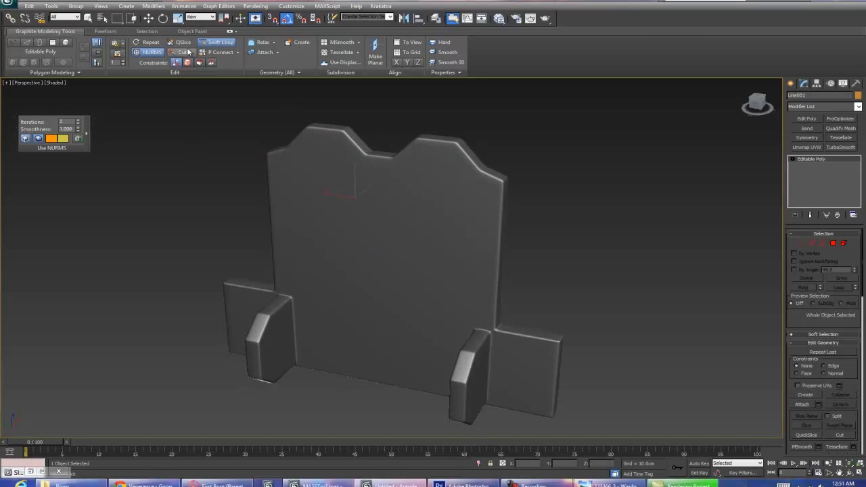
pyautogui.click(148, 52)
pyautogui.click(205, 45)
pyautogui.click(152, 52)
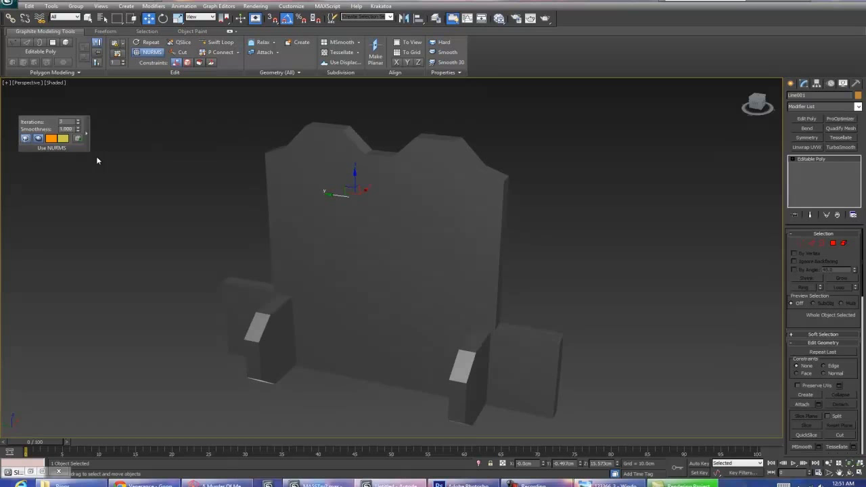
pyautogui.keyDown('alt'); pyautogui.moveTo(98, 195); pyautogui.dragTo(616, 196, button='middle'); pyautogui.keyUp('alt')
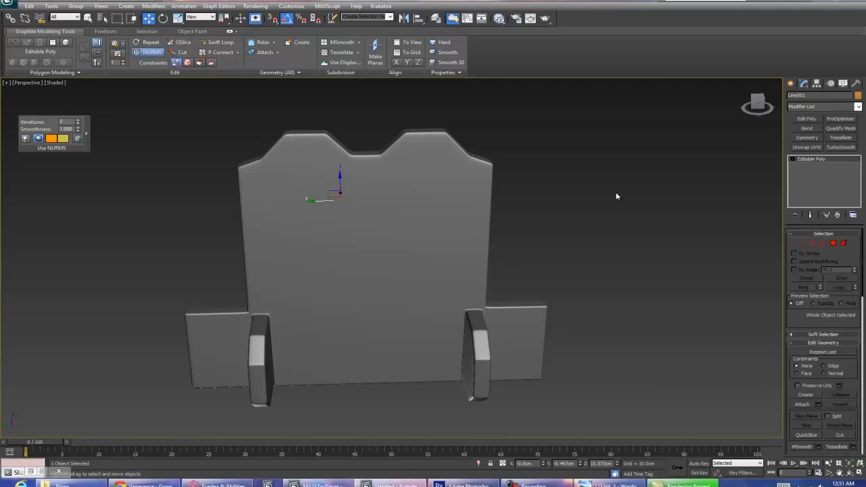
pyautogui.keyDown('alt'); pyautogui.moveTo(555, 190); pyautogui.dragTo(620, 182, button='middle'); pyautogui.keyUp('alt')
# Step: Try curving the whole plate with a Bend modifier on the Z axis, and delete the modifier
pyautogui.click(807, 128)
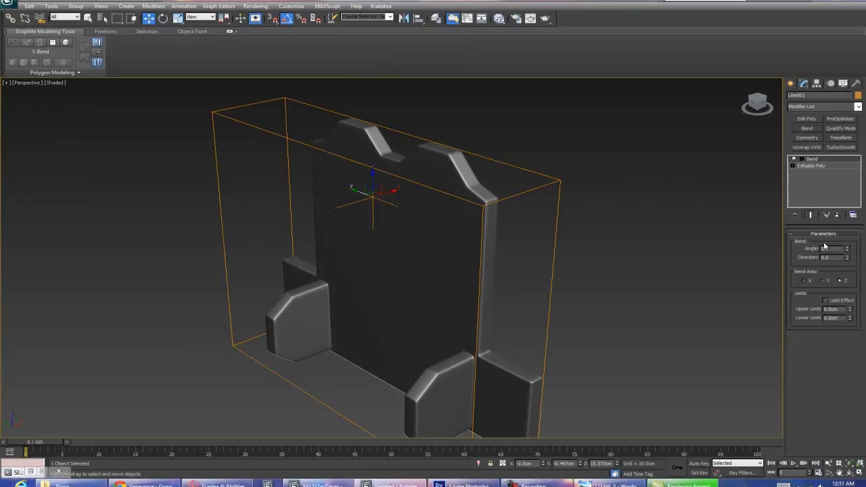
pyautogui.moveTo(847, 251); pyautogui.dragTo(848, 203)
pyautogui.keyDown('alt'); pyautogui.moveTo(358, 291); pyautogui.dragTo(443, 270, button='middle'); pyautogui.keyUp('alt')
pyautogui.rightClick(811, 167)
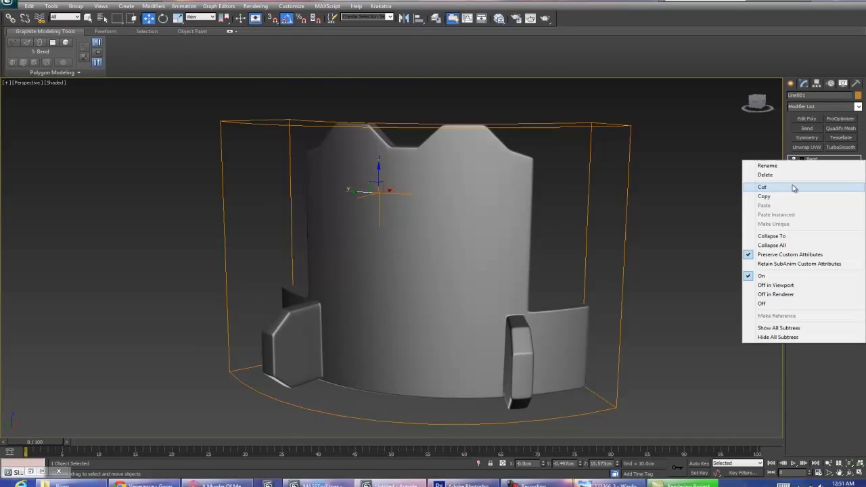
pyautogui.click(768, 175)
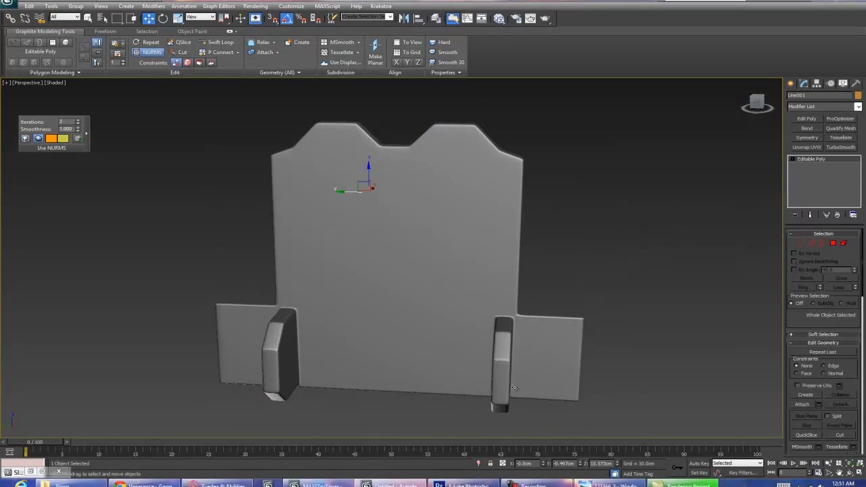
# Step: Examine the flanges, holes and recessed panel in the reference photo 123366_3
pyautogui.click(606, 485)
pyautogui.scroll(-4, 422, 240)
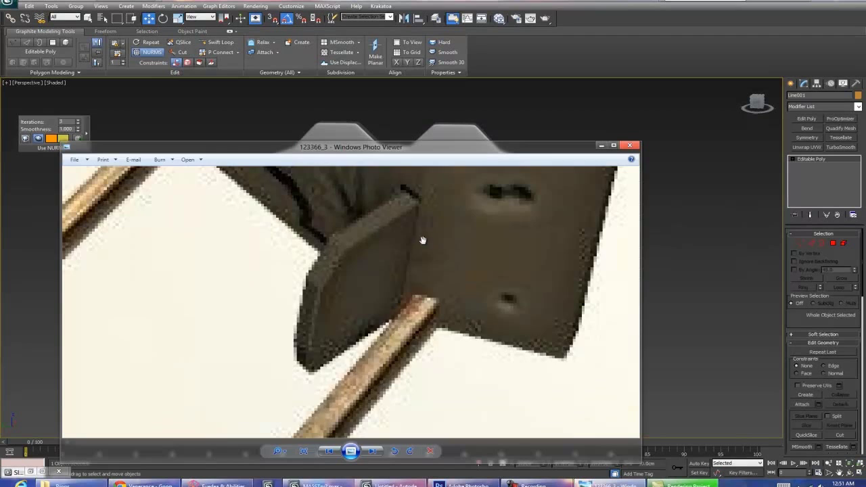
pyautogui.moveTo(385, 211); pyautogui.dragTo(490, 308)
pyautogui.moveTo(579, 321); pyautogui.dragTo(518, 395)
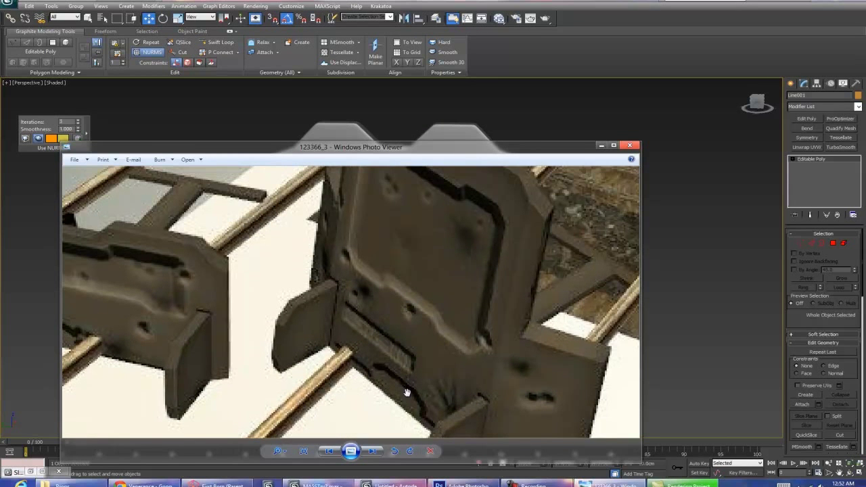
pyautogui.click(602, 145)
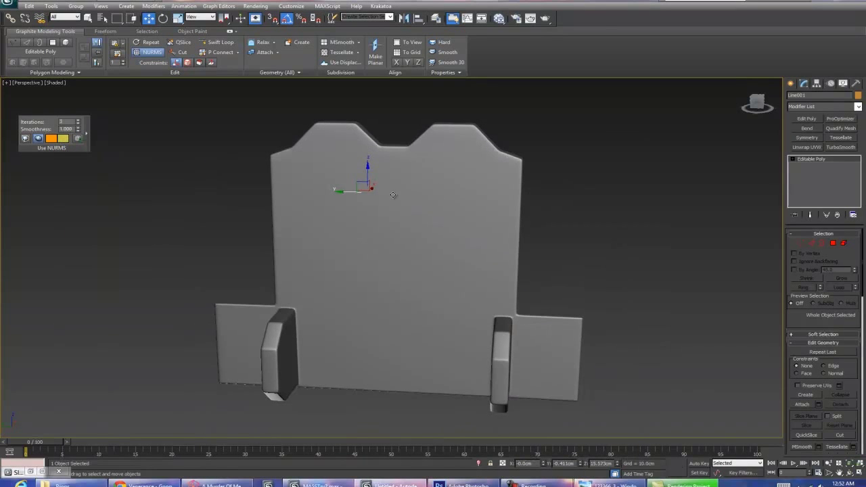
# Step: Display the mesh edges again and turn off NURMS smoothing, facing the plate's front
pyautogui.press('F4')
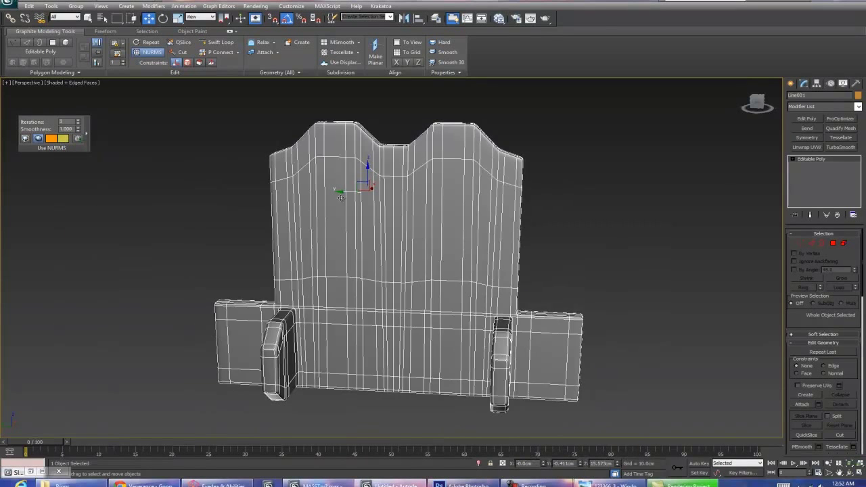
pyautogui.keyDown('alt'); pyautogui.moveTo(349, 202); pyautogui.dragTo(356, 193, button='middle'); pyautogui.keyUp('alt')
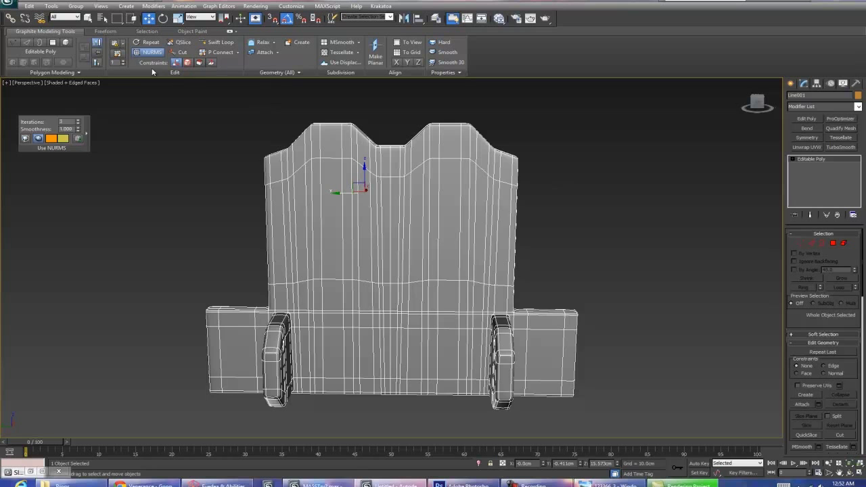
pyautogui.hotkey('ctrl', 'q')
pyautogui.moveTo(413, 198); pyautogui.dragTo(426, 209, button='middle')
pyautogui.scroll(2, 426, 209)
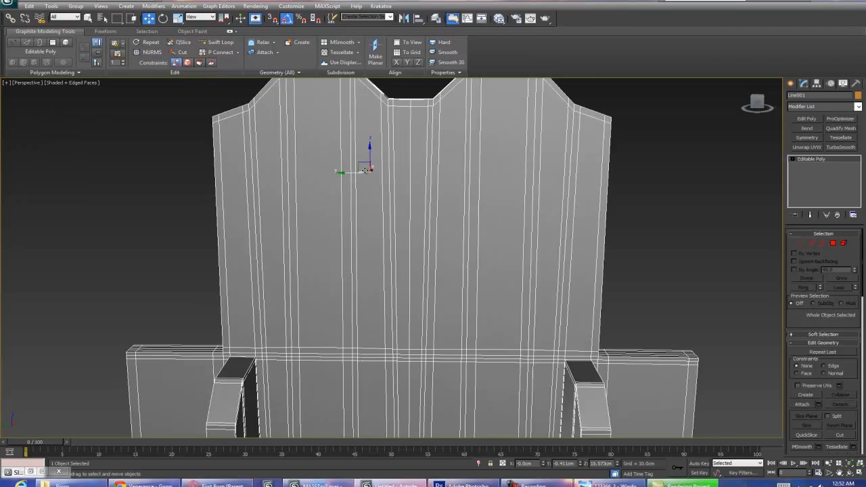
# Step: Insert two horizontal edge loops across the plate's tall section with Swift Loop, one near its upper contour and one lower down
pyautogui.click(216, 42)
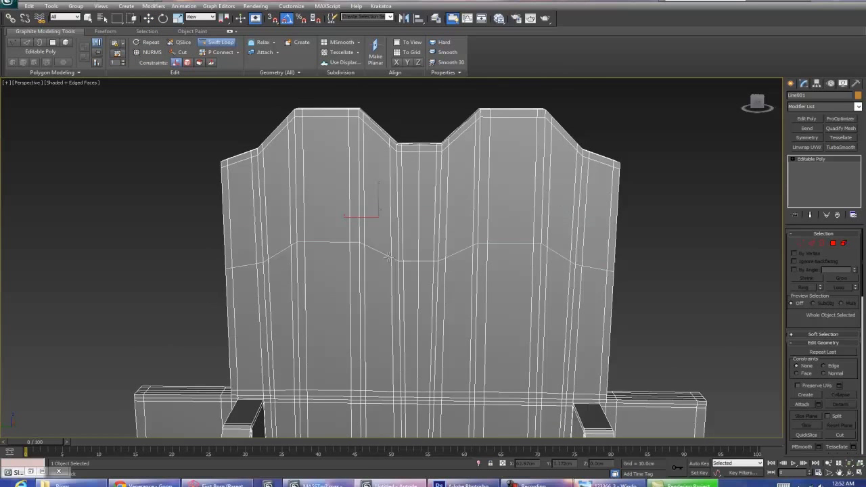
pyautogui.click(324, 161)
pyautogui.rightClick(325, 341)
# Step: Select several of the tall front polygons between the two horizontal loops on both halves of the plate
pyautogui.press('w')
pyautogui.press('4')
pyautogui.click(290, 262)
pyautogui.keyDown('ctrl'); pyautogui.click(326, 268); pyautogui.keyUp('ctrl')
pyautogui.keyDown('ctrl'); pyautogui.click(377, 273); pyautogui.keyUp('ctrl')
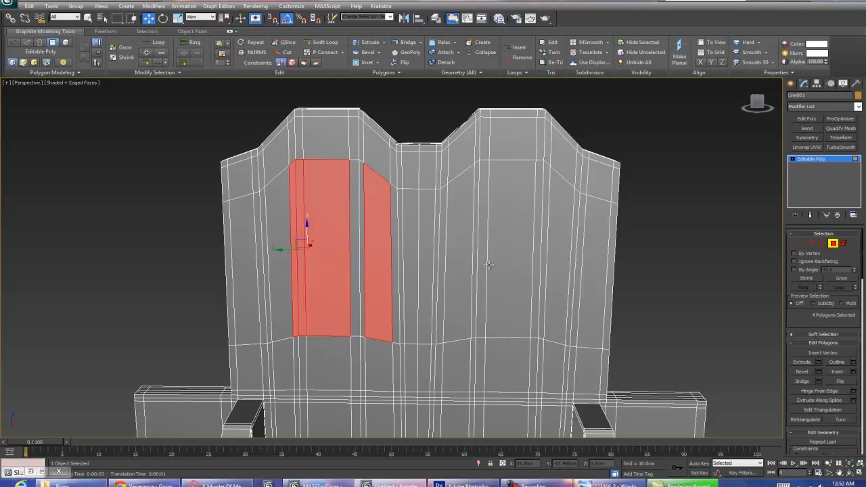
pyautogui.keyDown('ctrl'); pyautogui.click(509, 251); pyautogui.keyUp('ctrl')
pyautogui.keyDown('ctrl'); pyautogui.click(439, 284); pyautogui.keyUp('ctrl')
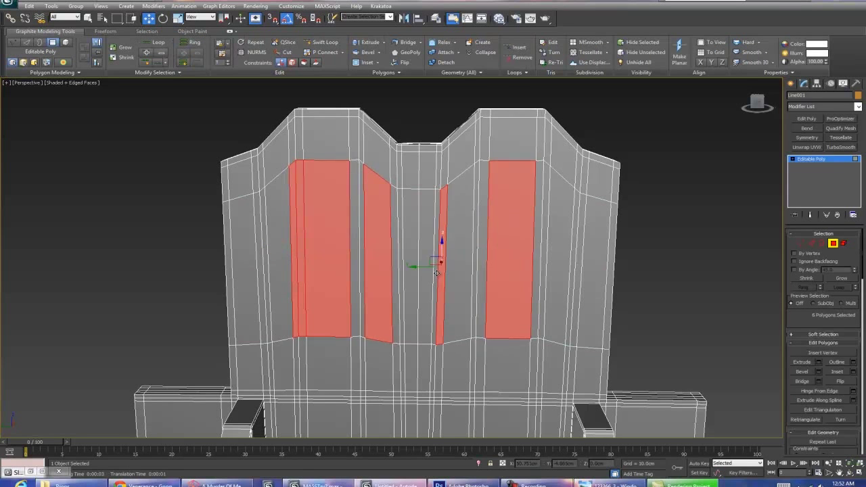
# Step: Extrude the selected polygons inward with a height of -0.81 cm and scale them
pyautogui.click(818, 363)
pyautogui.moveTo(398, 274)
pyautogui.mouseDown()
pyautogui.moveTo(348, 288)
pyautogui.moveTo(397, 284)
pyautogui.mouseUp()
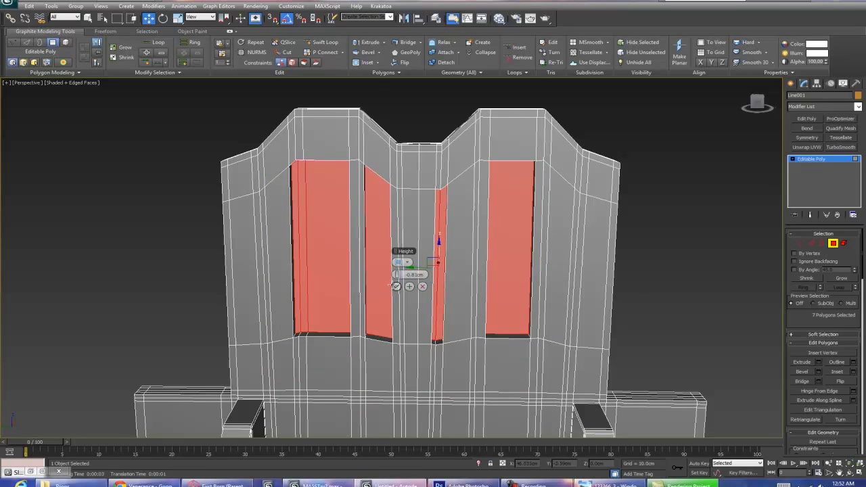
pyautogui.click(396, 286)
pyautogui.press('r')
pyautogui.moveTo(443, 252); pyautogui.dragTo(450, 274)
pyautogui.press('w')
pyautogui.keyDown('alt'); pyautogui.moveTo(449, 274); pyautogui.dragTo(474, 271, button='middle'); pyautogui.keyUp('alt')
# Step: Undo the scaling, inward extrusion, polygon selection and horizontal edge loops, and leave polygon level
pyautogui.hotkey('ctrl', 'z')
pyautogui.hotkey('ctrl', 'z')
pyautogui.hotkey('ctrl', 'z')
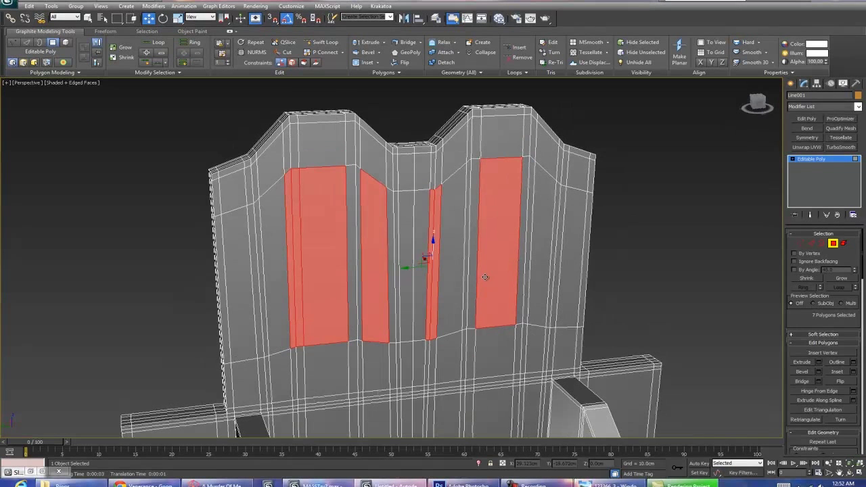
pyautogui.hotkey('ctrl', 'z')
pyautogui.hotkey('ctrl', 'z')
pyautogui.hotkey('ctrl', 'z')
pyautogui.hotkey('ctrl', 'z')
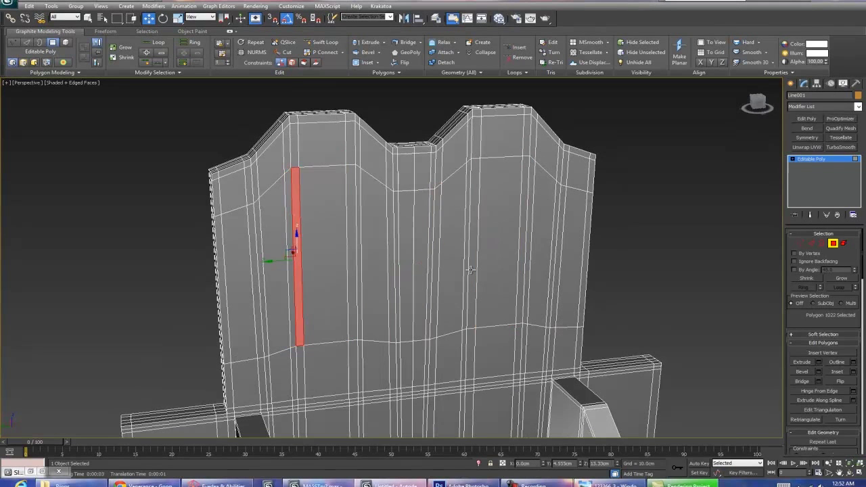
pyautogui.keyDown('alt'); pyautogui.moveTo(470, 270); pyautogui.dragTo(546, 267, button='middle'); pyautogui.keyUp('alt')
pyautogui.click(833, 244)
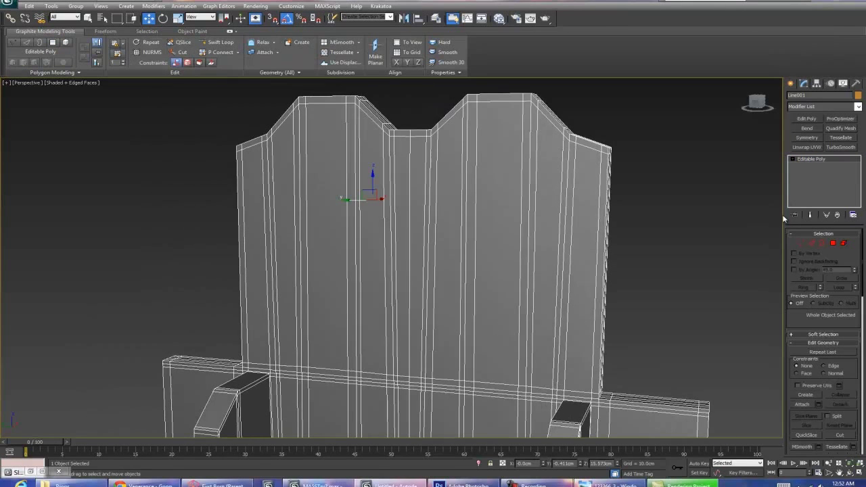
# Step: Switch to the Left view and frame the plate's tall section
pyautogui.scroll(4, 369, 224)
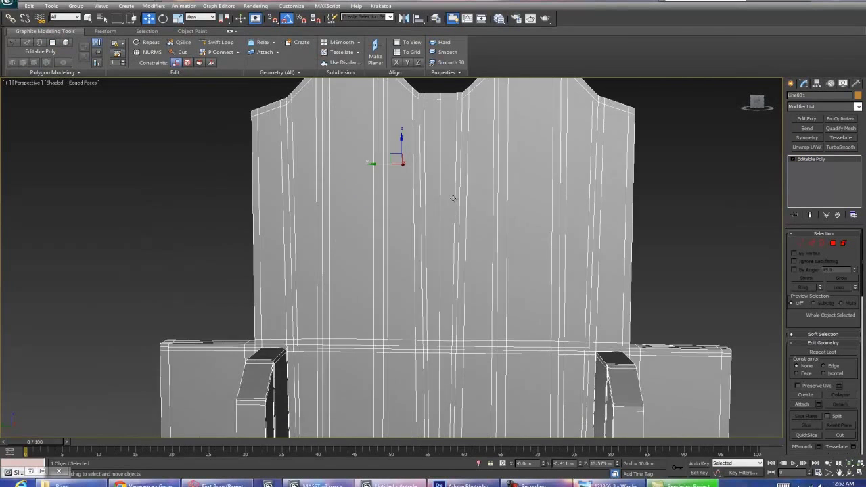
pyautogui.press('l')
pyautogui.scroll(4, 433, 206)
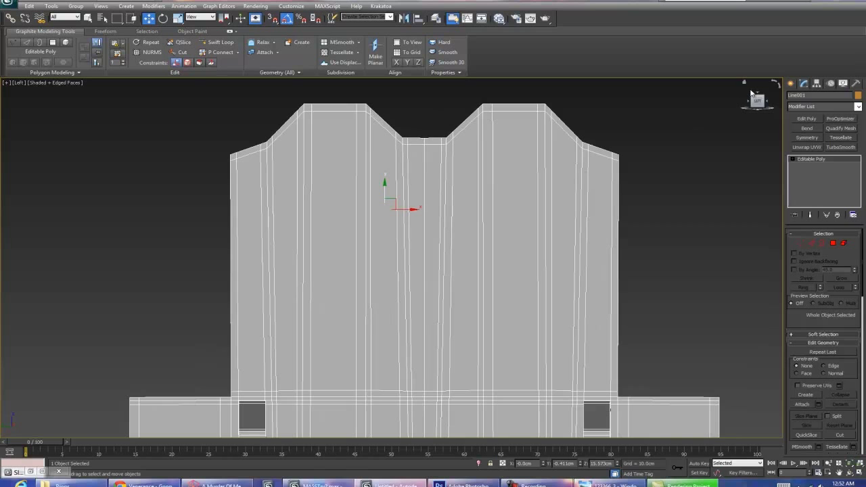
pyautogui.moveTo(577, 243); pyautogui.dragTo(542, 211, button='middle')
pyautogui.scroll(1, 545, 207)
pyautogui.scroll(-1, 548, 216)
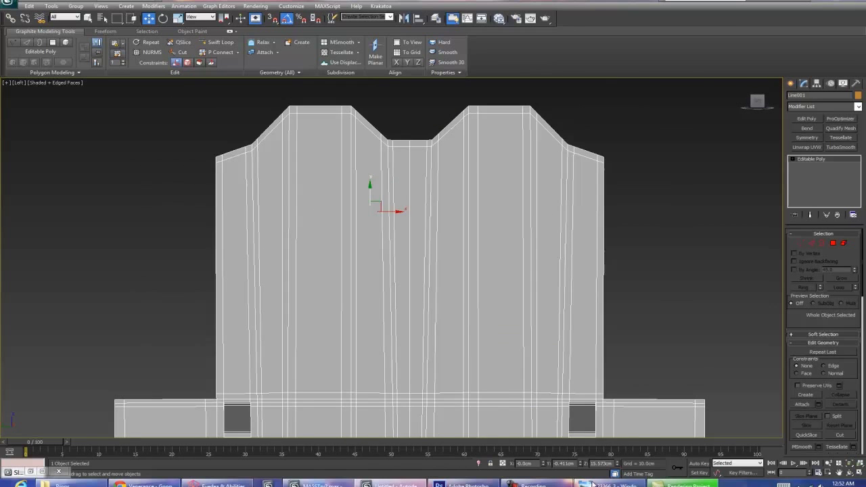
# Step: Examine the outline of the recessed panel in the reference photo
pyautogui.hotkey('alt', 'Tab')
pyautogui.moveTo(391, 259); pyautogui.dragTo(412, 217)
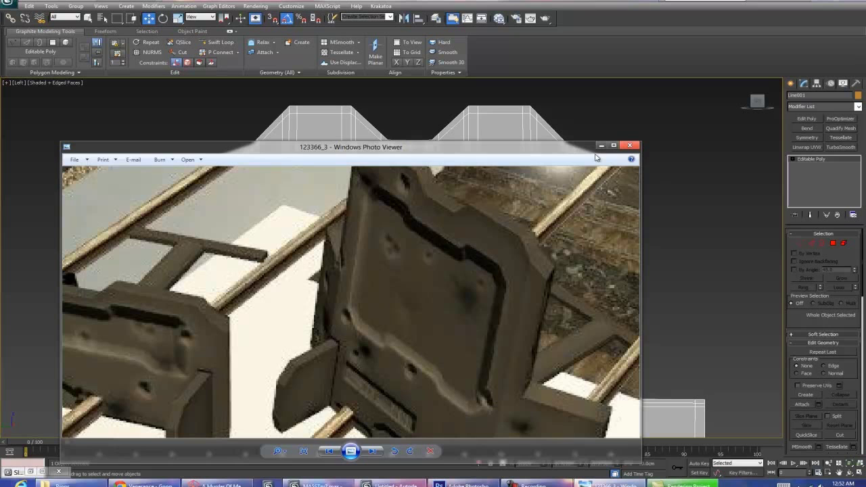
pyautogui.click(570, 147)
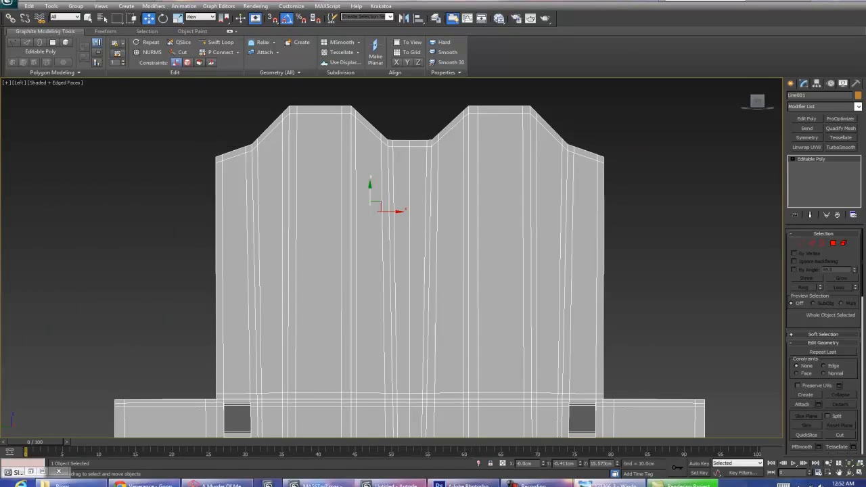
# Step: Start a Line spline tracing the recessed panel on the plate's tall section, along its left side, lower-left foot and lower middle edge
pyautogui.click(789, 82)
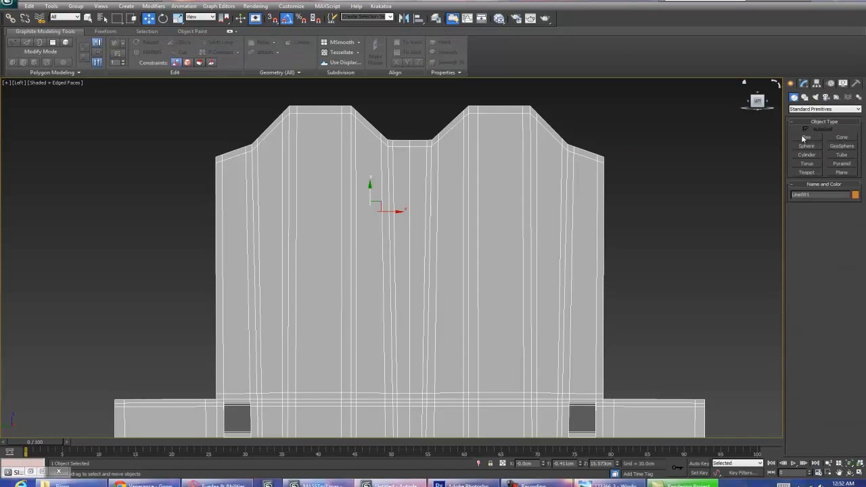
pyautogui.click(805, 97)
pyautogui.click(806, 144)
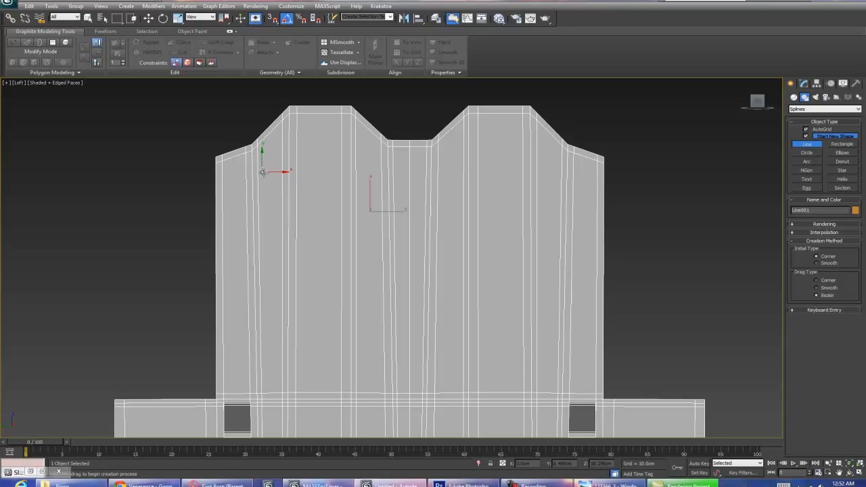
pyautogui.click(262, 166)
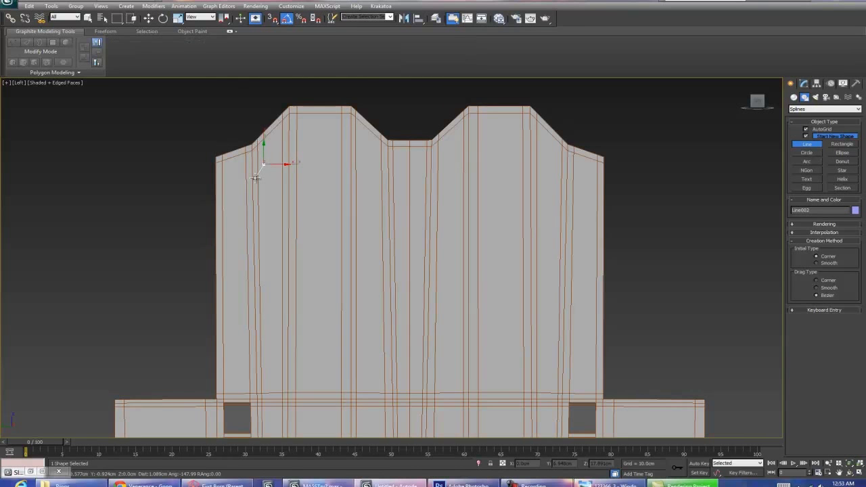
pyautogui.click(255, 177)
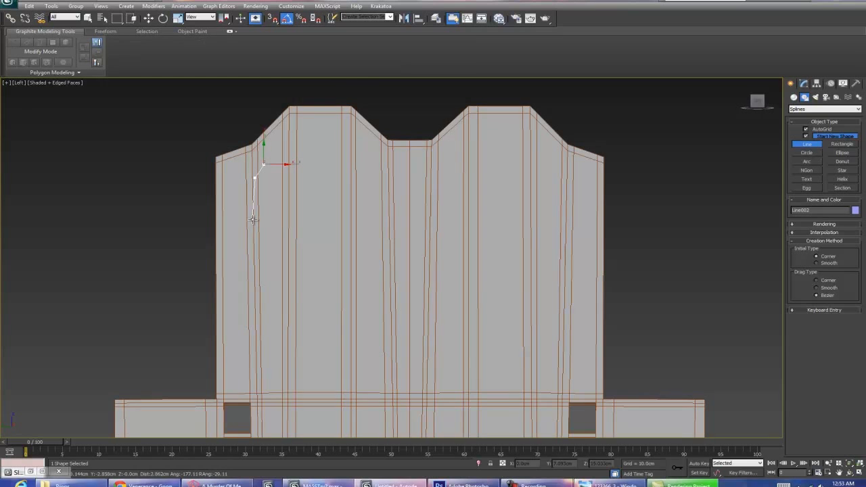
pyautogui.click(257, 316)
pyautogui.click(270, 333)
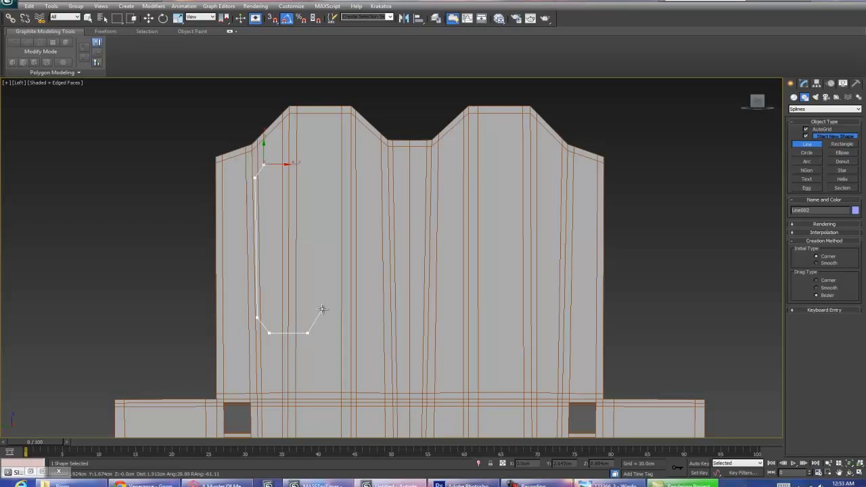
pyautogui.click(319, 318)
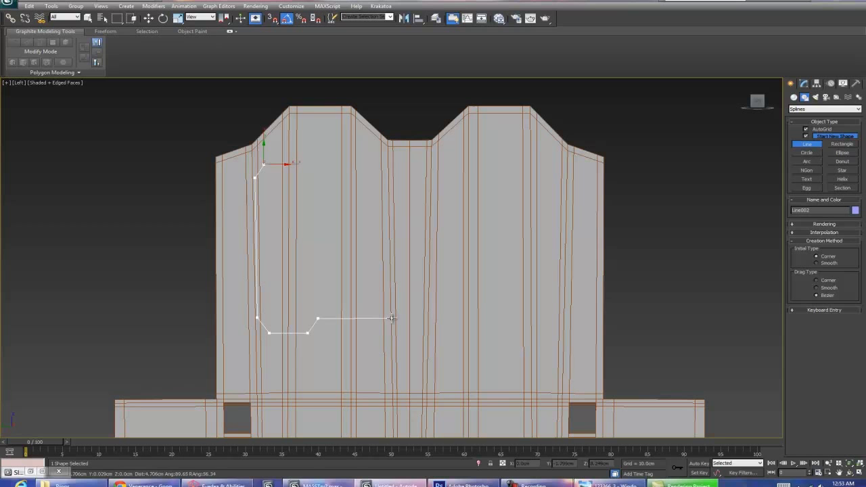
pyautogui.click(451, 318)
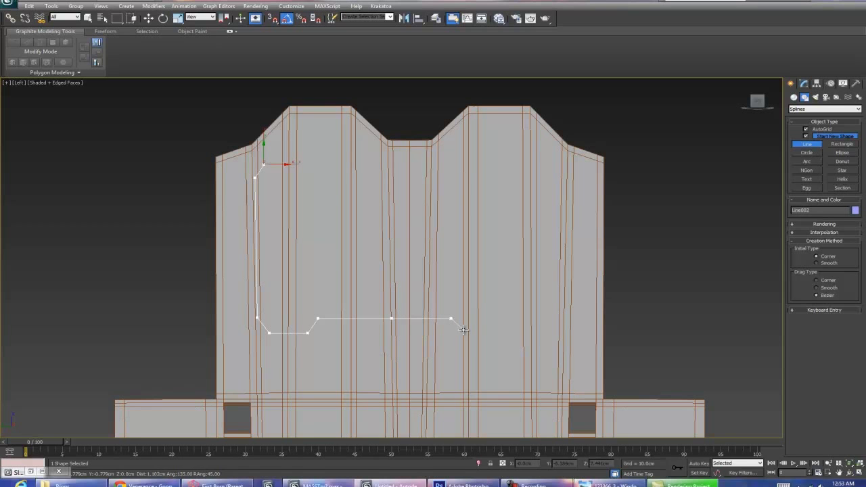
# Step: Trace the panel's lower-right foot, right side and stepped upper edge, and close the spline at its first point
pyautogui.click(463, 329)
pyautogui.click(493, 330)
pyautogui.click(508, 314)
pyautogui.click(510, 153)
pyautogui.click(463, 153)
pyautogui.click(440, 172)
pyautogui.click(332, 172)
pyautogui.click(315, 161)
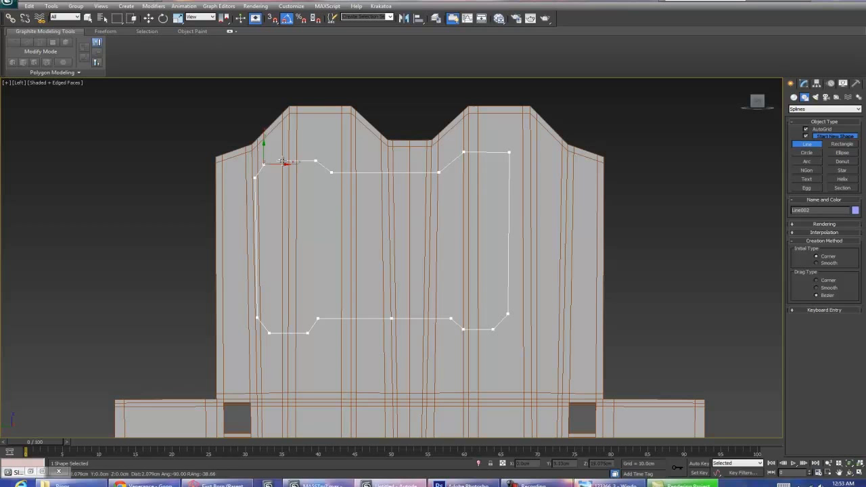
pyautogui.click(263, 164)
pyautogui.click(418, 265)
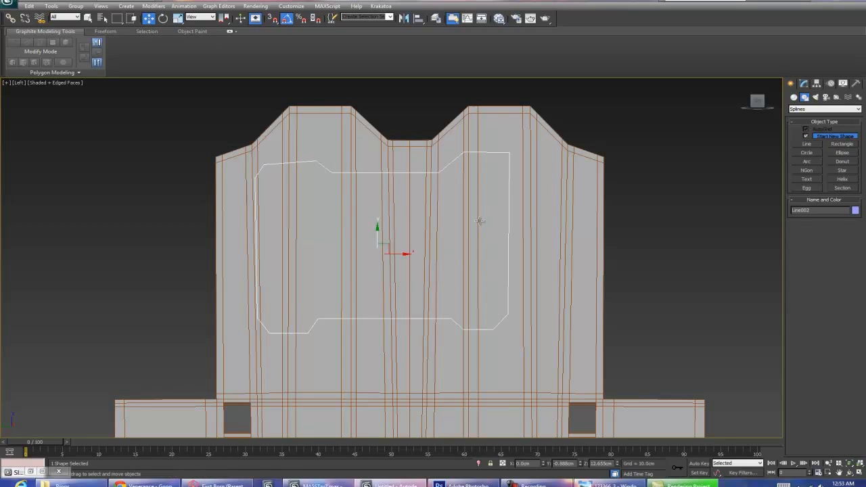
# Step: Convert the closed panel spline to an Editable Poly
pyautogui.click(804, 83)
pyautogui.moveTo(511, 187); pyautogui.dragTo(555, 195, button='middle')
pyautogui.rightClick(805, 160)
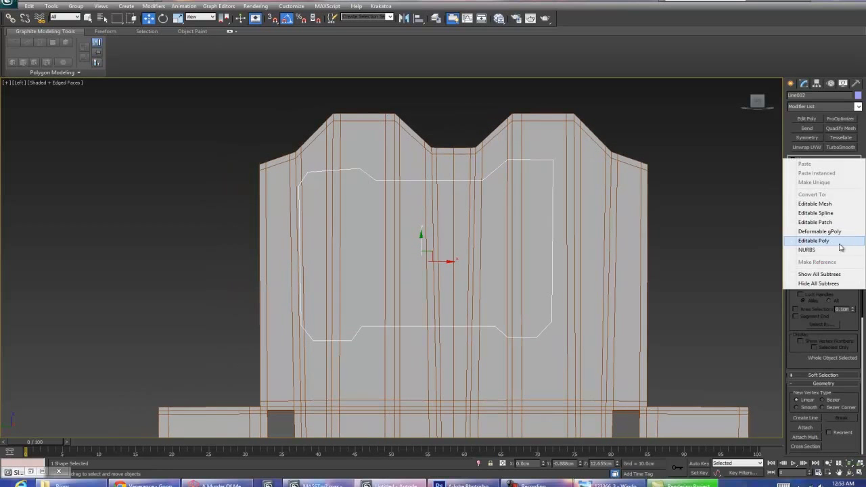
pyautogui.click(812, 244)
# Step: Level the panel's upper-left corner vertex with the neighbouring vertex along the upper edge
pyautogui.press('1')
pyautogui.click(307, 170)
pyautogui.click(389, 165)
pyautogui.click(376, 179)
pyautogui.click(360, 167)
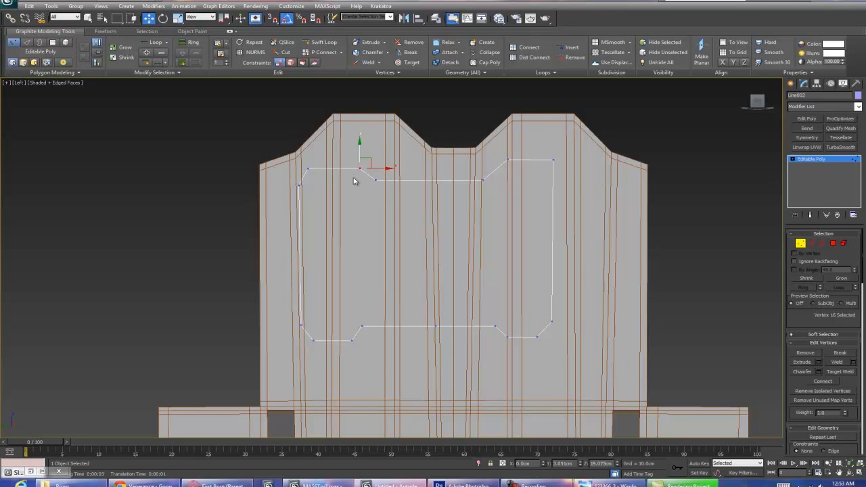
pyautogui.moveTo(388, 168); pyautogui.dragTo(389, 167)
# Step: Isolate the panel so that the plate behind it is hidden
pyautogui.scroll(5, 352, 189)
pyautogui.scroll(-2, 487, 292)
pyautogui.scroll(5, 339, 141)
pyautogui.scroll(-4, 276, 184)
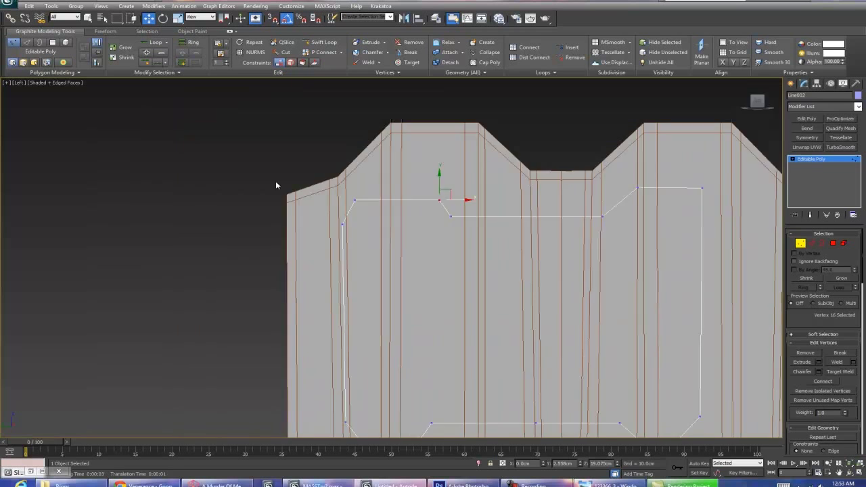
pyautogui.moveTo(276, 185); pyautogui.dragTo(334, 156, button='middle')
pyautogui.rightClick(428, 185)
pyautogui.click(504, 113)
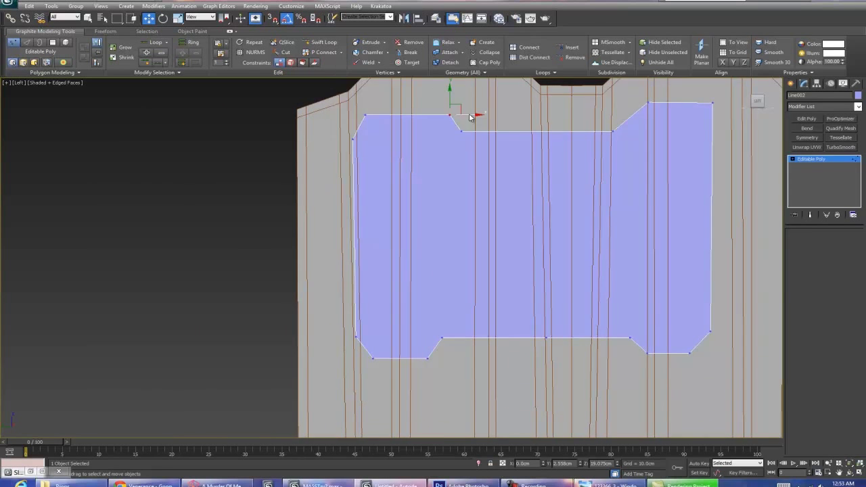
pyautogui.scroll(3, 257, 138)
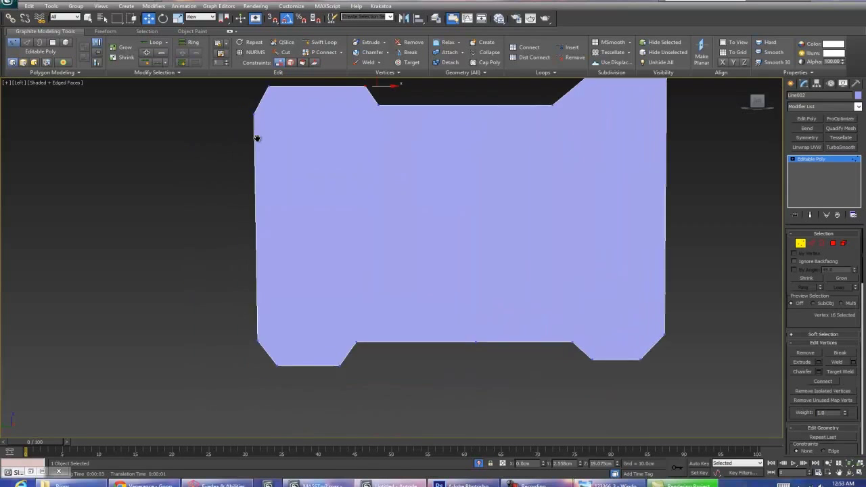
pyautogui.scroll(-2, 308, 299)
# Step: Align the lower vertex of the panel's left edge beneath the upper one and set the object colour to light grey
pyautogui.moveTo(251, 356); pyautogui.dragTo(308, 346)
pyautogui.moveTo(408, 266); pyautogui.dragTo(343, 284, button='middle')
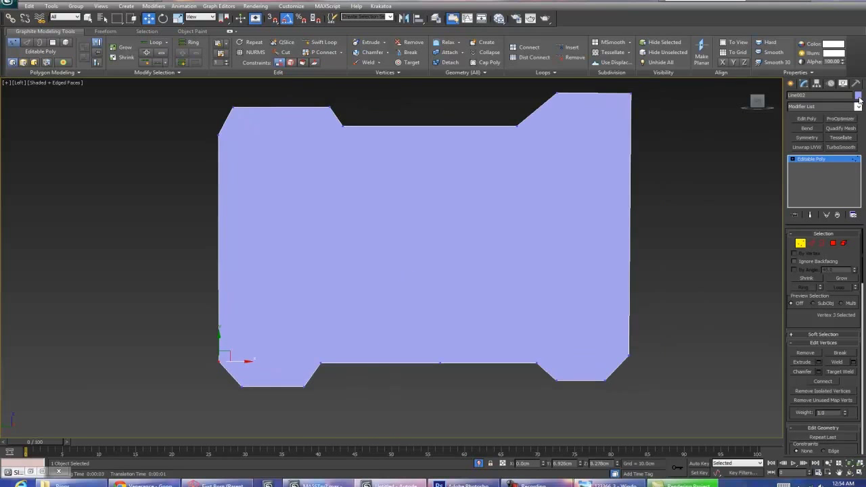
pyautogui.click(858, 95)
pyautogui.click(481, 284)
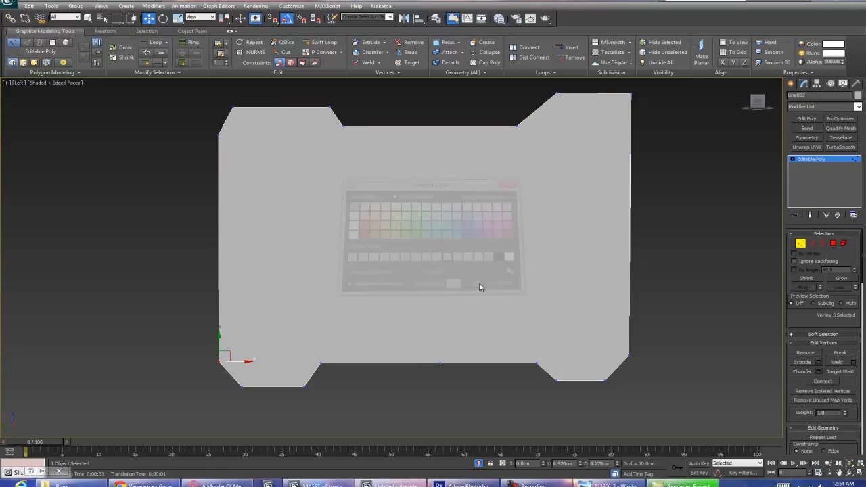
# Step: Shift the outer vertex of the lower-left foot slightly outward and remove the extra vertex midway along the lower middle edge
pyautogui.keyDown('ctrl'); pyautogui.click(241, 386); pyautogui.keyUp('ctrl')
pyautogui.moveTo(269, 386); pyautogui.dragTo(262, 387)
pyautogui.click(305, 386)
pyautogui.click(441, 363)
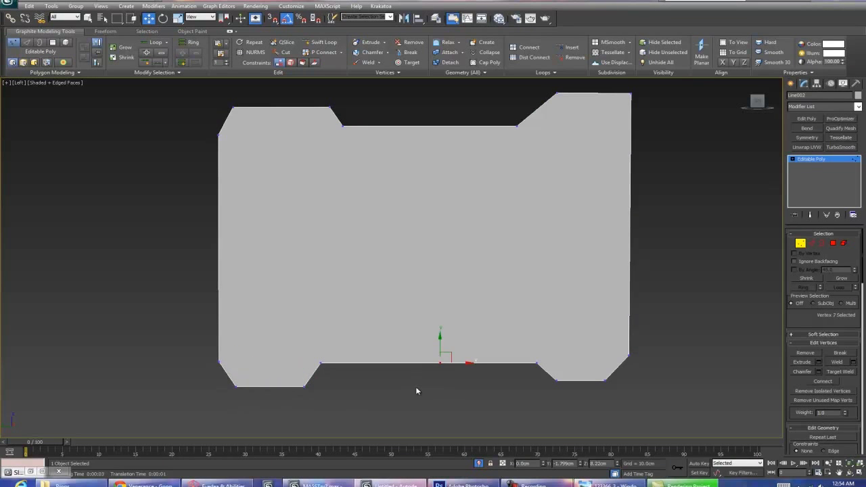
pyautogui.click(418, 387)
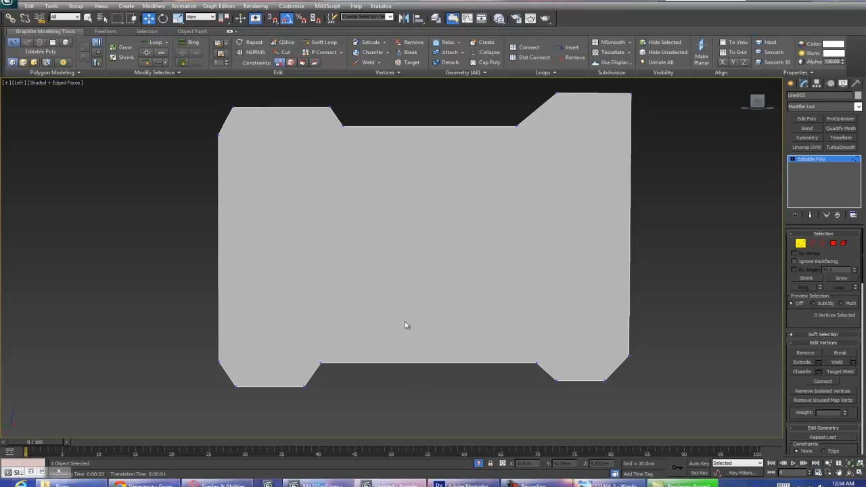
pyautogui.click(441, 363)
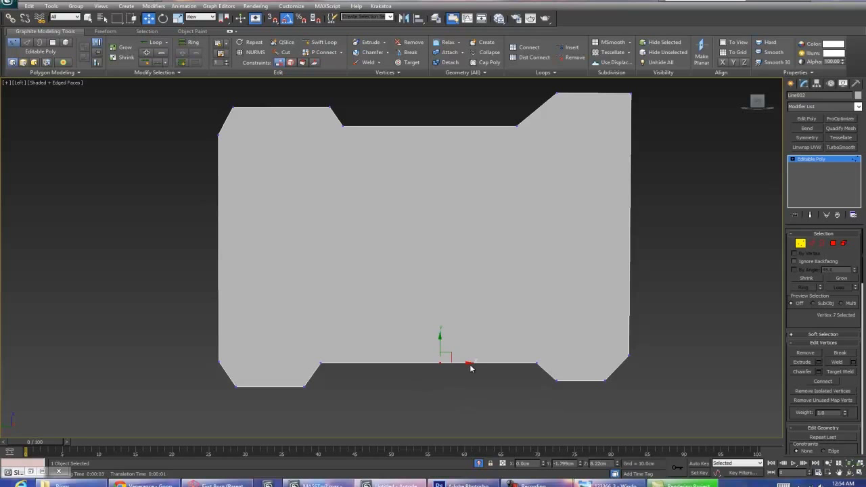
pyautogui.click(471, 368)
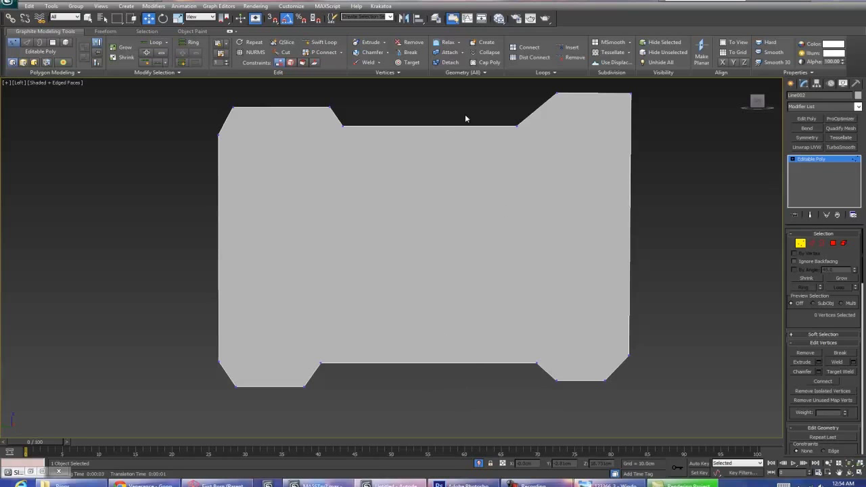
# Step: Mirror the panel's left half with Symmetry on the X axis with Flip enabled, and collapse it to an Editable Poly
pyautogui.press('2')
pyautogui.click(441, 126)
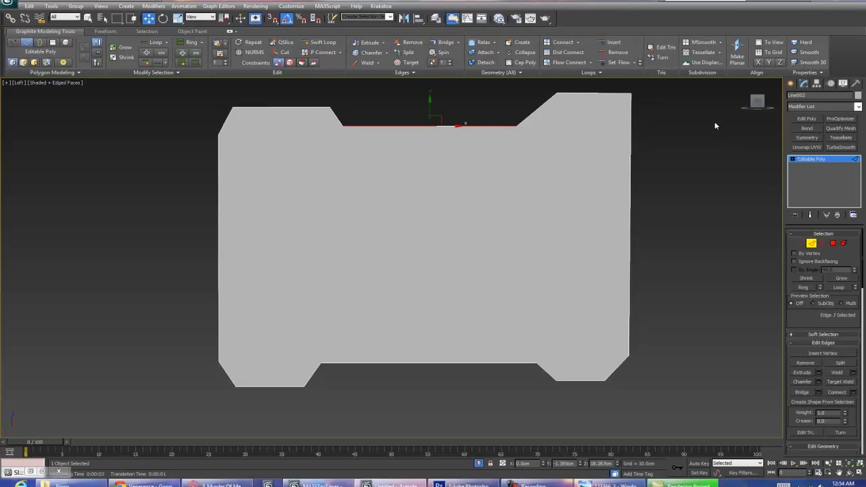
pyautogui.click(806, 138)
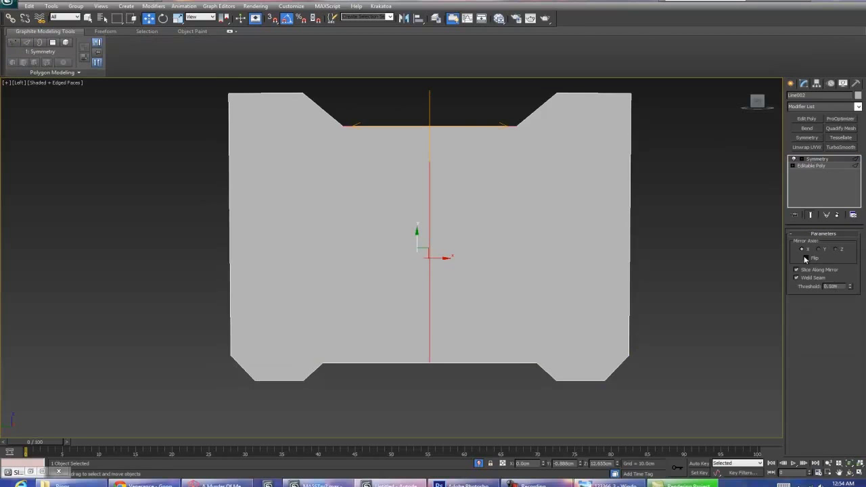
pyautogui.click(805, 260)
pyautogui.rightClick(808, 159)
pyautogui.click(812, 247)
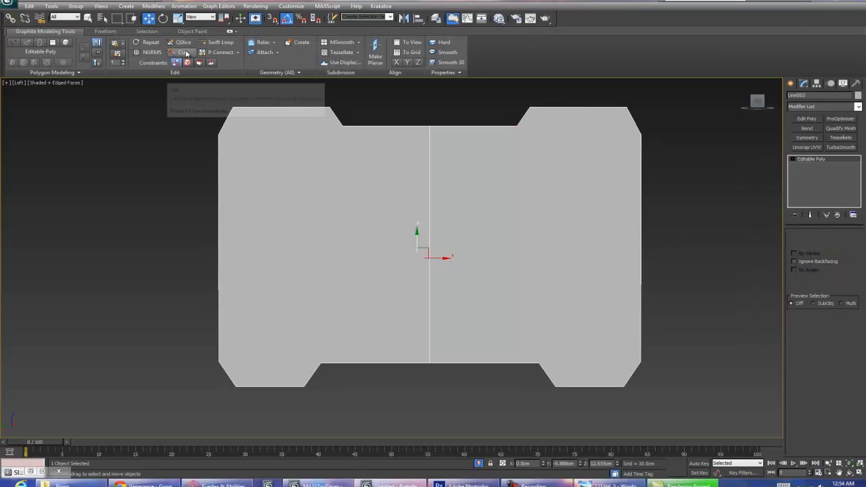
pyautogui.press('1')
pyautogui.click(283, 52)
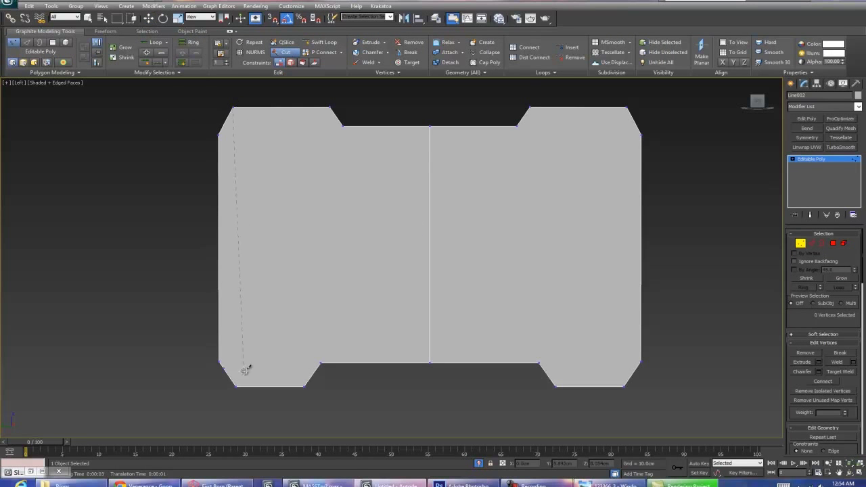
pyautogui.press('w')
# Step: Inset both panel polygons together by 0.733 cm
pyautogui.press('4')
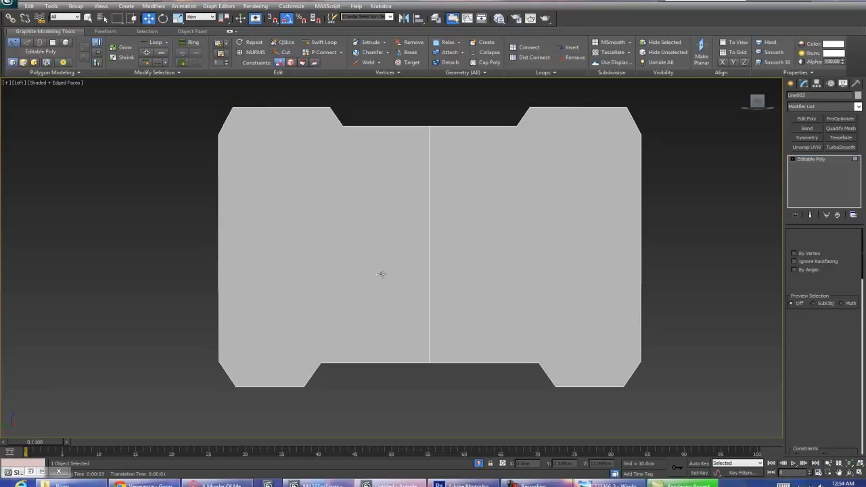
pyautogui.click(381, 274)
pyautogui.keyDown('ctrl'); pyautogui.click(630, 243); pyautogui.keyUp('ctrl')
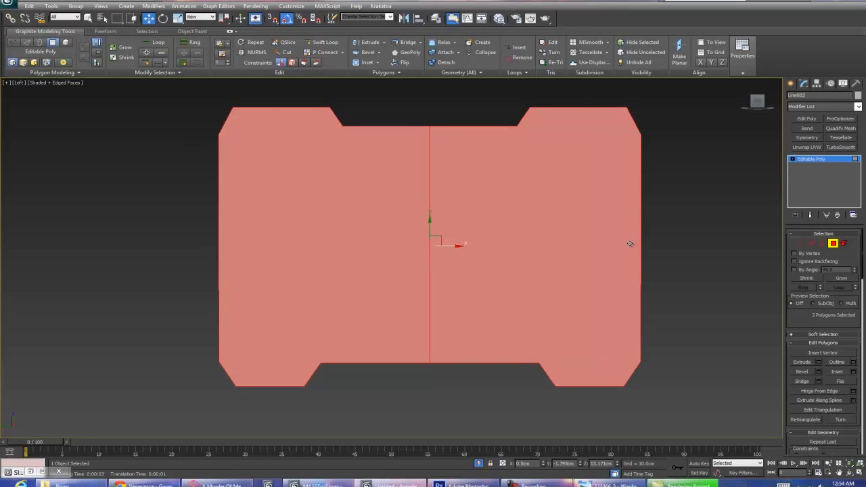
pyautogui.moveTo(627, 240); pyautogui.dragTo(546, 232, button='middle')
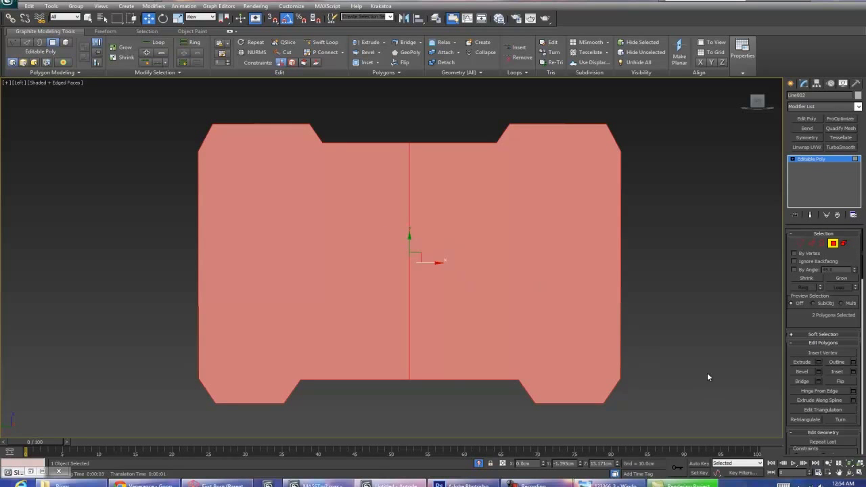
pyautogui.click(855, 374)
pyautogui.moveTo(398, 276); pyautogui.dragTo(391, 280)
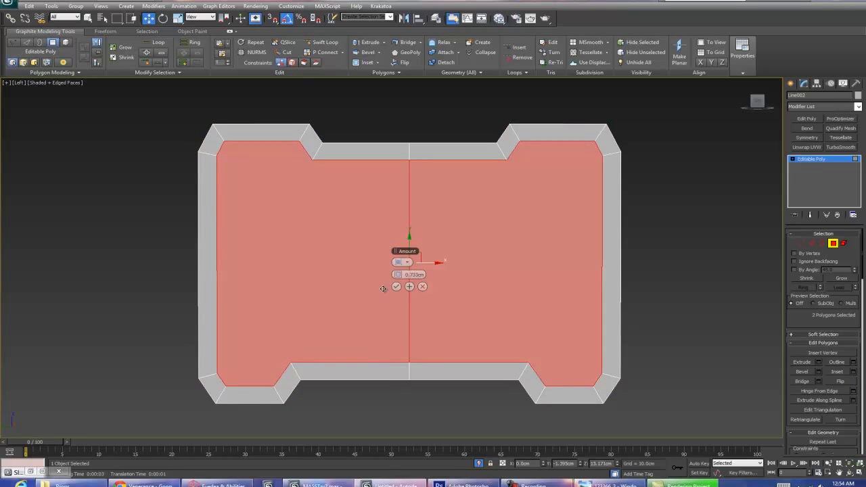
pyautogui.click(396, 286)
pyautogui.click(283, 52)
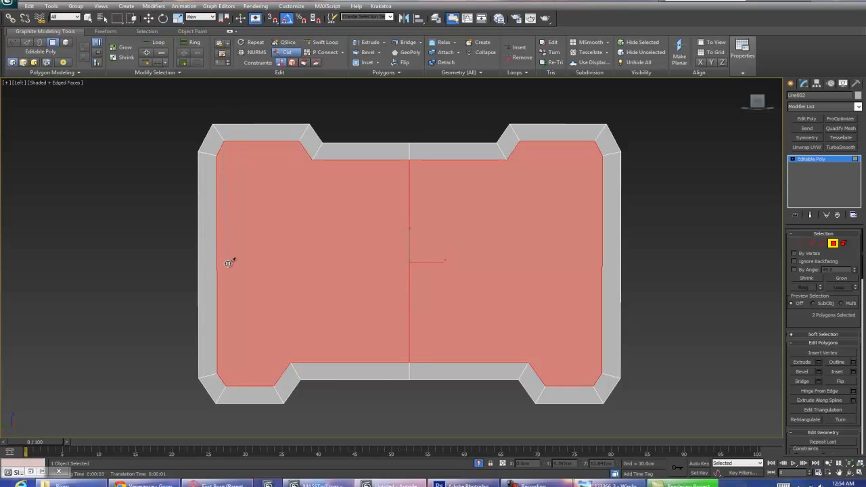
pyautogui.rightClick(313, 357)
pyautogui.click(483, 408)
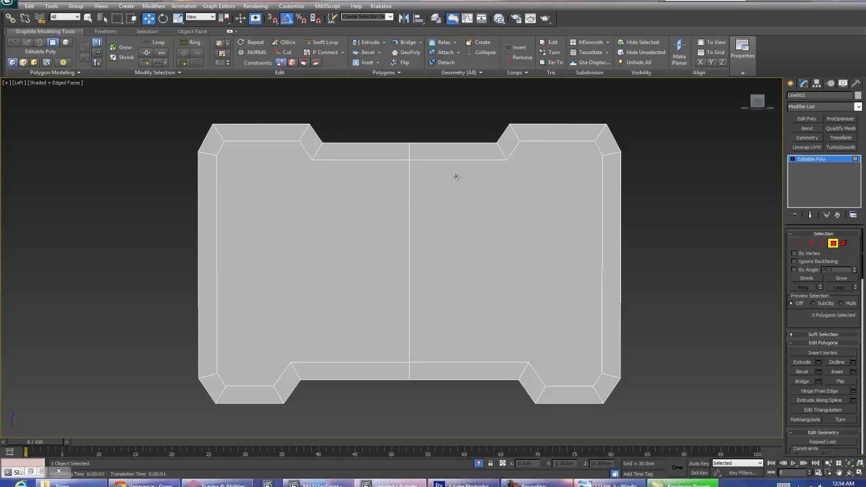
# Step: Check the panel in the reference photo and cut two vertical edges through its left half, from the lower foot's inner vertices to the upper border
pyautogui.moveTo(0, 244); pyautogui.dragTo(337, 49)
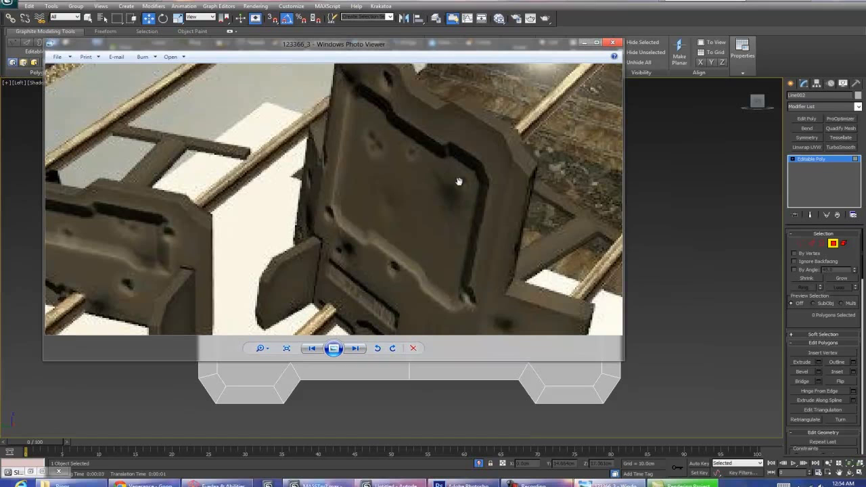
pyautogui.click(584, 42)
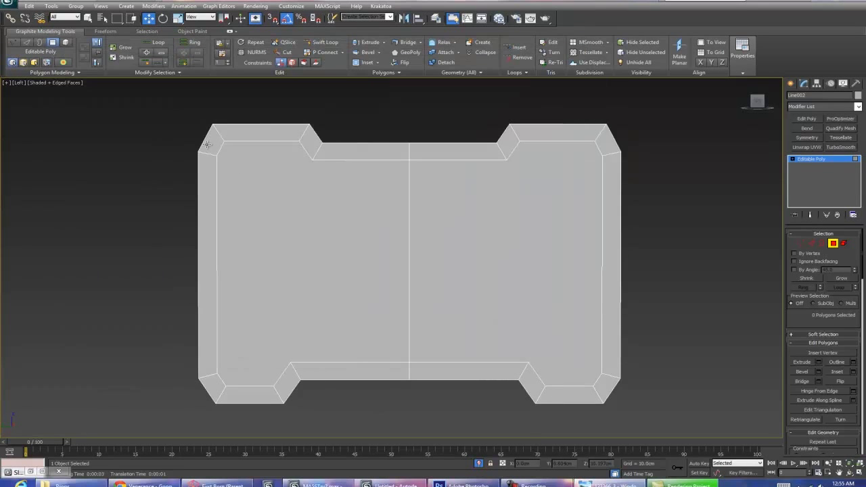
pyautogui.press('1')
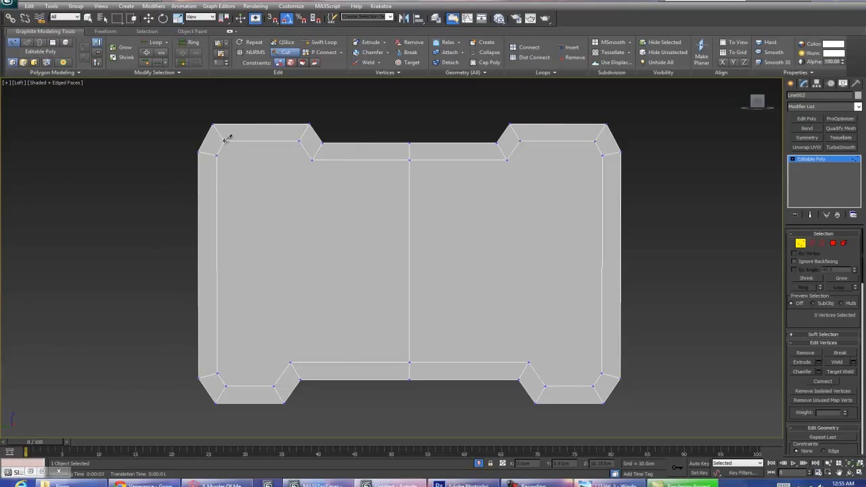
pyautogui.click(218, 373)
pyautogui.click(226, 385)
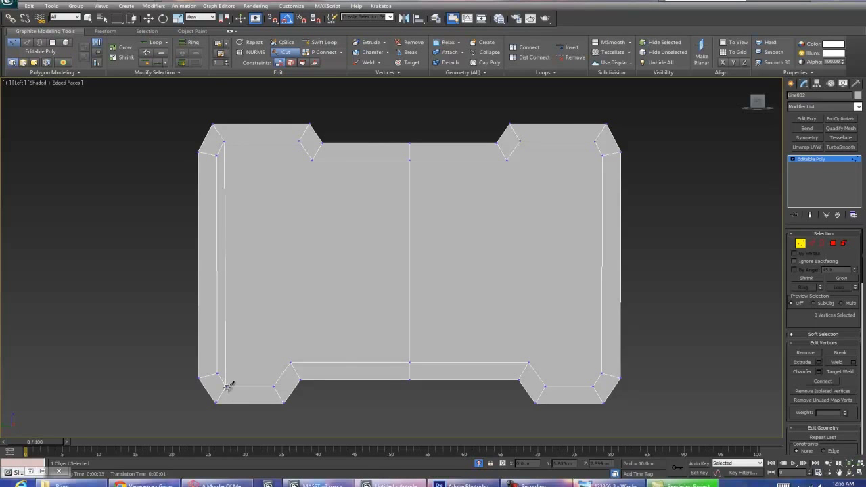
pyautogui.click(274, 387)
pyautogui.rightClick(295, 140)
pyautogui.click(278, 125)
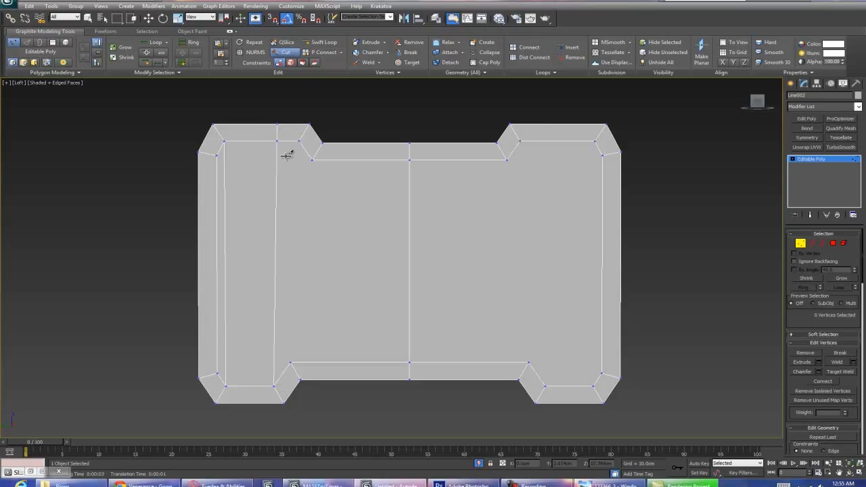
# Step: Cut two more edges in the panel's left half, joining the feet's inner vertices and running from the upper notch corner to the lower border
pyautogui.click(290, 363)
pyautogui.click(298, 140)
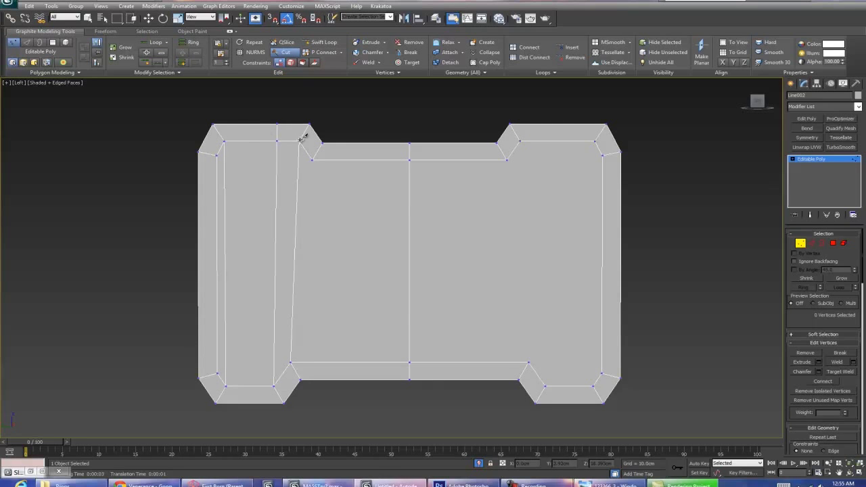
pyautogui.click(312, 161)
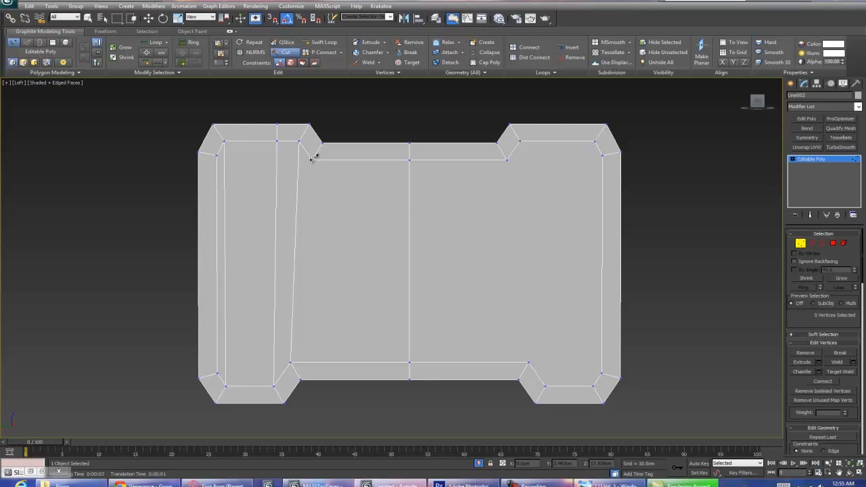
pyautogui.click(313, 380)
pyautogui.press('w')
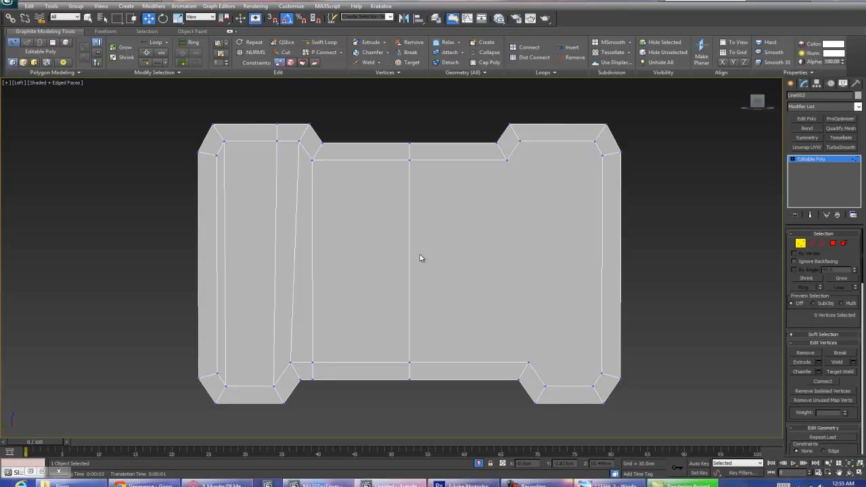
# Step: Mirror the left half's vertical cuts across the panel with Symmetry on the X axis and Flip enabled, and collapse the stack
pyautogui.click(807, 138)
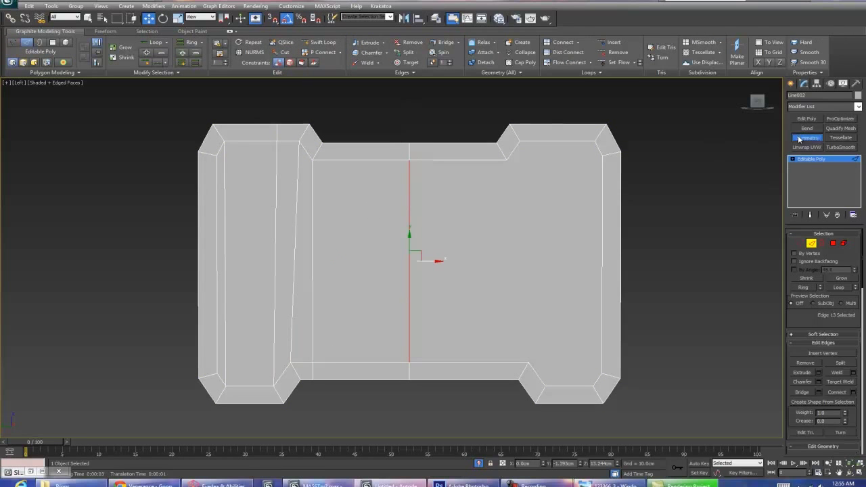
pyautogui.click(806, 258)
pyautogui.rightClick(822, 160)
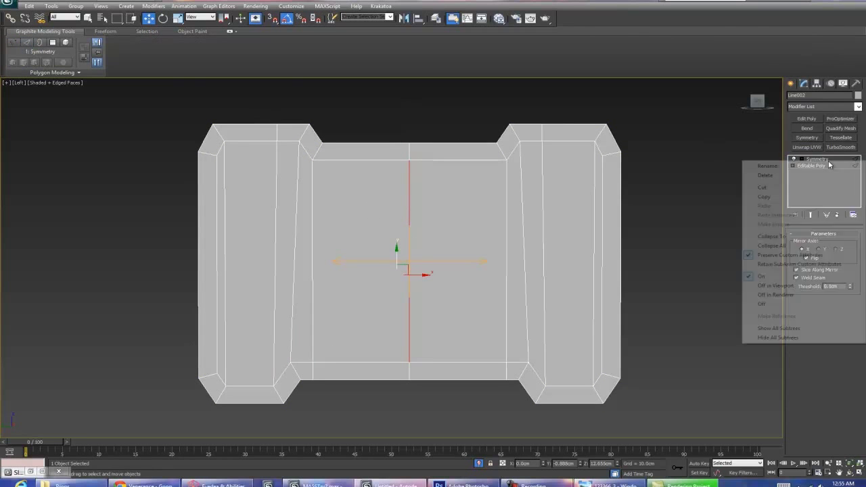
pyautogui.click(812, 248)
pyautogui.press('1')
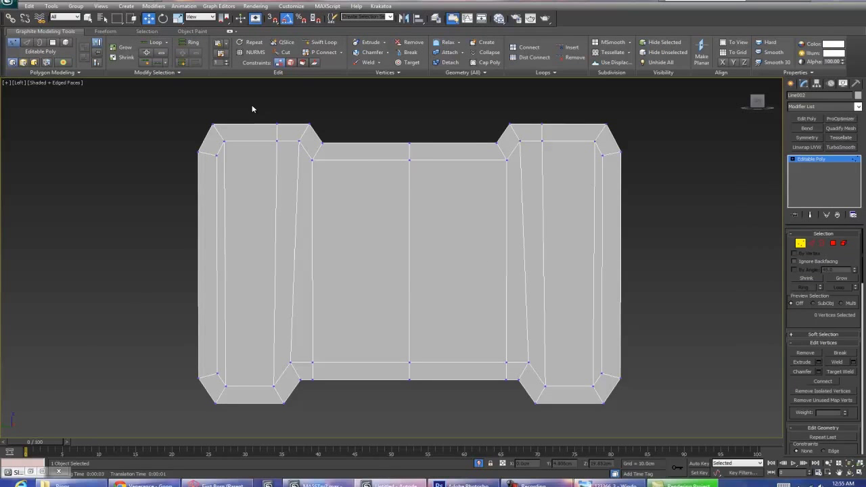
pyautogui.click(322, 42)
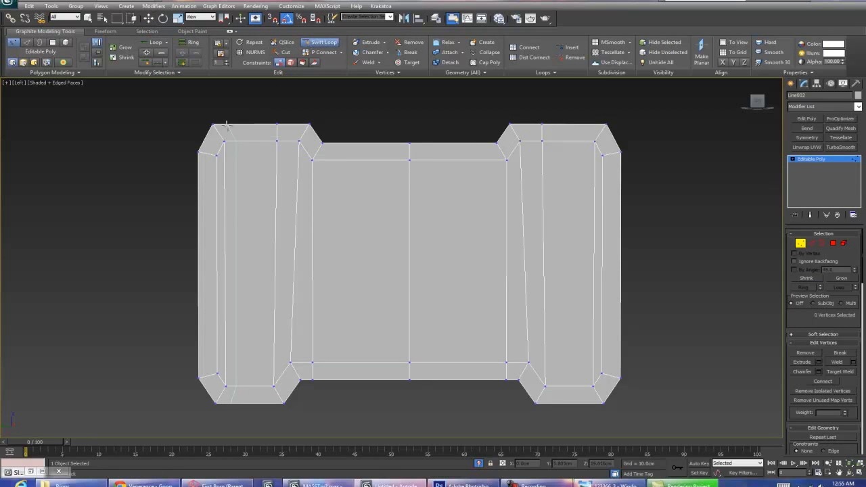
pyautogui.press('w')
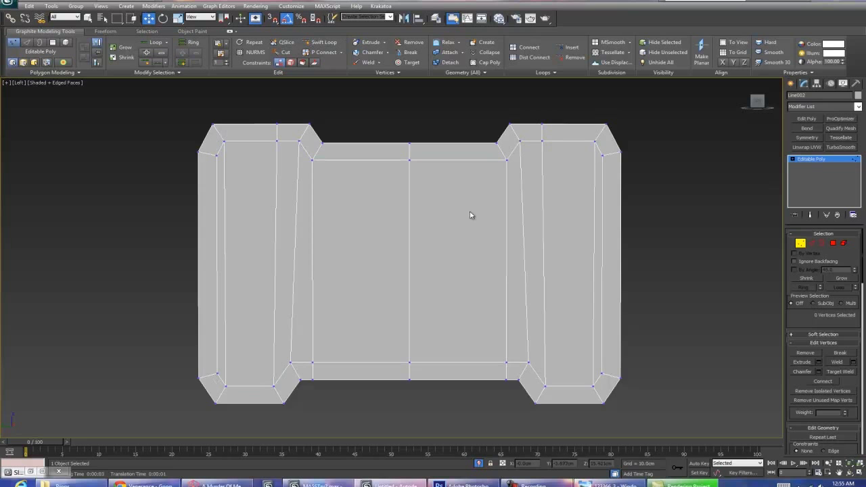
# Step: Select the ten inner polygons of the panel inside the inset border and move them together along the X axis to give the recess depth
pyautogui.press('p')
pyautogui.keyDown('alt'); pyautogui.moveTo(474, 203); pyautogui.dragTo(355, 217, button='middle'); pyautogui.keyUp('alt')
pyautogui.press('4')
pyautogui.doubleClick(303, 232)
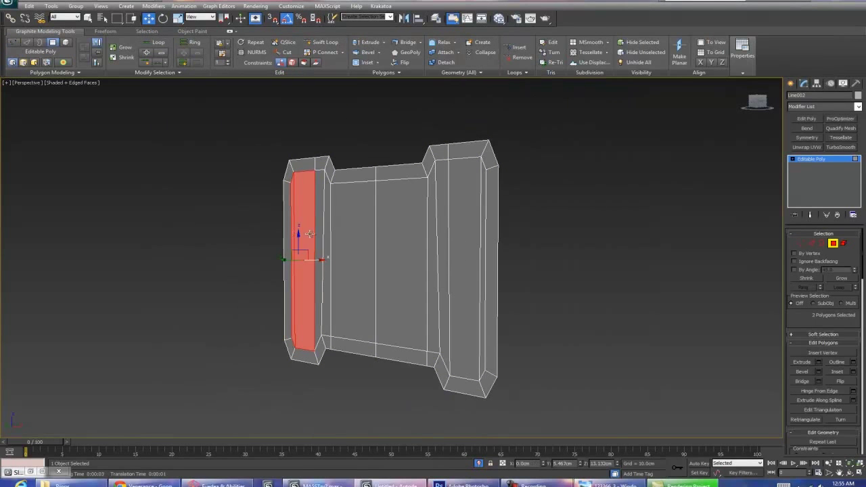
pyautogui.keyDown('ctrl'); pyautogui.click(352, 247); pyautogui.keyUp('ctrl')
pyautogui.keyDown('ctrl'); pyautogui.click(402, 249); pyautogui.keyUp('ctrl')
pyautogui.keyDown('ctrl'); pyautogui.click(444, 247); pyautogui.keyUp('ctrl')
pyautogui.keyDown('ctrl'); pyautogui.click(432, 248); pyautogui.keyUp('ctrl')
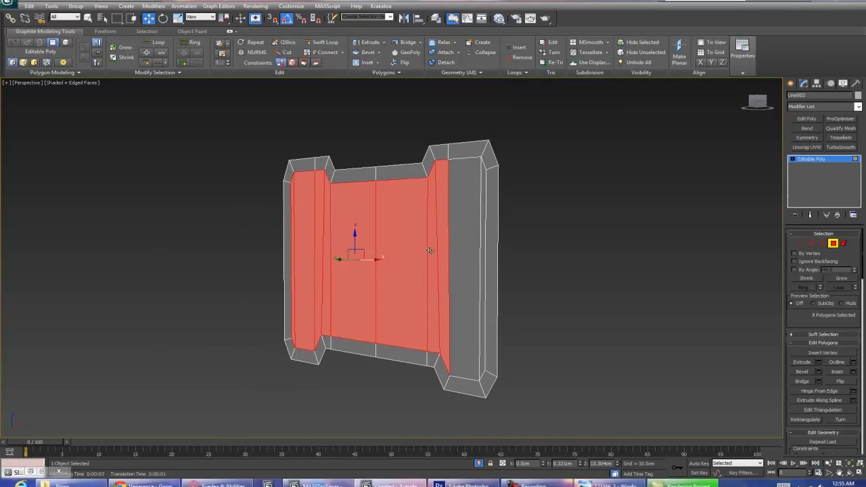
pyautogui.keyDown('ctrl'); pyautogui.click(467, 247); pyautogui.keyUp('ctrl')
pyautogui.keyDown('ctrl'); pyautogui.click(478, 248); pyautogui.keyUp('ctrl')
pyautogui.keyDown('alt'); pyautogui.moveTo(482, 256); pyautogui.dragTo(467, 271, button='middle'); pyautogui.keyUp('alt')
pyautogui.moveTo(398, 261); pyautogui.dragTo(406, 263)
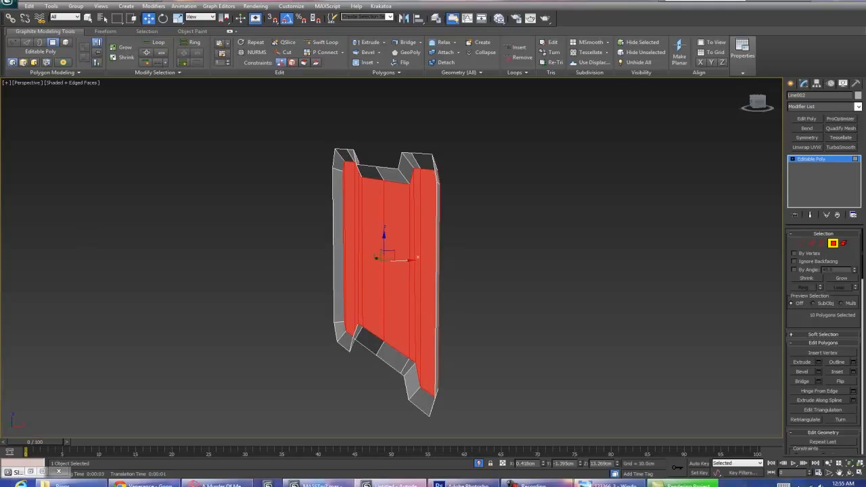
# Step: Check the recess depth in the reference photo and move the inner polygons slightly back along X to about 0.35 cm
pyautogui.hotkey('alt', 'Tab')
pyautogui.scroll(3, 363, 138)
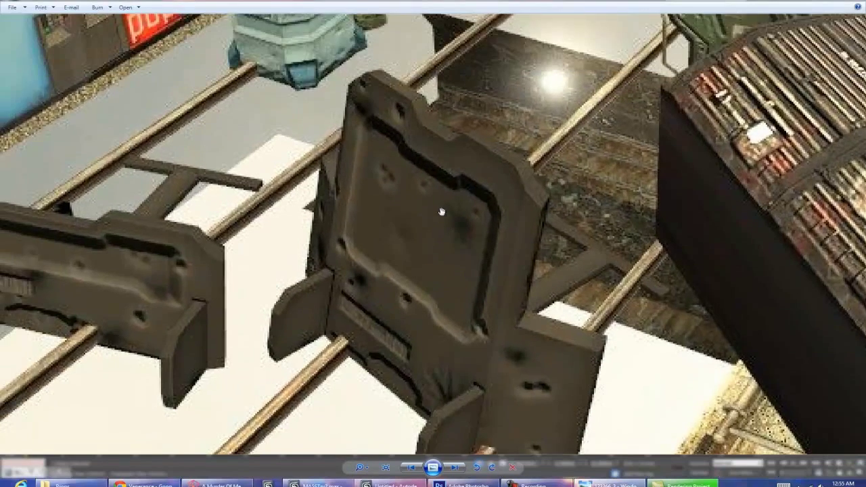
pyautogui.click(827, 1)
pyautogui.moveTo(411, 262); pyautogui.dragTo(405, 260)
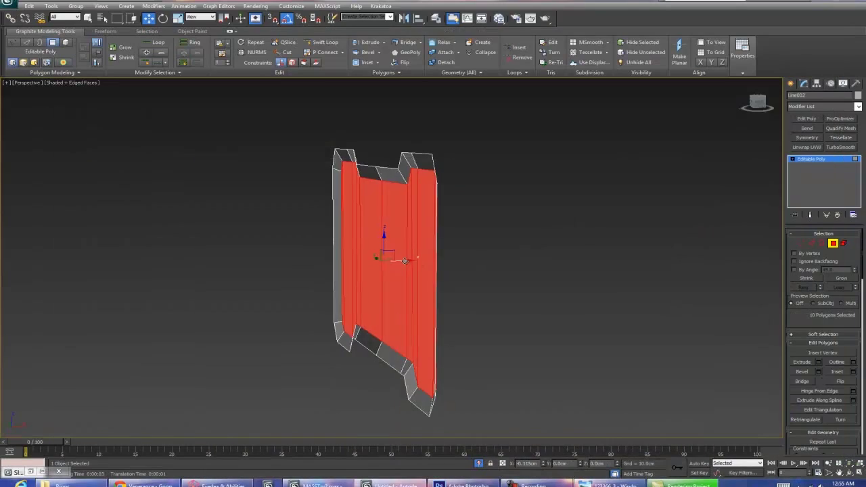
pyautogui.moveTo(404, 260)
pyautogui.keyDown('alt'); pyautogui.mouseDown(button='middle')
pyautogui.moveTo(349, 260)
pyautogui.moveTo(391, 264)
pyautogui.mouseUp(button='middle'); pyautogui.keyUp('alt')
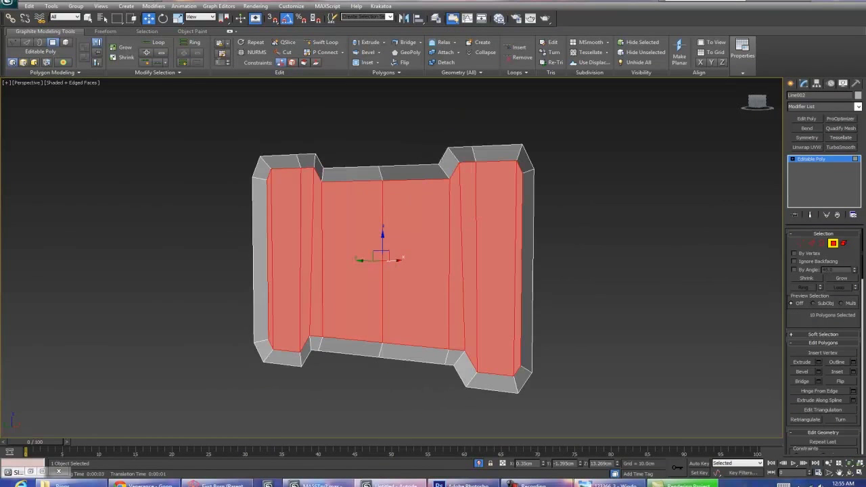
# Step: Hide the edge display, exit isolation so the plate shows again, and leave polygon editing on the panel
pyautogui.press('F4')
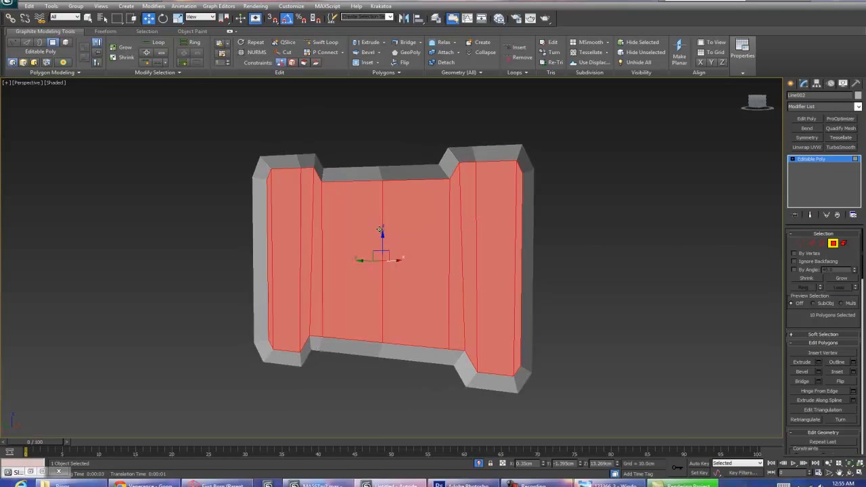
pyautogui.rightClick(398, 142)
pyautogui.click(440, 81)
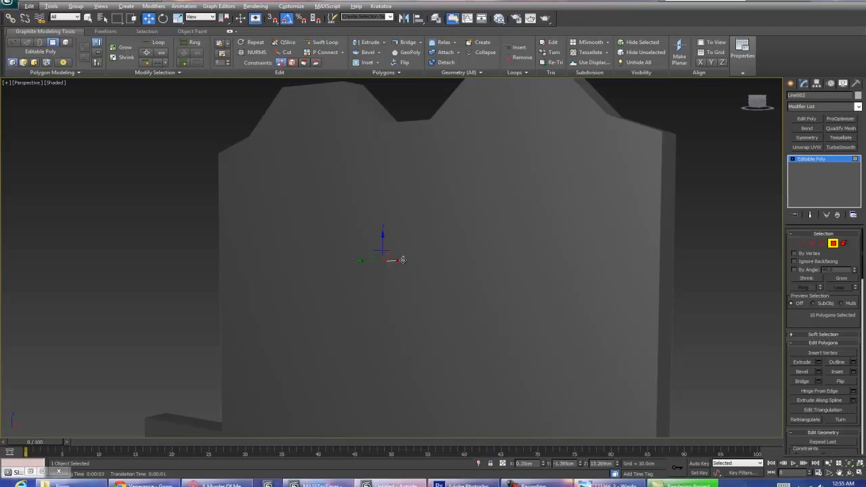
pyautogui.click(832, 243)
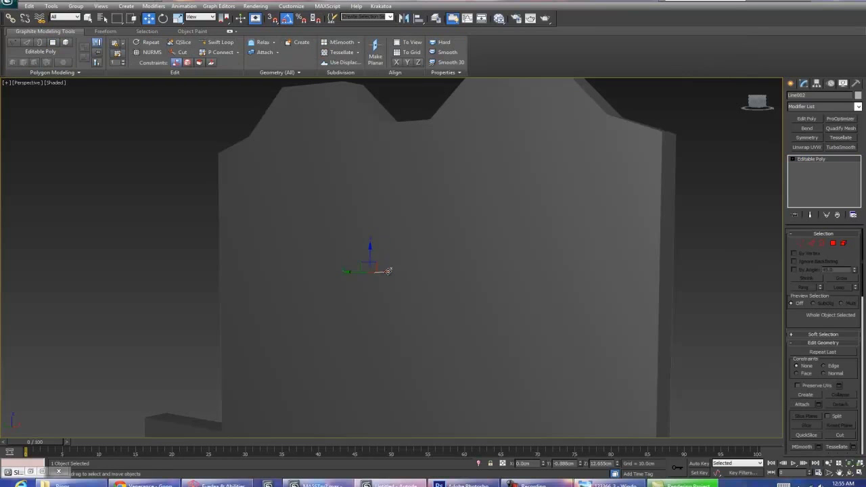
pyautogui.moveTo(379, 271)
pyautogui.keyDown('alt'); pyautogui.mouseDown(button='middle')
pyautogui.moveTo(448, 277)
pyautogui.moveTo(383, 282)
pyautogui.mouseUp(button='middle'); pyautogui.keyUp('alt')
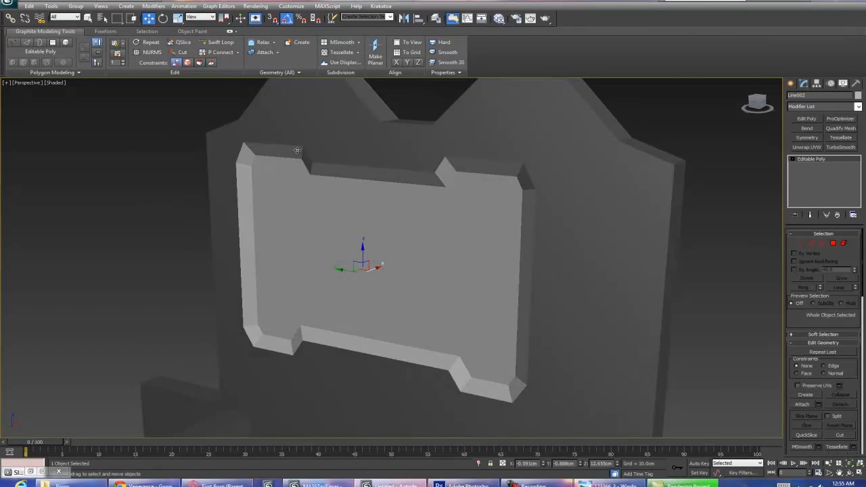
pyautogui.keyDown('alt'); pyautogui.moveTo(297, 150); pyautogui.dragTo(404, 165, button='middle'); pyautogui.keyUp('alt')
# Step: Smooth the plate with NURMS and shift the panel along the Y axis to about -2.225 cm
pyautogui.click(149, 52)
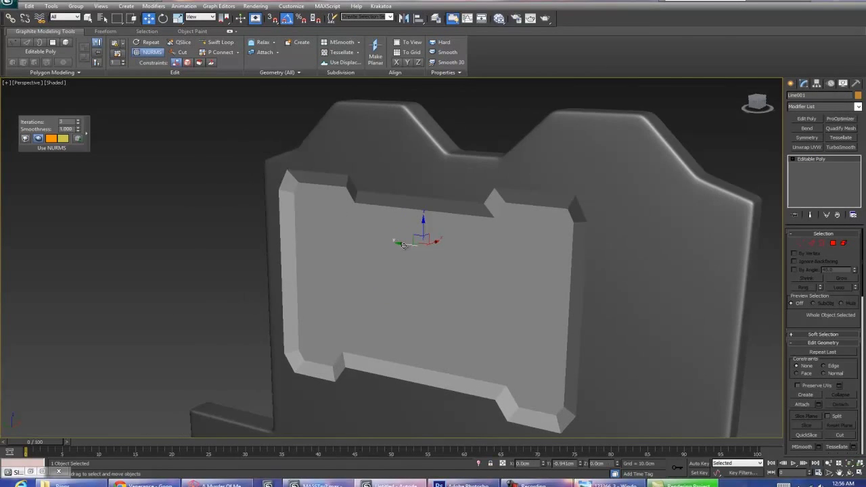
pyautogui.click(396, 291)
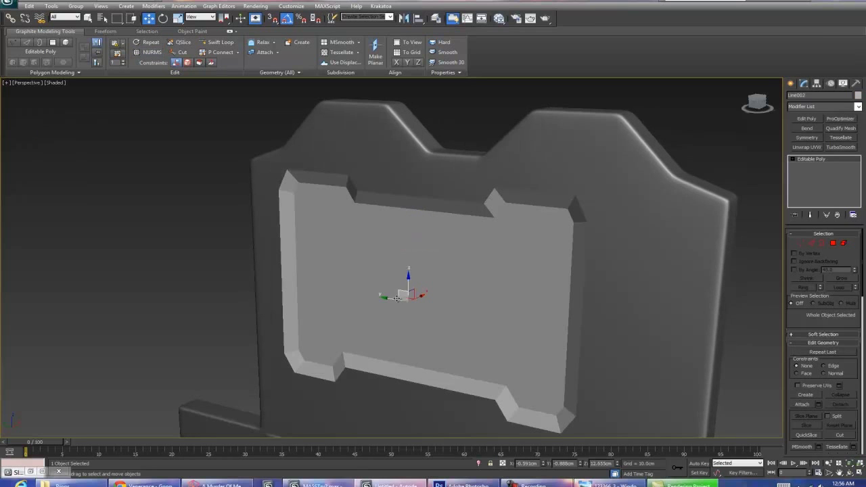
pyautogui.moveTo(393, 294); pyautogui.dragTo(409, 301)
pyautogui.keyDown('alt'); pyautogui.moveTo(409, 301); pyautogui.dragTo(483, 258, button='middle'); pyautogui.keyUp('alt')
# Step: Show the edges and add Swift Loop support loops beside the inset border and vertical edges of the panel's left half
pyautogui.press('F4')
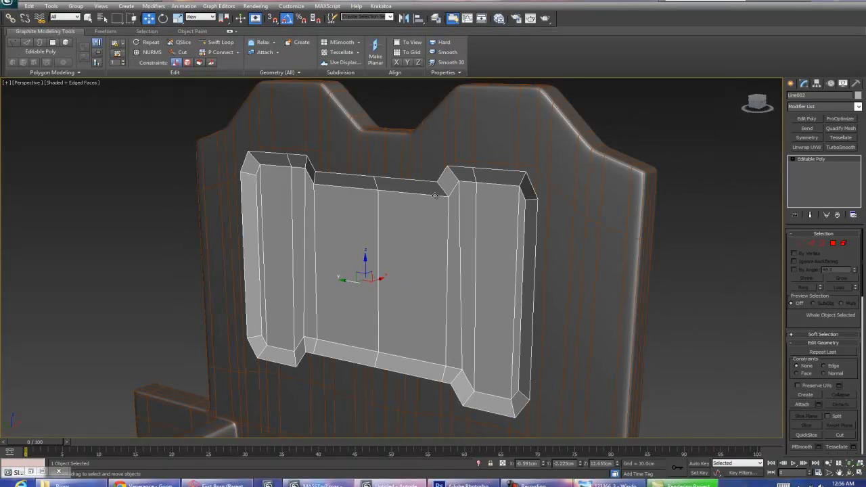
pyautogui.press('F4')
pyautogui.moveTo(482, 259)
pyautogui.keyDown('alt'); pyautogui.mouseDown(button='middle')
pyautogui.moveTo(424, 245)
pyautogui.moveTo(328, 204)
pyautogui.mouseUp(button='middle'); pyautogui.keyUp('alt')
pyautogui.press('F4')
pyautogui.press('F4')
pyautogui.press('z')
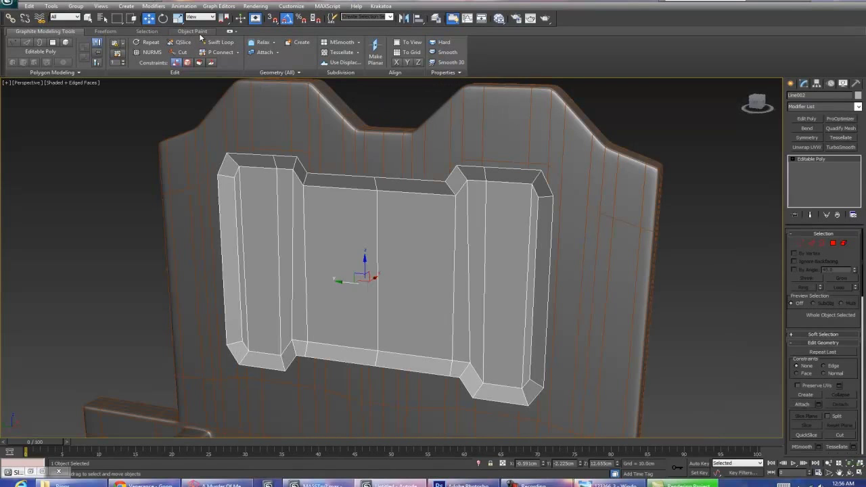
pyautogui.click(216, 42)
pyautogui.keyDown('alt'); pyautogui.moveTo(284, 169); pyautogui.dragTo(226, 160, button='middle'); pyautogui.keyUp('alt')
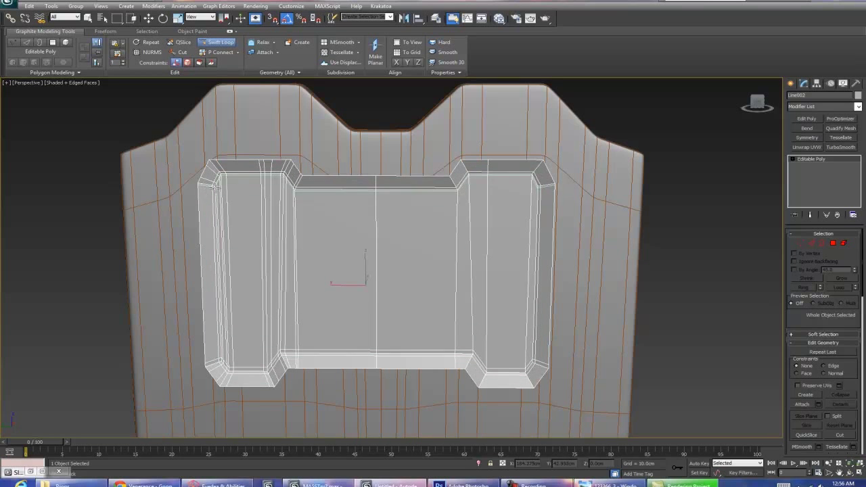
pyautogui.press('w')
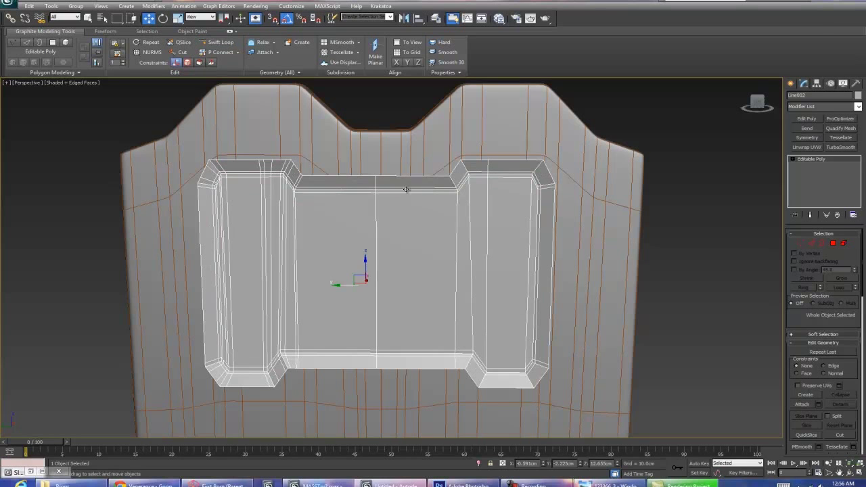
# Step: Mirror the left half's new support loops with a flipped X-axis Symmetry and collapse the panel to an Editable Poly
pyautogui.press('2')
pyautogui.click(806, 137)
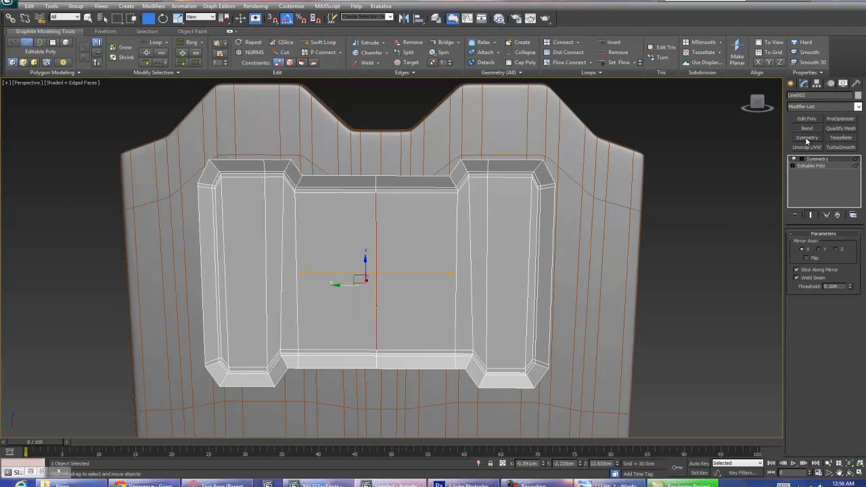
pyautogui.click(812, 260)
pyautogui.rightClick(814, 166)
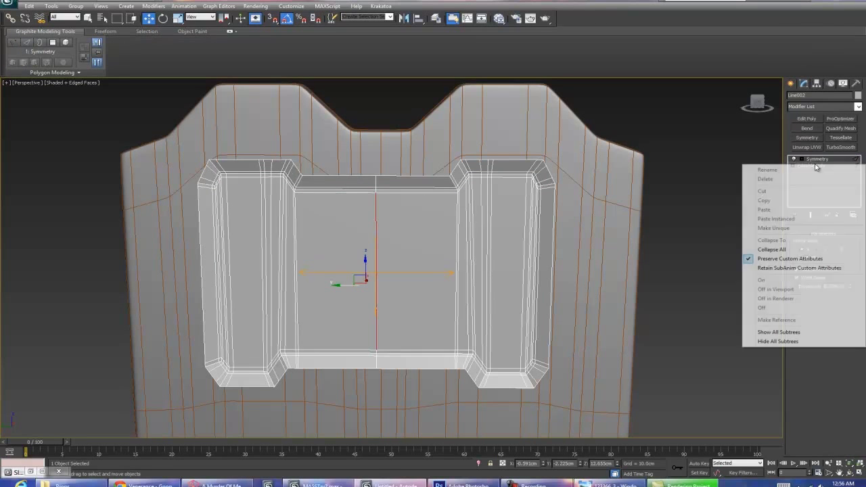
pyautogui.click(807, 250)
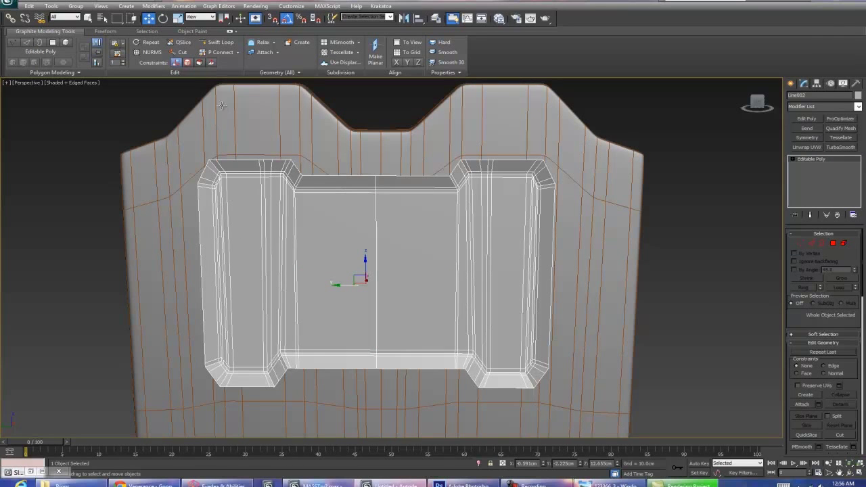
# Step: Turn on NURMS smoothing for the panel and hide the edge display
pyautogui.click(151, 52)
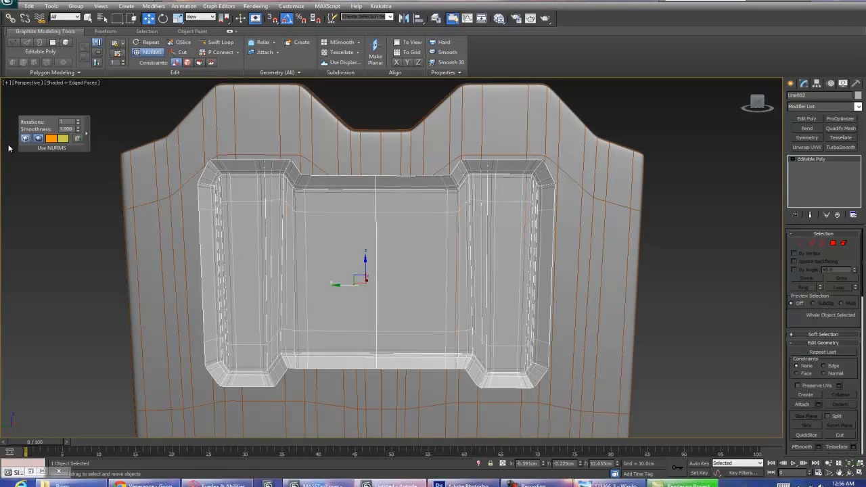
pyautogui.press('F4')
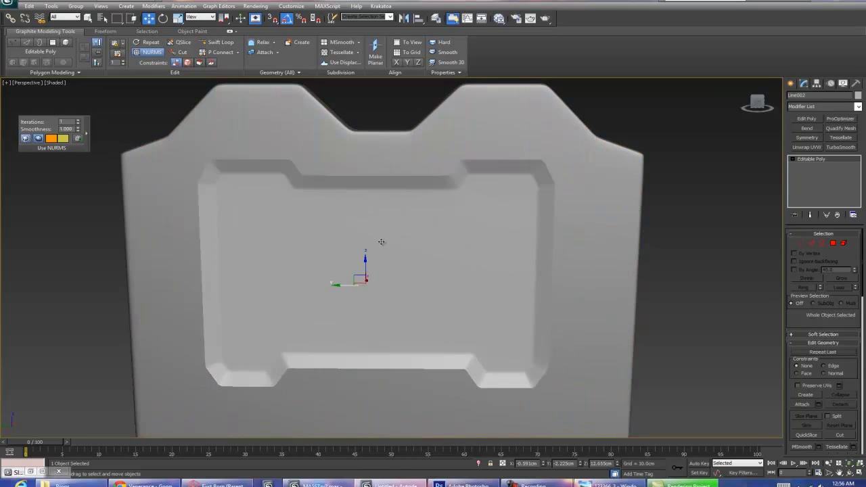
pyautogui.keyDown('alt'); pyautogui.moveTo(514, 228); pyautogui.dragTo(479, 247, button='middle'); pyautogui.keyUp('alt')
# Step: Assign the standard Material #27 to the selected panel in the Slate Material Editor and minimize the editor
pyautogui.press('m')
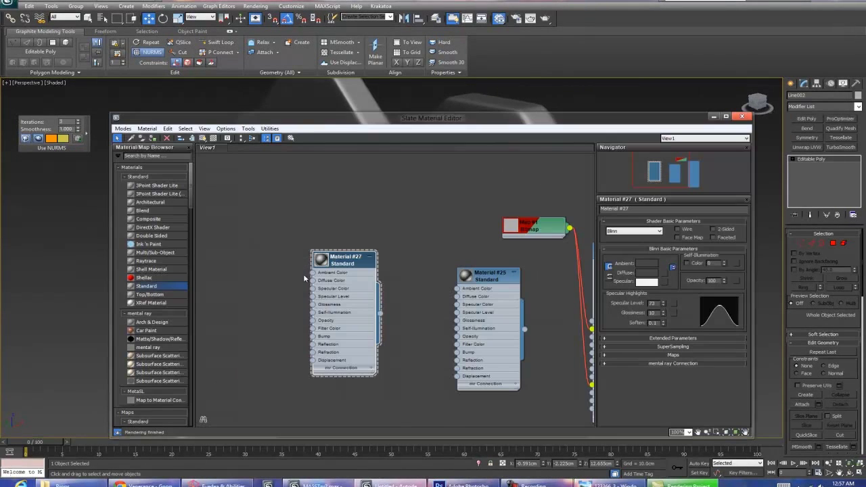
pyautogui.rightClick(337, 263)
pyautogui.click(387, 51)
pyautogui.click(713, 117)
# Step: Try a scaled-down version of the panel with copies placed beside it on the plate
pyautogui.keyDown('alt'); pyautogui.moveTo(469, 251); pyautogui.dragTo(383, 268, button='middle'); pyautogui.keyUp('alt')
pyautogui.press('r')
pyautogui.moveTo(365, 279); pyautogui.dragTo(360, 336)
pyautogui.press('w')
pyautogui.moveTo(359, 301)
pyautogui.keyDown('shift'); pyautogui.mouseDown()
pyautogui.moveTo(514, 308)
pyautogui.moveTo(498, 308)
pyautogui.moveTo(504, 244)
pyautogui.mouseUp(); pyautogui.keyUp('shift')
pyautogui.click(438, 276)
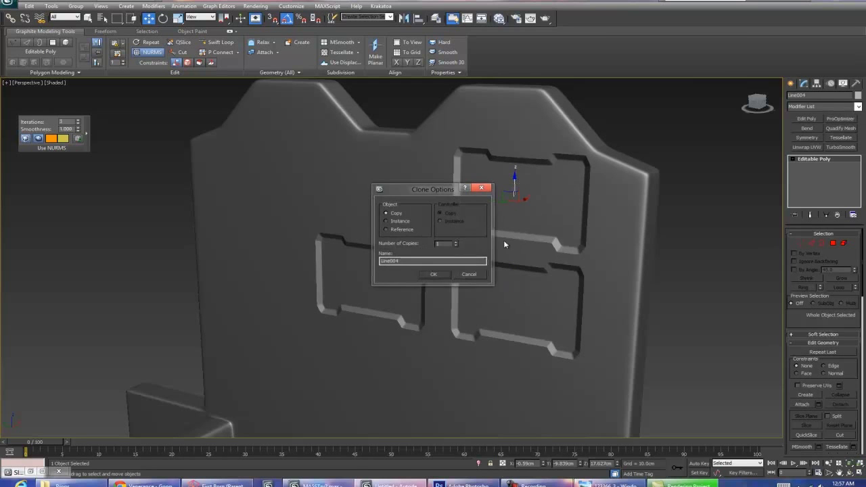
pyautogui.click(440, 277)
pyautogui.hotkey('ctrl', 'z')
pyautogui.hotkey('ctrl', 'z')
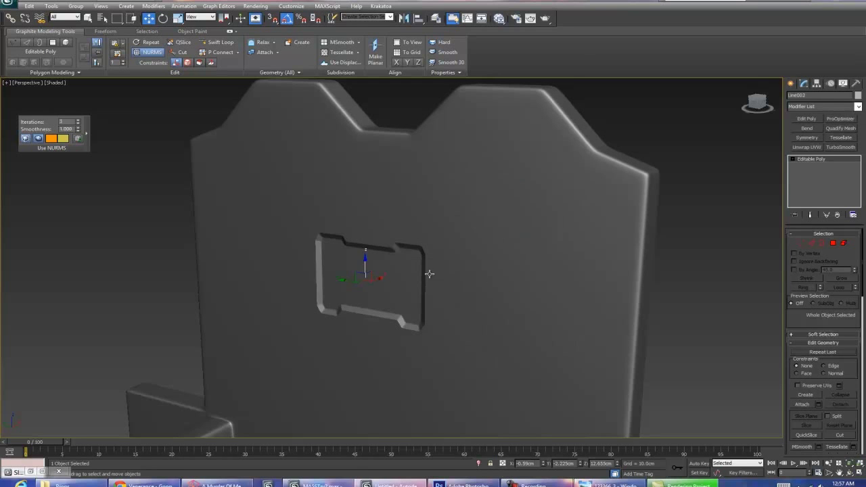
pyautogui.hotkey('ctrl', 'z')
# Step: Align the recessed panel to the plate on the X position, matching center to center
pyautogui.keyDown('alt'); pyautogui.moveTo(439, 281); pyautogui.dragTo(477, 278, button='middle'); pyautogui.keyUp('alt')
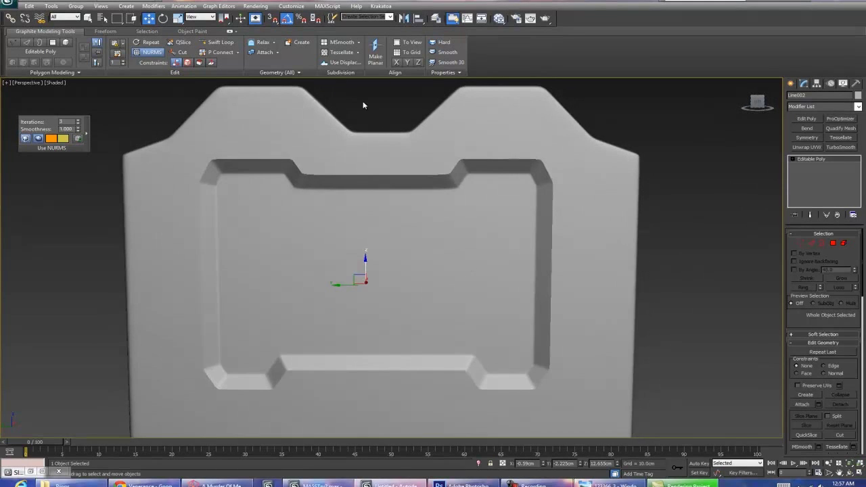
pyautogui.keyDown('alt'); pyautogui.moveTo(410, 178); pyautogui.dragTo(450, 200, button='middle'); pyautogui.keyUp('alt')
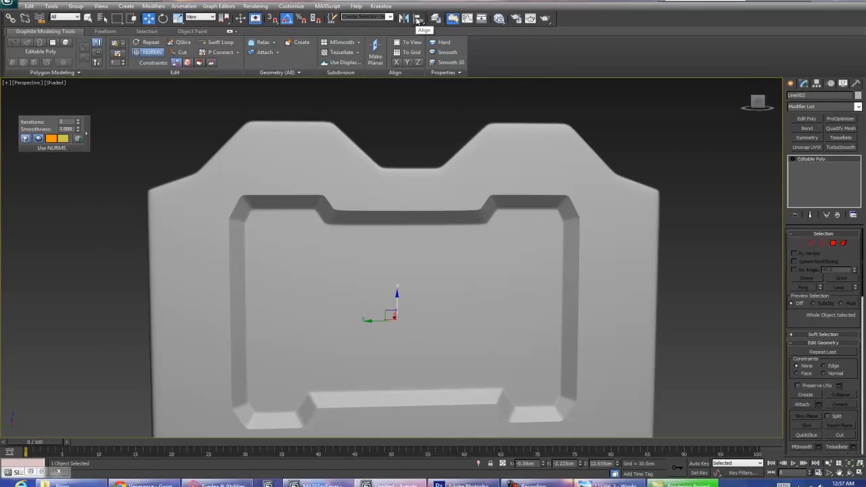
pyautogui.click(419, 21)
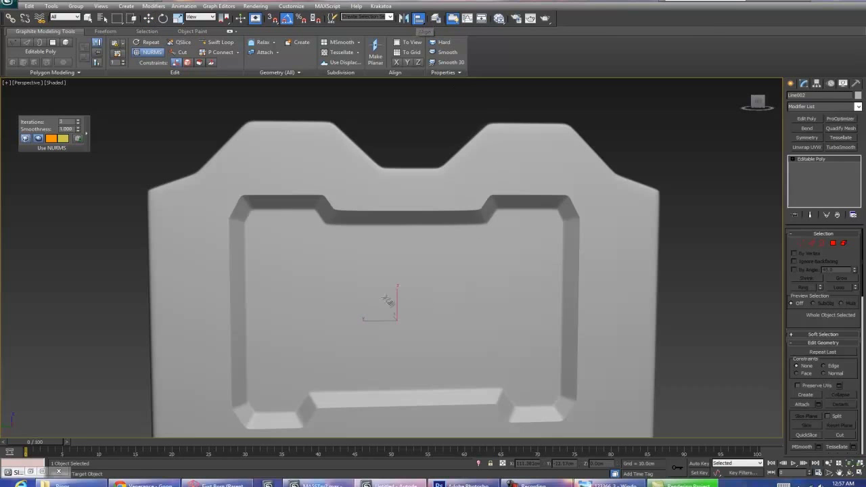
pyautogui.click(467, 168)
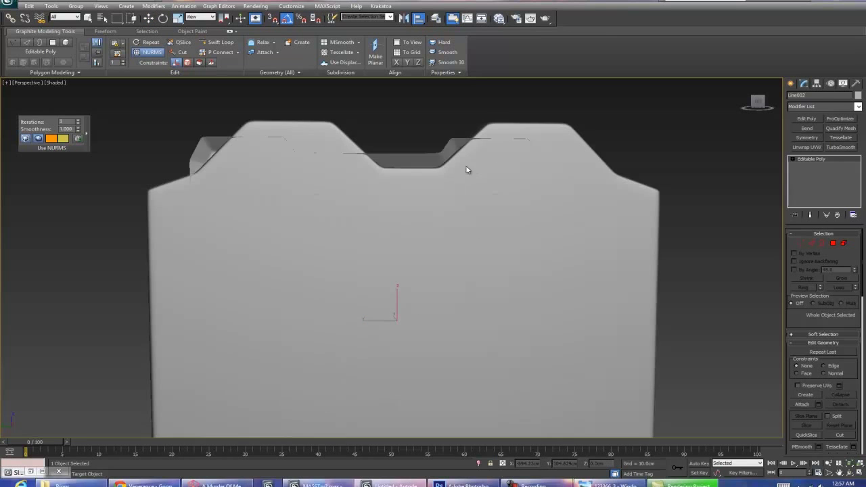
pyautogui.click(468, 185)
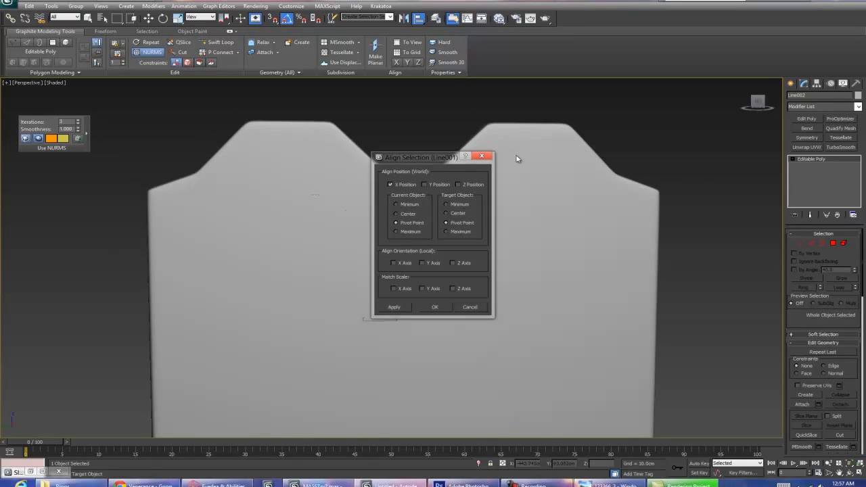
pyautogui.click(397, 213)
pyautogui.click(447, 213)
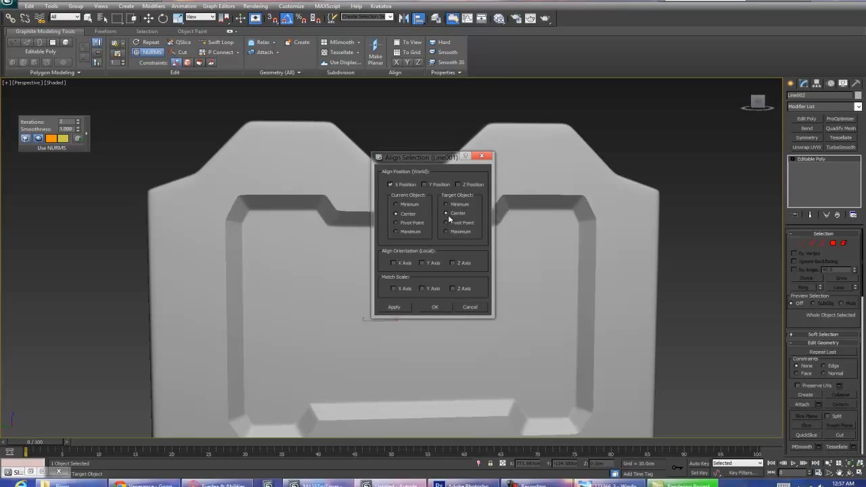
pyautogui.click(432, 308)
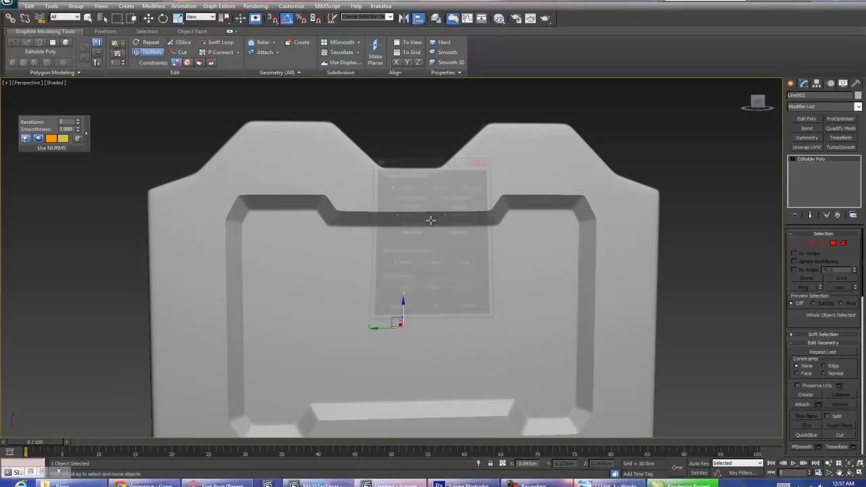
# Step: Move the recessed panel along the X axis until its rim sits against the plate's front face
pyautogui.scroll(-5, 495, 239)
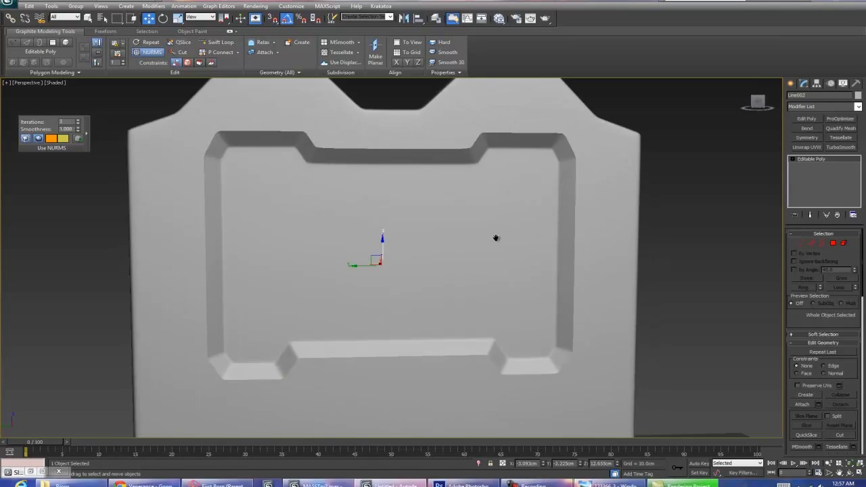
pyautogui.keyDown('alt'); pyautogui.moveTo(535, 251); pyautogui.dragTo(440, 265, button='middle'); pyautogui.keyUp('alt')
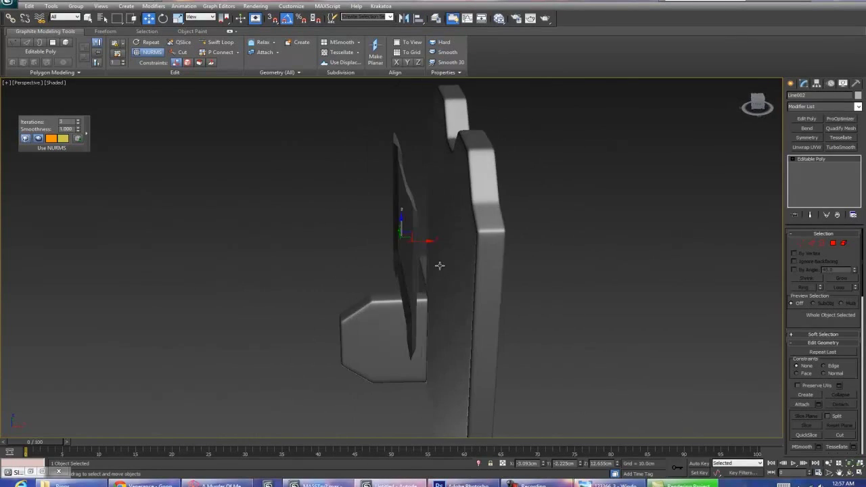
pyautogui.moveTo(428, 240); pyautogui.dragTo(462, 237)
pyautogui.keyDown('alt'); pyautogui.moveTo(463, 237); pyautogui.dragTo(458, 225, button='middle'); pyautogui.keyUp('alt')
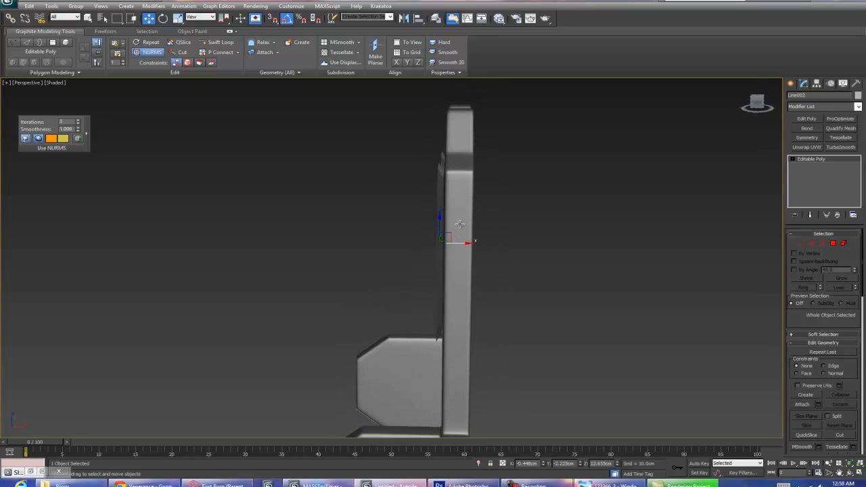
pyautogui.press('f')
pyautogui.scroll(8, 458, 219)
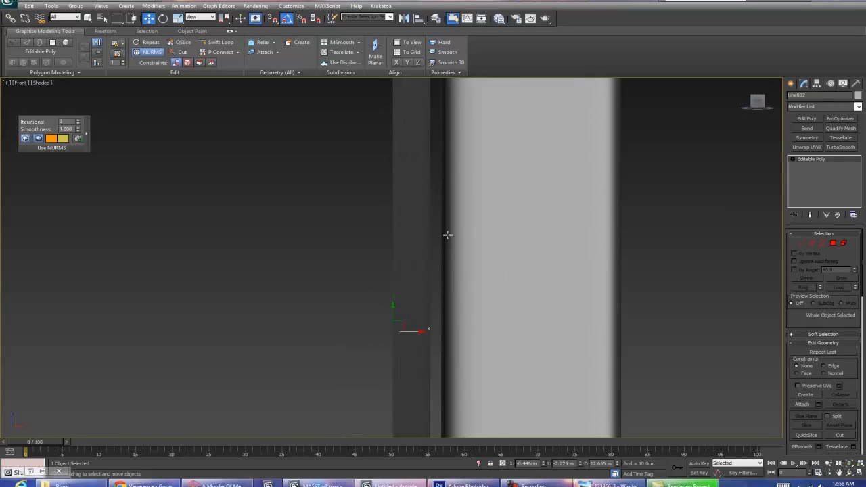
pyautogui.moveTo(418, 328); pyautogui.dragTo(429, 329)
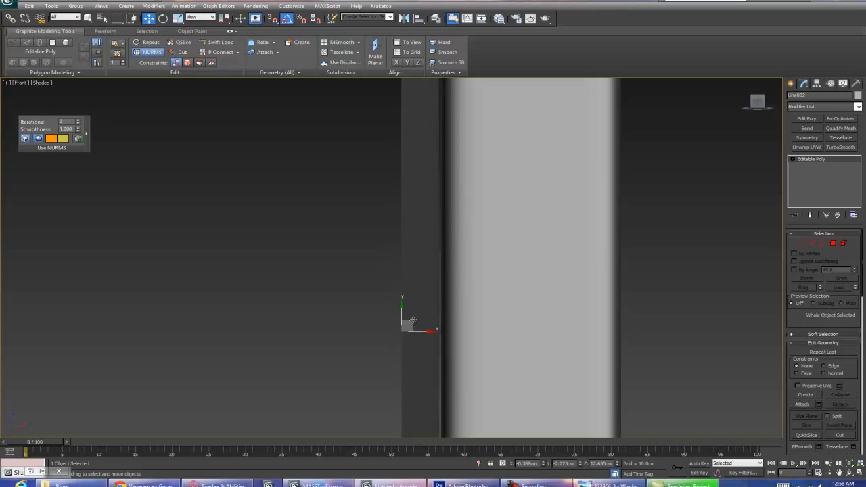
pyautogui.press('p')
pyautogui.moveTo(386, 311)
pyautogui.keyDown('alt'); pyautogui.mouseDown(button='middle')
pyautogui.moveTo(424, 322)
pyautogui.moveTo(460, 307)
pyautogui.moveTo(496, 315)
pyautogui.moveTo(462, 327)
pyautogui.moveTo(460, 291)
pyautogui.mouseUp(button='middle'); pyautogui.keyUp('alt')
# Step: Turn off NURMS on the recessed panel and smooth it with a TurboSmooth modifier at 3 iterations instead
pyautogui.press('F4')
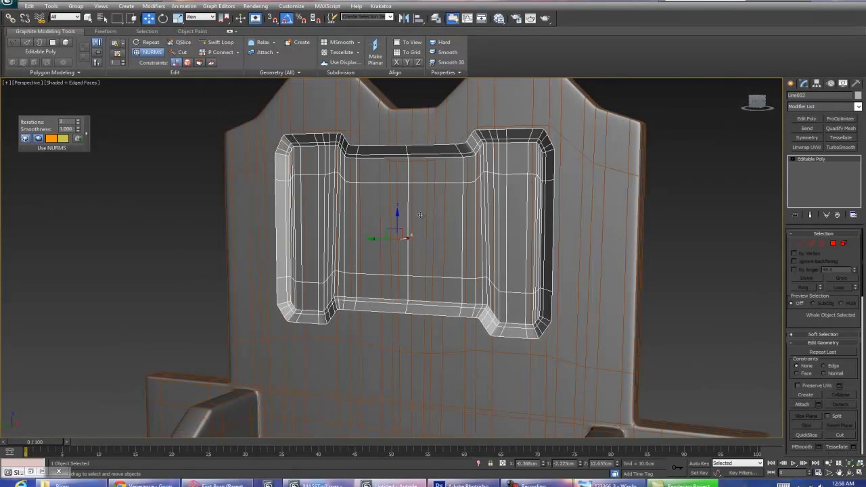
pyautogui.click(144, 52)
pyautogui.press('F4')
pyautogui.press('F4')
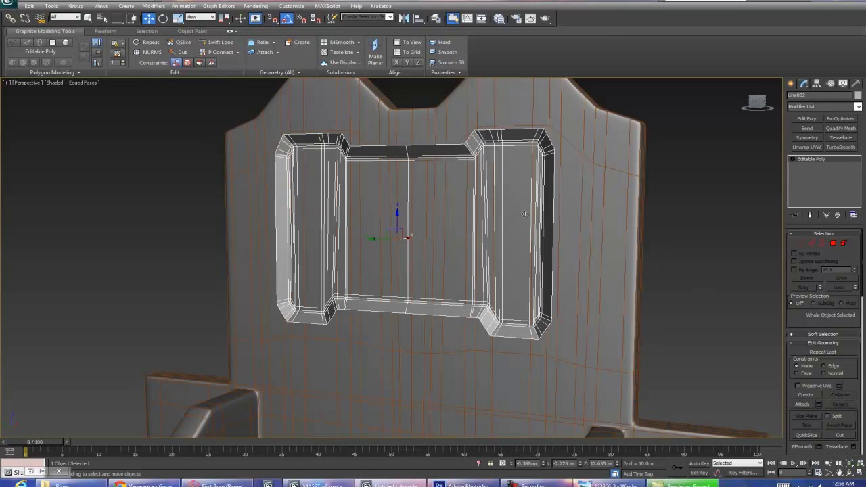
pyautogui.click(841, 147)
pyautogui.click(841, 148)
pyautogui.hotkey('ctrl', 'z')
pyautogui.click(852, 245)
pyautogui.click(852, 246)
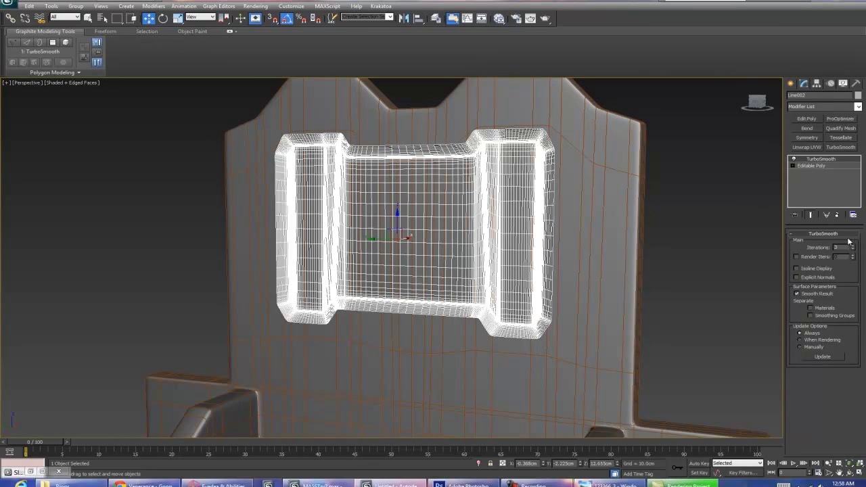
# Step: Collapse the smoothed panel to an Editable Mesh and hide the edge display
pyautogui.rightClick(812, 159)
pyautogui.click(761, 243)
pyautogui.moveTo(348, 209)
pyautogui.mouseDown(button='middle')
pyautogui.moveTo(382, 183)
pyautogui.moveTo(344, 171)
pyautogui.mouseUp(button='middle')
pyautogui.press('F4')
pyautogui.moveTo(414, 203)
pyautogui.mouseDown(button='middle')
pyautogui.moveTo(430, 244)
pyautogui.moveTo(413, 183)
pyautogui.moveTo(426, 185)
pyautogui.mouseUp(button='middle')
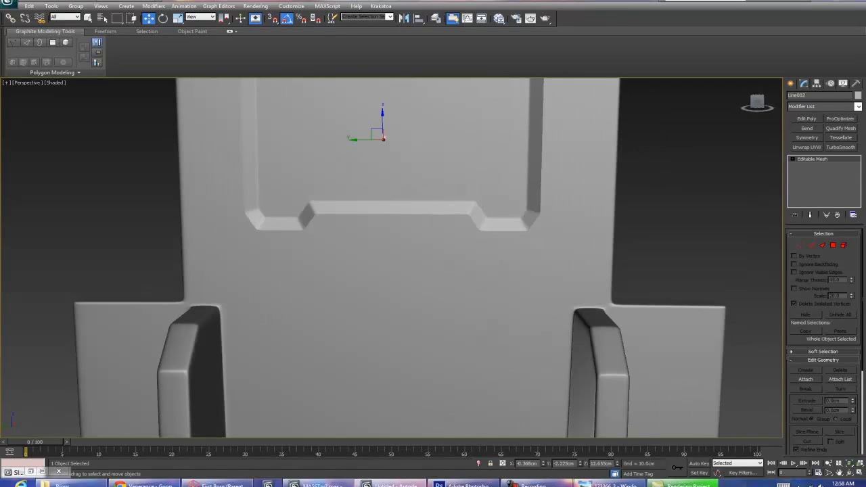
# Step: Check the narrow slot in the reference photo and create a matching box, about 15 × 3.4 × 0.46 cm, on the plate between the flanges
pyautogui.click(611, 485)
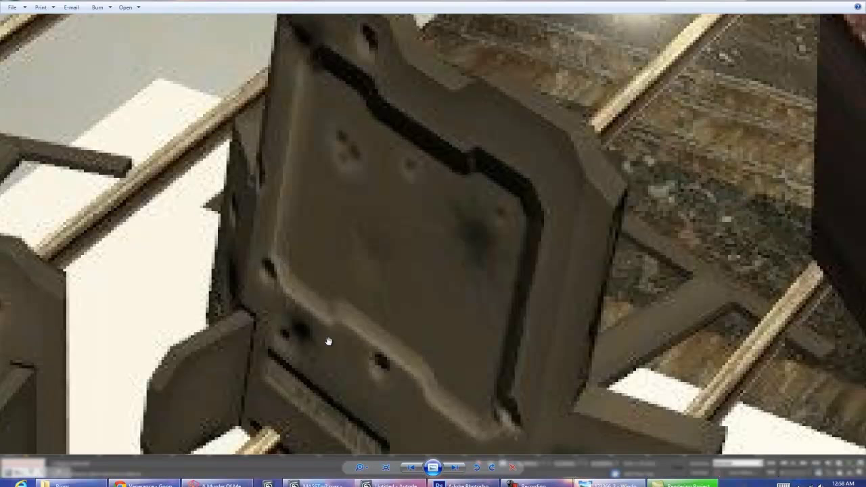
pyautogui.moveTo(322, 361); pyautogui.dragTo(364, 180)
pyautogui.scroll(2, 369, 203)
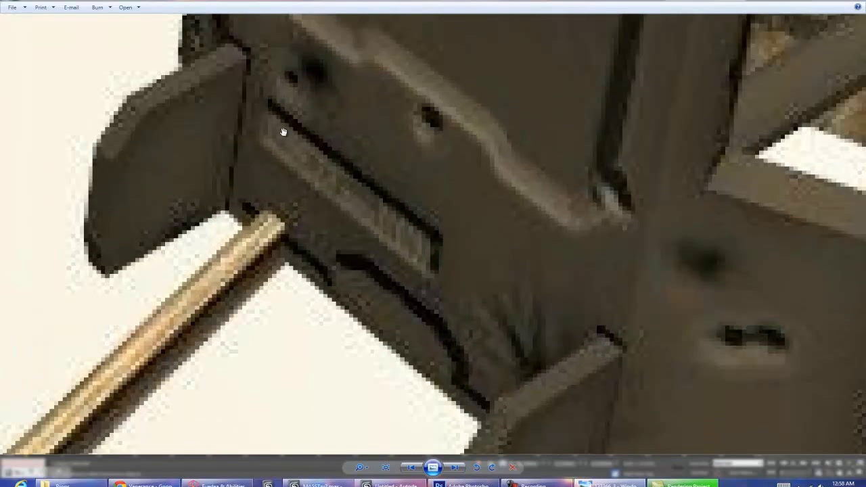
pyautogui.click(826, 1)
pyautogui.scroll(3, 412, 245)
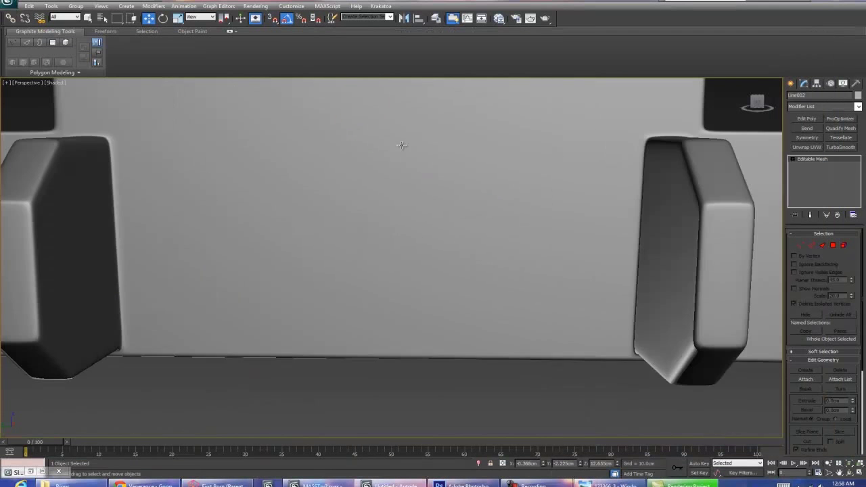
pyautogui.moveTo(402, 145); pyautogui.dragTo(420, 165, button='middle')
pyautogui.click(791, 83)
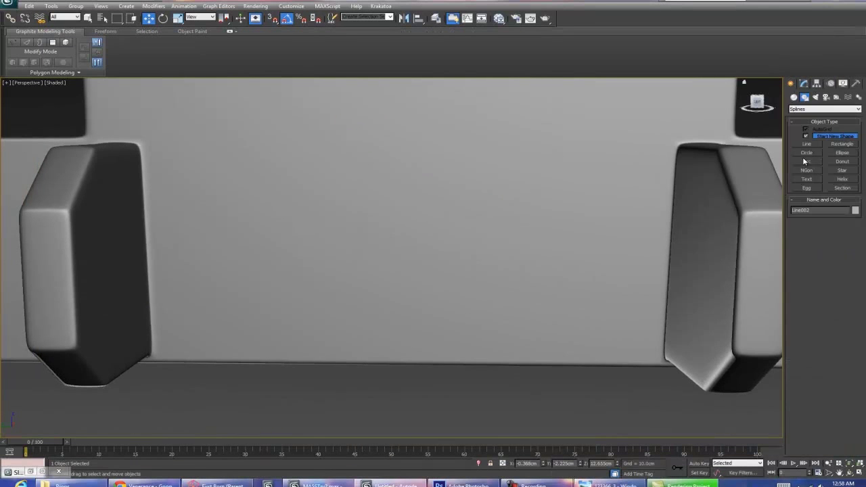
pyautogui.click(795, 97)
pyautogui.click(807, 138)
pyautogui.moveTo(218, 228); pyautogui.dragTo(607, 311)
pyautogui.click(607, 322)
# Step: Show edged faces, isolate the new box and convert it to an Editable Poly
pyautogui.press('w')
pyautogui.moveTo(607, 322)
pyautogui.keyDown('alt'); pyautogui.mouseDown(button='middle')
pyautogui.moveTo(495, 282)
pyautogui.moveTo(426, 231)
pyautogui.mouseUp(button='middle'); pyautogui.keyUp('alt')
pyautogui.press('F4')
pyautogui.rightClick(421, 232)
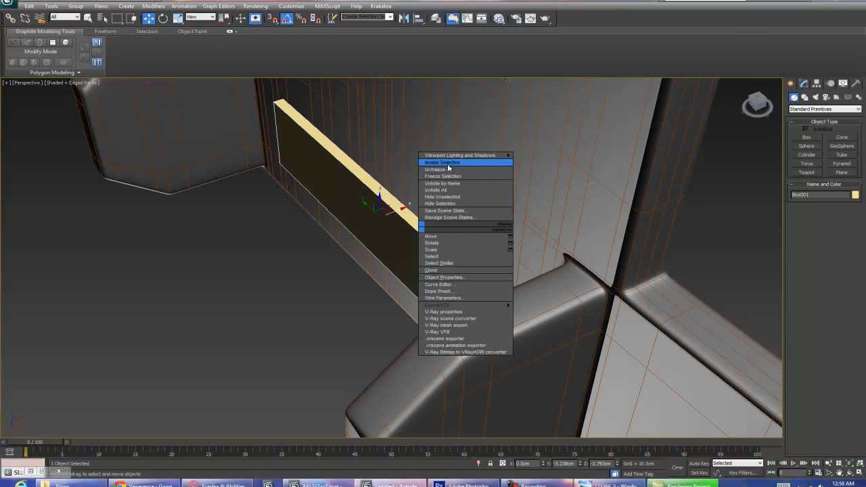
pyautogui.click(441, 155)
pyautogui.press('1')
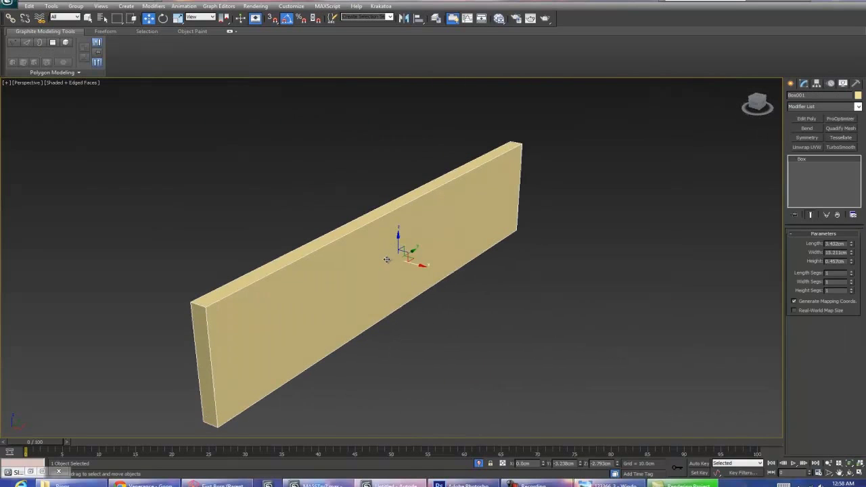
pyautogui.keyDown('alt'); pyautogui.moveTo(371, 248); pyautogui.dragTo(406, 251, button='middle'); pyautogui.keyUp('alt')
pyautogui.rightClick(825, 160)
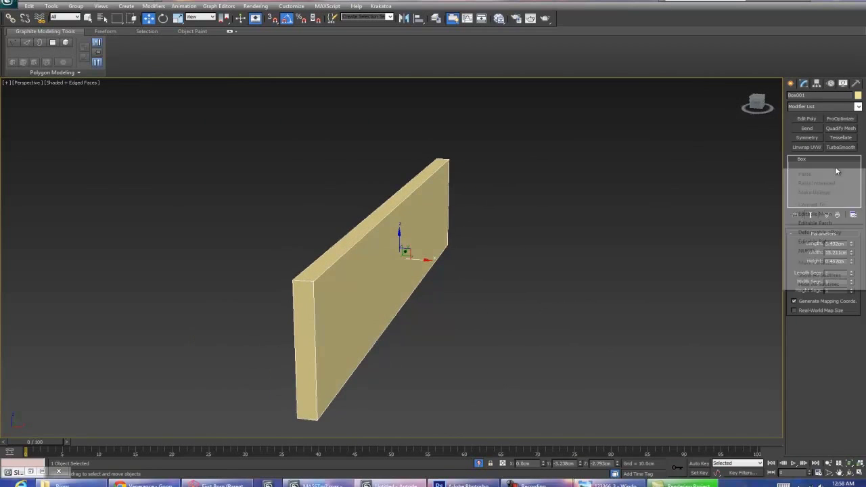
pyautogui.click(809, 233)
# Step: Delete all of the box's polygons except the large front one and exit isolation
pyautogui.press('4')
pyautogui.click(326, 275)
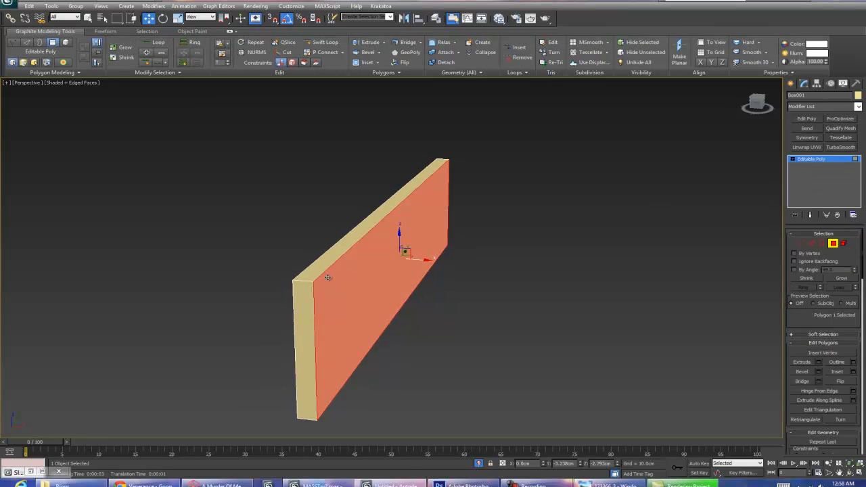
pyautogui.click(318, 279)
pyautogui.keyDown('shift'); pyautogui.click(306, 303); pyautogui.keyUp('shift')
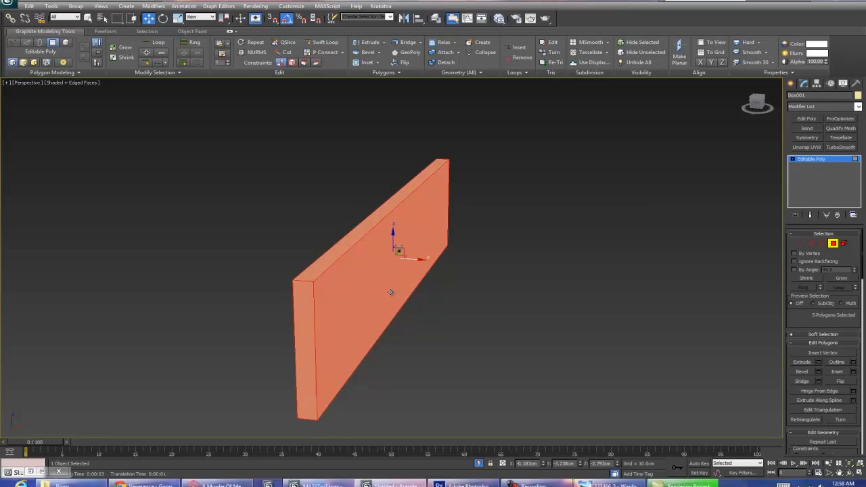
pyautogui.press('Delete')
pyautogui.click(369, 287)
pyautogui.keyDown('alt'); pyautogui.moveTo(312, 288); pyautogui.dragTo(473, 273, button='middle'); pyautogui.keyUp('alt')
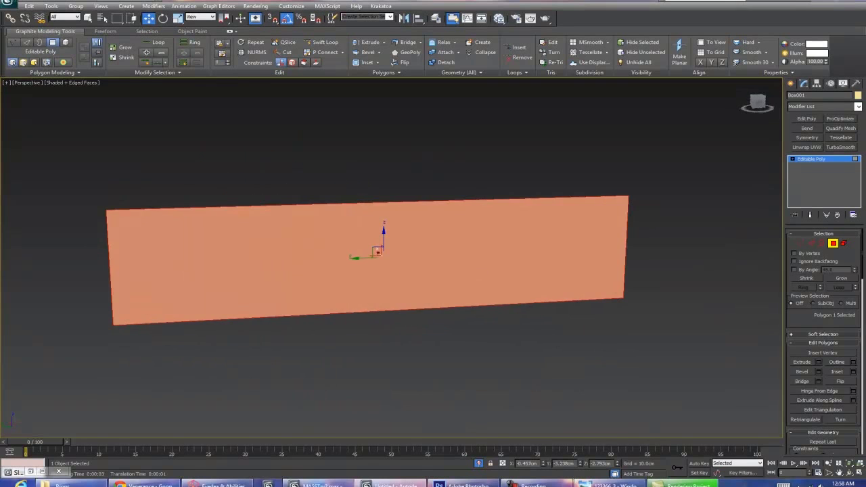
pyautogui.click(832, 245)
pyautogui.keyDown('alt'); pyautogui.moveTo(578, 230); pyautogui.dragTo(539, 240, button='middle'); pyautogui.keyUp('alt')
pyautogui.rightClick(537, 234)
pyautogui.click(547, 201)
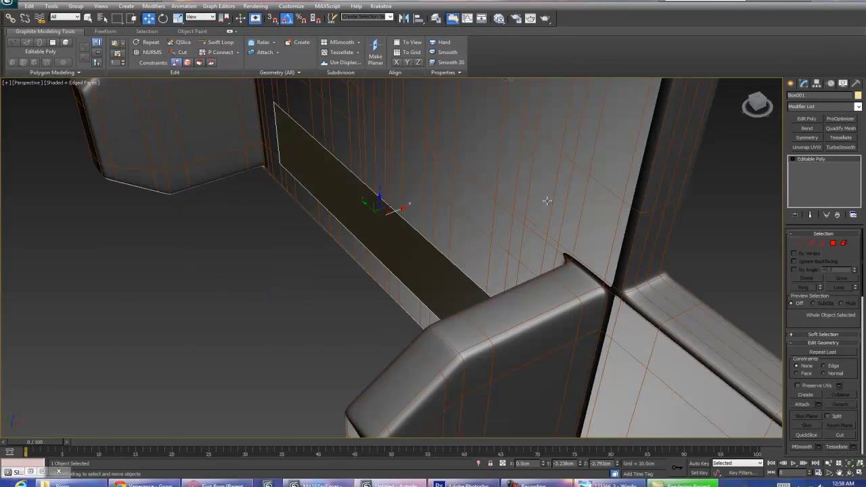
pyautogui.moveTo(514, 214); pyautogui.dragTo(496, 214, button='middle')
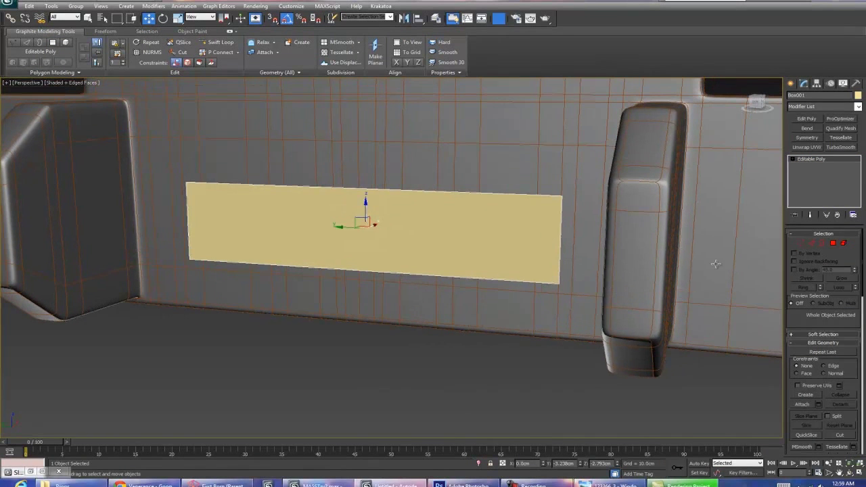
# Step: Assign the standard Material #27 to the remaining flat strip in the Slate Material Editor and minimize the editor
pyautogui.press('m')
pyautogui.rightClick(347, 259)
pyautogui.click(389, 266)
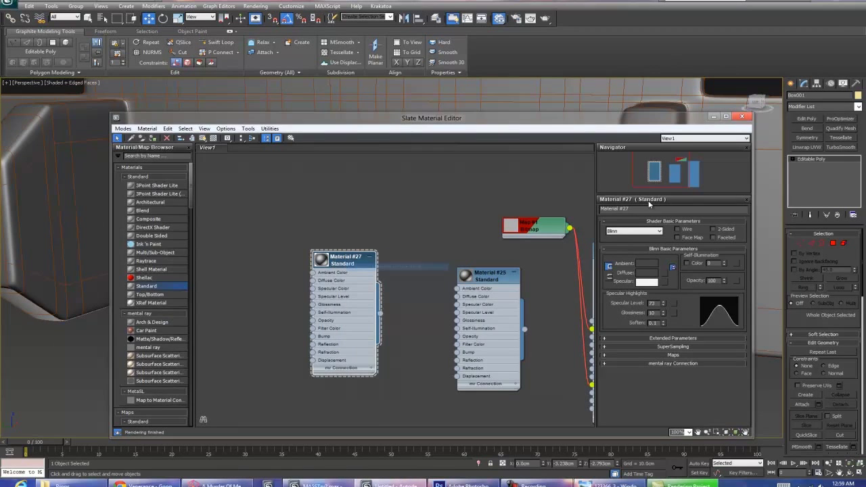
pyautogui.click(714, 117)
# Step: Inset the strip's polygon slightly and push the inner face about 0.3 cm along X into the plate to form a recess
pyautogui.keyDown('alt'); pyautogui.moveTo(499, 217); pyautogui.dragTo(485, 241, button='middle'); pyautogui.keyUp('alt')
pyautogui.scroll(3, 493, 242)
pyautogui.click(832, 243)
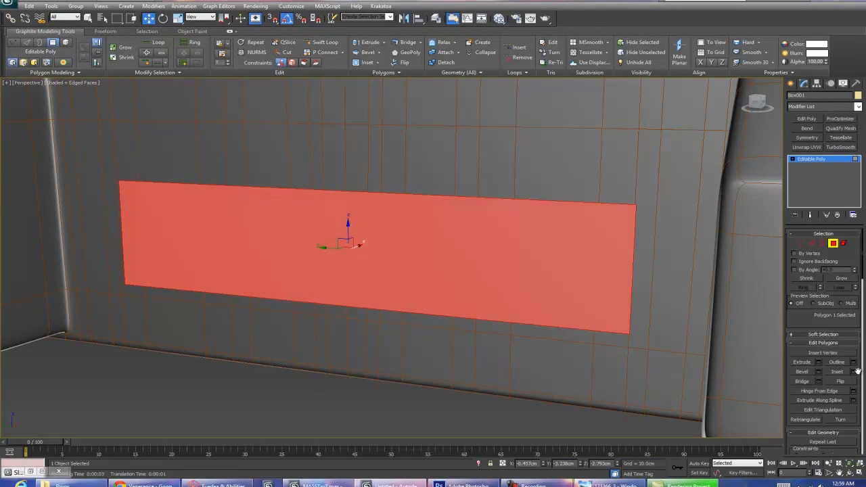
pyautogui.click(854, 372)
pyautogui.moveTo(399, 274); pyautogui.dragTo(397, 278)
pyautogui.click(396, 286)
pyautogui.moveTo(389, 288)
pyautogui.keyDown('alt'); pyautogui.mouseDown(button='middle')
pyautogui.moveTo(439, 269)
pyautogui.moveTo(390, 287)
pyautogui.mouseUp(button='middle'); pyautogui.keyUp('alt')
pyautogui.moveTo(359, 247); pyautogui.dragTo(363, 246)
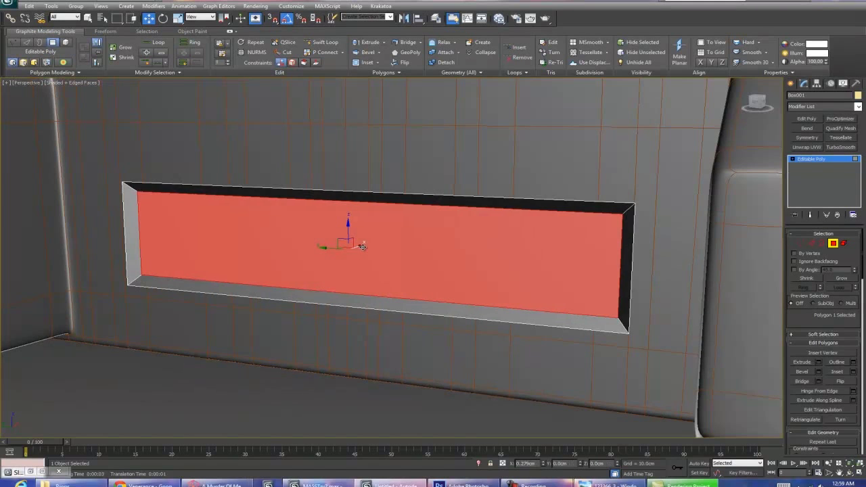
pyautogui.keyDown('alt'); pyautogui.moveTo(363, 246); pyautogui.dragTo(378, 246, button='middle'); pyautogui.keyUp('alt')
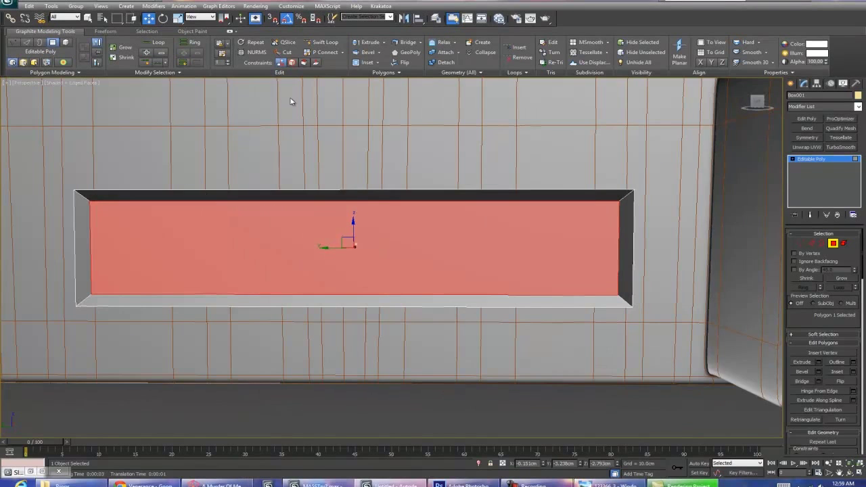
# Step: Connect the four long edges of the recess strip with 25 evenly spaced segments
pyautogui.press('2')
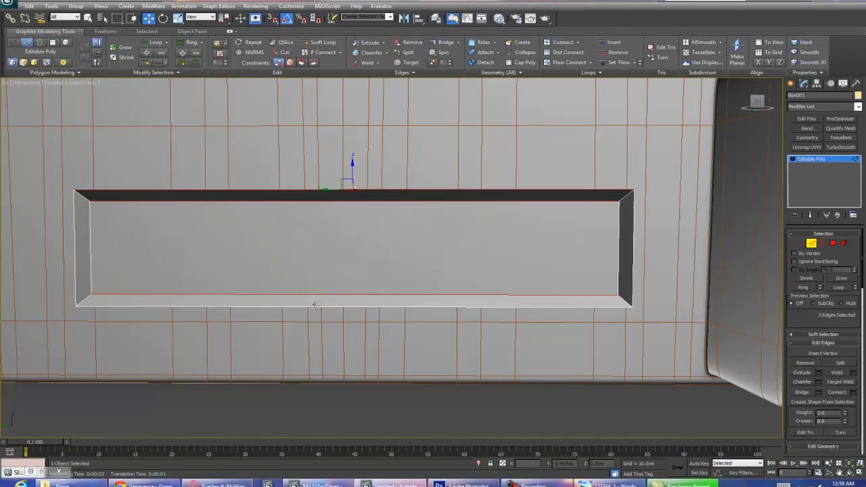
pyautogui.keyDown('ctrl'); pyautogui.click(466, 296); pyautogui.keyUp('ctrl')
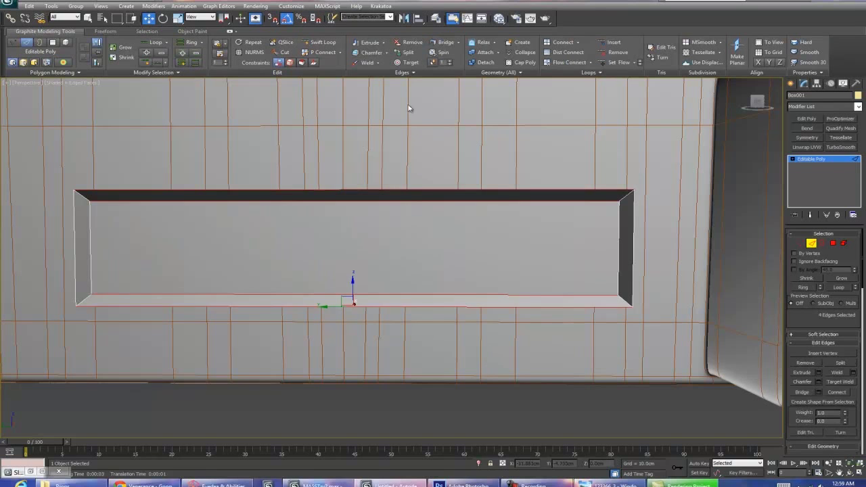
pyautogui.click(853, 392)
pyautogui.moveTo(396, 261); pyautogui.dragTo(442, 256)
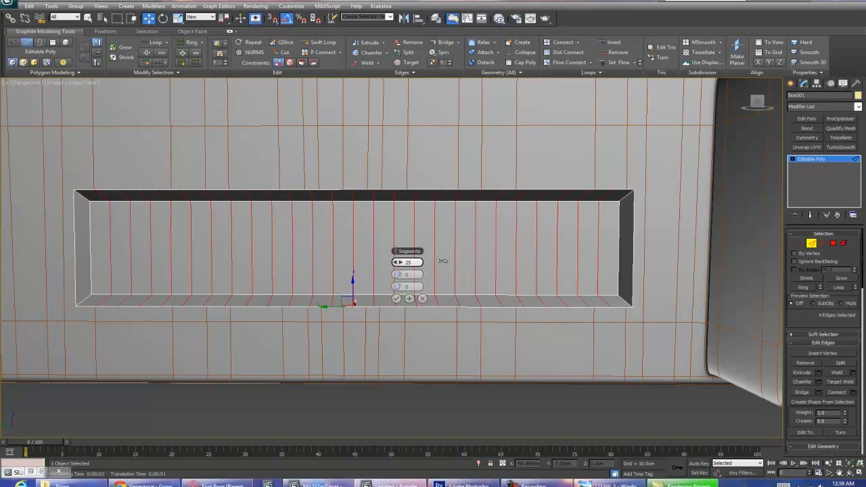
pyautogui.click(397, 300)
# Step: Try to extrude every other polygon of the recess floor, twelve in all, by about 0.34 cm
pyautogui.press('4')
pyautogui.click(161, 257)
pyautogui.keyDown('ctrl'); pyautogui.click(120, 255); pyautogui.keyUp('ctrl')
pyautogui.keyDown('ctrl'); pyautogui.click(203, 261); pyautogui.keyUp('ctrl')
pyautogui.keyDown('ctrl'); pyautogui.click(244, 260); pyautogui.keyUp('ctrl')
pyautogui.keyDown('ctrl'); pyautogui.click(284, 260); pyautogui.keyUp('ctrl')
pyautogui.keyDown('ctrl'); pyautogui.click(322, 263); pyautogui.keyUp('ctrl')
pyautogui.keyDown('ctrl'); pyautogui.click(365, 261); pyautogui.keyUp('ctrl')
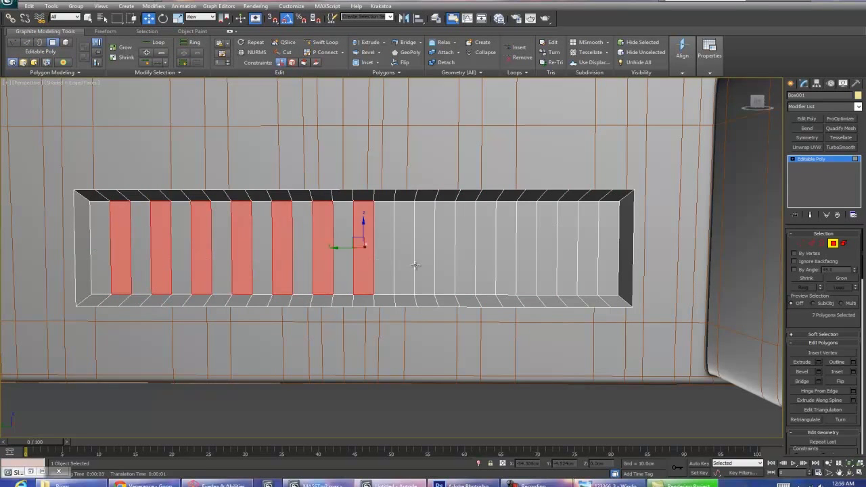
pyautogui.keyDown('ctrl'); pyautogui.click(414, 265); pyautogui.keyUp('ctrl')
pyautogui.keyDown('ctrl'); pyautogui.click(445, 268); pyautogui.keyUp('ctrl')
pyautogui.keyDown('ctrl'); pyautogui.click(481, 267); pyautogui.keyUp('ctrl')
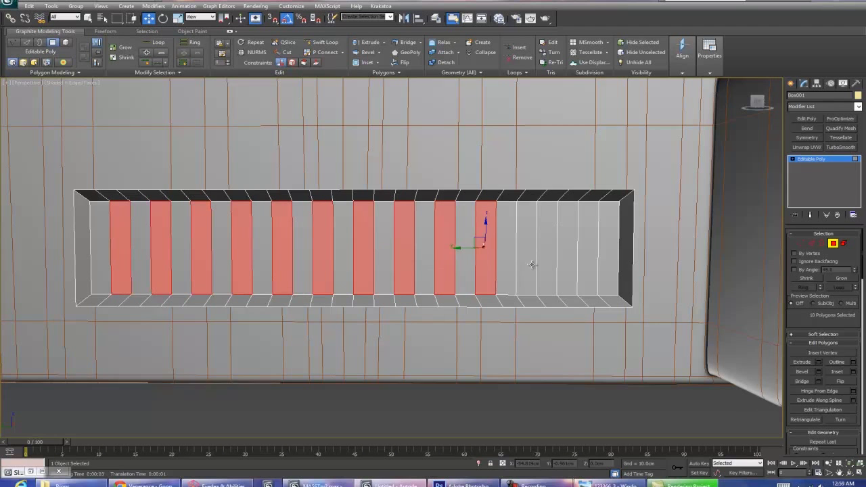
pyautogui.keyDown('ctrl'); pyautogui.click(534, 265); pyautogui.keyUp('ctrl')
pyautogui.keyDown('ctrl'); pyautogui.click(567, 264); pyautogui.keyUp('ctrl')
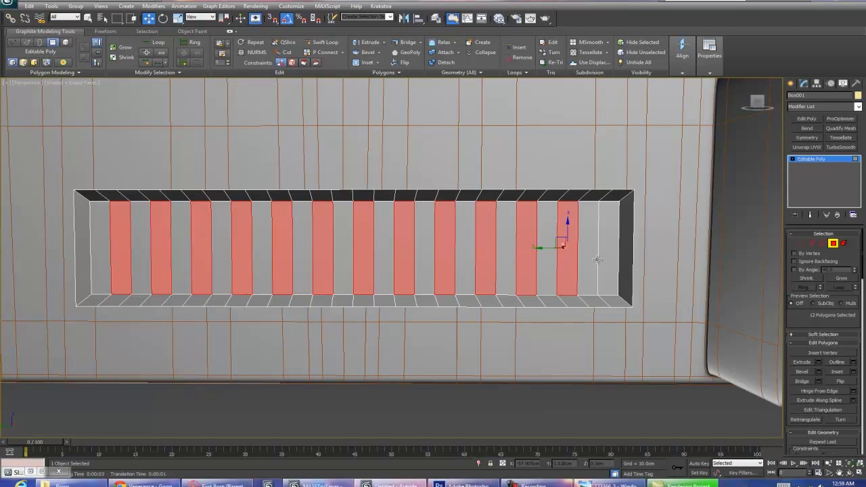
pyautogui.keyDown('alt'); pyautogui.moveTo(586, 261); pyautogui.dragTo(534, 268, button='middle'); pyautogui.keyUp('alt')
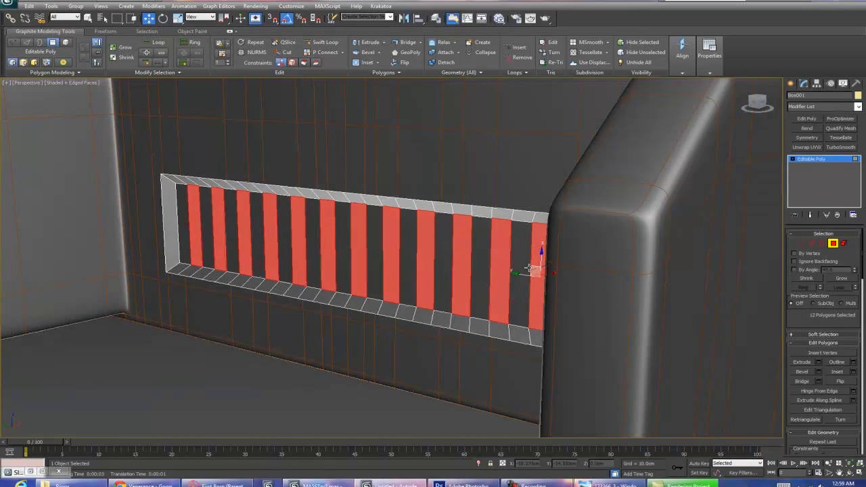
pyautogui.click(818, 362)
pyautogui.moveTo(398, 277); pyautogui.dragTo(352, 274)
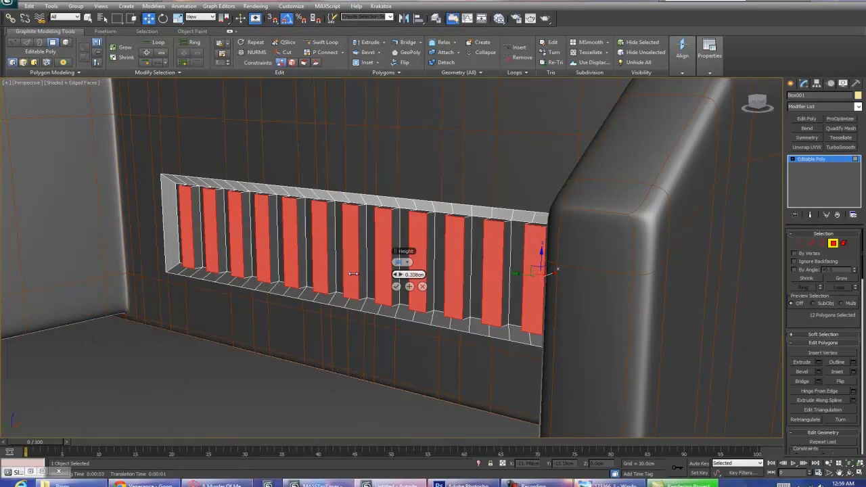
pyautogui.click(396, 286)
pyautogui.moveTo(396, 287)
pyautogui.keyDown('alt'); pyautogui.mouseDown(button='middle')
pyautogui.moveTo(364, 244)
pyautogui.moveTo(394, 302)
pyautogui.mouseUp(button='middle'); pyautogui.keyUp('alt')
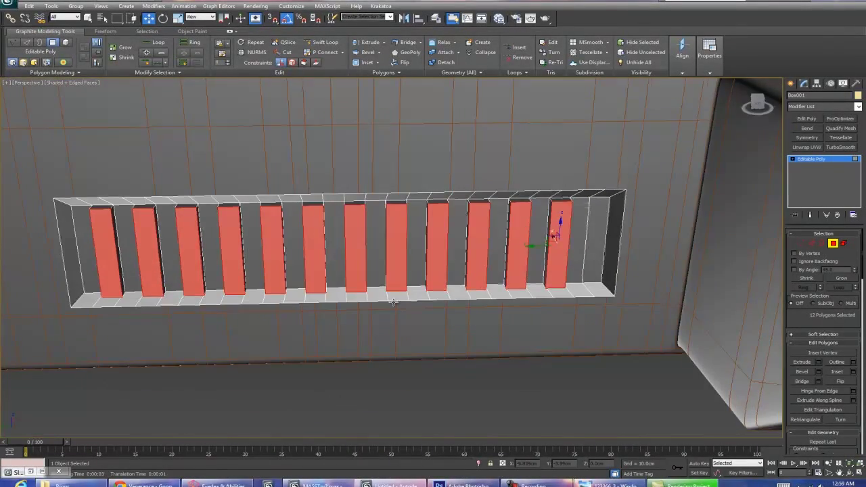
# Step: Try to add a lengthwise Swift Loop across the upper ends of the extruded bars
pyautogui.click(322, 42)
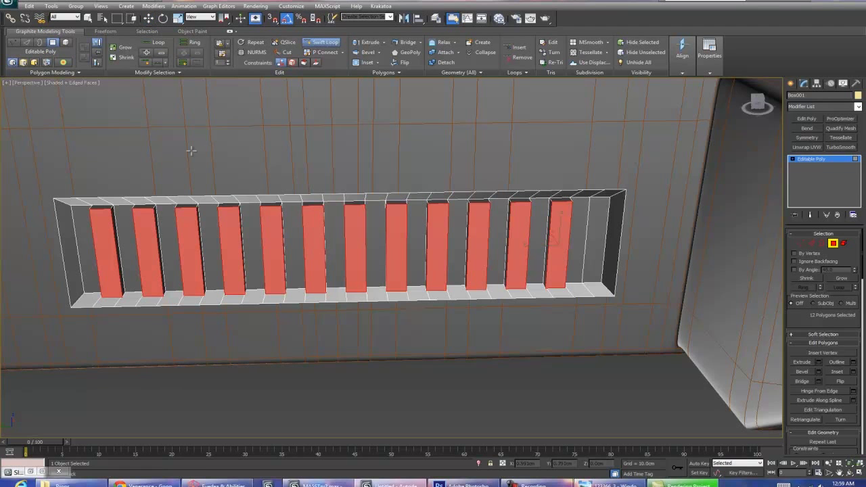
pyautogui.moveTo(167, 208); pyautogui.dragTo(238, 188, button='middle')
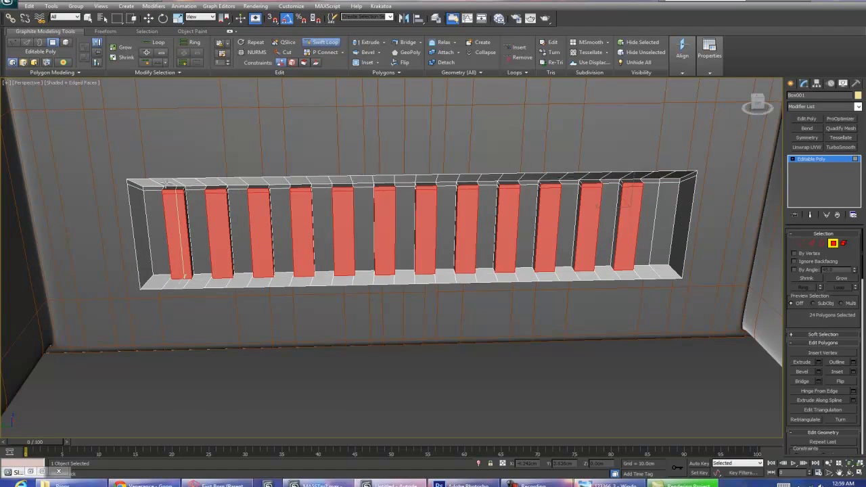
pyautogui.press('w')
pyautogui.keyDown('alt'); pyautogui.moveTo(298, 216); pyautogui.dragTo(343, 211, button='middle'); pyautogui.keyUp('alt')
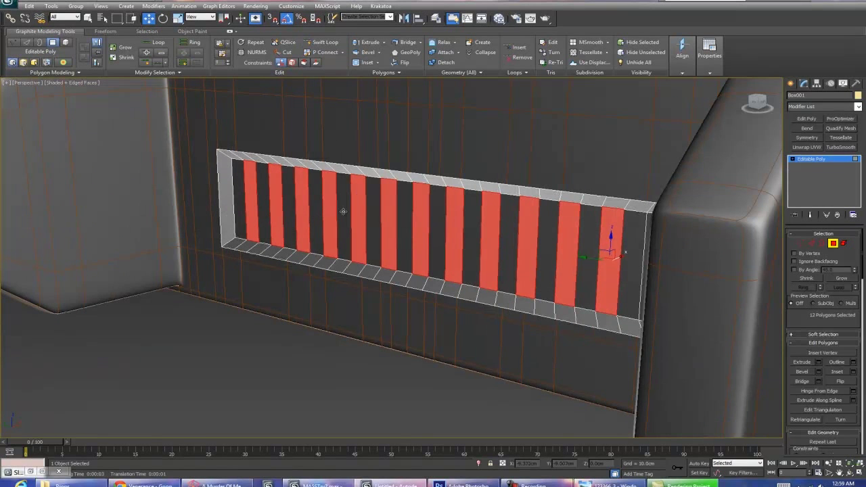
# Step: Try to scale the twelve alternate floor polygons together
pyautogui.press('r')
pyautogui.moveTo(359, 203)
pyautogui.mouseDown()
pyautogui.moveTo(353, 184)
pyautogui.moveTo(352, 208)
pyautogui.mouseUp()
pyautogui.keyDown('alt'); pyautogui.moveTo(353, 208); pyautogui.dragTo(376, 213, button='middle'); pyautogui.keyUp('alt')
# Step: Scale the floor polygon near the recess's middle shorter along Z, then shorten five other scattered floor polygons more strongly
pyautogui.click(383, 203)
pyautogui.moveTo(383, 199)
pyautogui.mouseDown()
pyautogui.moveTo(385, 190)
pyautogui.moveTo(387, 204)
pyautogui.mouseUp()
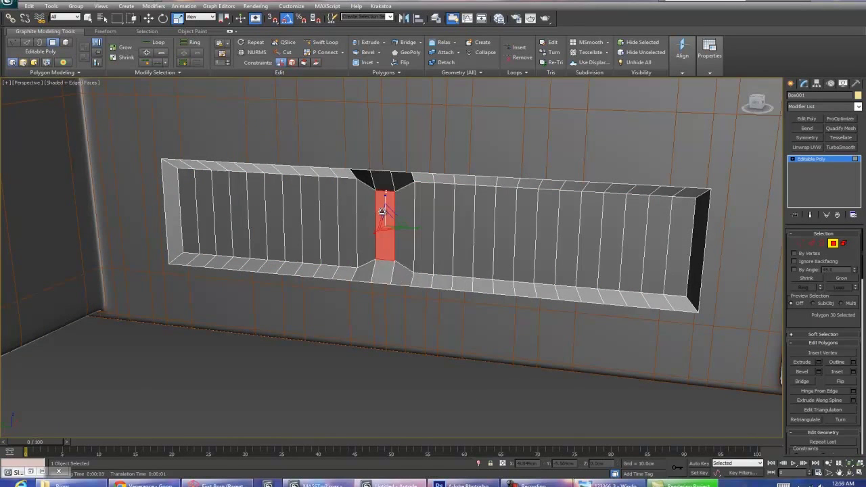
pyautogui.keyDown('alt'); pyautogui.moveTo(387, 204); pyautogui.dragTo(405, 211, button='middle'); pyautogui.keyUp('alt')
pyautogui.click(287, 197)
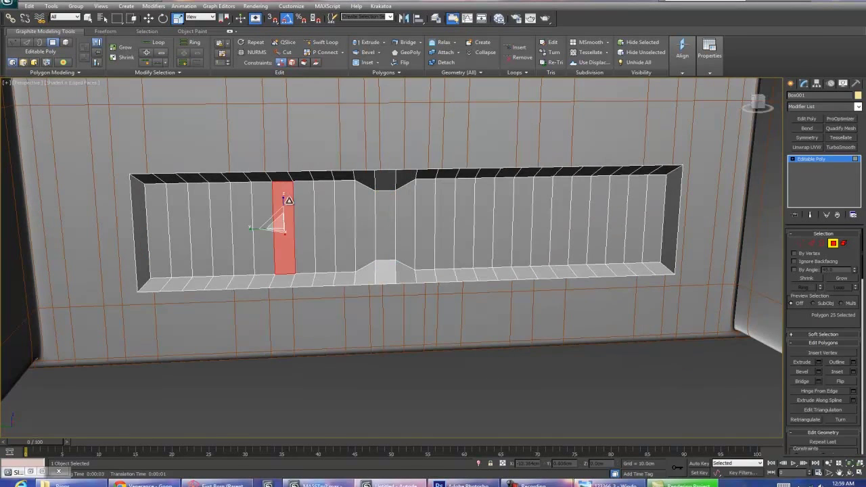
pyautogui.keyDown('ctrl'); pyautogui.click(216, 209); pyautogui.keyUp('ctrl')
pyautogui.keyDown('ctrl'); pyautogui.click(464, 219); pyautogui.keyUp('ctrl')
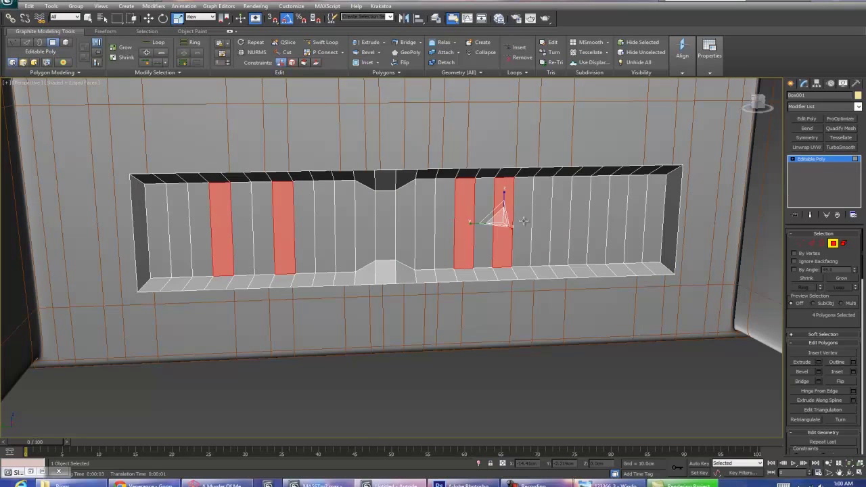
pyautogui.keyDown('ctrl'); pyautogui.click(555, 218); pyautogui.keyUp('ctrl')
pyautogui.keyDown('ctrl'); pyautogui.click(617, 218); pyautogui.keyUp('ctrl')
pyautogui.moveTo(612, 204); pyautogui.dragTo(618, 214)
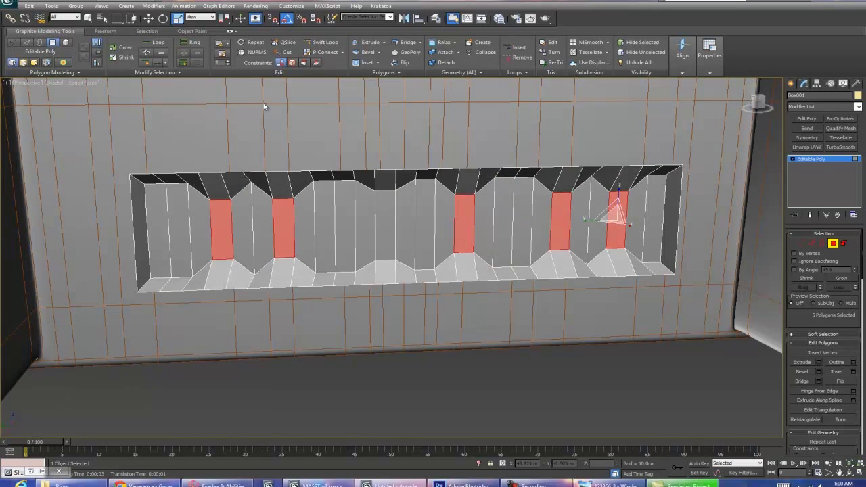
# Step: Add supporting Swift Loop edges through the first narrowed section and around the recess floor's borders
pyautogui.click(329, 43)
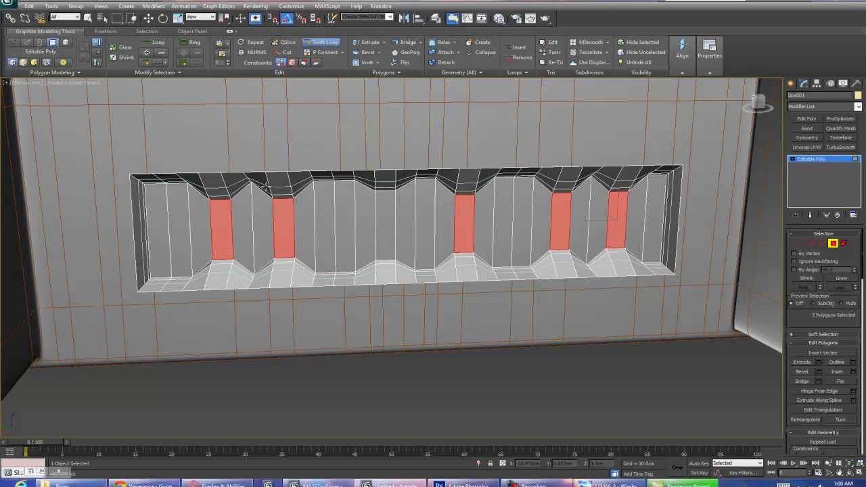
pyautogui.click(219, 174)
pyautogui.click(197, 176)
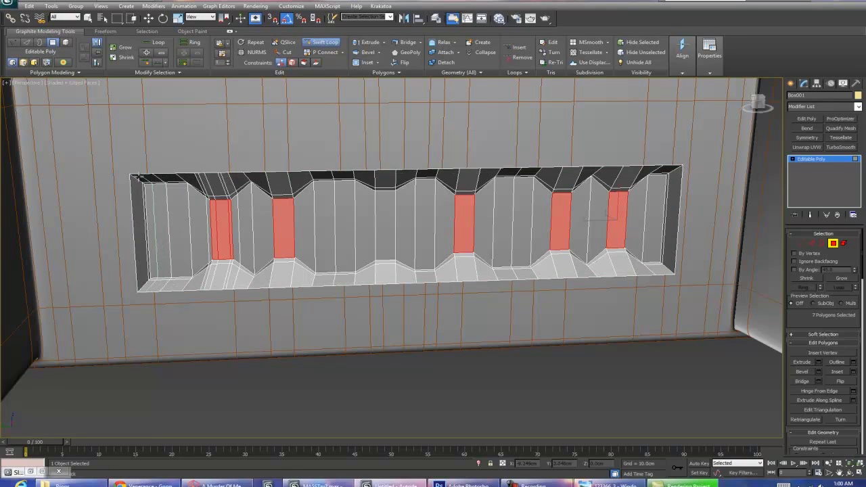
pyautogui.click(138, 277)
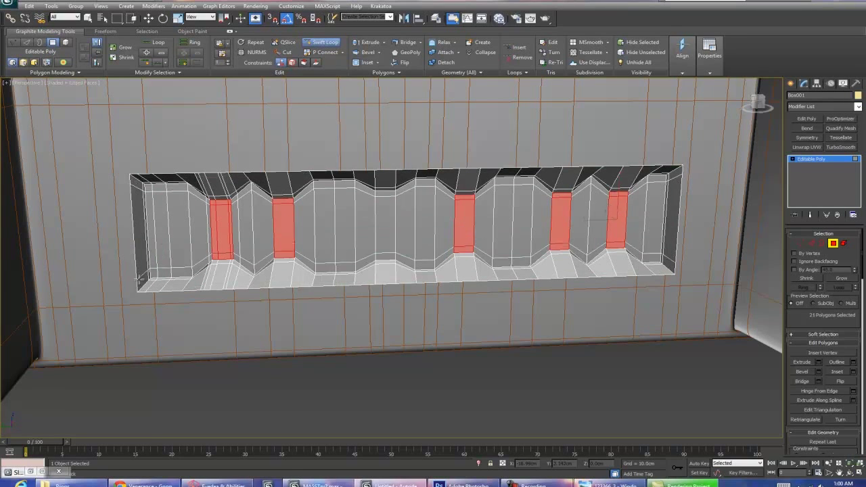
# Step: Add crosswise Swift Loop edges through the remaining five narrowed sections of the recess strip
pyautogui.click(288, 264)
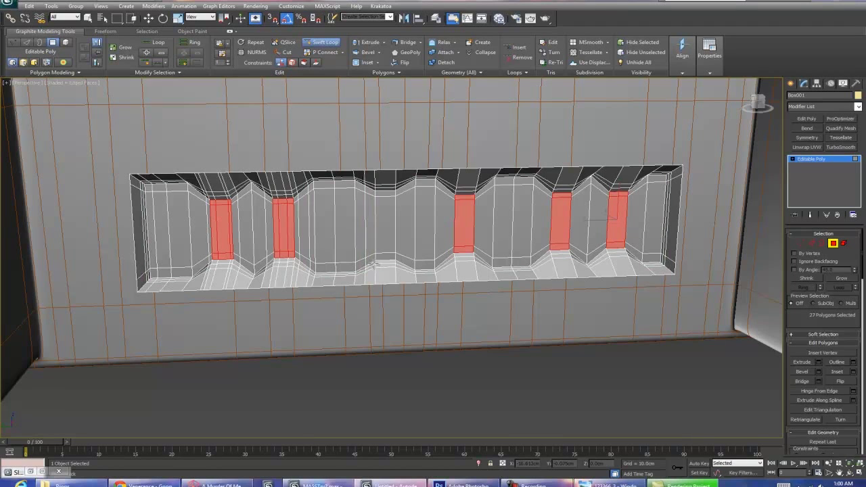
pyautogui.click(381, 265)
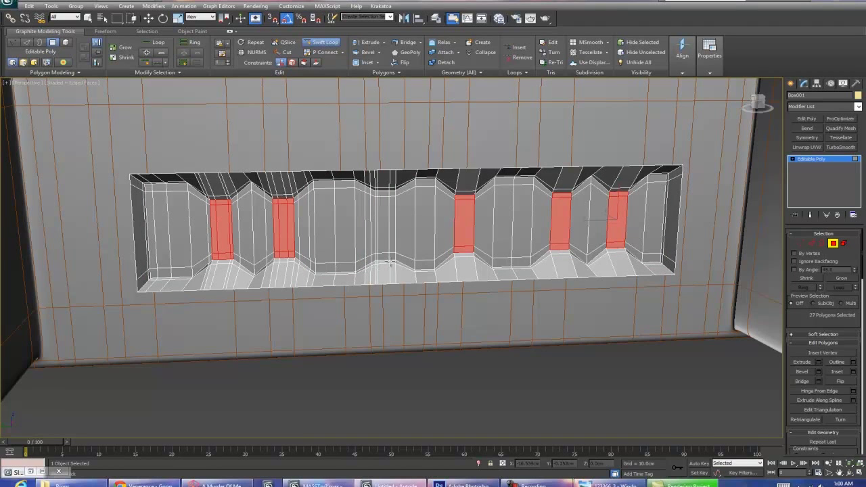
pyautogui.click(397, 264)
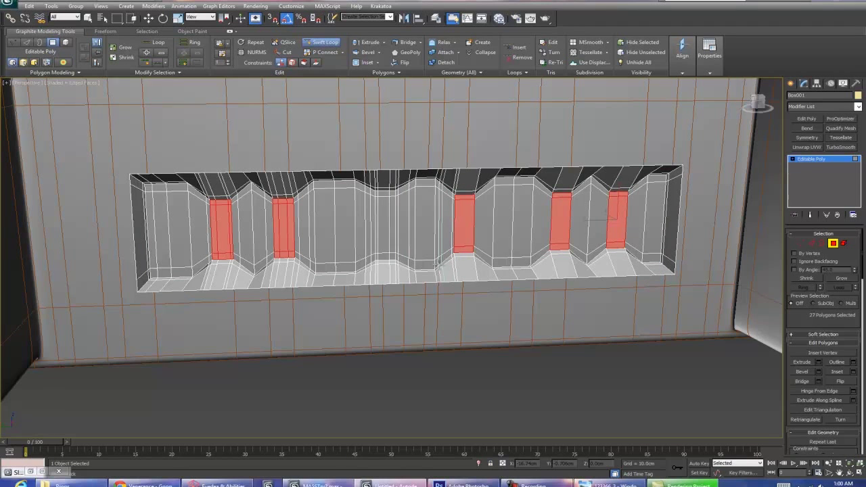
pyautogui.click(474, 259)
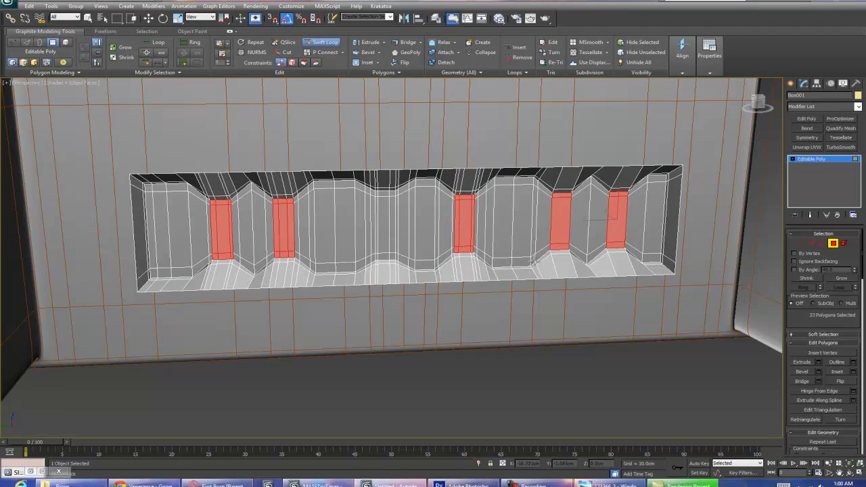
pyautogui.click(574, 258)
pyautogui.keyDown('alt'); pyautogui.moveTo(579, 264); pyautogui.dragTo(609, 279, button='middle'); pyautogui.keyUp('alt')
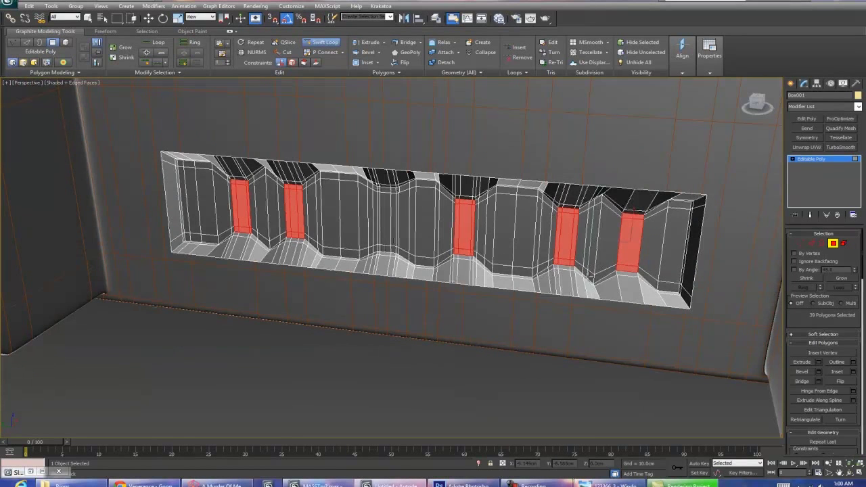
pyautogui.click(625, 278)
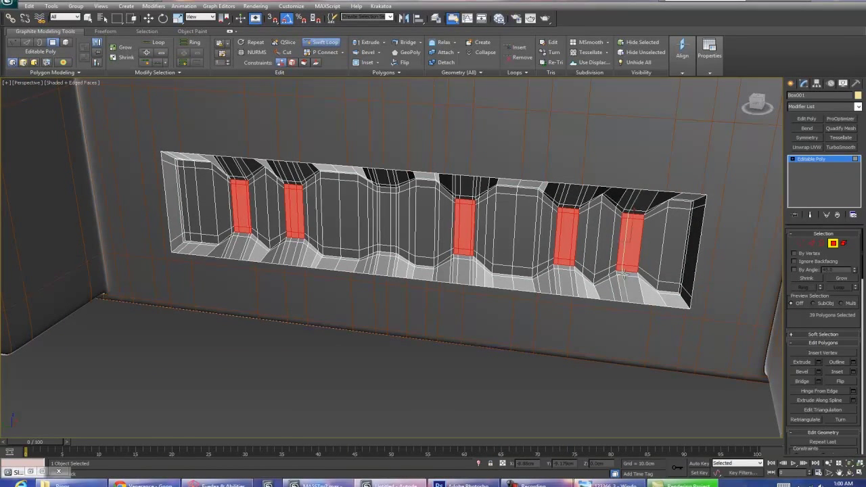
pyautogui.press('w')
# Step: Hide the edged faces, leave polygon editing and turn on NURMS smoothing for the recess strip
pyautogui.press('F4')
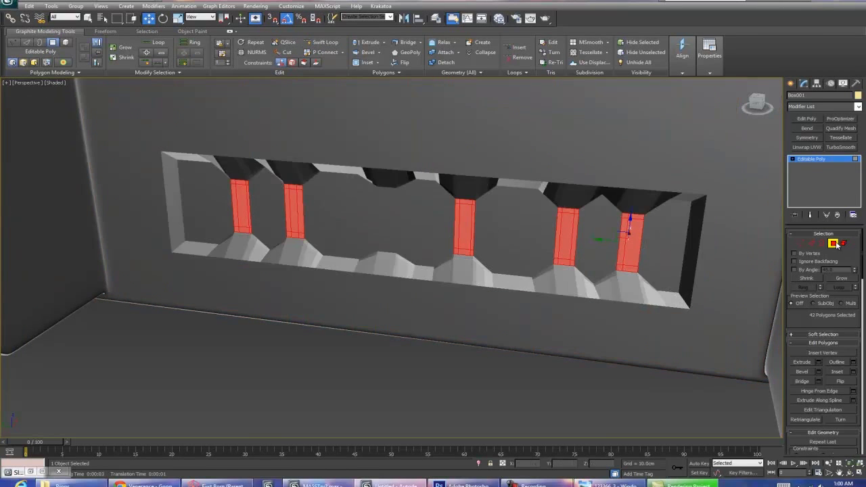
pyautogui.press('Delete')
pyautogui.click(833, 243)
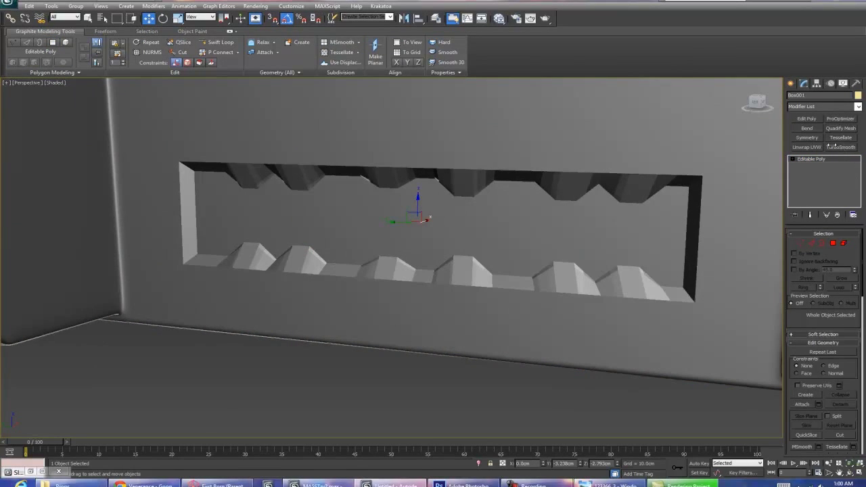
pyautogui.click(148, 52)
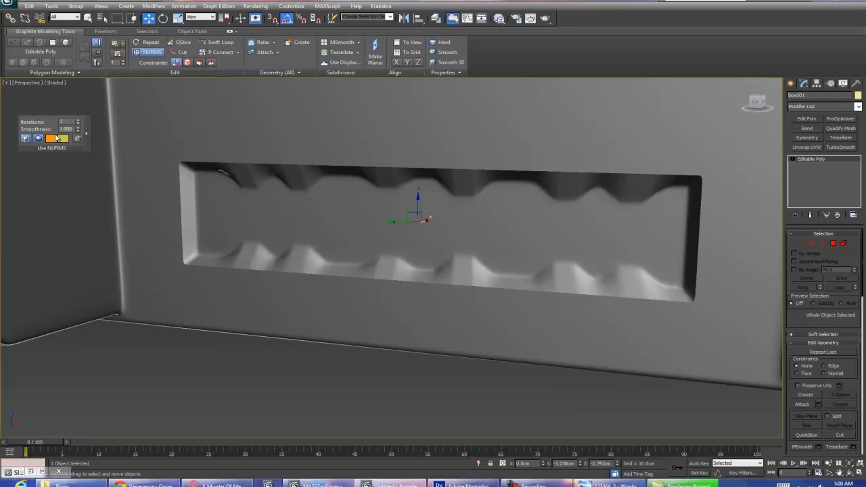
pyautogui.keyDown('alt'); pyautogui.moveTo(212, 198); pyautogui.dragTo(426, 260, button='middle'); pyautogui.keyUp('alt')
# Step: Create a Text spline on the plate's front face, between the upper panel and the lower recess, using AutoGrid
pyautogui.click(791, 82)
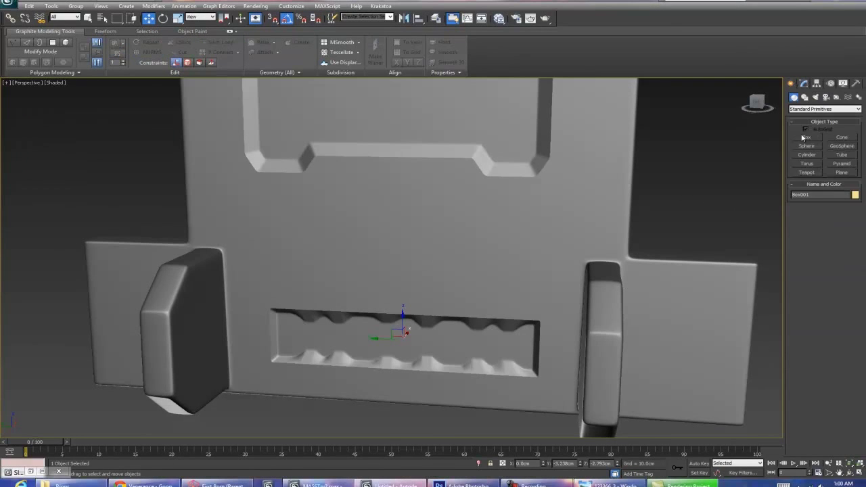
pyautogui.click(806, 97)
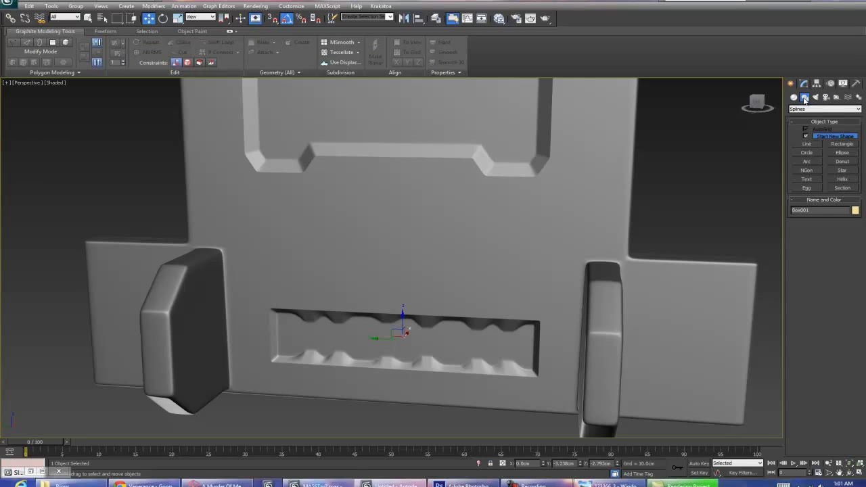
pyautogui.click(812, 180)
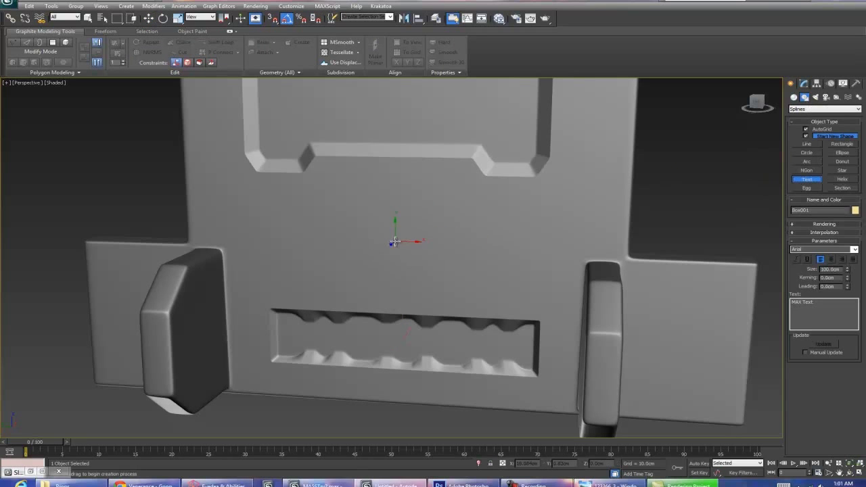
pyautogui.click(395, 241)
pyautogui.scroll(-8, 507, 240)
pyautogui.press('w')
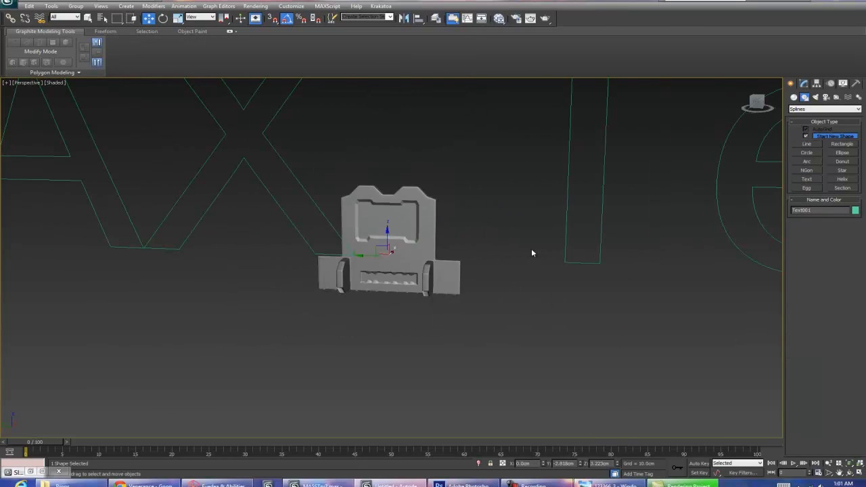
pyautogui.keyDown('alt'); pyautogui.moveTo(532, 253); pyautogui.dragTo(652, 225, button='middle'); pyautogui.keyUp('alt')
# Step: Change the text spline's wording to "UNSC"
pyautogui.click(805, 82)
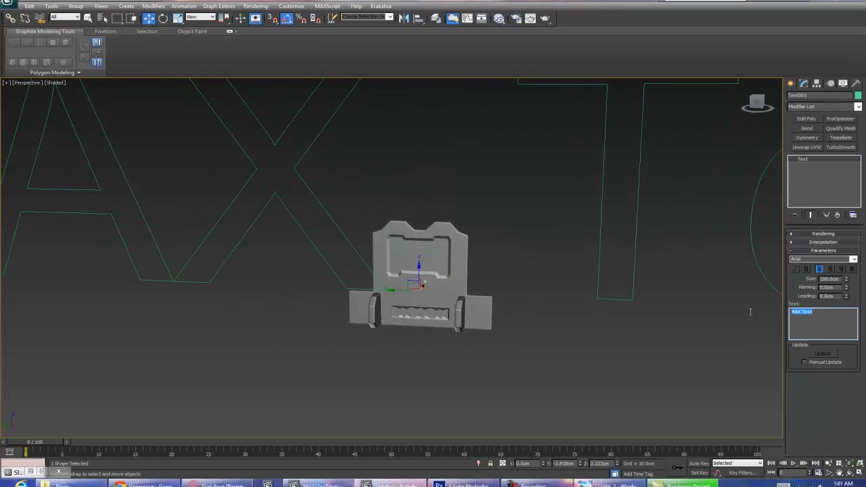
pyautogui.write('UNSX')
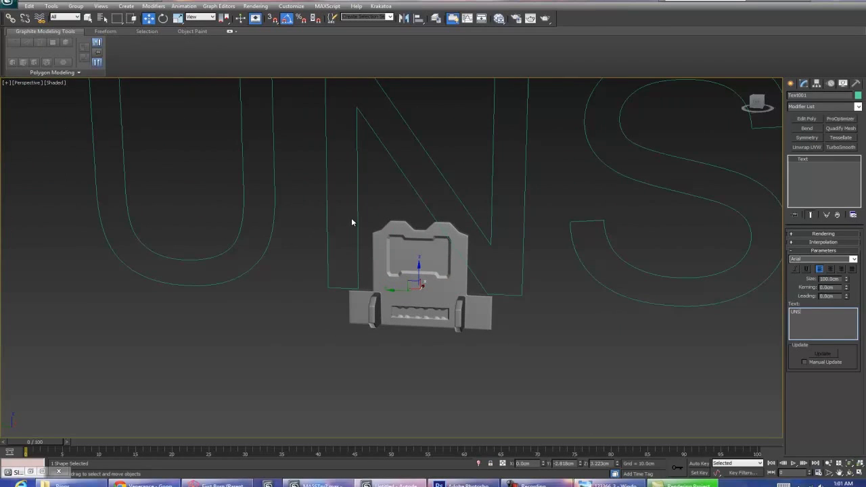
pyautogui.press('BackSpace')
pyautogui.write('C PROP')
pyautogui.press('BackSpace')
pyautogui.press('BackSpace')
pyautogui.press('BackSpace')
pyautogui.press('BackSpace')
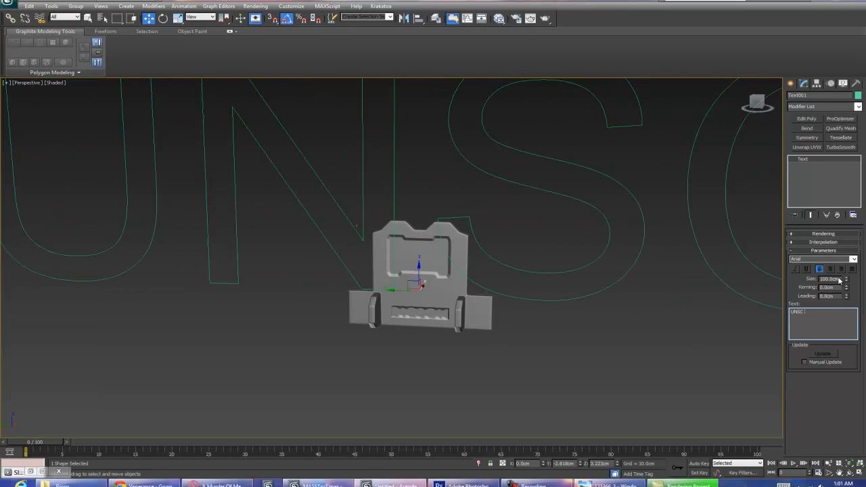
# Step: Set the UNSC text's size to 4 cm and convert it to an Editable Poly
pyautogui.moveTo(850, 279); pyautogui.dragTo(858, 318)
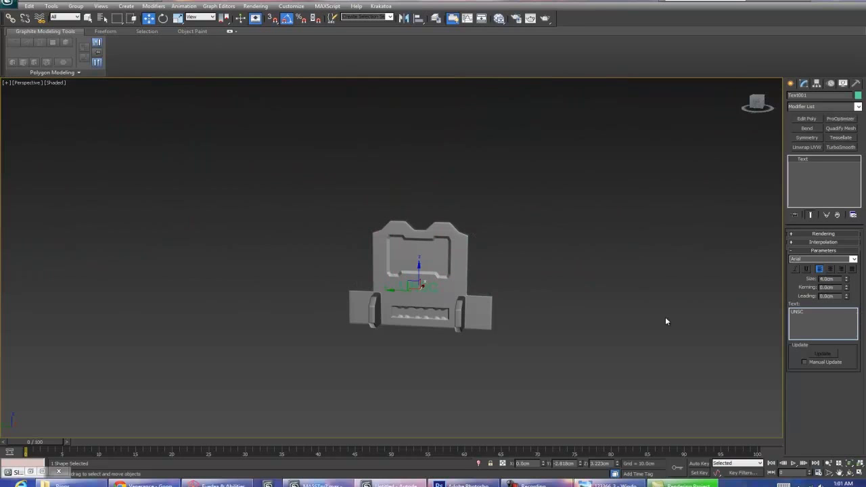
pyautogui.rightClick(827, 159)
pyautogui.click(825, 246)
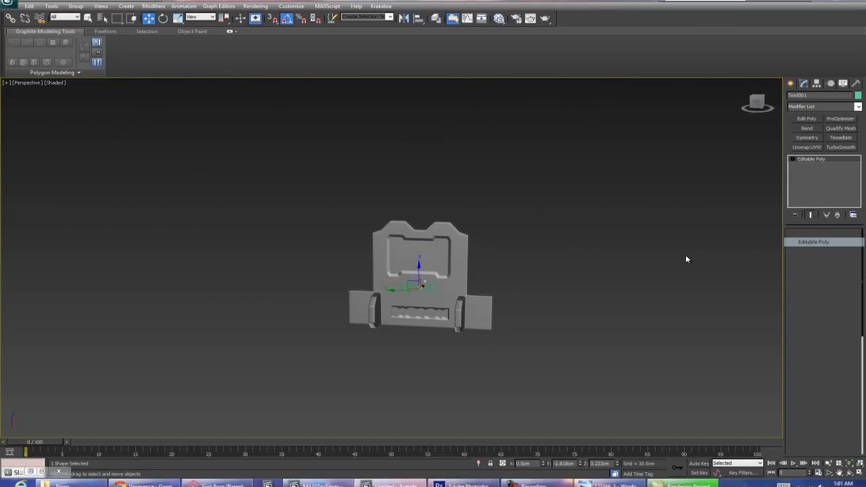
pyautogui.press('z')
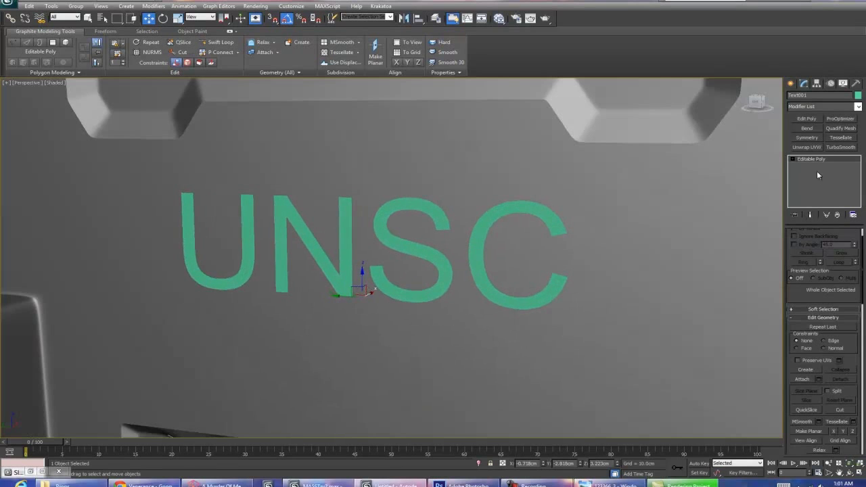
# Step: Inset all four letter polygons and move the inset faces about 0.13 cm outward from the plate
pyautogui.scroll(2, 819, 233)
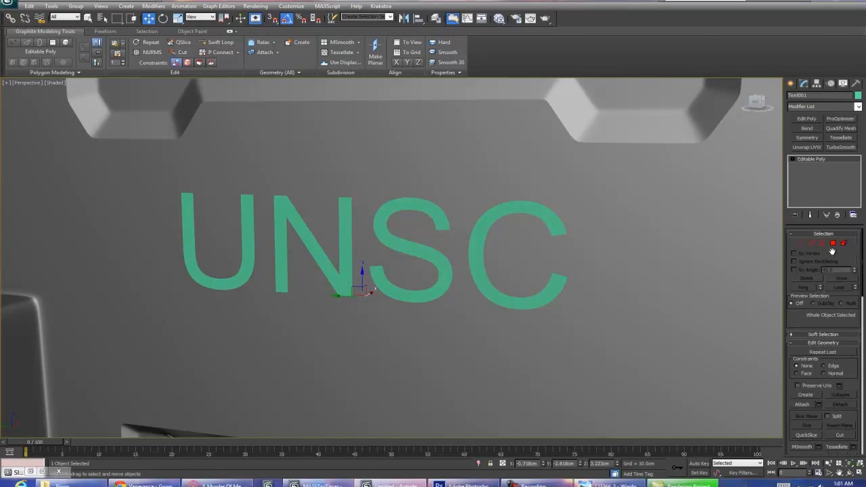
pyautogui.click(832, 246)
pyautogui.hotkey('ctrl', 'a')
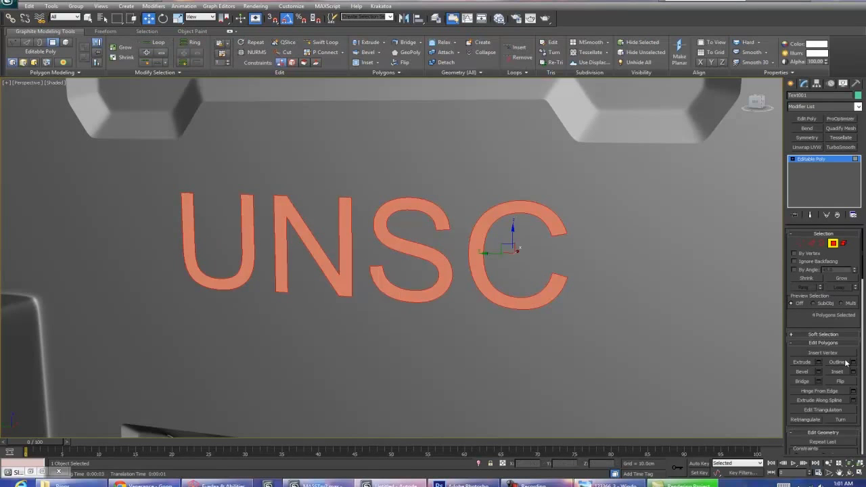
pyautogui.click(852, 371)
pyautogui.moveTo(397, 274)
pyautogui.mouseDown()
pyautogui.moveTo(384, 274)
pyautogui.moveTo(404, 268)
pyautogui.mouseUp()
pyautogui.click(396, 286)
pyautogui.keyDown('alt'); pyautogui.moveTo(396, 286); pyautogui.dragTo(394, 296, button='middle'); pyautogui.keyUp('alt')
pyautogui.moveTo(499, 268); pyautogui.dragTo(505, 266)
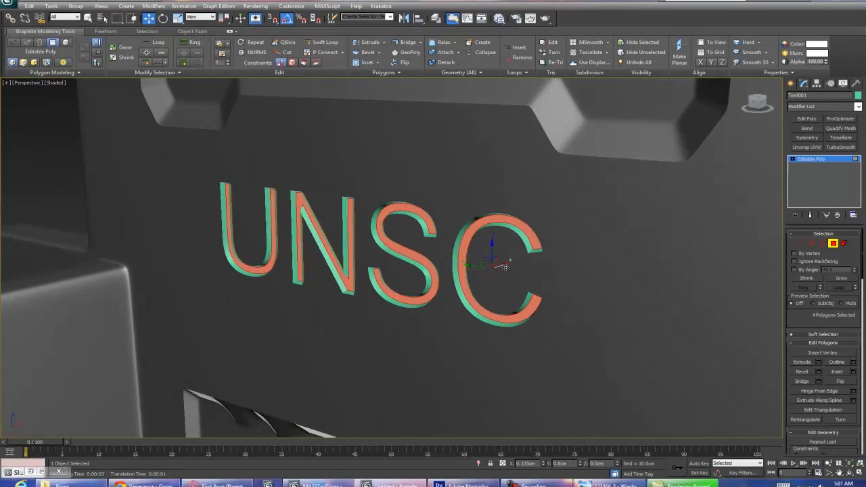
# Step: Assign the Standard material Material #27 to the UNSC lettering and leave polygon editing
pyautogui.press('m')
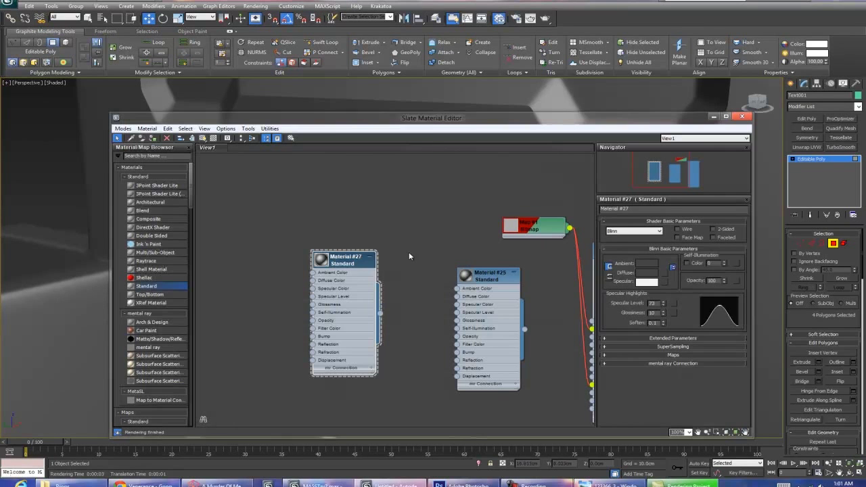
pyautogui.rightClick(333, 267)
pyautogui.click(378, 57)
pyautogui.click(714, 117)
pyautogui.click(16, 203)
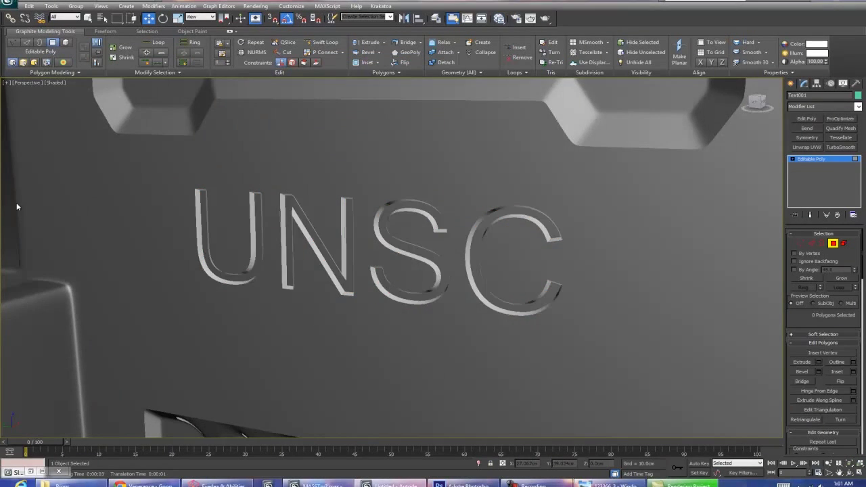
pyautogui.scroll(-5, 79, 212)
pyautogui.keyDown('alt'); pyautogui.moveTo(80, 211); pyautogui.dragTo(429, 188, button='middle'); pyautogui.keyUp('alt')
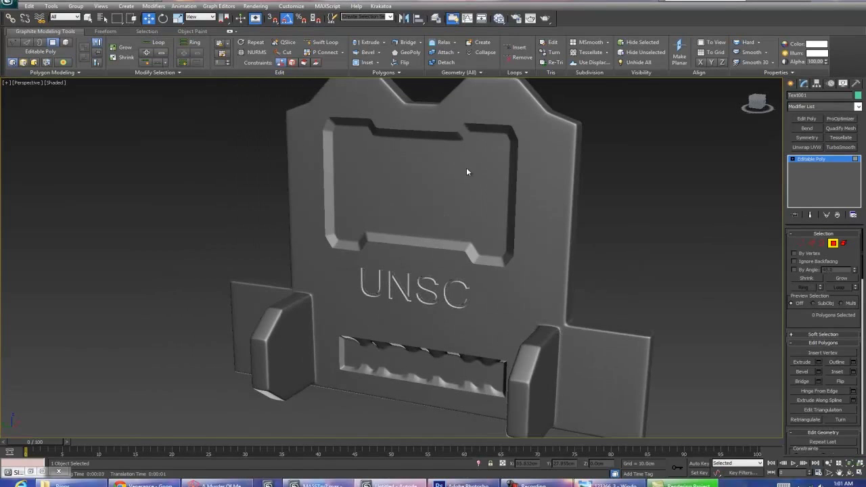
pyautogui.click(833, 244)
pyautogui.scroll(-5, 568, 193)
pyautogui.moveTo(569, 193); pyautogui.dragTo(567, 198, button='middle')
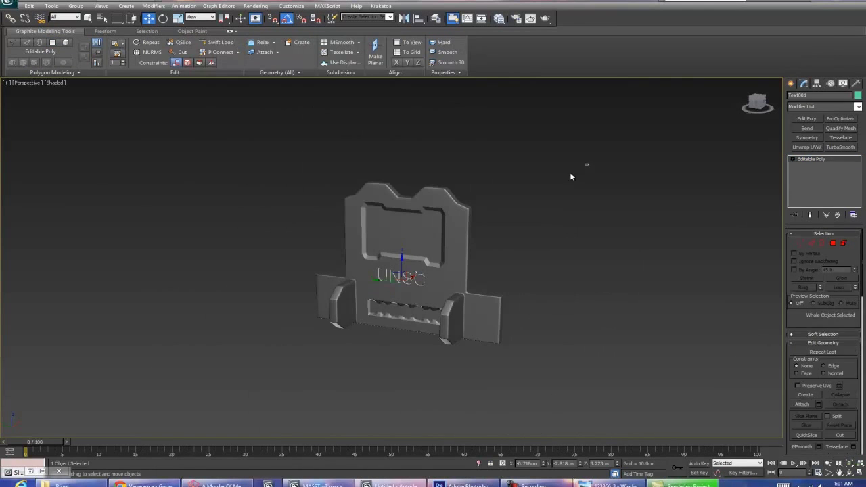
# Step: Select all four parts and compare the assembled plate with the reference photo
pyautogui.moveTo(570, 176); pyautogui.dragTo(341, 291)
pyautogui.scroll(3, 344, 292)
pyautogui.keyDown('alt'); pyautogui.moveTo(344, 291); pyautogui.dragTo(322, 288, button='middle'); pyautogui.keyUp('alt')
pyautogui.scroll(3, 322, 288)
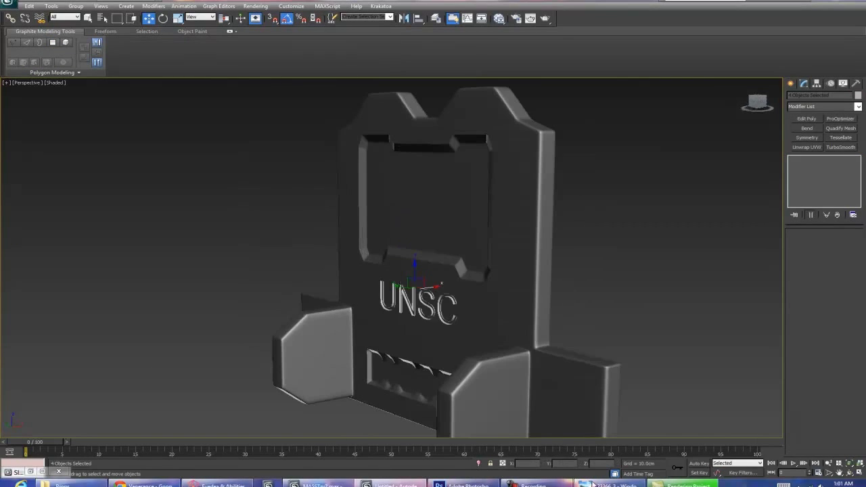
pyautogui.click(593, 485)
pyautogui.scroll(-3, 432, 207)
pyautogui.scroll(-4, 431, 163)
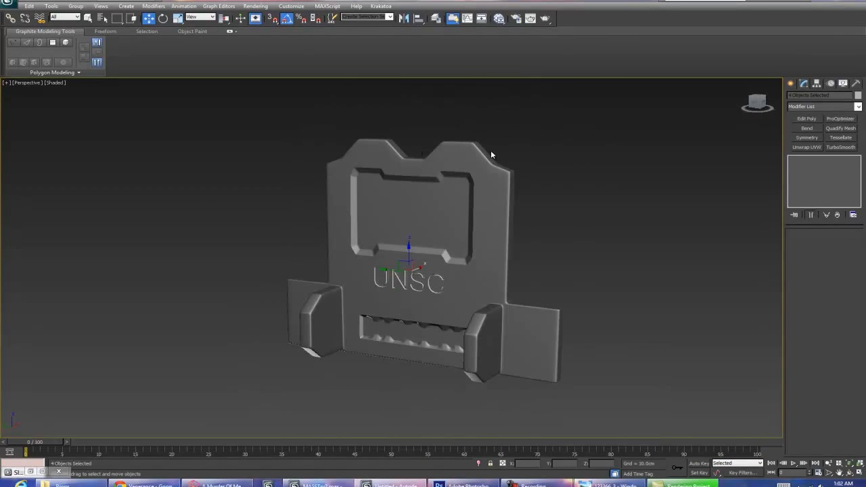
# Step: Move the UNSC lettering off the plate into the empty space beside its lower flange
pyautogui.press('F4')
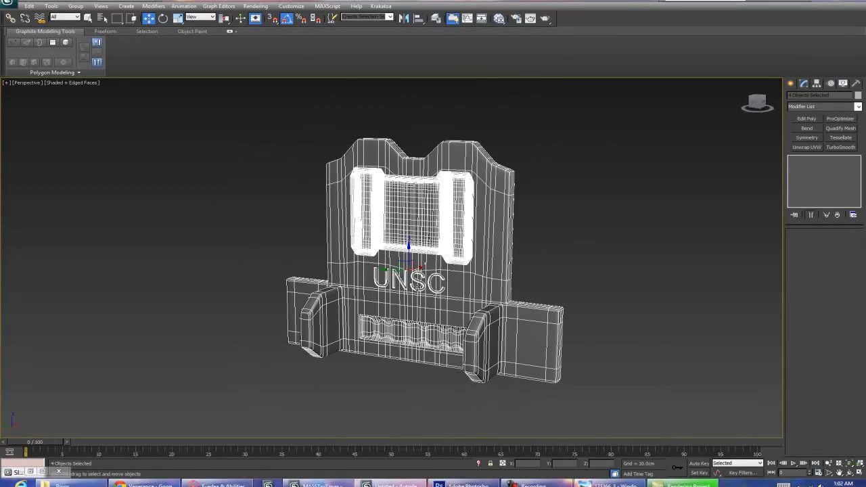
pyautogui.click(419, 282)
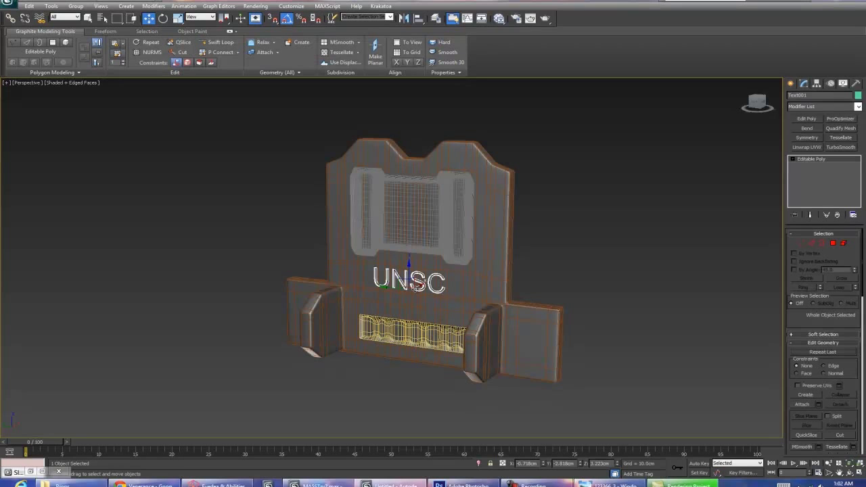
pyautogui.moveTo(418, 284); pyautogui.dragTo(204, 369)
pyautogui.press('F4')
# Step: Invert the selection and group the plate, upper panel and recess strip, with edged faces shown
pyautogui.hotkey('ctrl', 'i')
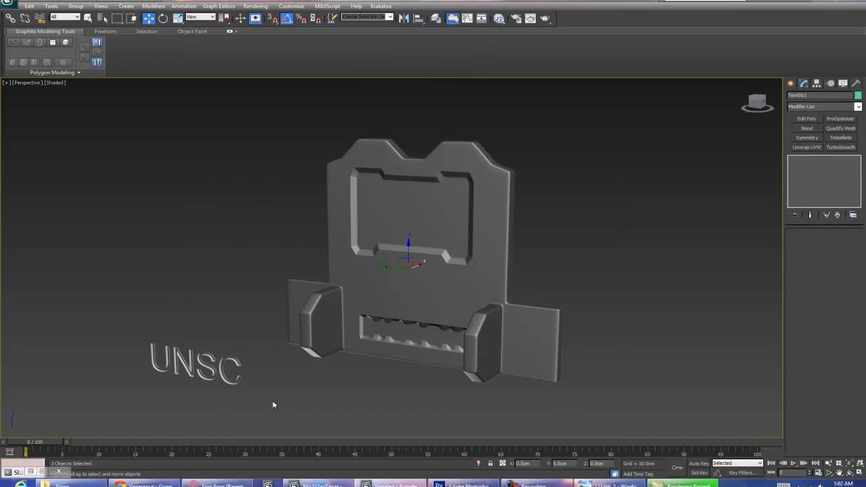
pyautogui.press('F3')
pyautogui.click(75, 6)
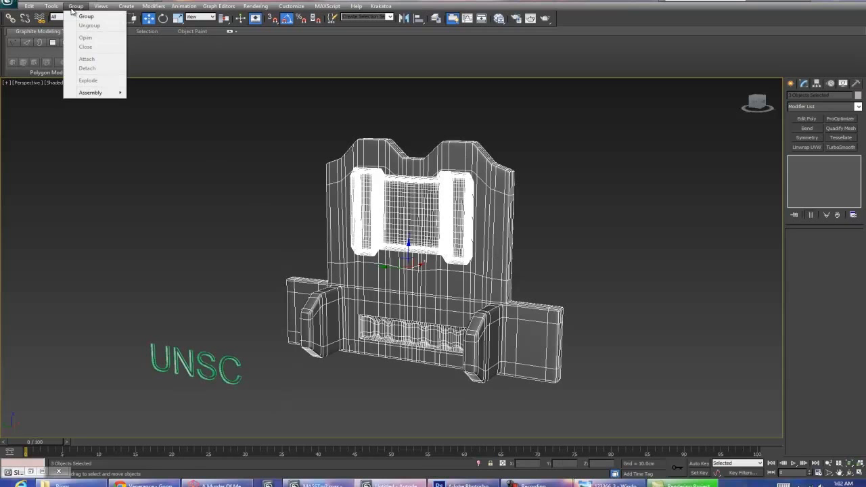
pyautogui.click(87, 17)
pyautogui.click(440, 256)
pyautogui.keyDown('alt'); pyautogui.moveTo(440, 256); pyautogui.dragTo(535, 302, button='middle'); pyautogui.keyUp('alt')
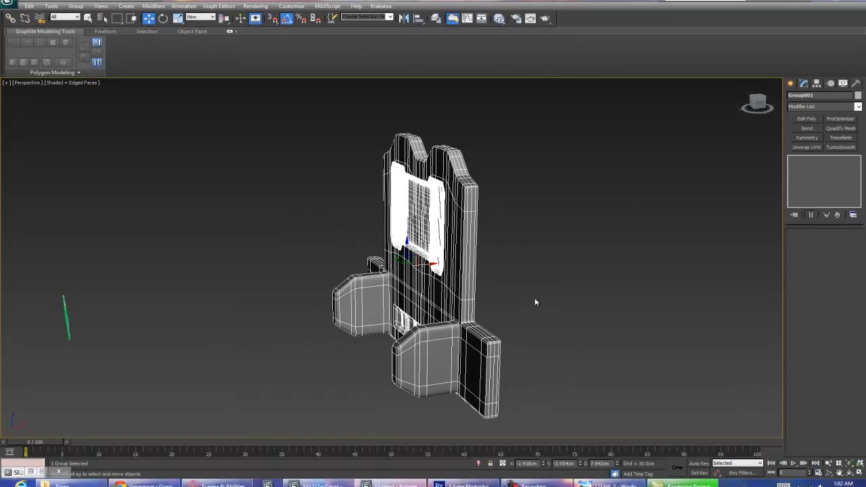
# Step: Ungroup the plate parts and select only the upper recessed panel
pyautogui.click(76, 5)
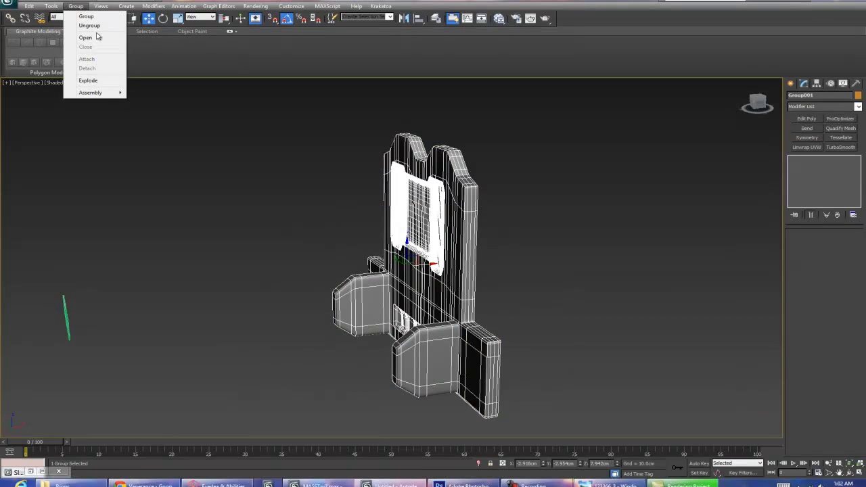
pyautogui.click(88, 25)
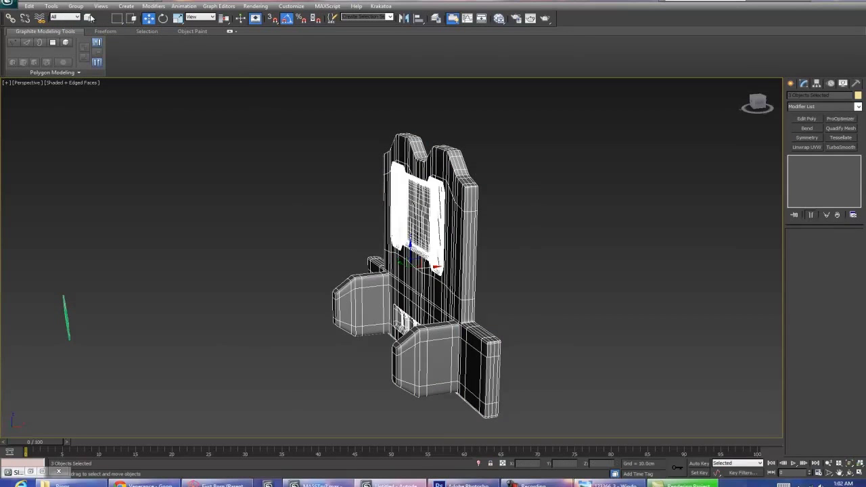
pyautogui.click(440, 250)
pyautogui.click(440, 250)
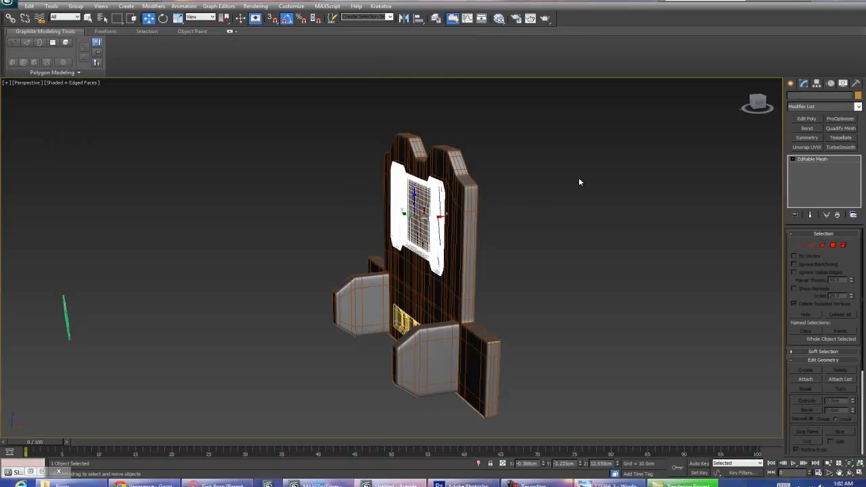
# Step: Group the plate, upper panel and recess strip as Group001, leaving the lettering out
pyautogui.moveTo(579, 177); pyautogui.dragTo(251, 366)
pyautogui.click(76, 6)
pyautogui.click(85, 15)
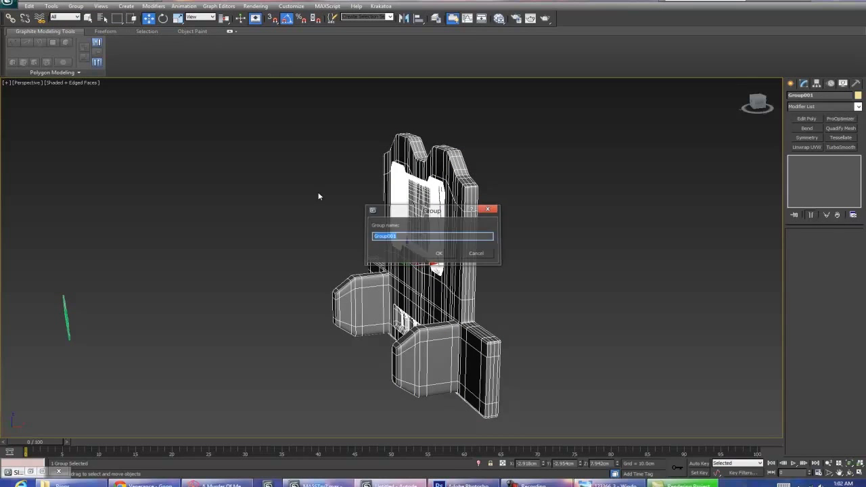
# Step: Open the plate group, select its bounding helper, cancel a nested group and close the group again
pyautogui.click(76, 6)
pyautogui.click(95, 37)
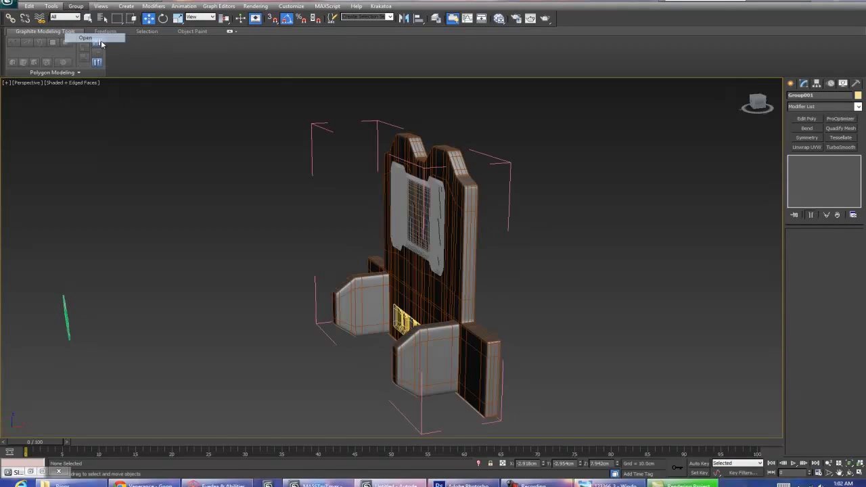
pyautogui.click(424, 215)
pyautogui.click(348, 114)
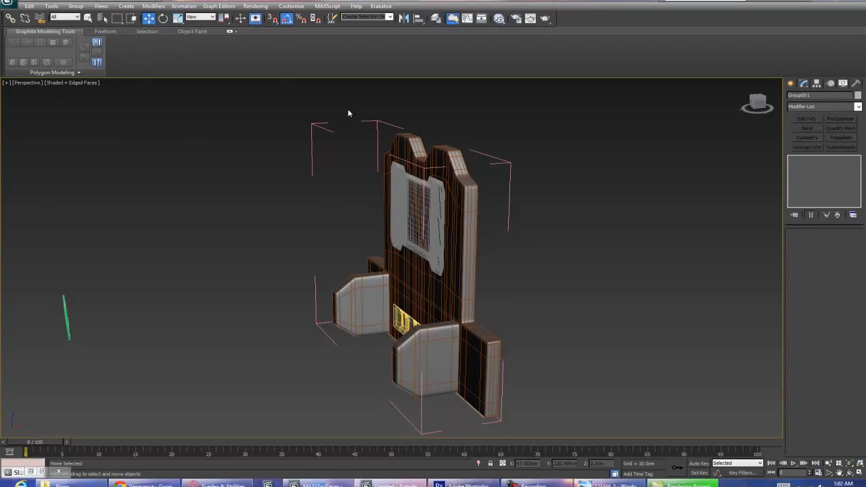
pyautogui.click(321, 131)
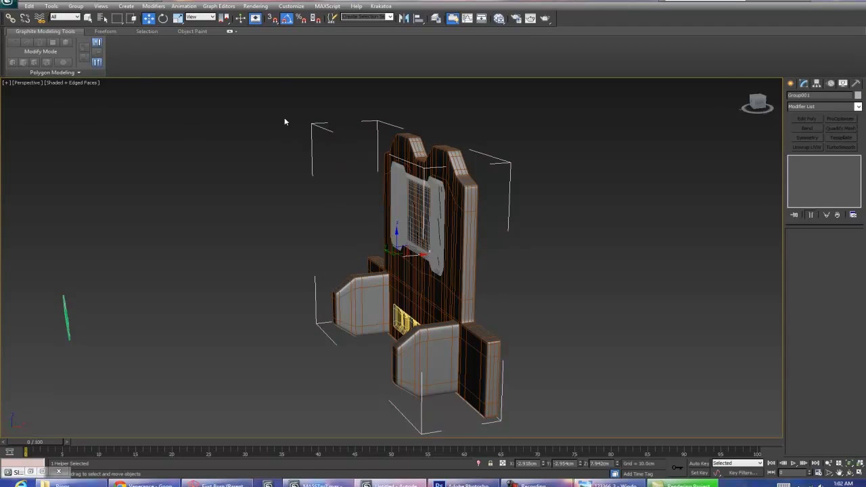
pyautogui.click(75, 6)
pyautogui.click(85, 17)
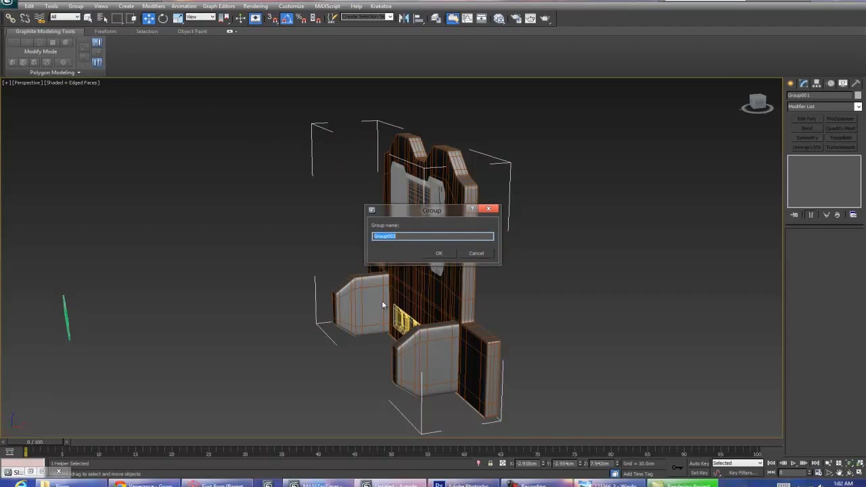
pyautogui.click(475, 255)
pyautogui.click(76, 6)
pyautogui.click(85, 51)
# Step: Add a Bend modifier to the plate group and hide the edged faces
pyautogui.keyDown('alt'); pyautogui.moveTo(159, 92); pyautogui.dragTo(513, 275, button='middle'); pyautogui.keyUp('alt')
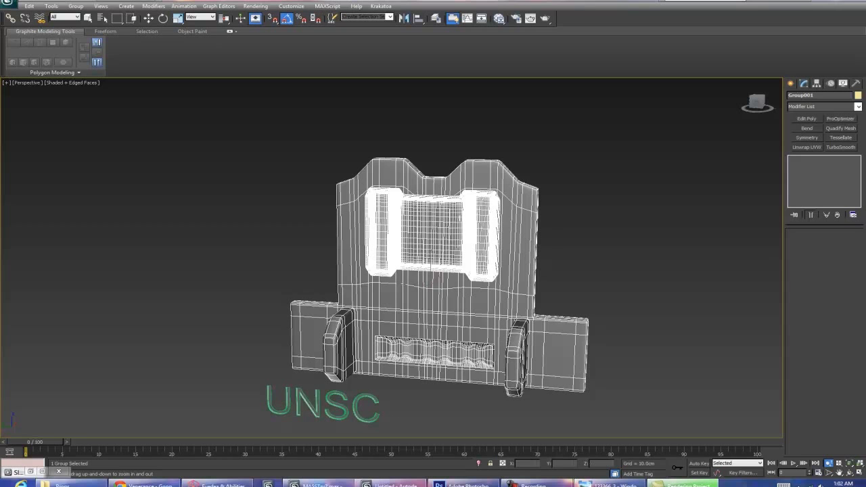
pyautogui.moveTo(448, 234); pyautogui.dragTo(428, 227, button='middle')
pyautogui.keyDown('alt'); pyautogui.moveTo(417, 283); pyautogui.dragTo(684, 193, button='middle'); pyautogui.keyUp('alt')
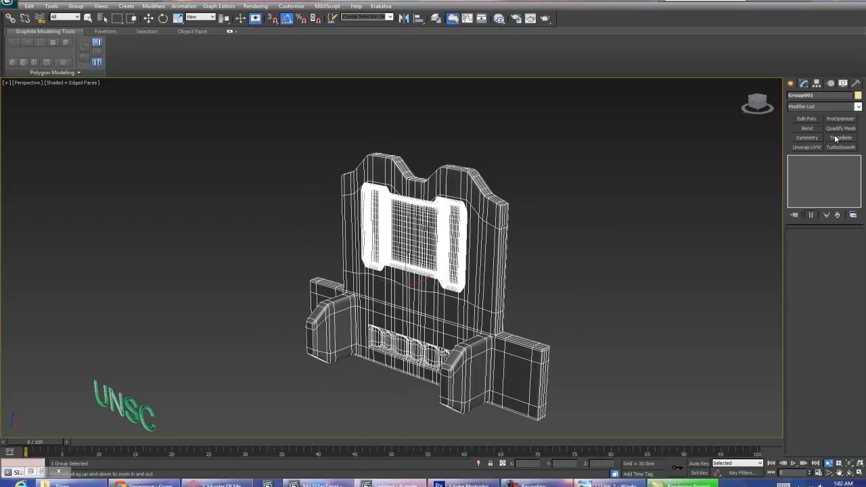
pyautogui.click(858, 106)
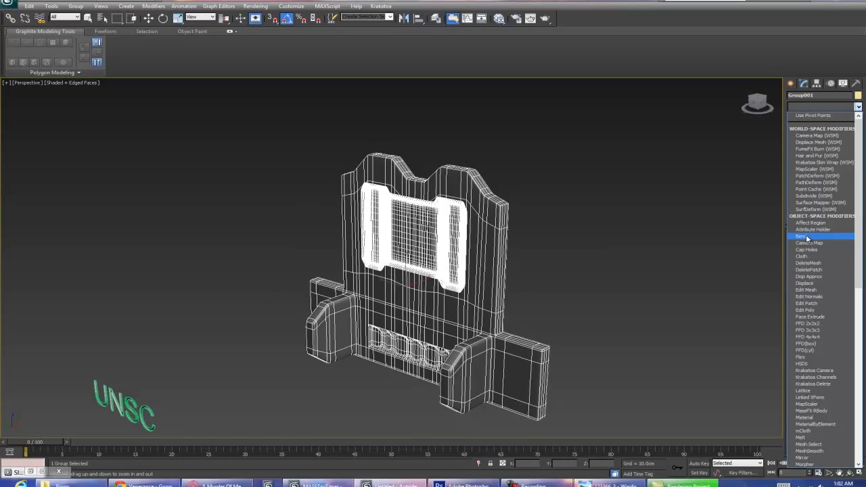
pyautogui.click(807, 237)
pyautogui.scroll(2, 512, 284)
pyautogui.press('F4')
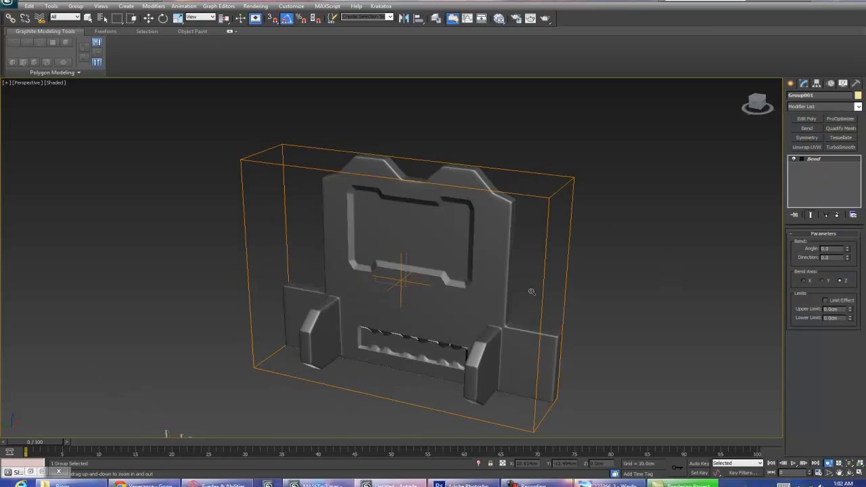
# Step: Set the Bend modifier's angle to 83.5 and its bend axis to Y
pyautogui.moveTo(850, 252); pyautogui.dragTo(852, 222)
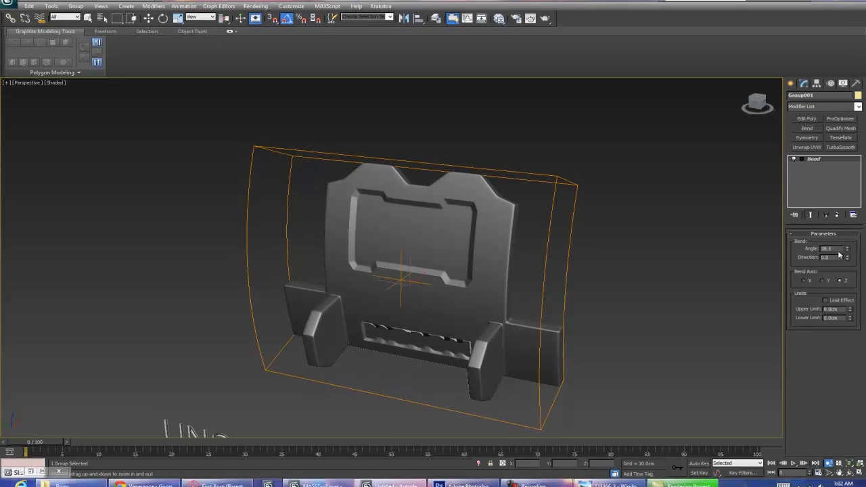
pyautogui.hotkey('ctrl', 'z')
pyautogui.moveTo(847, 250); pyautogui.dragTo(834, 164)
pyautogui.click(823, 280)
pyautogui.keyDown('alt'); pyautogui.moveTo(576, 230); pyautogui.dragTo(780, 293, button='middle'); pyautogui.keyUp('alt')
pyautogui.keyDown('ctrl'); pyautogui.keyDown('alt'); pyautogui.moveTo(834, 332); pyautogui.dragTo(708, 341, button='middle'); pyautogui.keyUp('alt'); pyautogui.keyUp('ctrl')
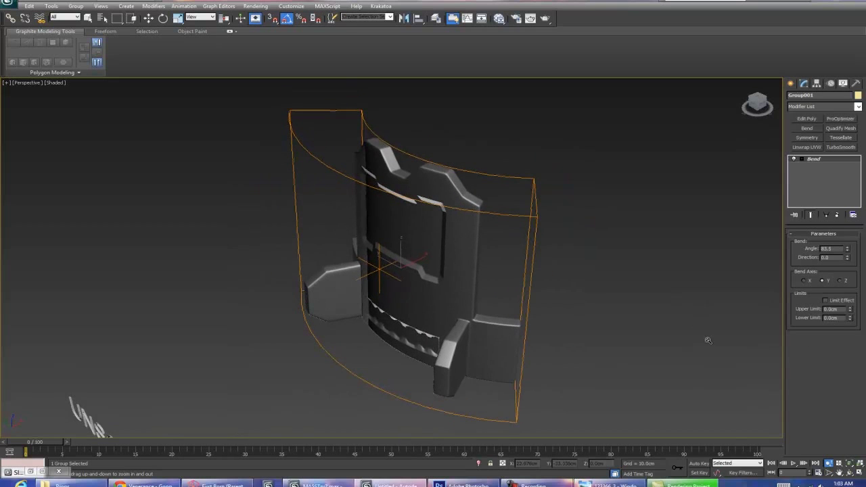
# Step: Enable Limit Effect on the Bend modifier and raise its upper limit to 27.794 cm
pyautogui.click(825, 300)
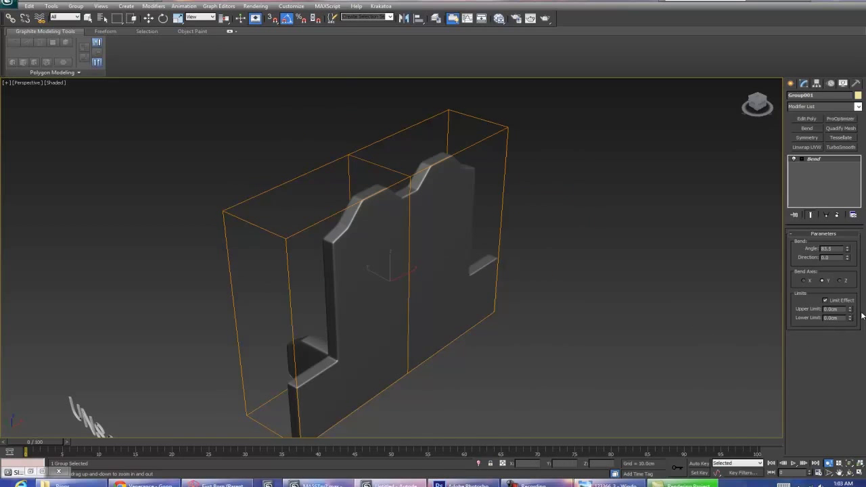
pyautogui.moveTo(851, 285); pyautogui.dragTo(556, 2)
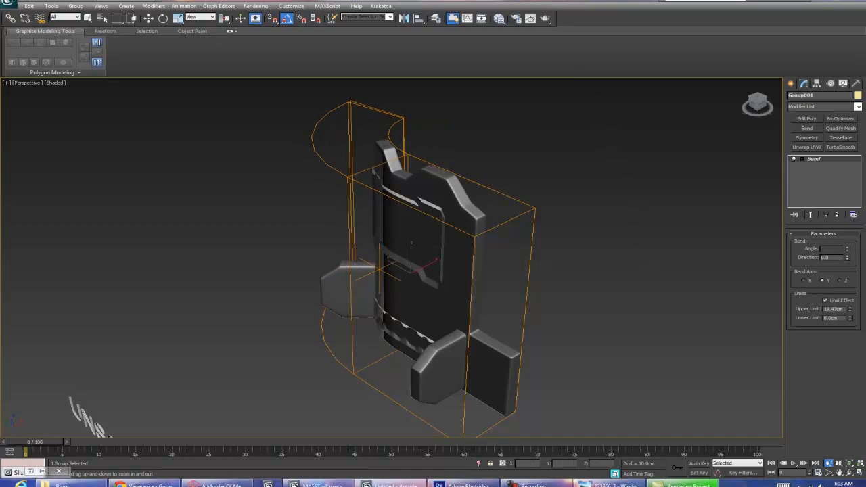
pyautogui.moveTo(513, 431); pyautogui.dragTo(513, 406)
pyautogui.keyDown('alt'); pyautogui.moveTo(512, 406); pyautogui.dragTo(656, 294, button='middle'); pyautogui.keyUp('alt')
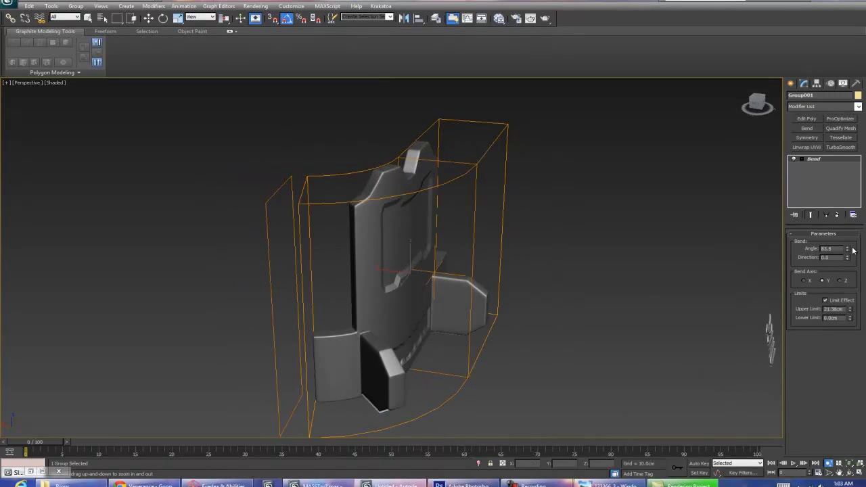
pyautogui.moveTo(852, 309); pyautogui.dragTo(700, 302)
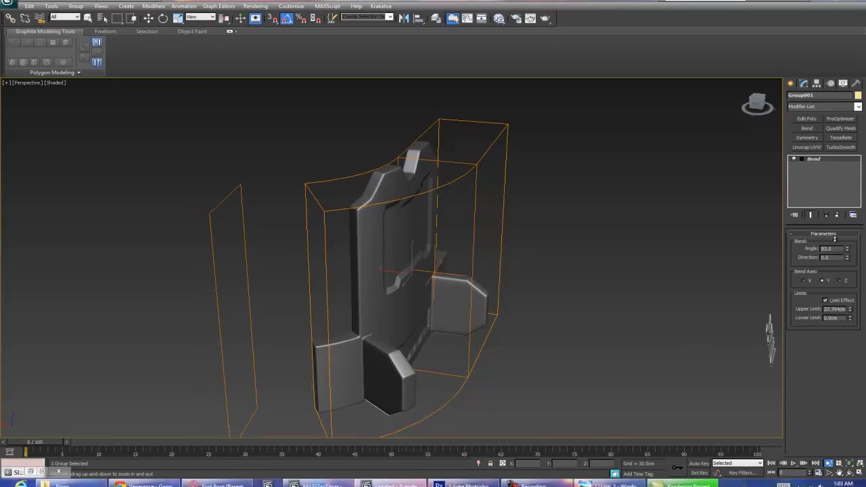
# Step: Set the Bend modifier's lower limit to -27.22 cm and collapse the plate group's modifier stack
pyautogui.moveTo(850, 318); pyautogui.dragTo(849, 389)
pyautogui.moveTo(815, 89); pyautogui.dragTo(773, 416)
pyautogui.moveTo(769, 338); pyautogui.dragTo(677, 347)
pyautogui.keyDown('alt'); pyautogui.moveTo(676, 348); pyautogui.dragTo(603, 307, button='middle'); pyautogui.keyUp('alt')
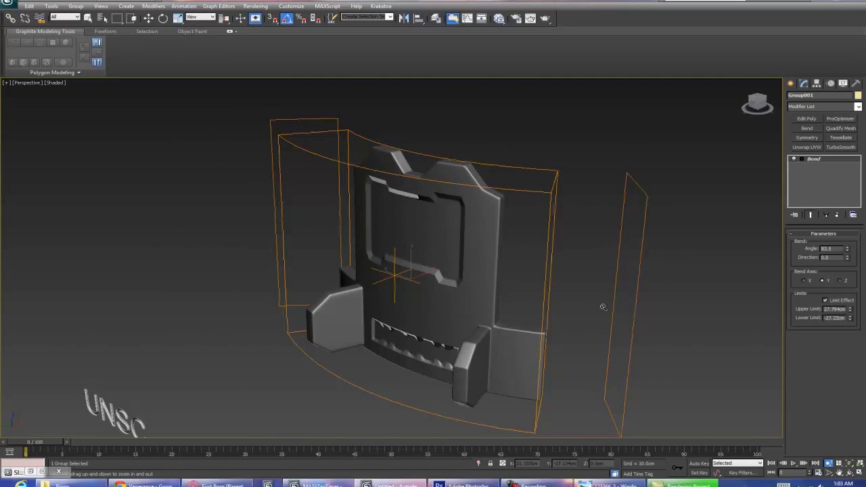
pyautogui.rightClick(817, 169)
pyautogui.click(809, 257)
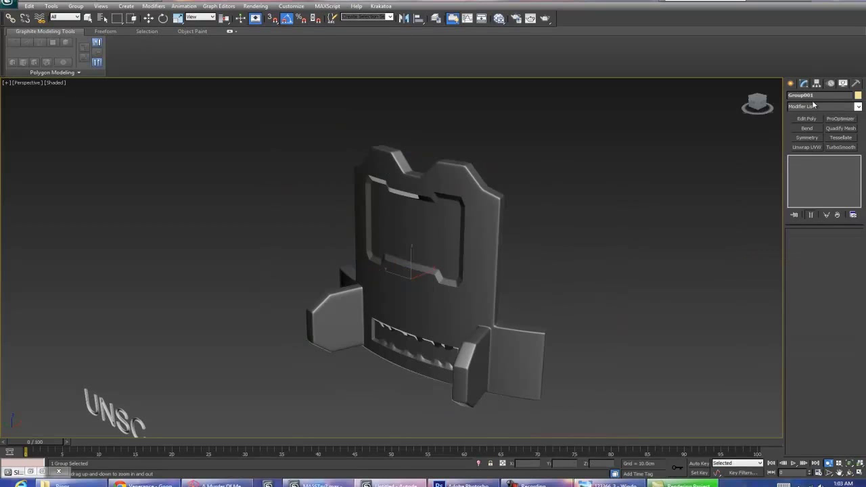
pyautogui.click(807, 128)
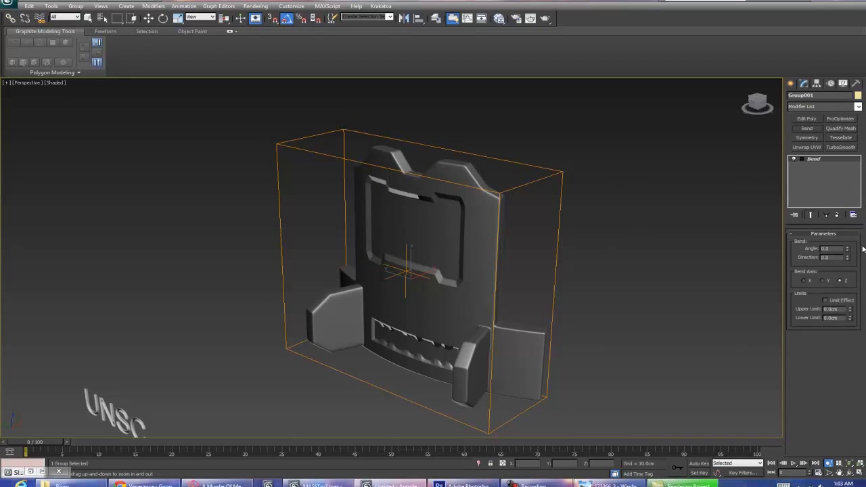
pyautogui.rightClick(821, 162)
pyautogui.click(785, 173)
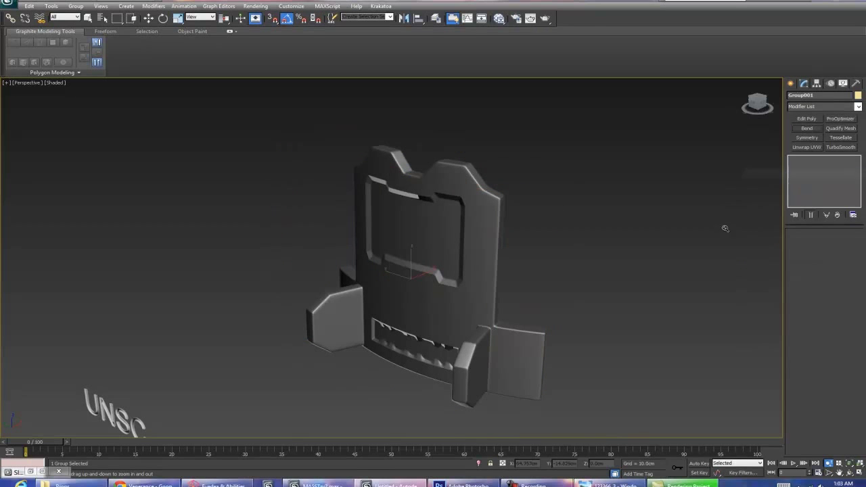
# Step: Create a long narrow box with AutoGrid, projecting outward from the lower edge of the plate's back
pyautogui.keyDown('alt'); pyautogui.moveTo(507, 312); pyautogui.dragTo(582, 230, button='middle'); pyautogui.keyUp('alt')
pyautogui.click(792, 83)
pyautogui.keyDown('alt'); pyautogui.moveTo(595, 193); pyautogui.dragTo(629, 227, button='middle'); pyautogui.keyUp('alt')
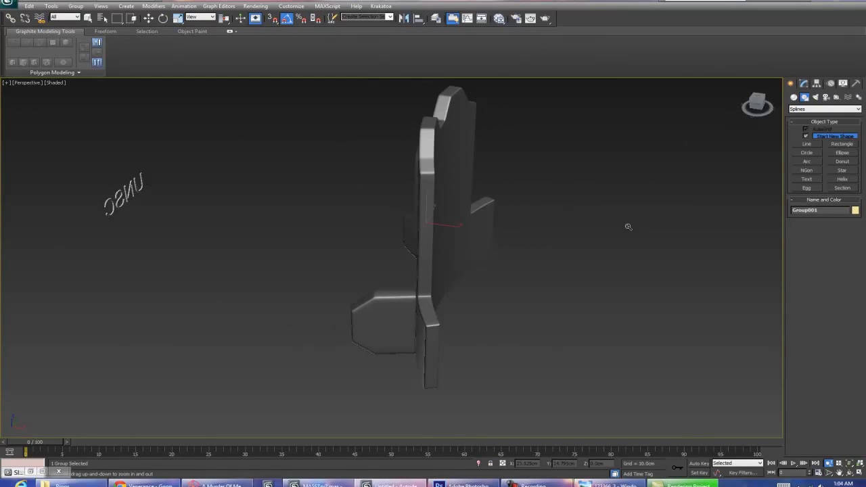
pyautogui.click(794, 97)
pyautogui.click(806, 137)
pyautogui.keyDown('alt'); pyautogui.moveTo(779, 197); pyautogui.dragTo(439, 324, button='middle'); pyautogui.keyUp('alt')
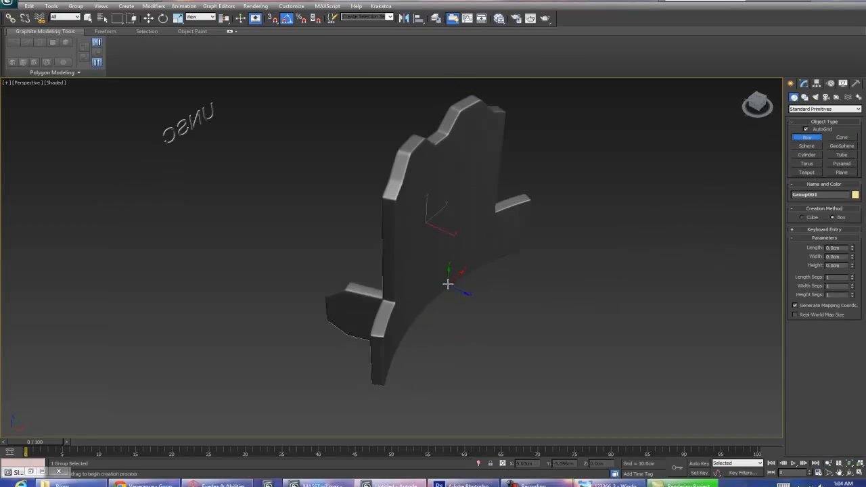
pyautogui.moveTo(446, 289); pyautogui.dragTo(584, 372)
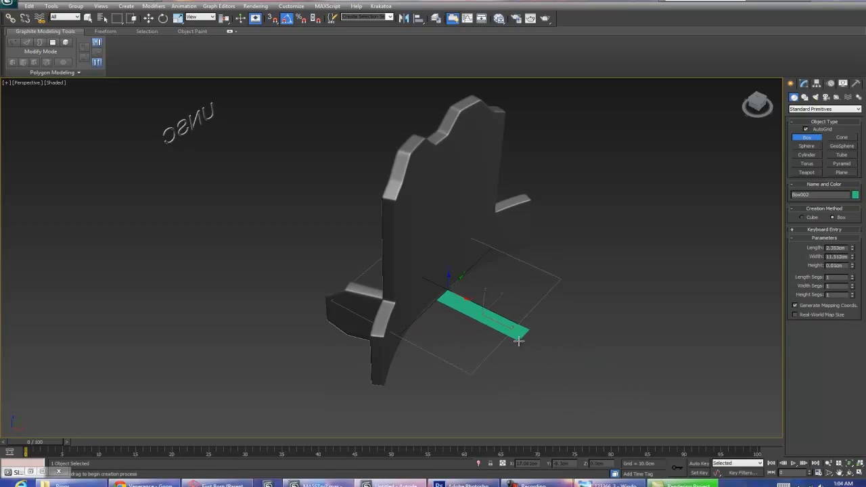
pyautogui.moveTo(518, 341); pyautogui.dragTo(577, 343)
pyautogui.click(555, 338)
# Step: Show the edged faces and convert the new box to an Editable Poly
pyautogui.press('F4')
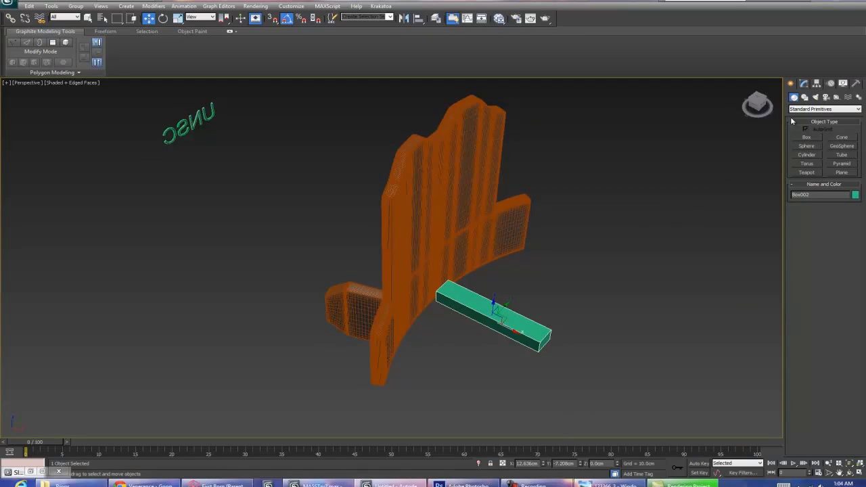
pyautogui.click(805, 83)
pyautogui.rightClick(819, 160)
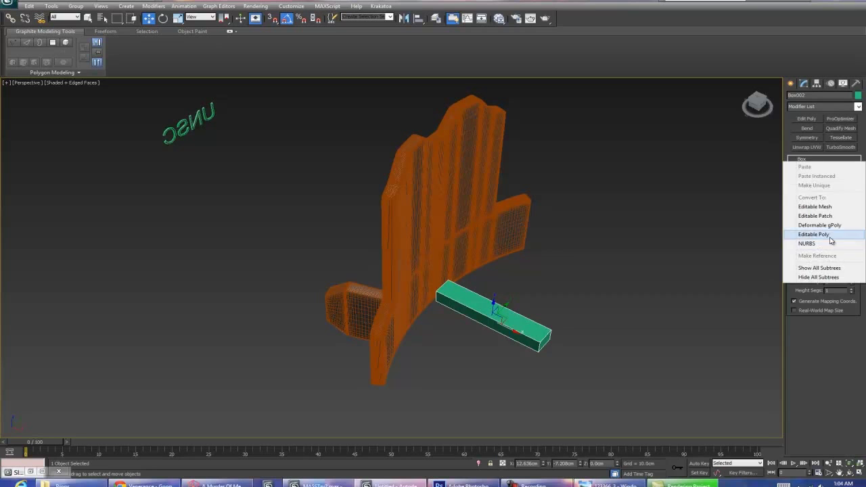
pyautogui.click(830, 237)
# Step: Insert an edge loop near the box's outer end with Swift Loop
pyautogui.press('F4')
pyautogui.click(226, 44)
pyautogui.rightClick(535, 331)
pyautogui.press('F4')
# Step: Extrude the two side polygons of the box's end segment by about 2.825 cm to form a T-shaped crossbar
pyautogui.press('4')
pyautogui.click(536, 342)
pyautogui.keyDown('alt'); pyautogui.moveTo(556, 353); pyautogui.dragTo(515, 343, button='middle'); pyautogui.keyUp('alt')
pyautogui.keyDown('ctrl'); pyautogui.click(554, 351); pyautogui.keyUp('ctrl')
pyautogui.click(818, 363)
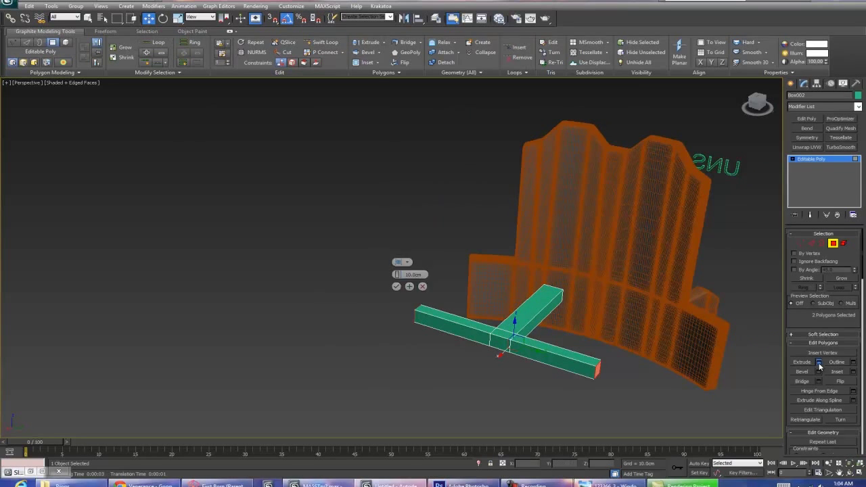
pyautogui.moveTo(398, 274); pyautogui.dragTo(376, 275)
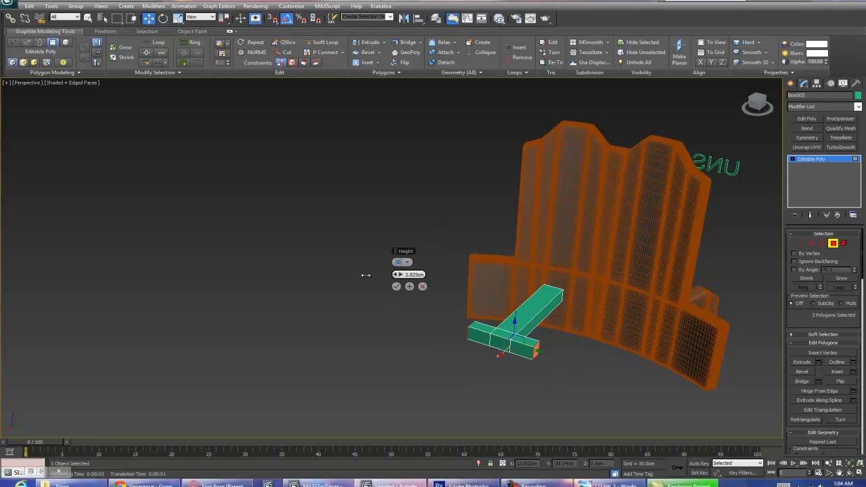
# Step: Select the T-shaped piece's four top polygons and lower them slightly to make the piece thinner
pyautogui.click(523, 326)
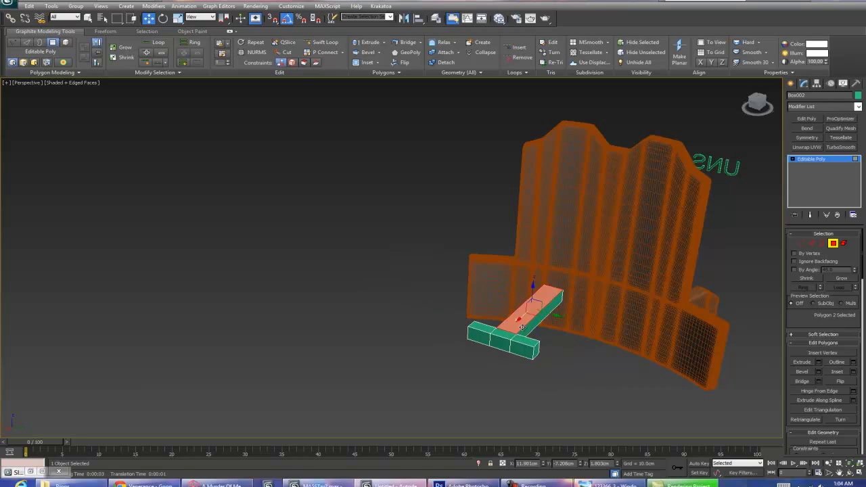
pyautogui.press('e')
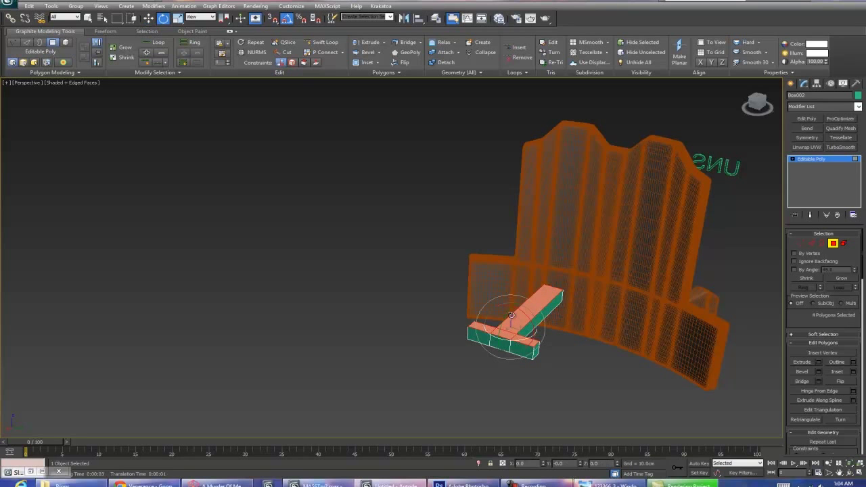
pyautogui.press('w')
pyautogui.moveTo(512, 312); pyautogui.dragTo(512, 319)
pyautogui.keyDown('alt'); pyautogui.moveTo(512, 319); pyautogui.dragTo(784, 255, button='middle'); pyautogui.keyUp('alt')
pyautogui.click(833, 243)
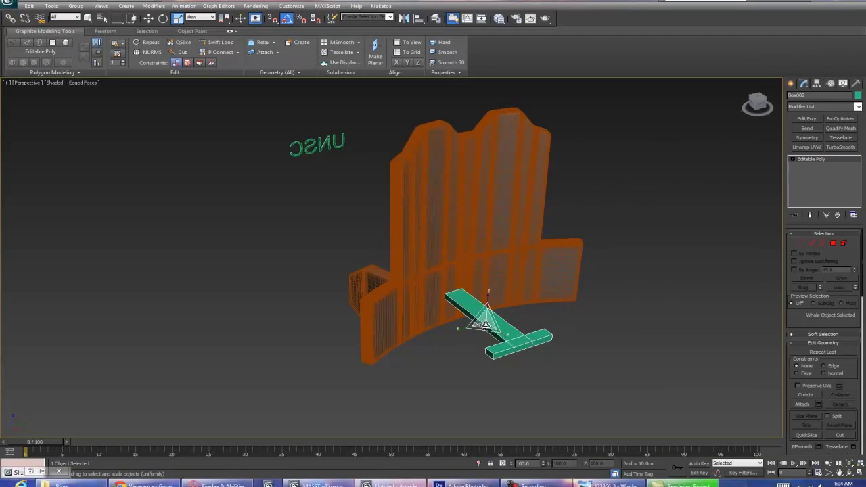
# Step: Move the T-shaped piece in the left and top views so it sits centred against the plate's back
pyautogui.keyDown('alt'); pyautogui.moveTo(484, 321); pyautogui.dragTo(492, 375, button='middle'); pyautogui.keyUp('alt')
pyautogui.press('l')
pyautogui.press('z')
pyautogui.moveTo(474, 342); pyautogui.dragTo(497, 298, button='middle')
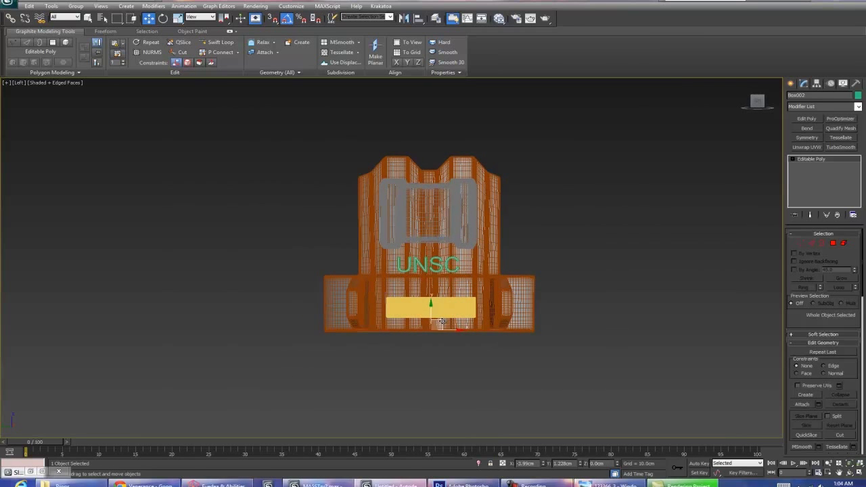
pyautogui.press('t')
pyautogui.press('z')
pyautogui.scroll(-5, 406, 278)
pyautogui.moveTo(393, 271); pyautogui.dragTo(386, 272)
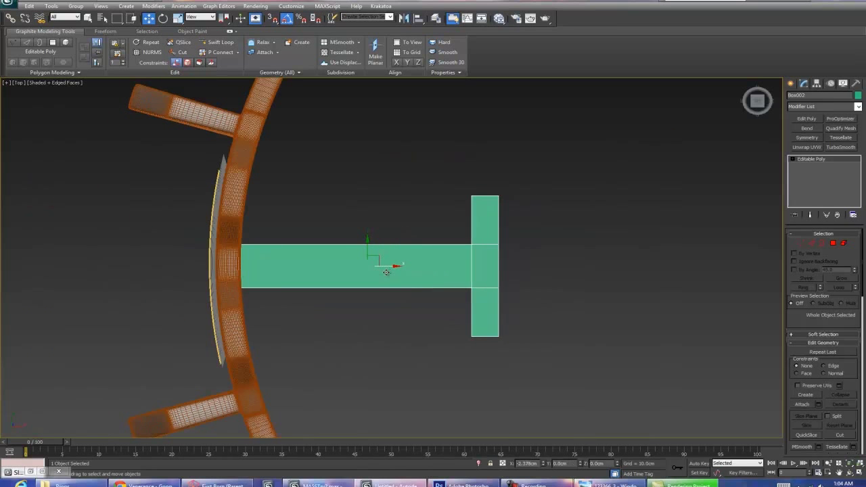
# Step: Add Swift Loop support edges beside the T-shaped piece's borders and along both sides of the crossbar joints
pyautogui.press('p')
pyautogui.keyDown('alt'); pyautogui.moveTo(403, 277); pyautogui.dragTo(435, 270, button='middle'); pyautogui.keyUp('alt')
pyautogui.click(220, 42)
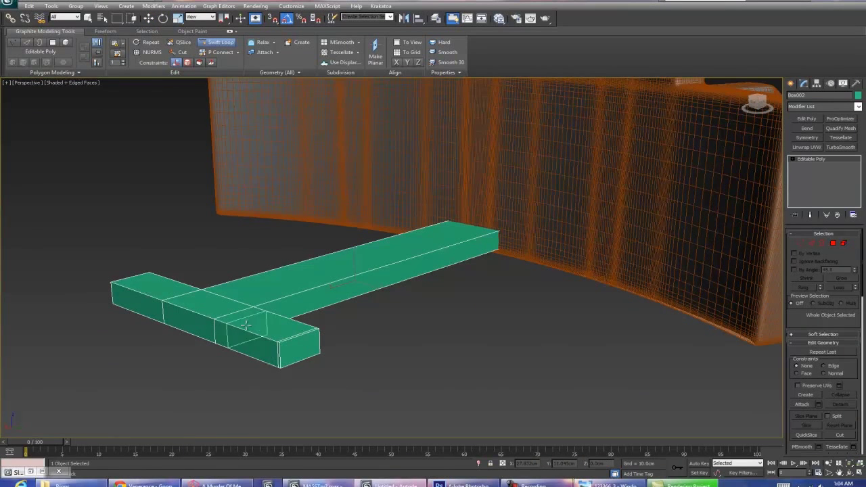
pyautogui.click(224, 322)
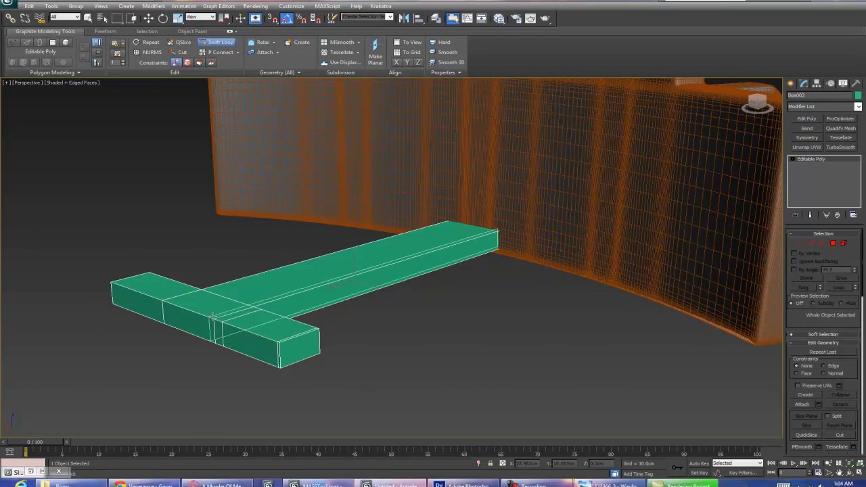
pyautogui.click(171, 304)
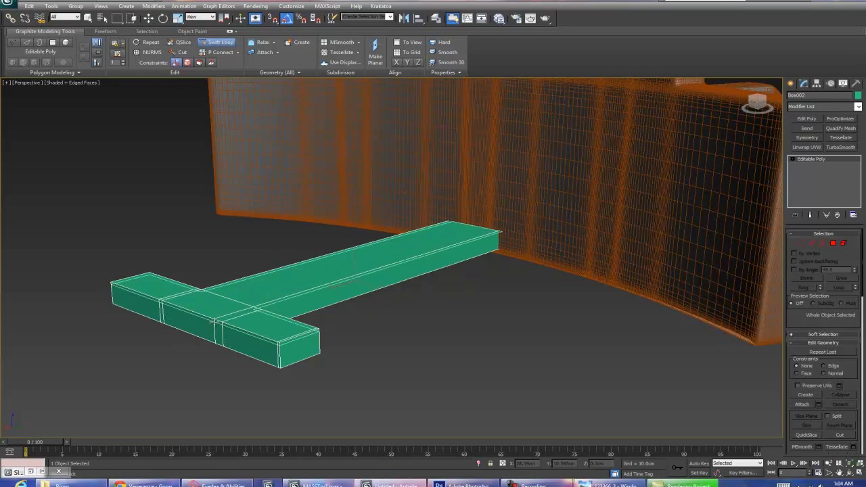
pyautogui.click(212, 317)
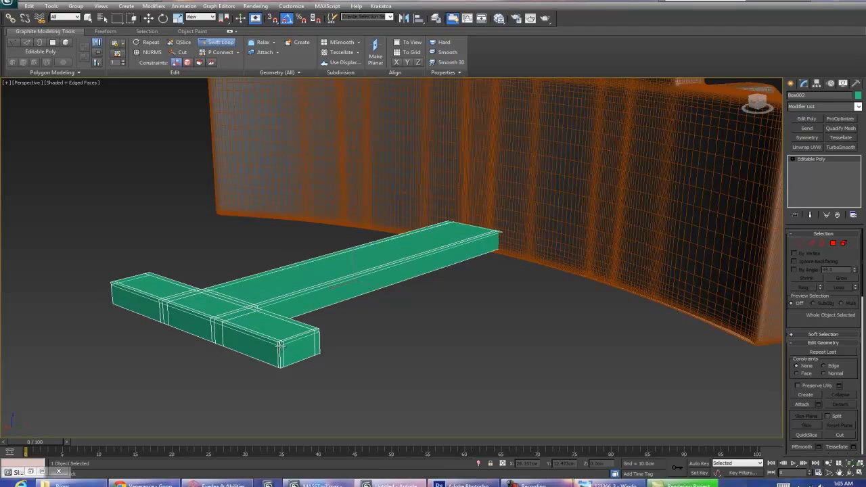
# Step: Assign the standard Material #27 to the T-shaped piece and close the material editor
pyautogui.keyDown('alt'); pyautogui.moveTo(282, 362); pyautogui.dragTo(419, 287, button='middle'); pyautogui.keyUp('alt')
pyautogui.press('w')
pyautogui.press('m')
pyautogui.rightClick(338, 248)
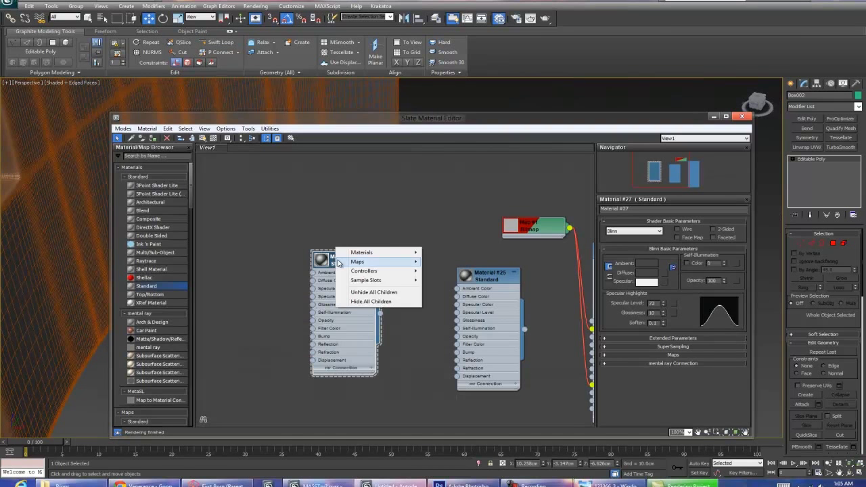
pyautogui.rightClick(330, 261)
pyautogui.click(740, 118)
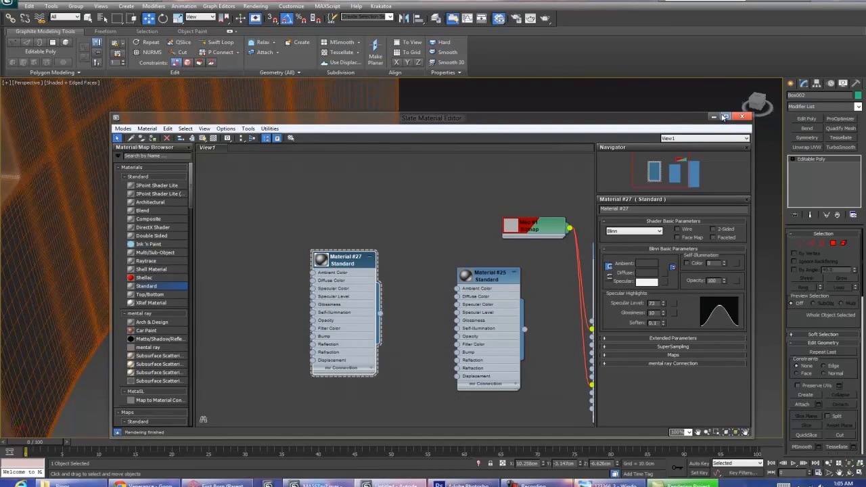
pyautogui.click(742, 117)
# Step: Smooth the T-shaped piece with NURMS at 2 iterations and hide the edged faces
pyautogui.click(152, 52)
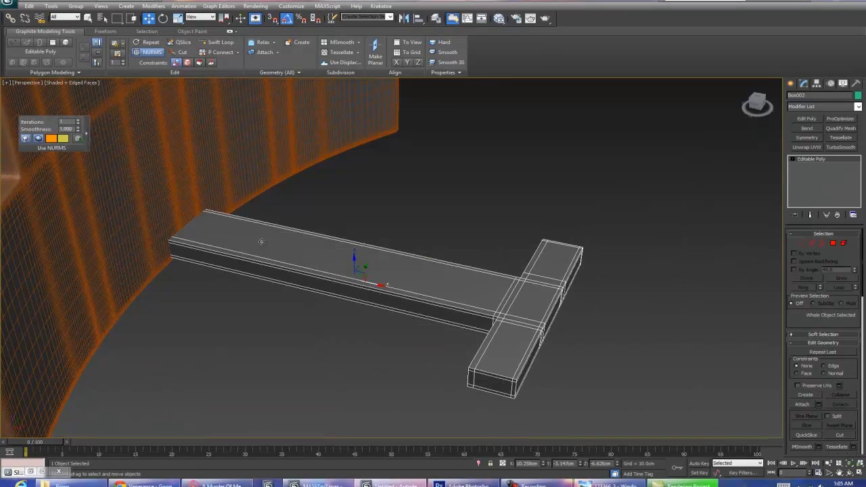
pyautogui.doubleClick(79, 121)
pyautogui.keyDown('alt'); pyautogui.moveTo(218, 194); pyautogui.dragTo(368, 218, button='middle'); pyautogui.keyUp('alt')
pyautogui.scroll(-4, 263, 183)
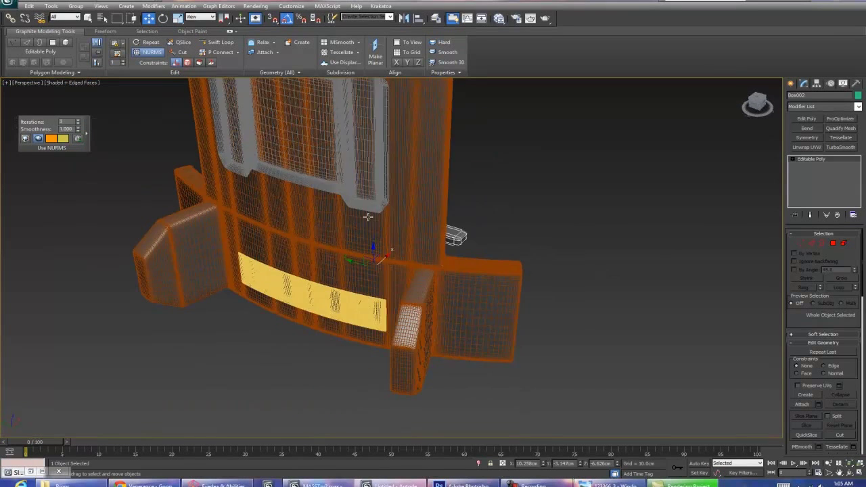
pyautogui.press('F4')
# Step: Move the UNSC lettering onto the plate's front, between the recessed panel and the notched strip
pyautogui.moveTo(461, 235)
pyautogui.keyDown('alt'); pyautogui.mouseDown(button='middle')
pyautogui.moveTo(440, 234)
pyautogui.moveTo(500, 227)
pyautogui.moveTo(403, 236)
pyautogui.moveTo(471, 217)
pyautogui.moveTo(379, 257)
pyautogui.mouseUp(button='middle'); pyautogui.keyUp('alt')
pyautogui.scroll(-4, 427, 234)
pyautogui.click(172, 334)
pyautogui.moveTo(201, 338); pyautogui.dragTo(201, 329)
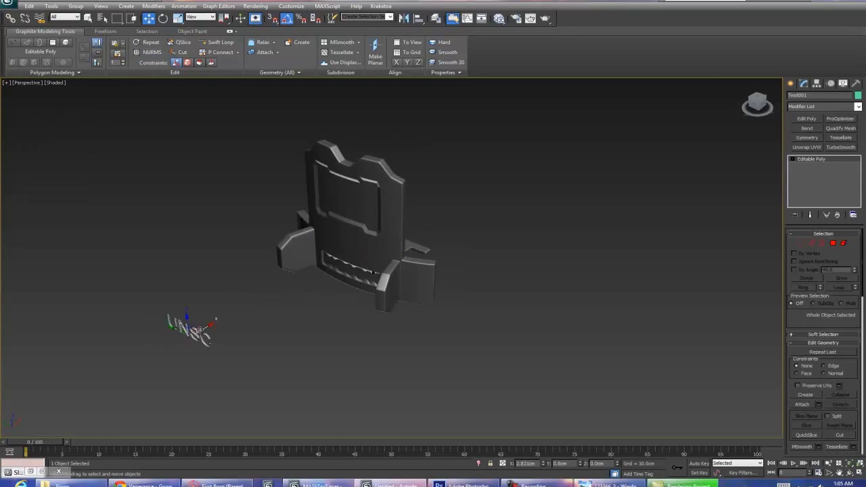
pyautogui.keyDown('alt'); pyautogui.moveTo(365, 209); pyautogui.dragTo(402, 295, button='middle'); pyautogui.keyUp('alt')
pyautogui.scroll(6, 451, 248)
pyautogui.scroll(-6, 435, 270)
pyautogui.scroll(3, 410, 294)
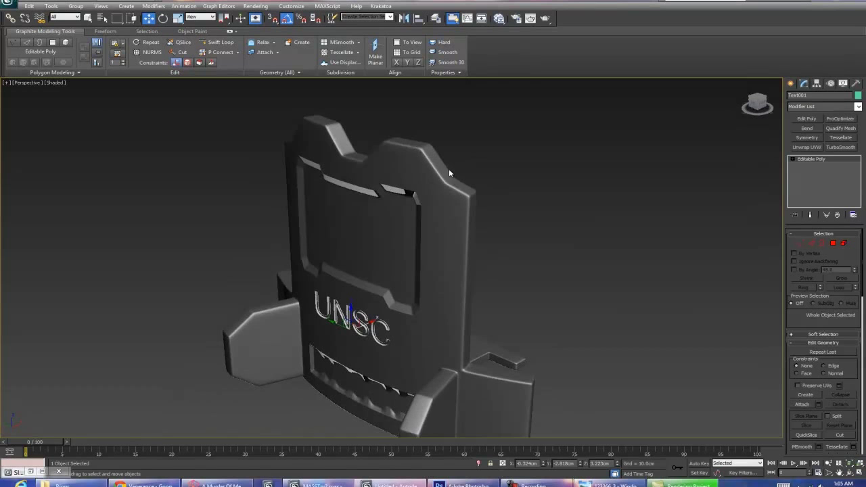
# Step: Select the plate group and inspect the assembled model from the side and front
pyautogui.keyDown('alt'); pyautogui.moveTo(527, 391); pyautogui.dragTo(476, 291, button='middle'); pyautogui.keyUp('alt')
pyautogui.click(378, 271)
pyautogui.keyDown('alt'); pyautogui.moveTo(385, 273); pyautogui.dragTo(536, 299, button='middle'); pyautogui.keyUp('alt')
pyautogui.scroll(3, 536, 298)
pyautogui.keyDown('alt'); pyautogui.moveTo(563, 273); pyautogui.dragTo(573, 310, button='middle'); pyautogui.keyUp('alt')
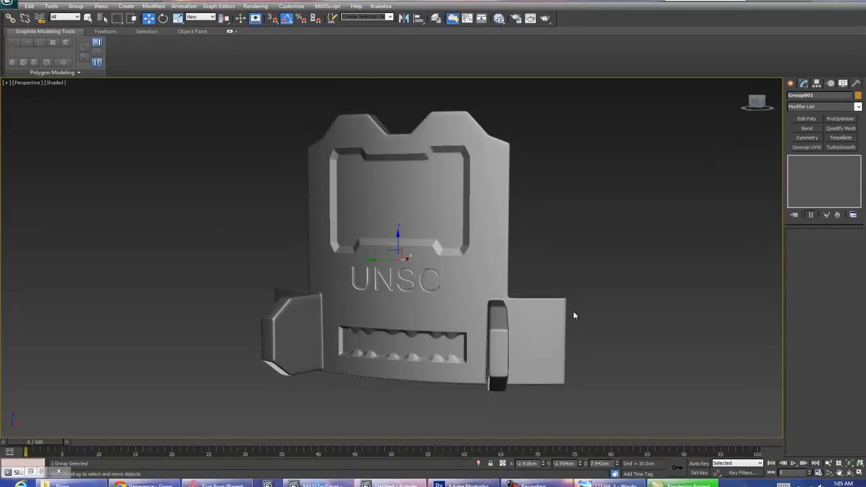